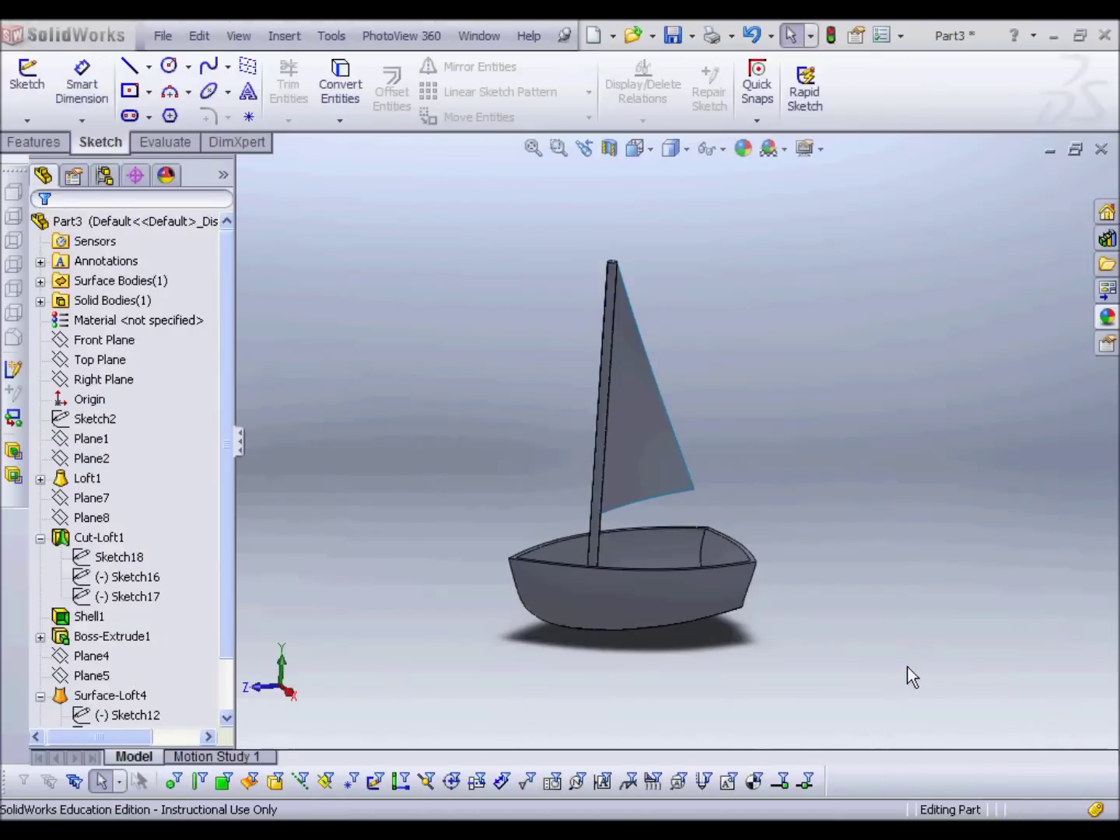
pyautogui.moveTo(893, 547); pyautogui.dragTo(840, 591, button='middle')
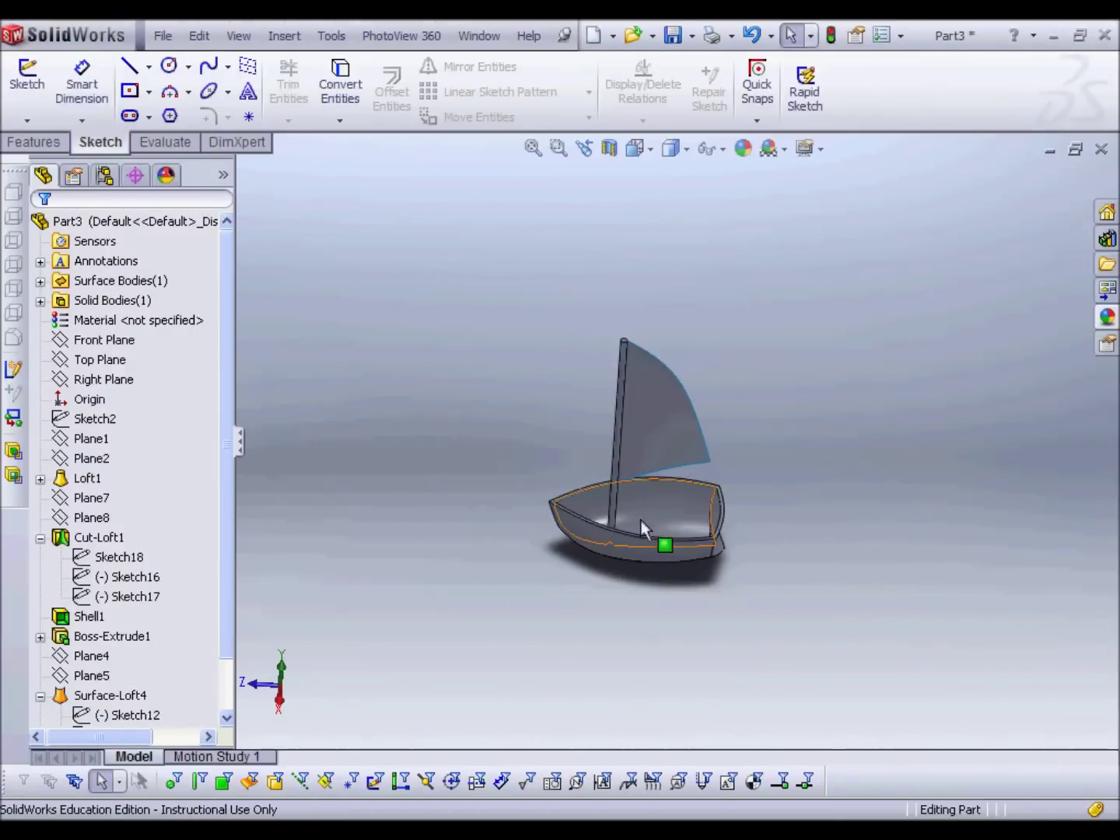
pyautogui.scroll(-4, 640, 520)
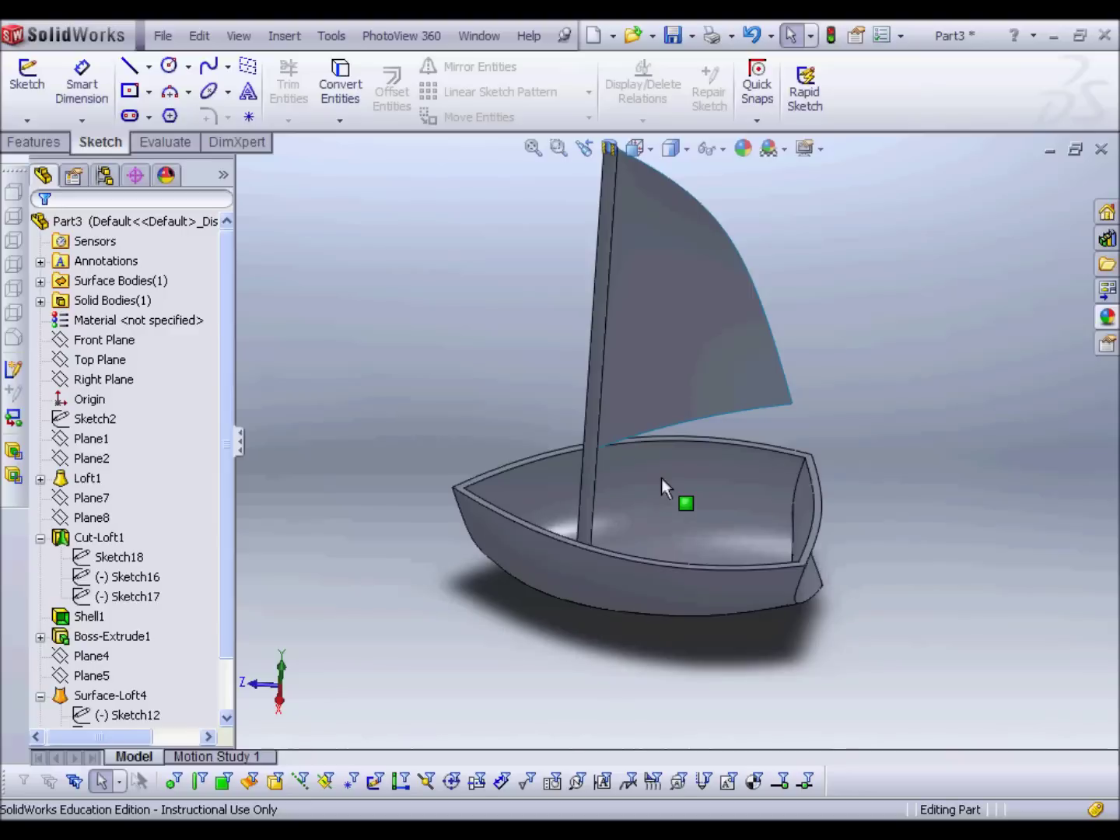
pyautogui.moveTo(928, 653); pyautogui.dragTo(929, 584, button='middle')
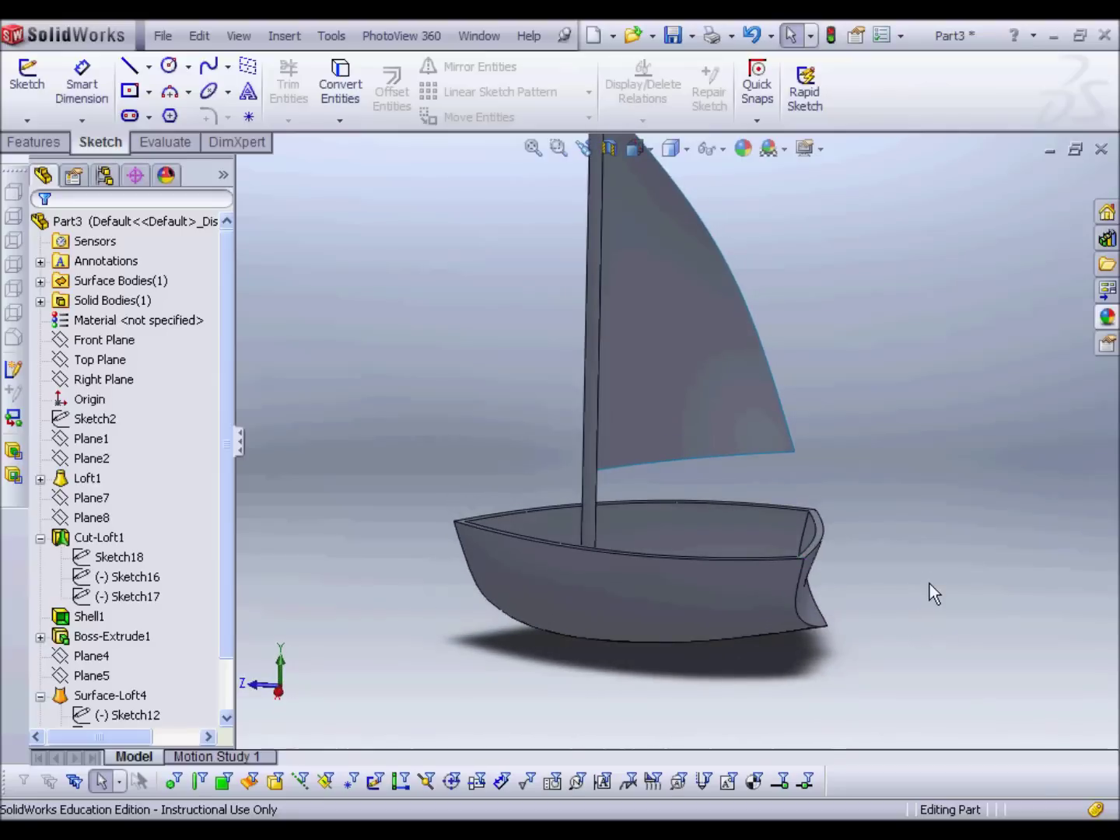
# Create a new part document and show its Front, Top and Right planes
pyautogui.click(162, 37)
pyautogui.click(198, 67)
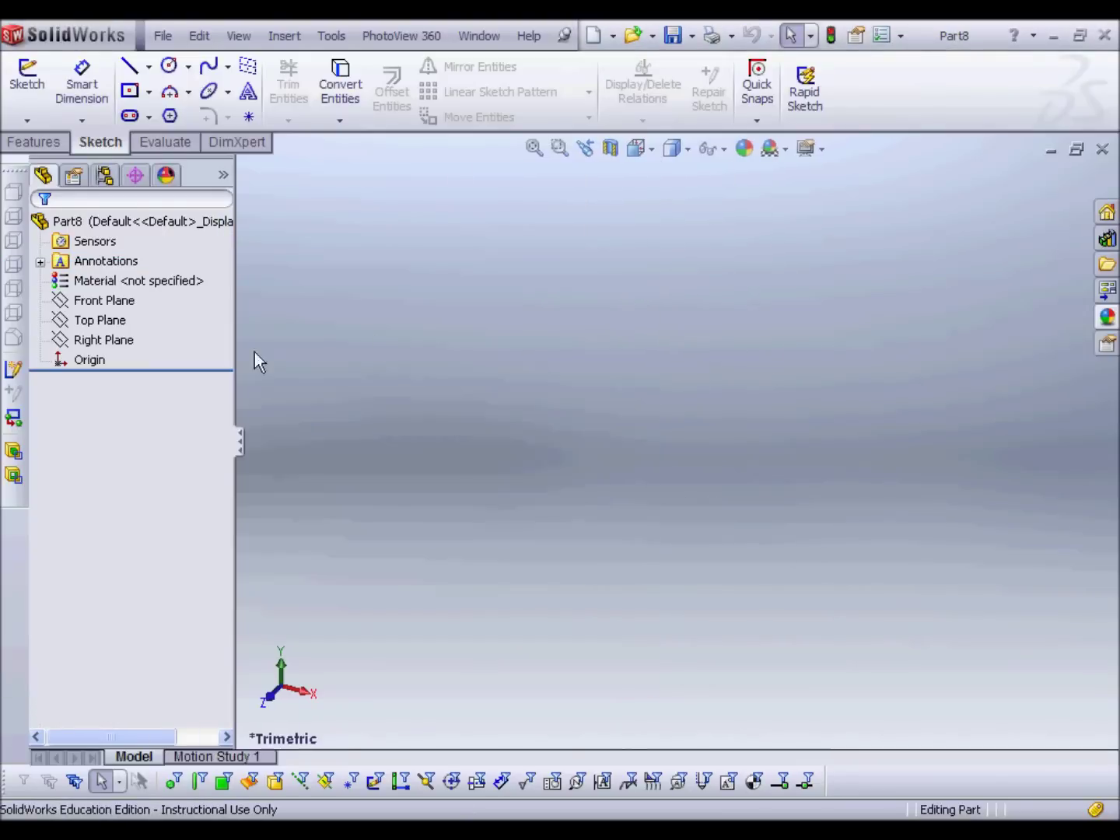
pyautogui.click(92, 302)
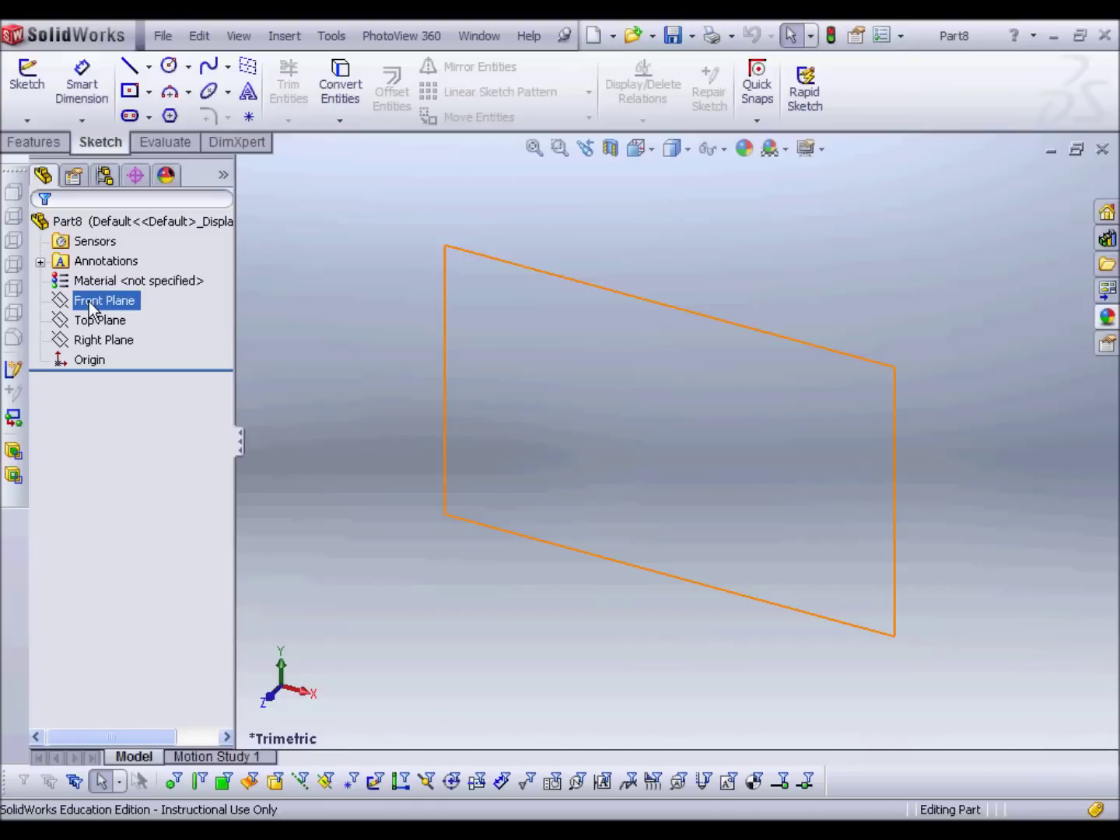
pyautogui.rightClick(90, 302)
pyautogui.click(129, 270)
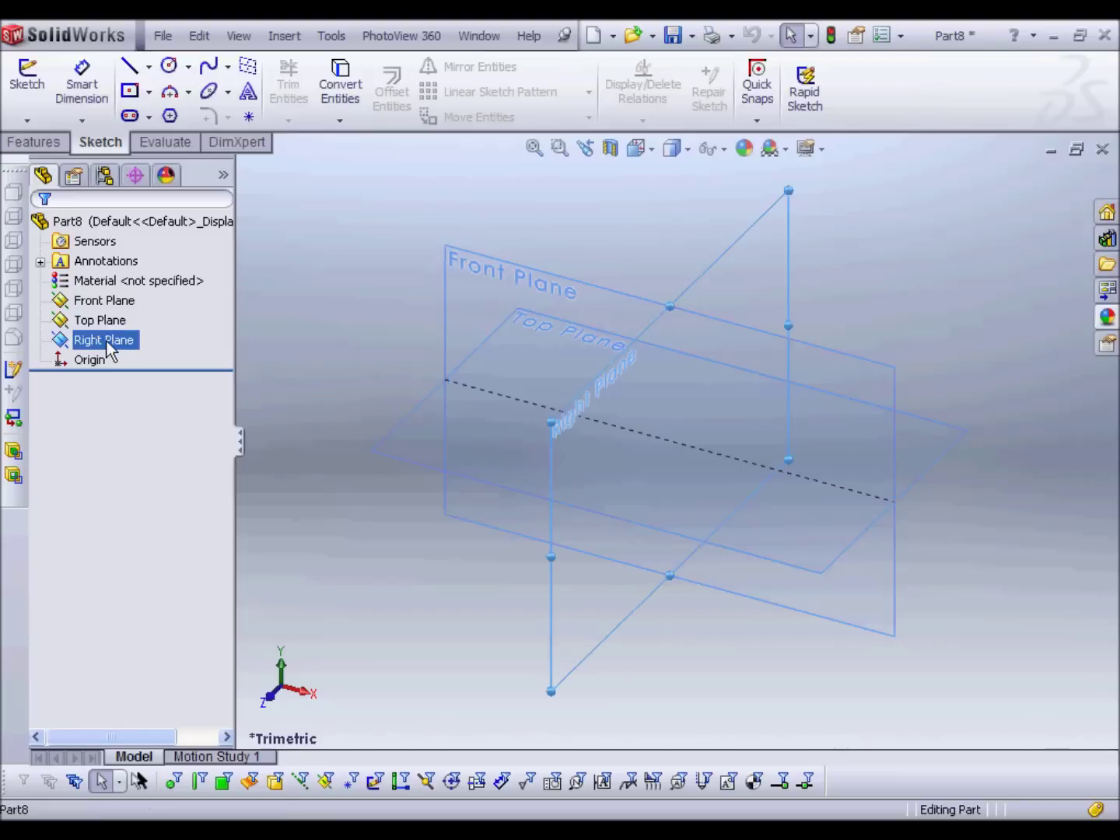
pyautogui.rightClick(108, 342)
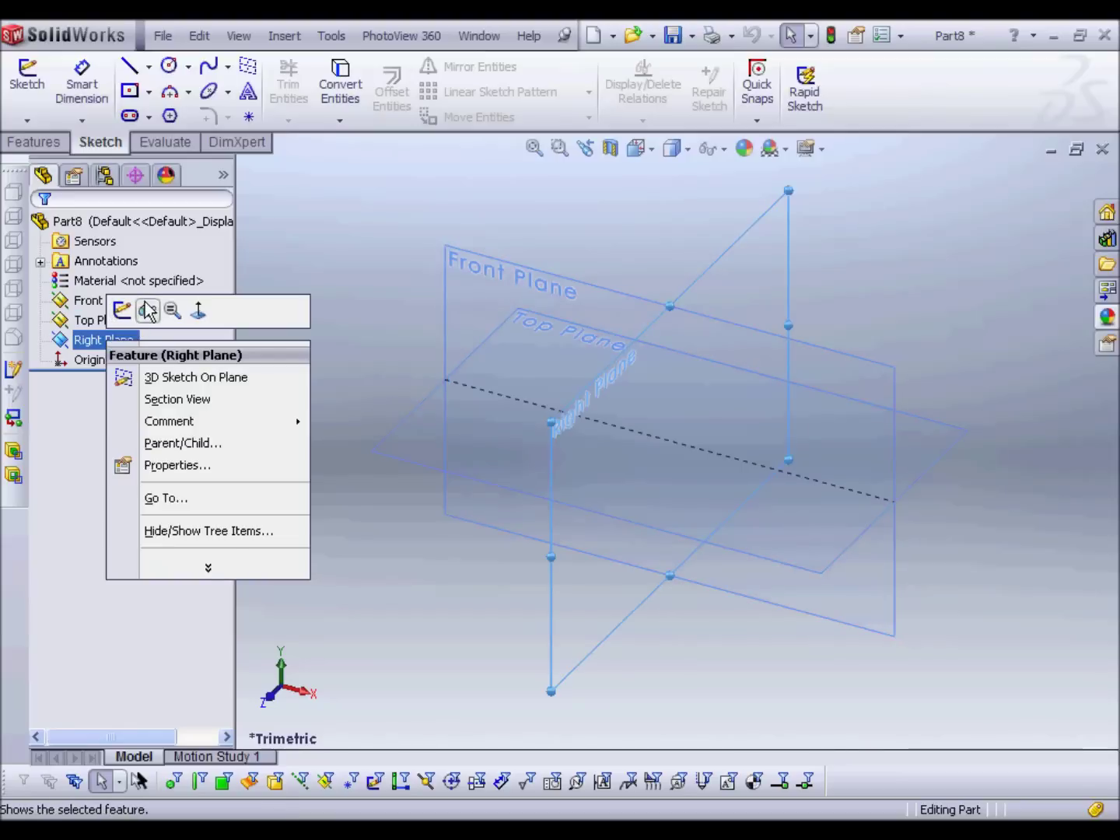
pyautogui.press('Escape')
# Create two reference planes parallel to the Front Plane, spaced 100 mm apart
pyautogui.moveTo(368, 358); pyautogui.dragTo(537, 366, button='middle')
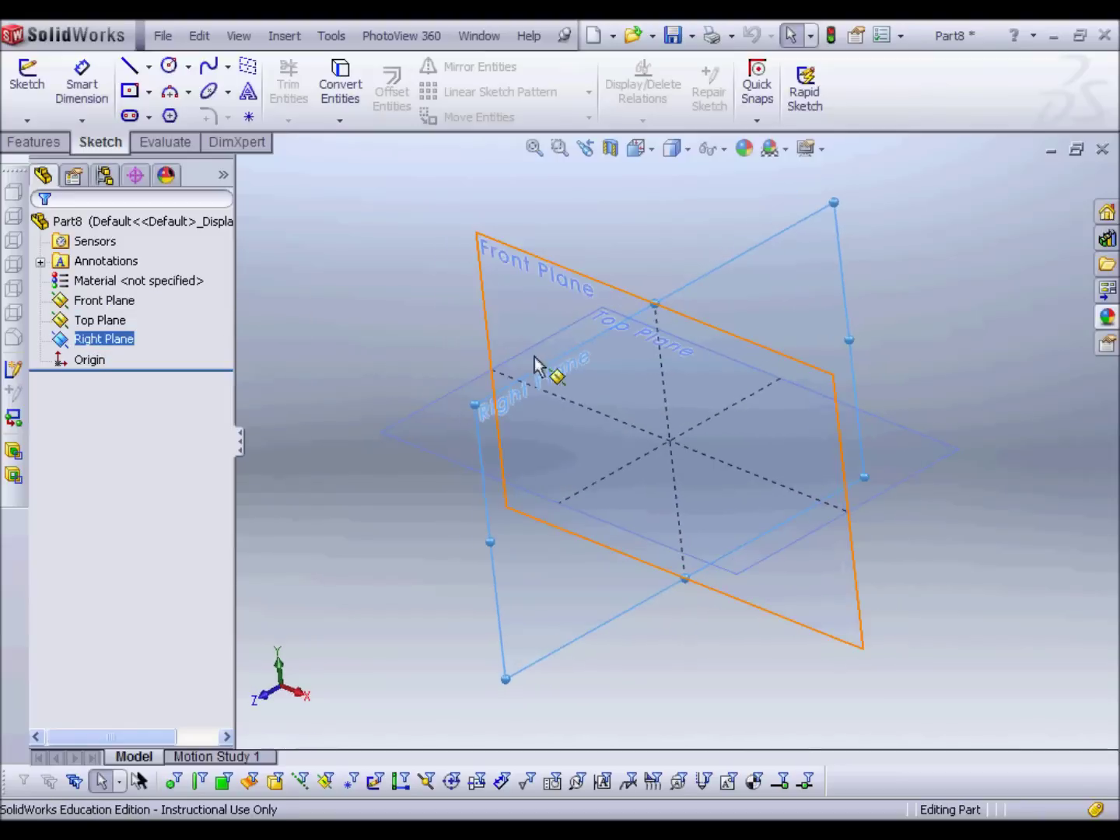
pyautogui.click(550, 269)
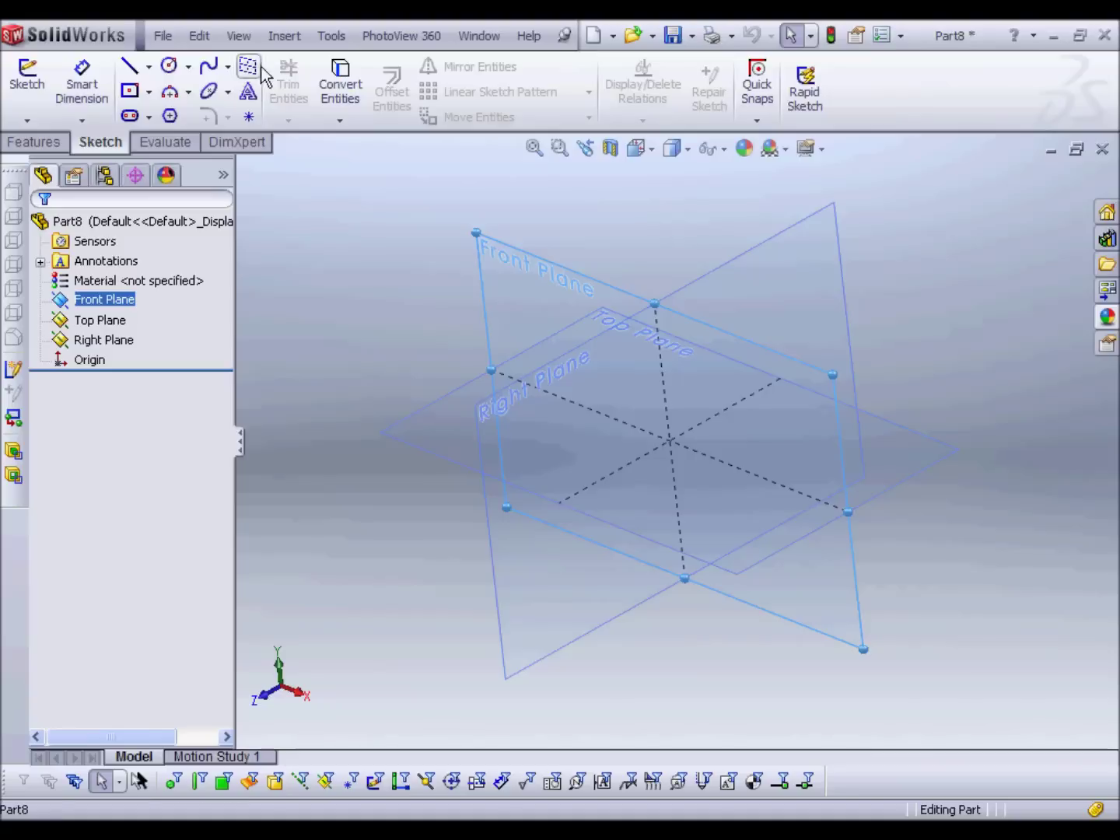
pyautogui.click(284, 35)
pyautogui.moveTo(394, 286)
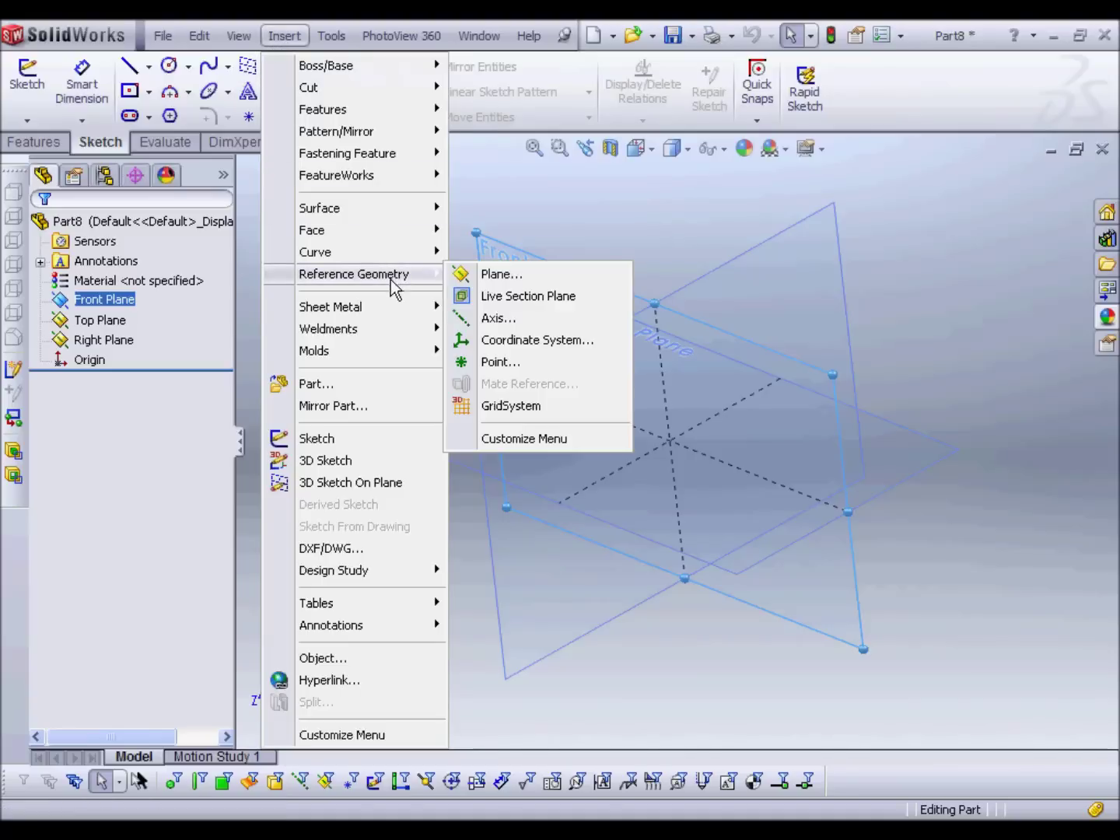
pyautogui.click(496, 275)
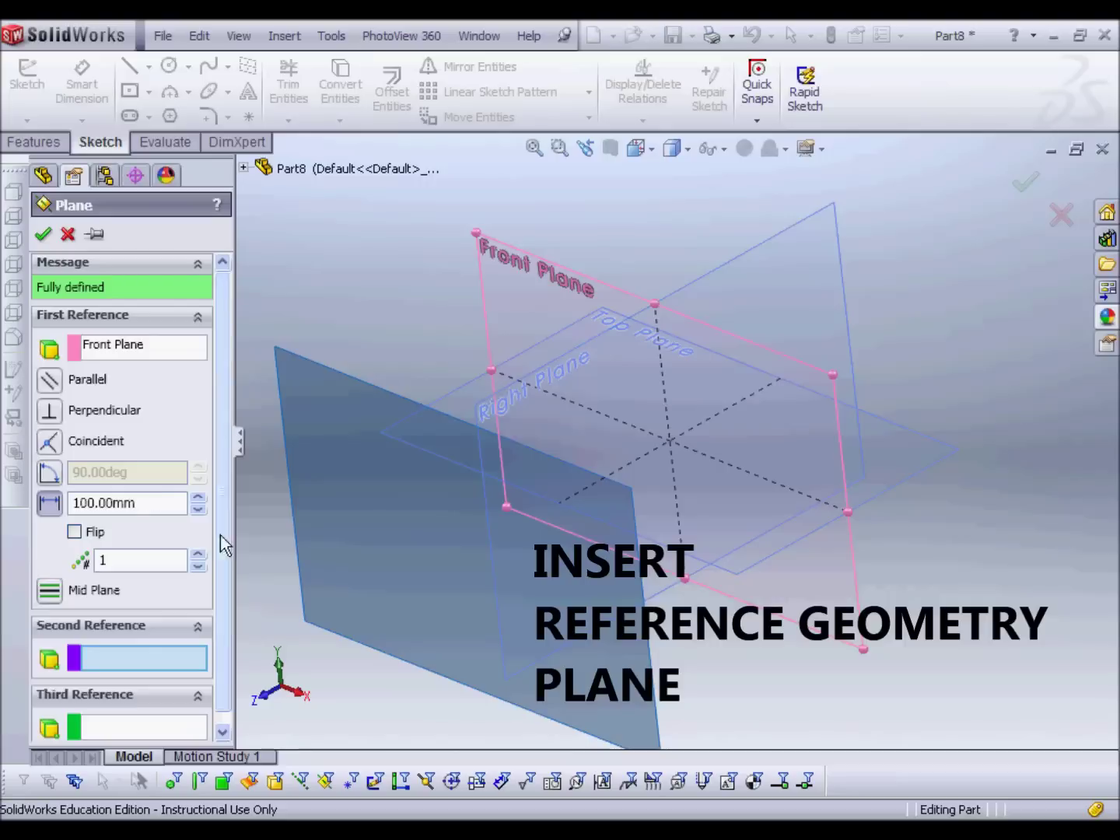
pyautogui.click(199, 555)
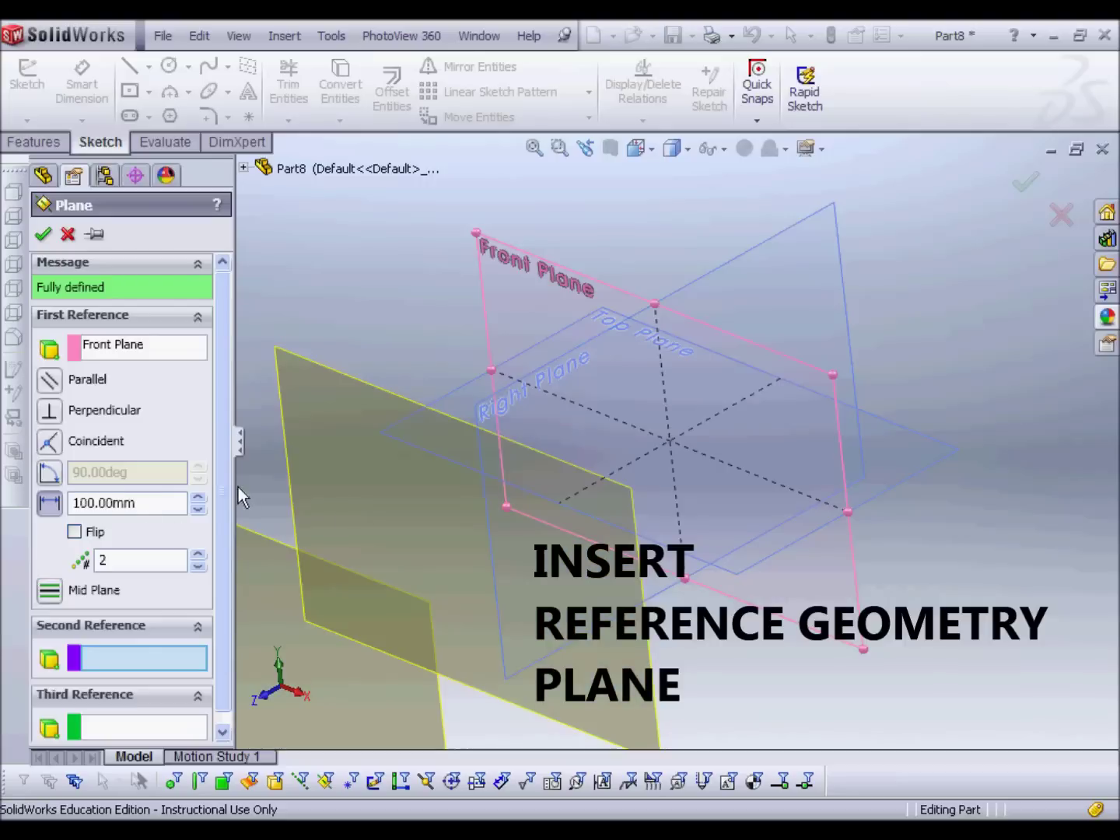
pyautogui.scroll(3, 386, 484)
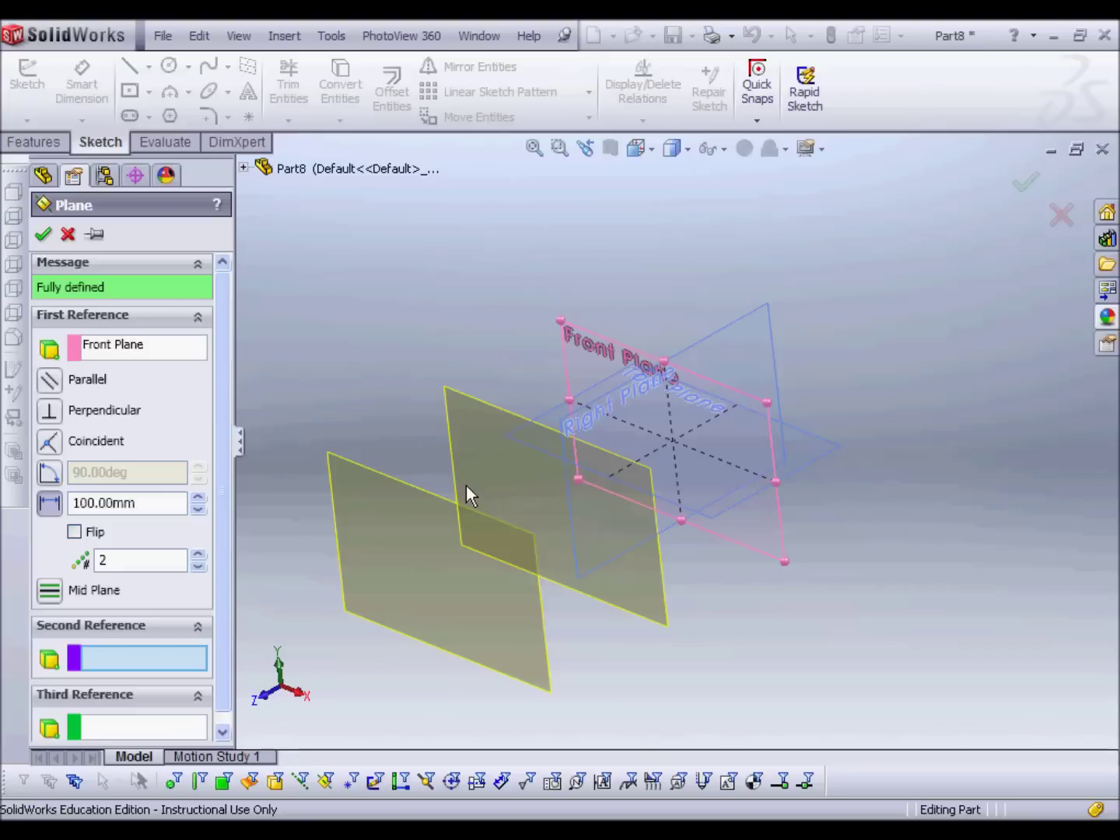
pyautogui.click(41, 234)
# Start a sketch on Plane2 and draw a horizontal line about 43 mm long from the origin in the negative X direction
pyautogui.moveTo(1008, 554); pyautogui.dragTo(1039, 588, button='middle')
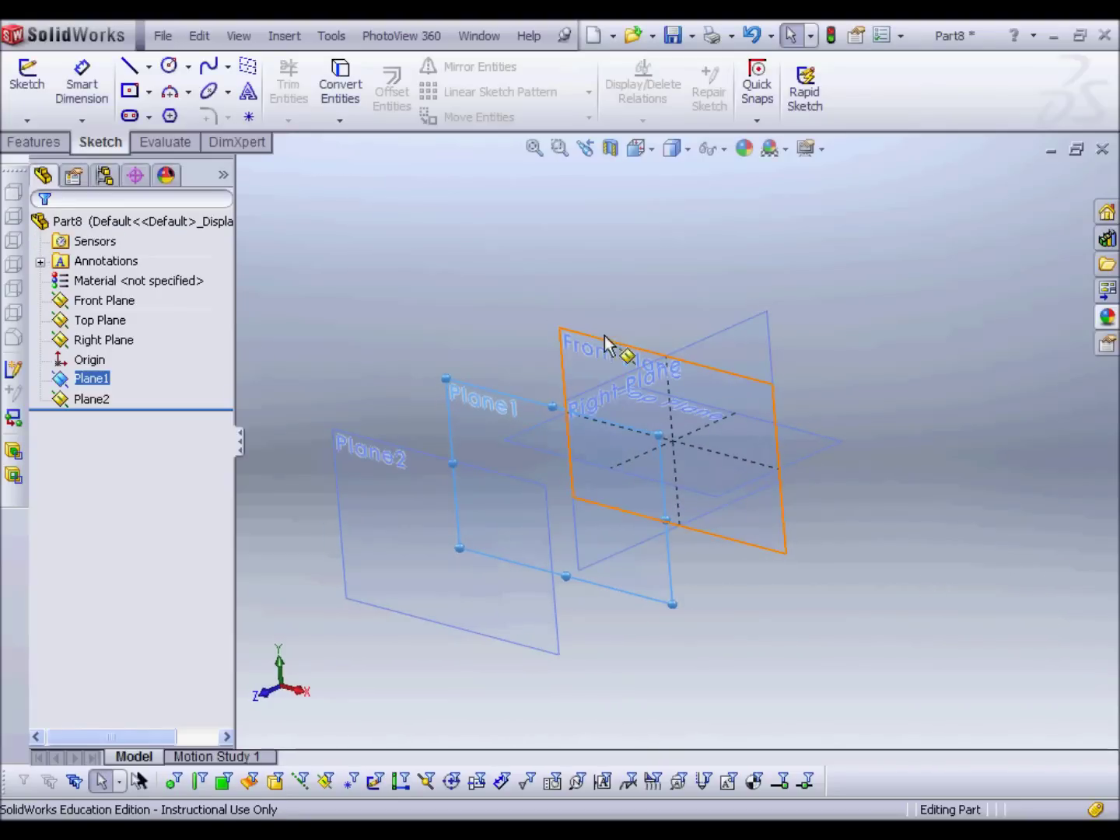
pyautogui.click(374, 447)
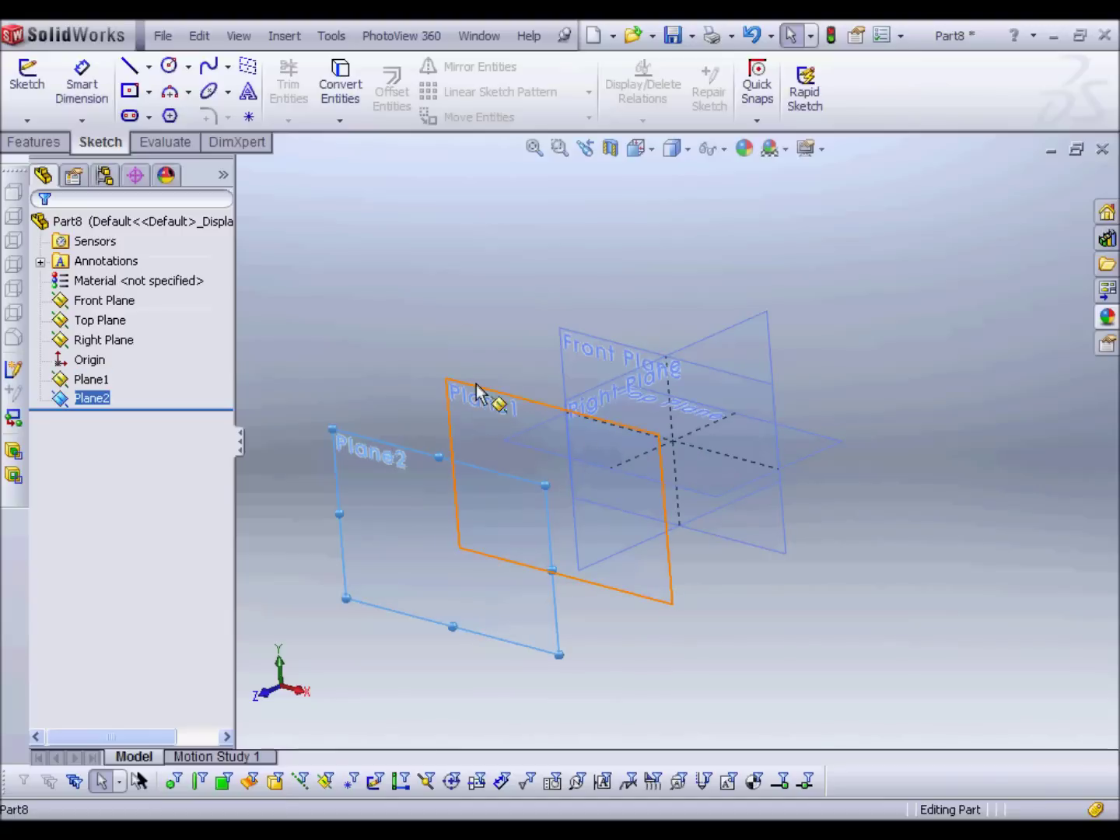
pyautogui.click(27, 78)
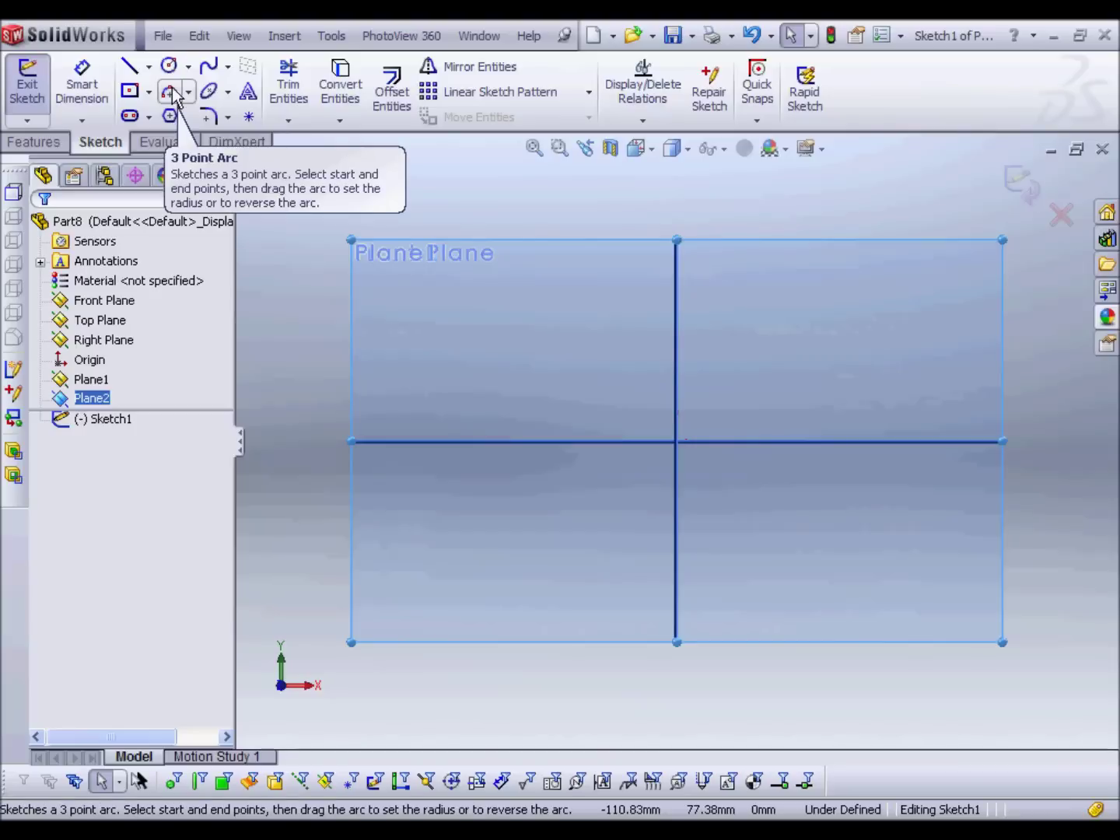
pyautogui.click(129, 66)
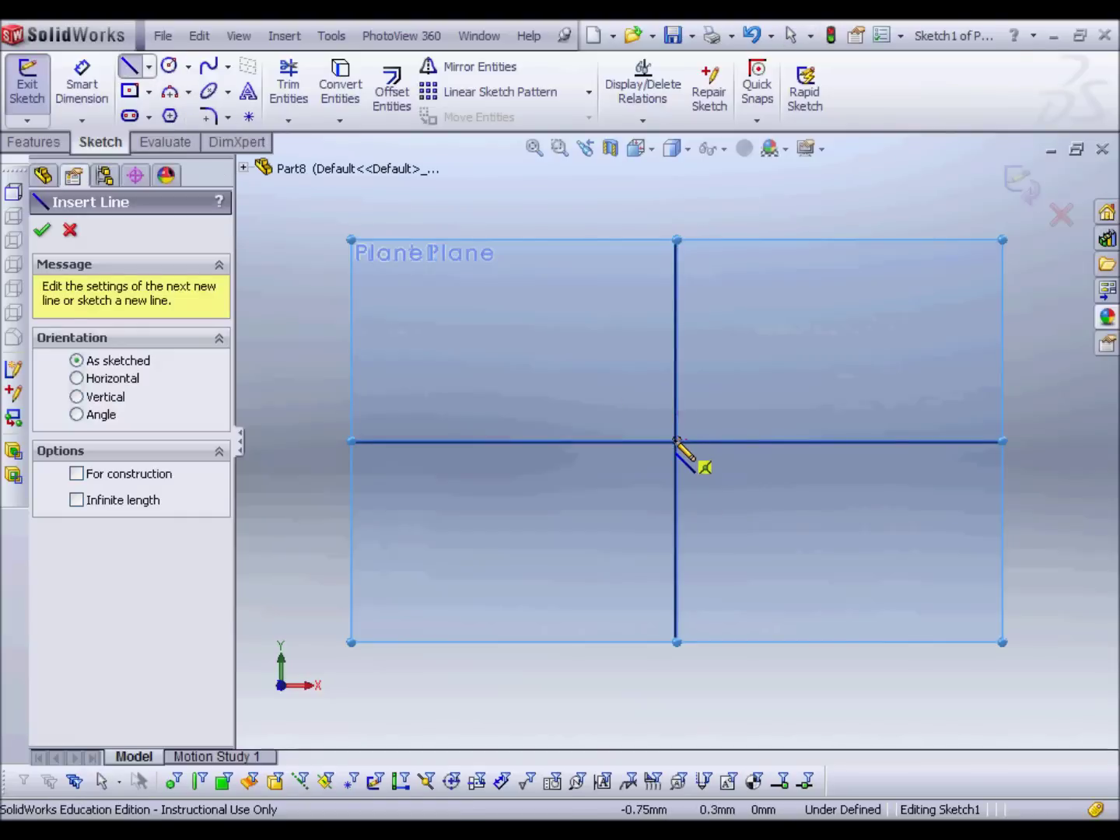
pyautogui.click(675, 440)
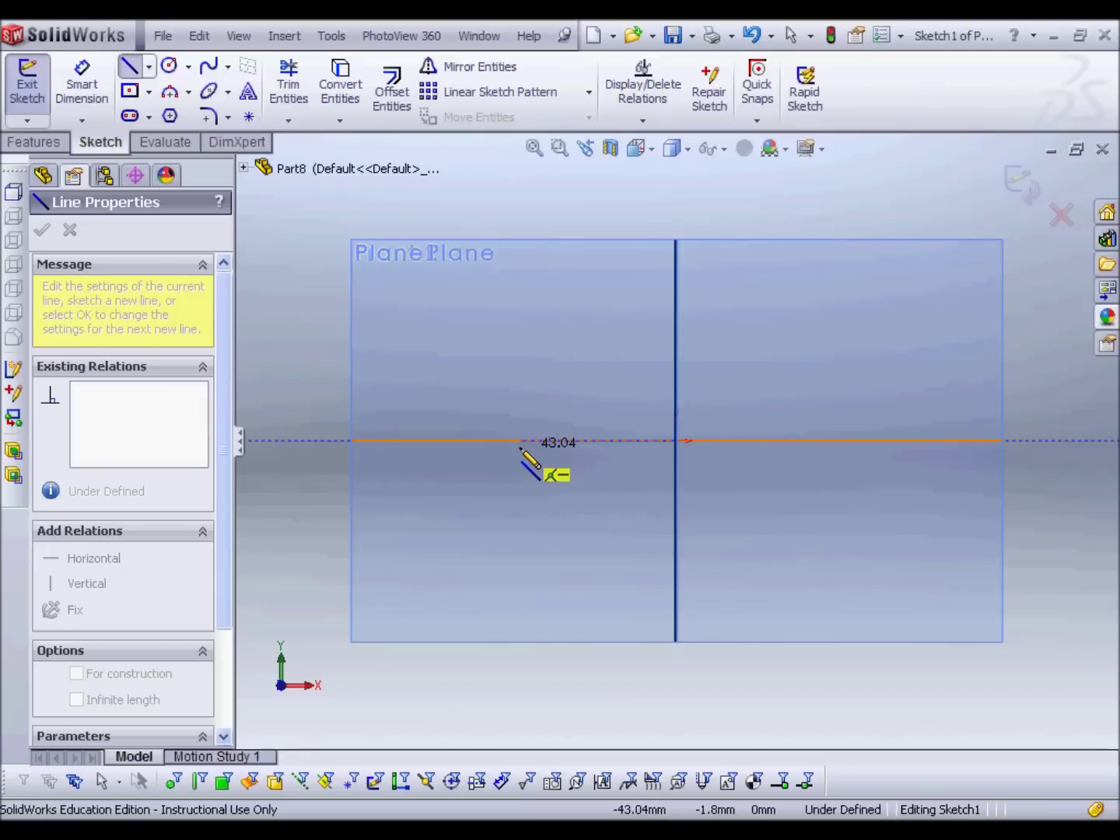
pyautogui.click(520, 441)
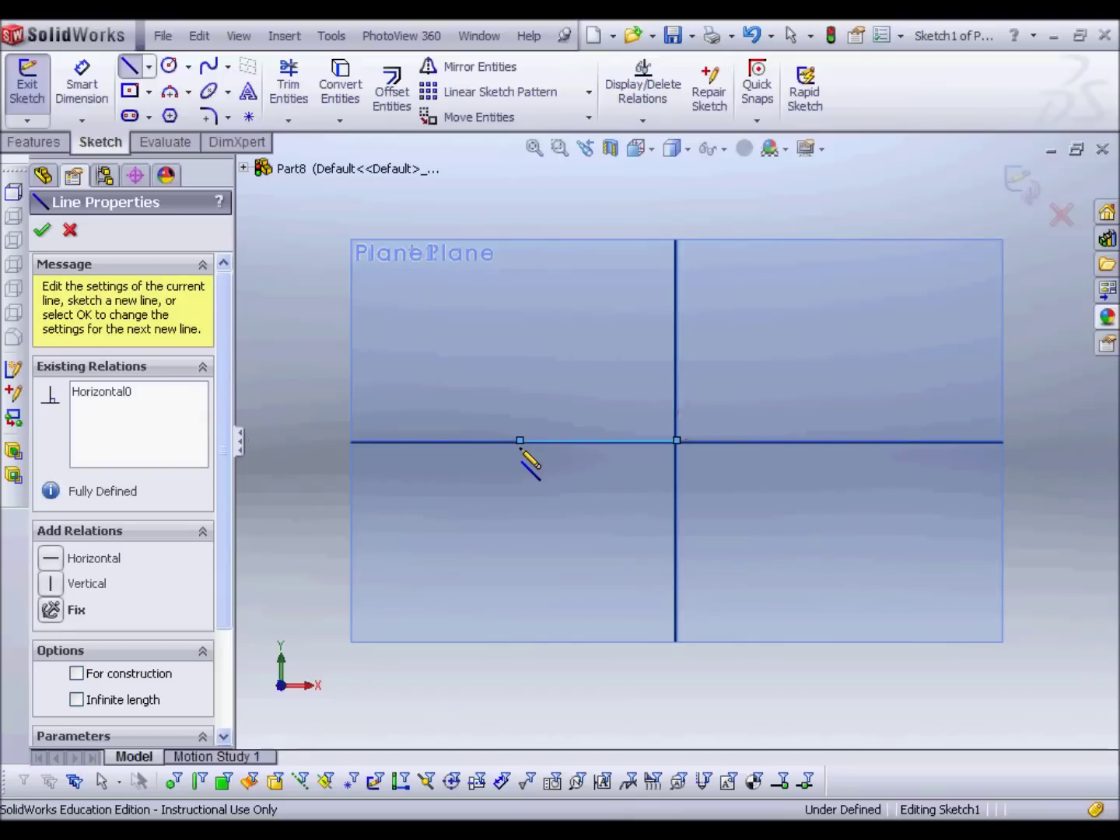
# Draw a three-point spline curving down from the line's outer end to the vertical axis, about 53 mm below the origin
pyautogui.click(209, 67)
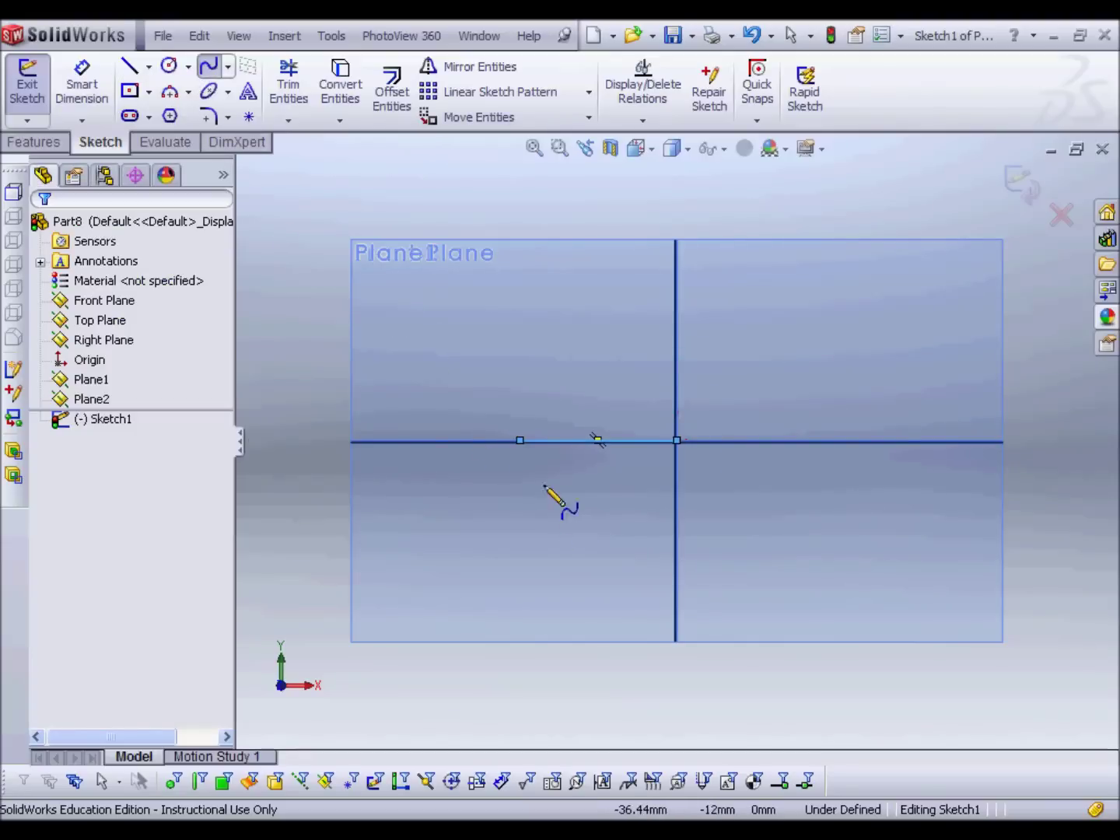
pyautogui.click(519, 441)
pyautogui.click(541, 565)
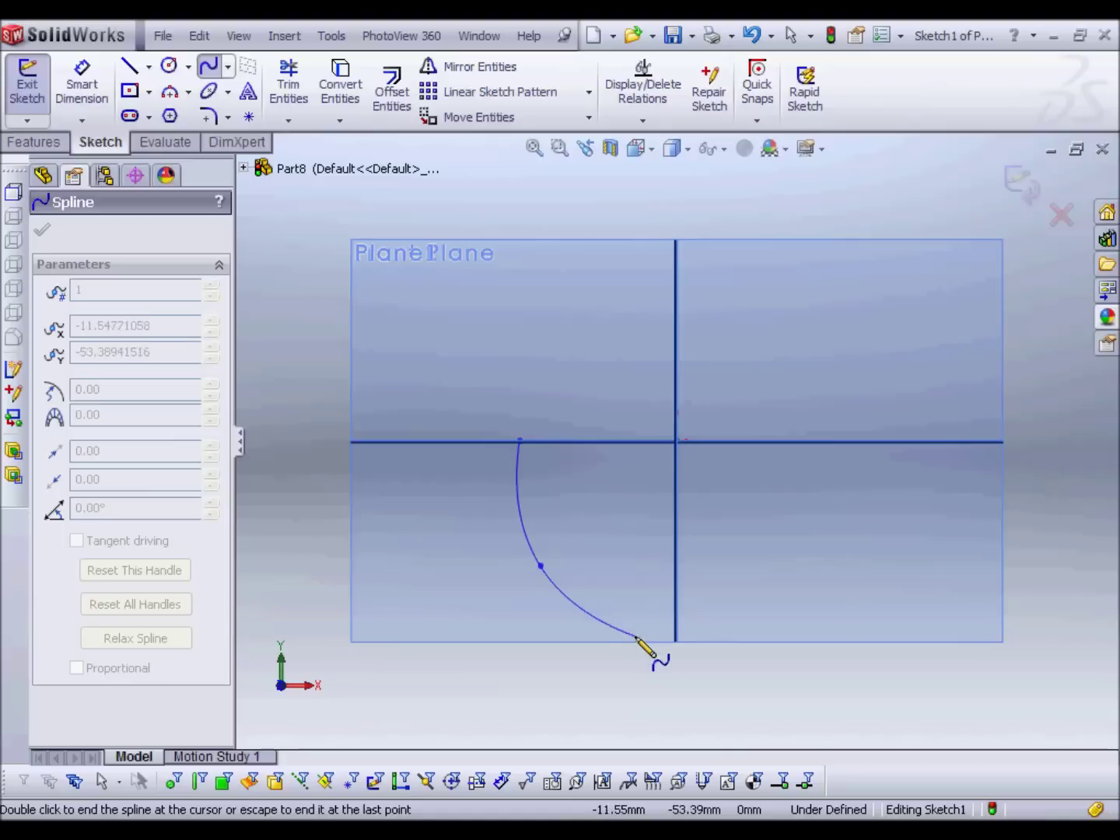
pyautogui.doubleClick(675, 635)
# Draw a vertical centerline from the origin down to the lower end of the spline
pyautogui.click(149, 67)
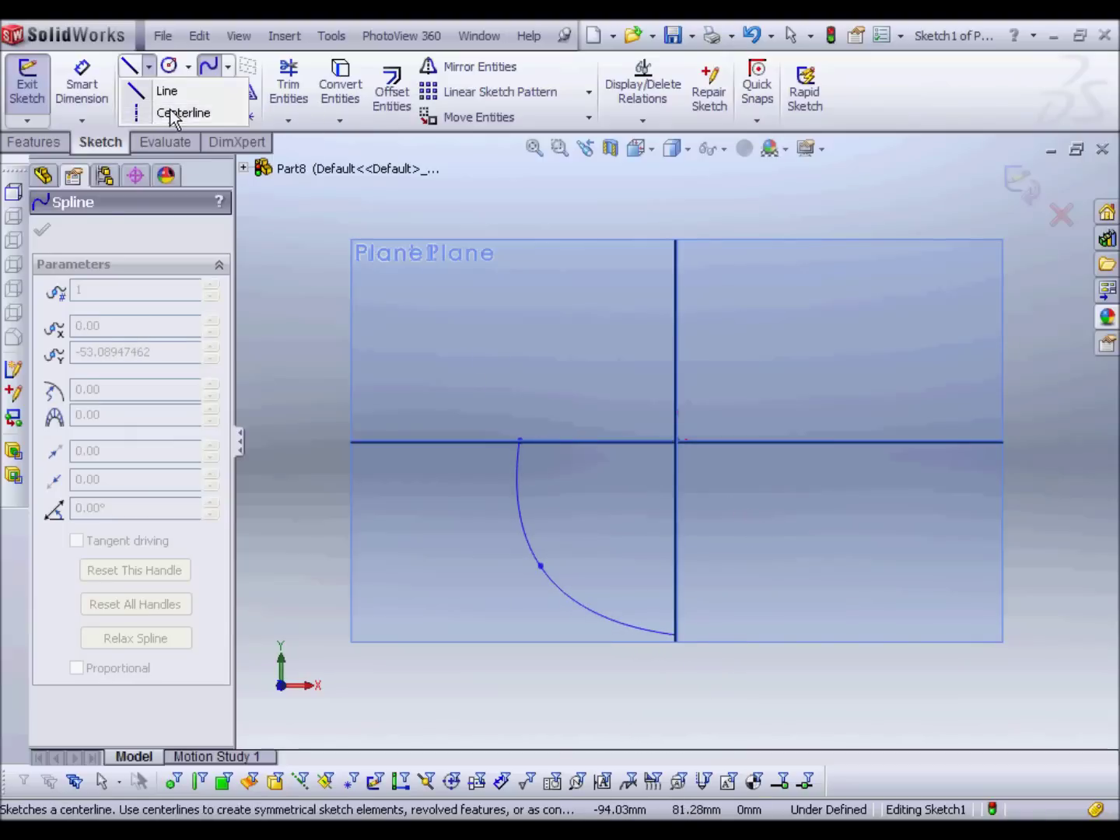
pyautogui.click(172, 115)
pyautogui.click(675, 443)
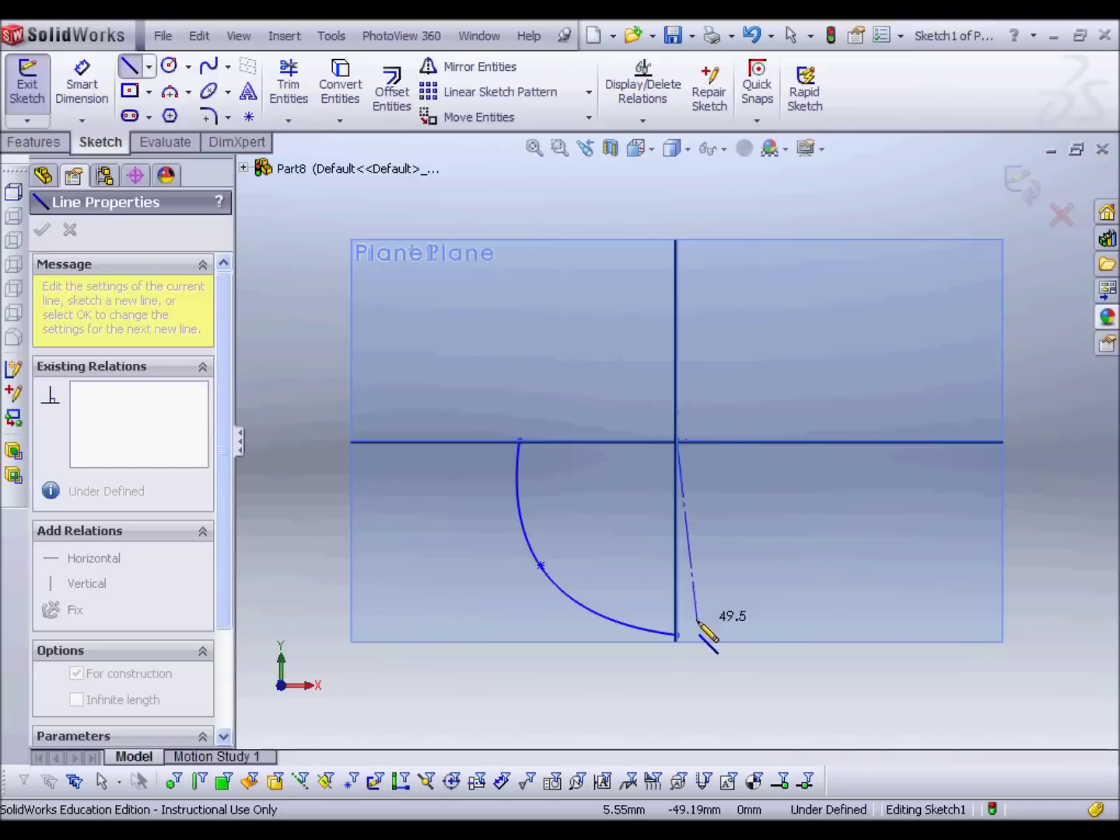
pyautogui.click(676, 634)
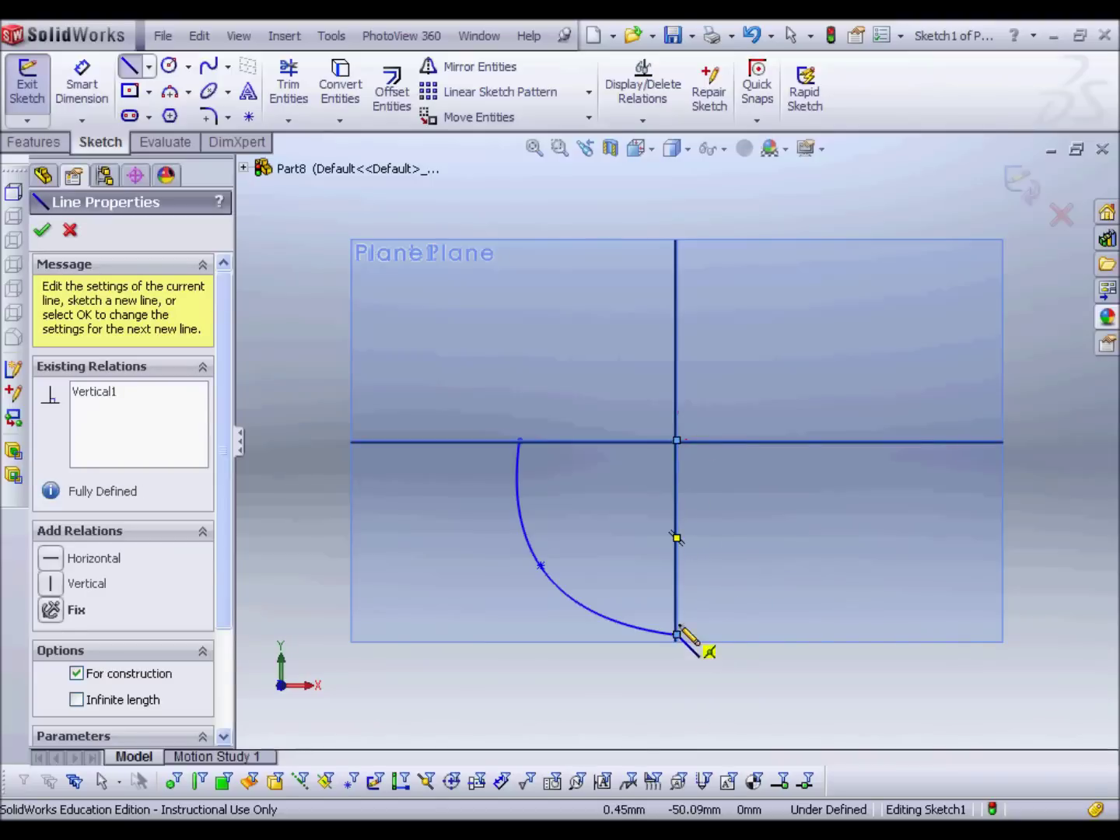
# Mirror the line and spline about the centerline, and nudge the mirrored spline's middle point to about X 38 mm, Y -34 mm
pyautogui.moveTo(507, 510); pyautogui.dragTo(800, 514, button='middle')
pyautogui.scroll(2, 826, 537)
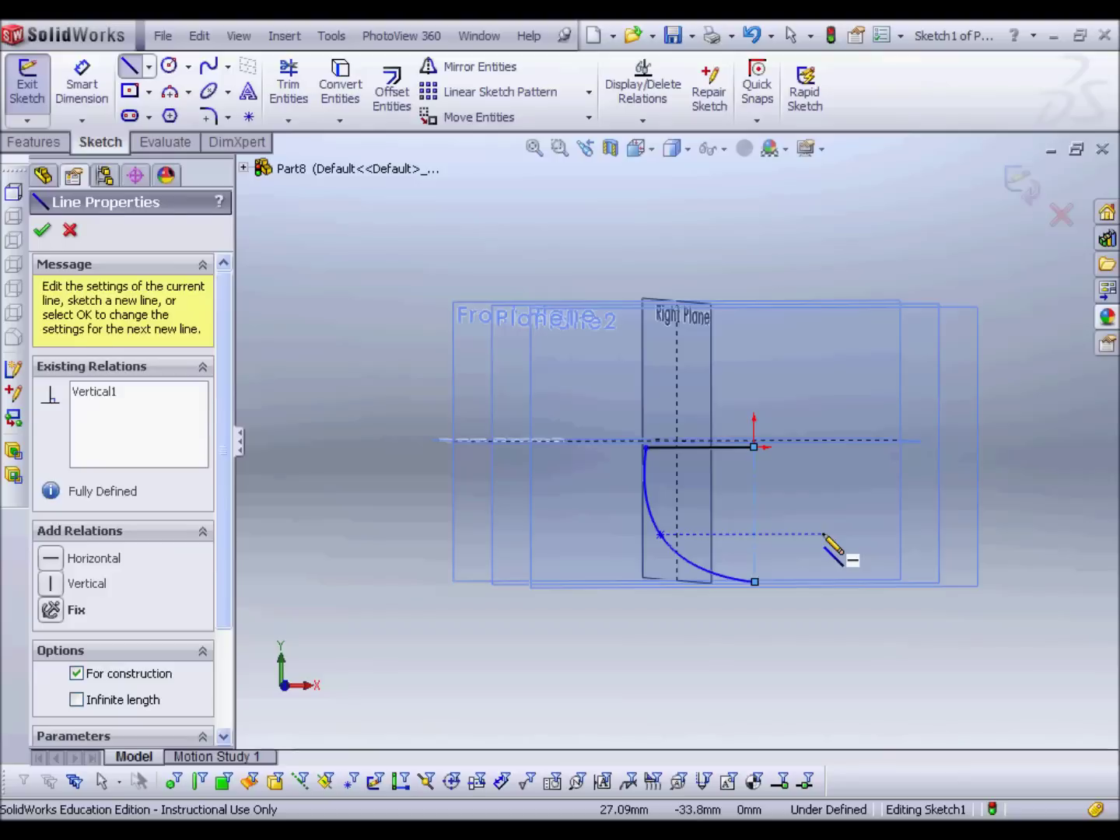
pyautogui.press('Escape')
pyautogui.moveTo(614, 639)
pyautogui.mouseDown()
pyautogui.moveTo(847, 412)
pyautogui.moveTo(798, 398)
pyautogui.mouseUp()
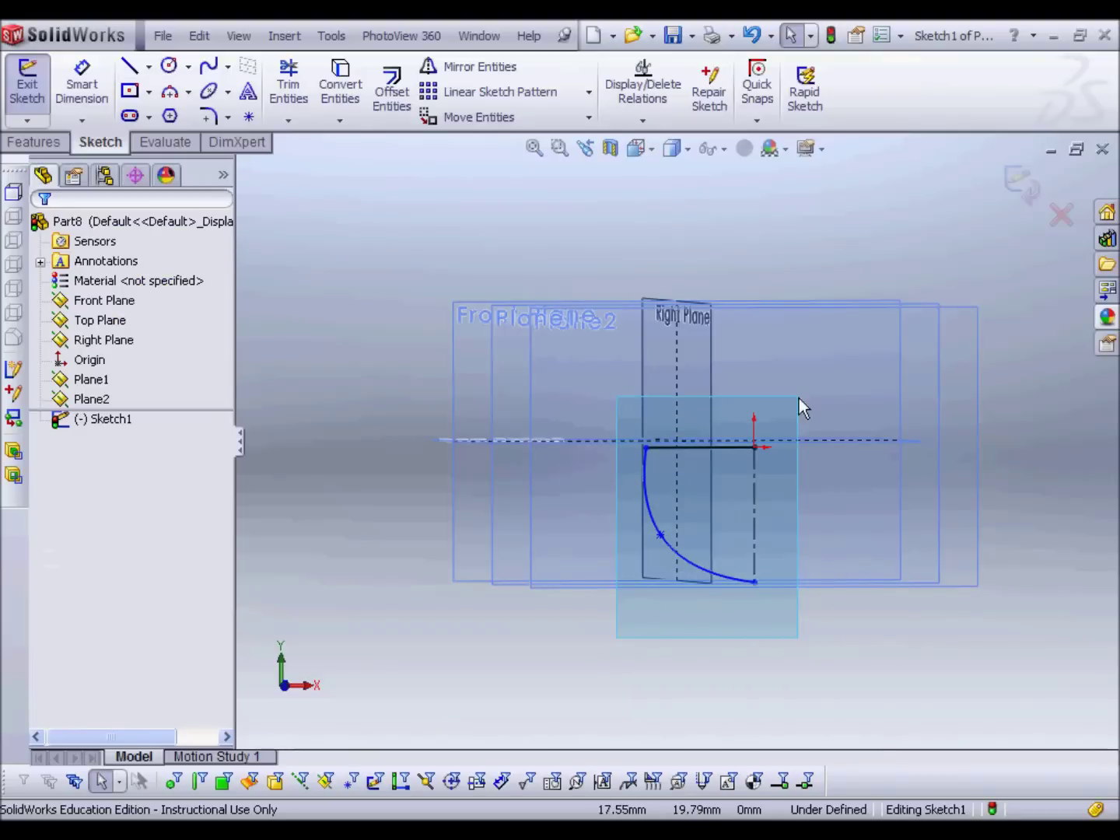
pyautogui.moveTo(799, 398); pyautogui.dragTo(799, 398)
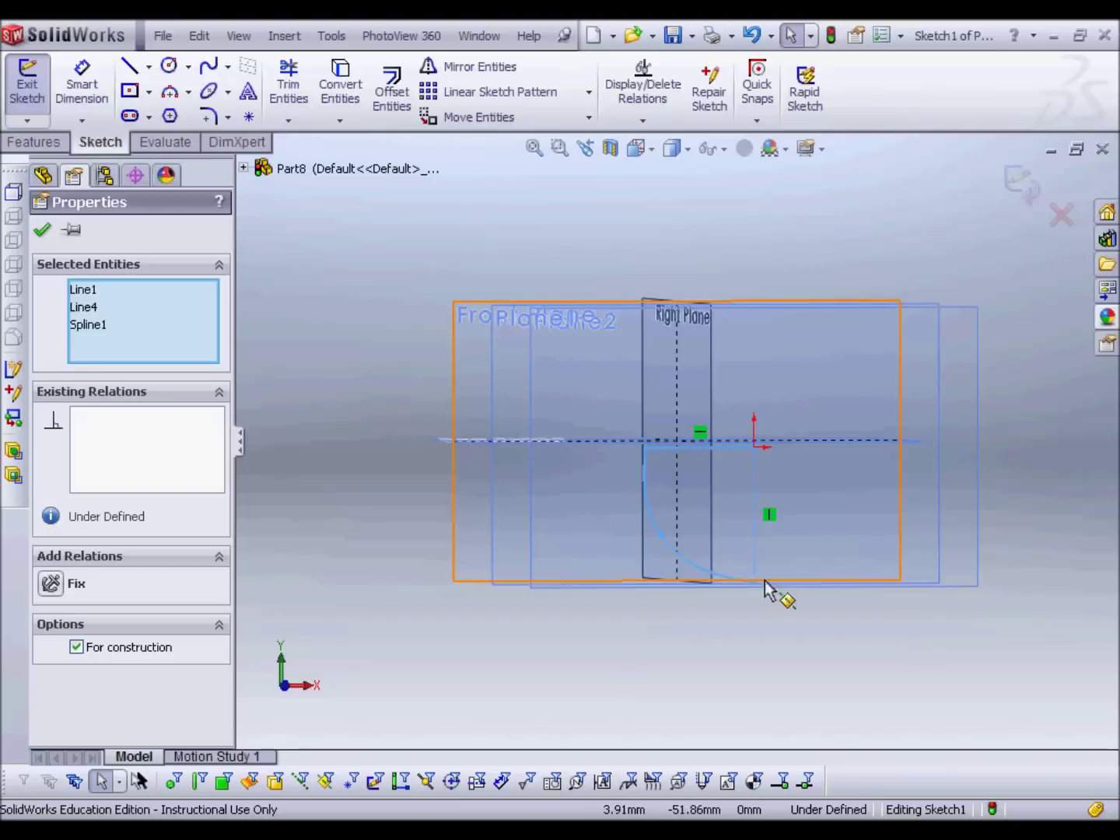
pyautogui.click(472, 72)
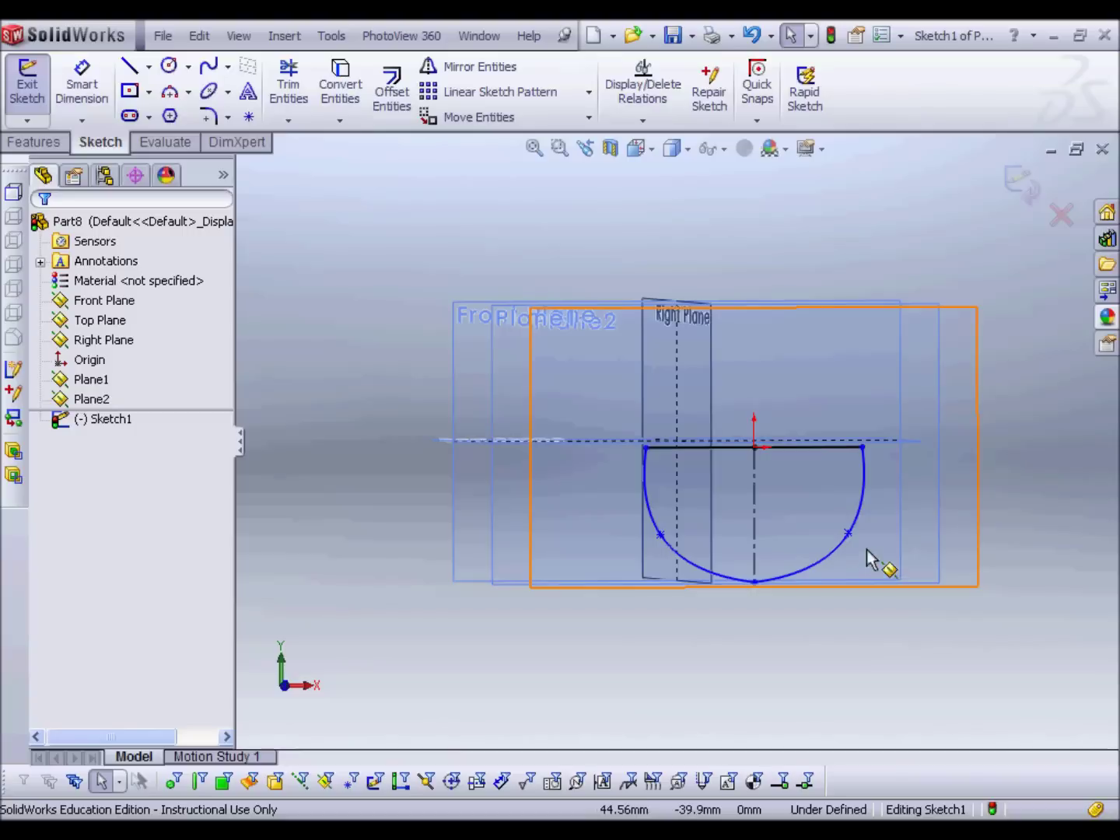
pyautogui.moveTo(848, 534)
pyautogui.mouseDown()
pyautogui.moveTo(857, 556)
pyautogui.moveTo(850, 533)
pyautogui.mouseUp()
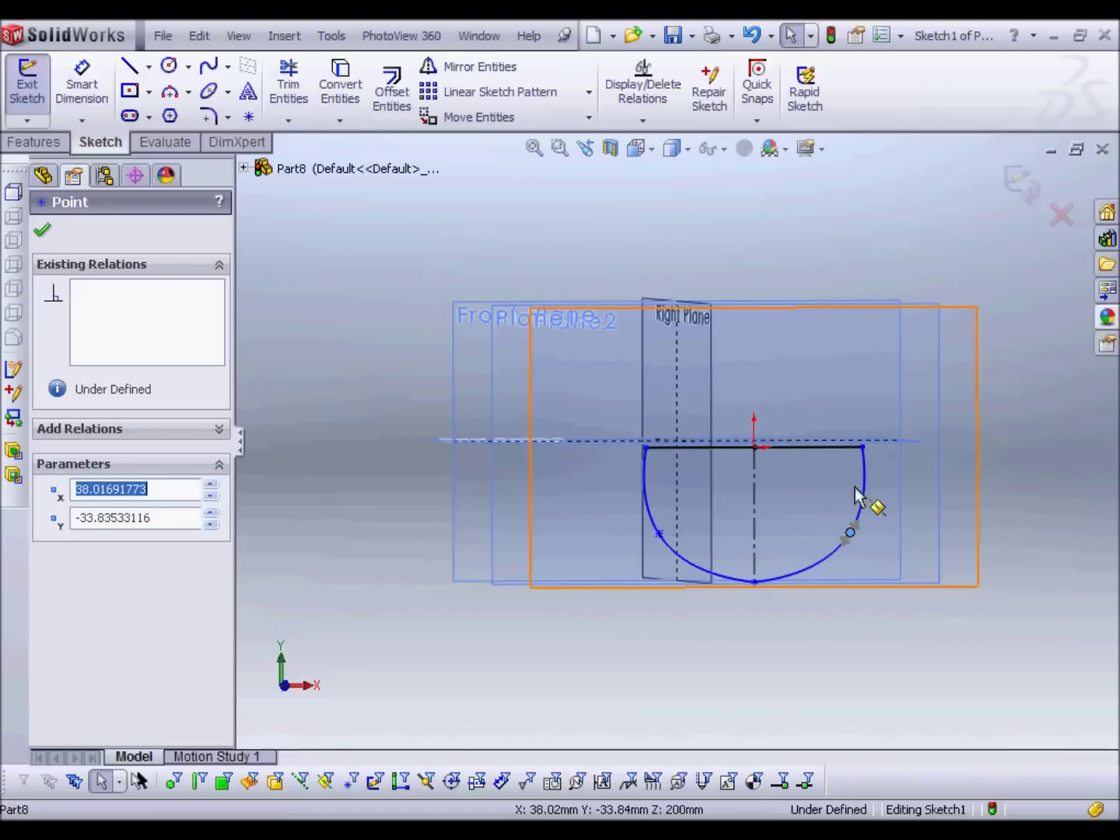
pyautogui.click(1020, 181)
# Start a sketch on Plane1 and draw a vertical centerline downward from the origin, extending past the plane's lower edge
pyautogui.moveTo(904, 430); pyautogui.dragTo(933, 445, button='middle')
pyautogui.click(677, 402)
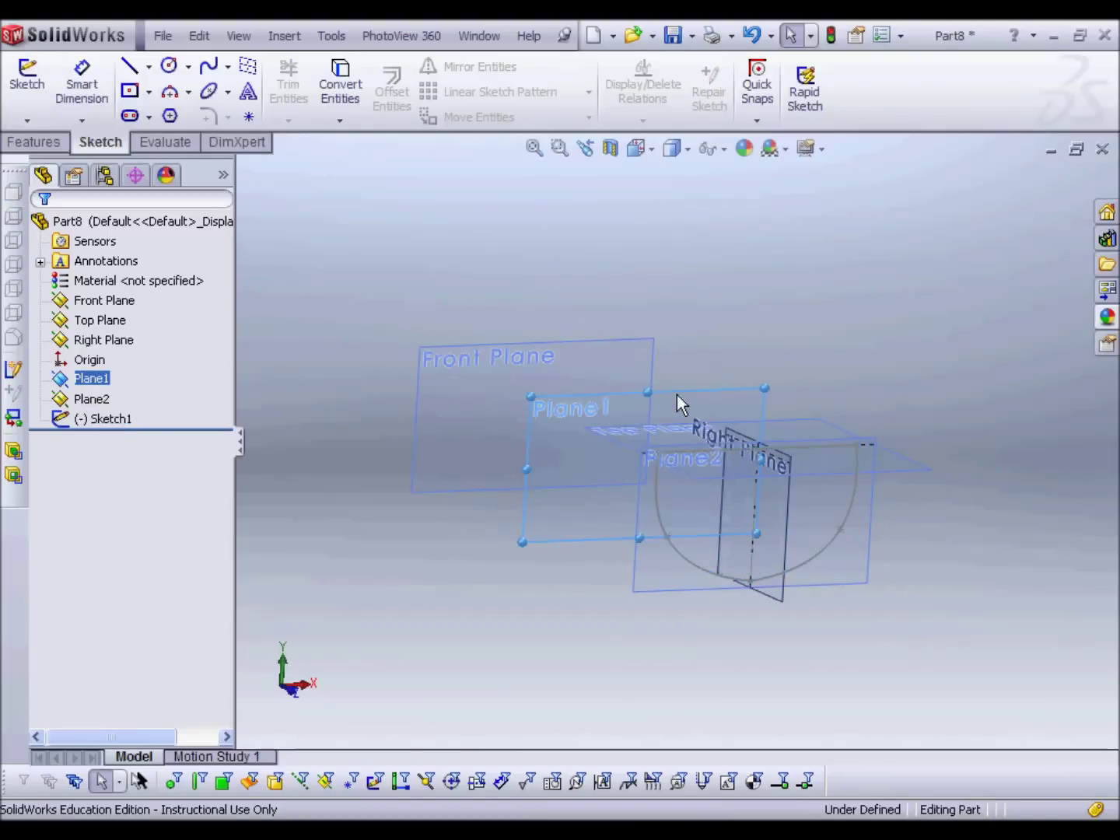
pyautogui.click(762, 325)
pyautogui.click(149, 70)
pyautogui.click(165, 115)
pyautogui.click(148, 66)
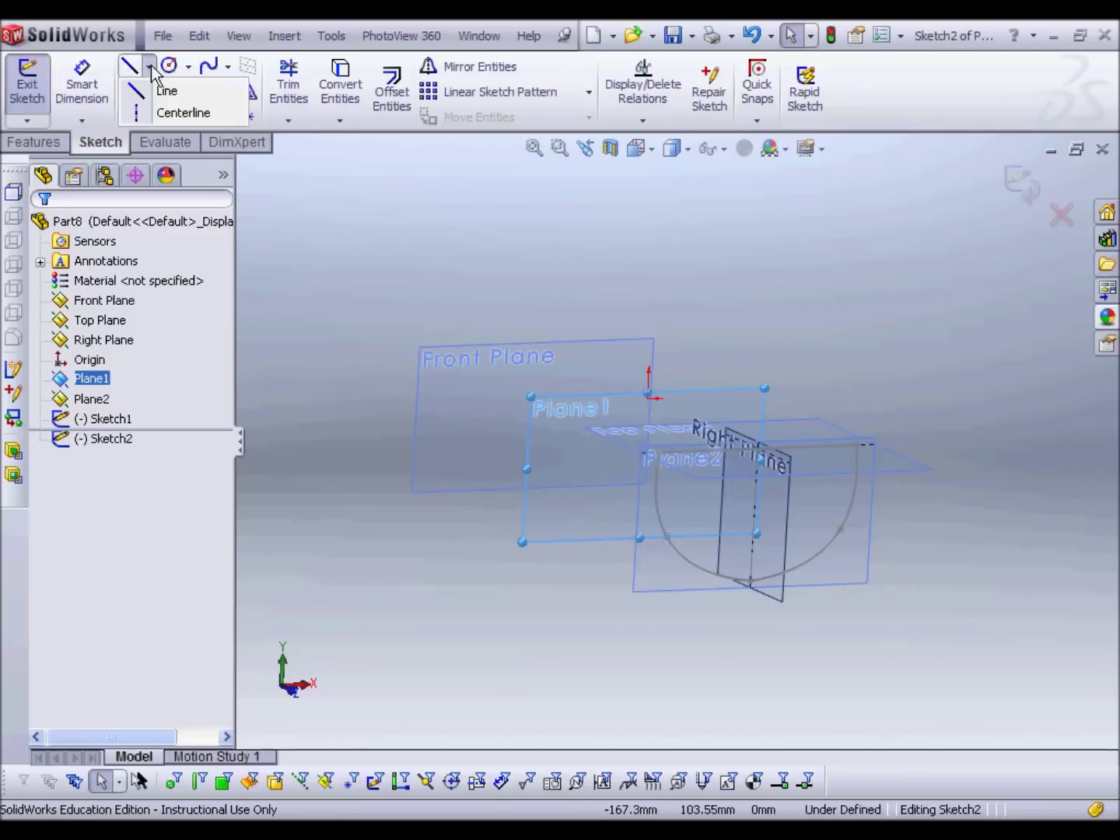
pyautogui.click(175, 111)
pyautogui.click(646, 394)
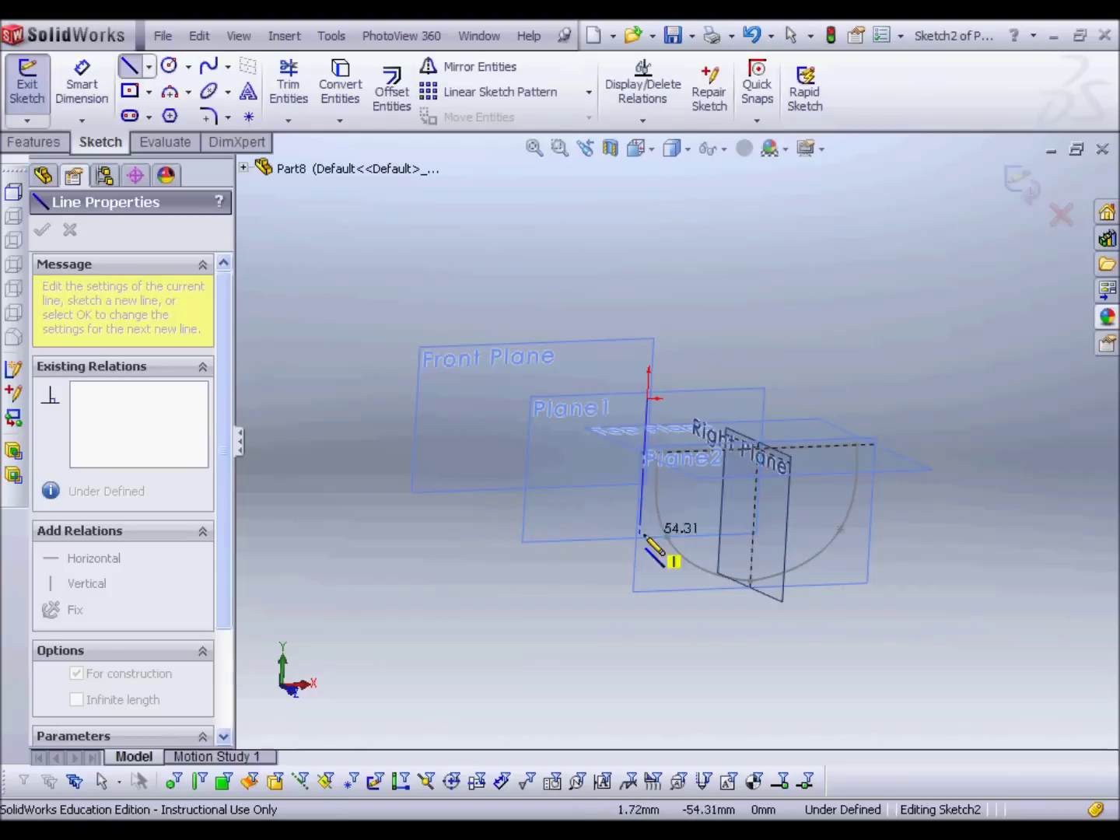
pyautogui.doubleClick(642, 563)
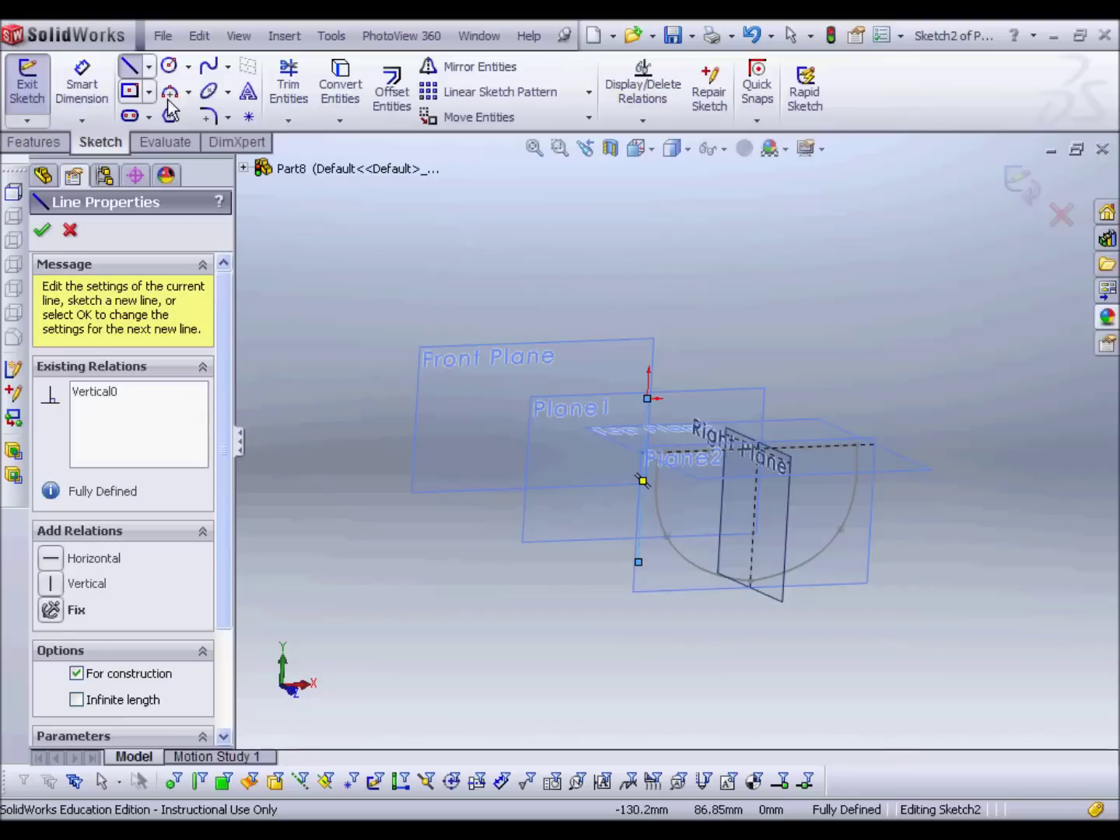
# Draw a horizontal line from the origin in the negative X direction, ending just beyond the side edge of Plane1
pyautogui.click(148, 67)
pyautogui.click(165, 91)
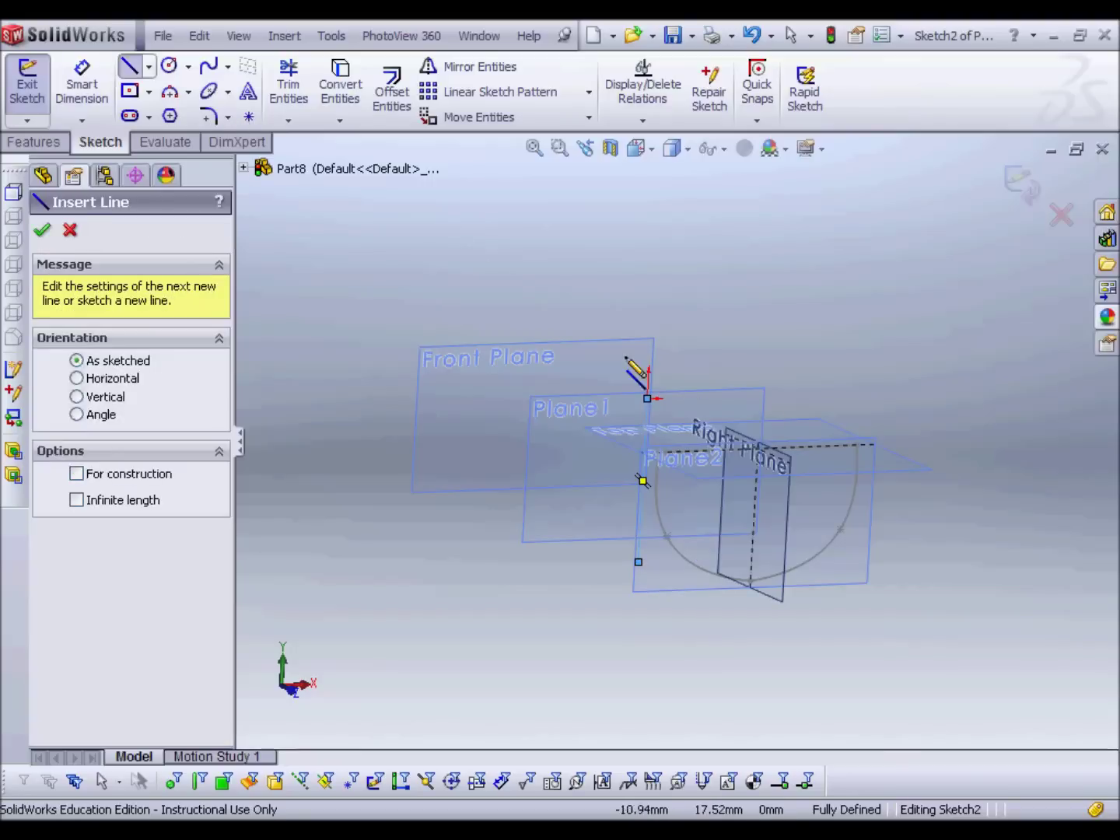
pyautogui.click(646, 398)
pyautogui.click(504, 404)
# Draw a spline from the horizontal line's outer end through about X -63 mm, Y -43 mm to the centerline's lower end
pyautogui.click(207, 67)
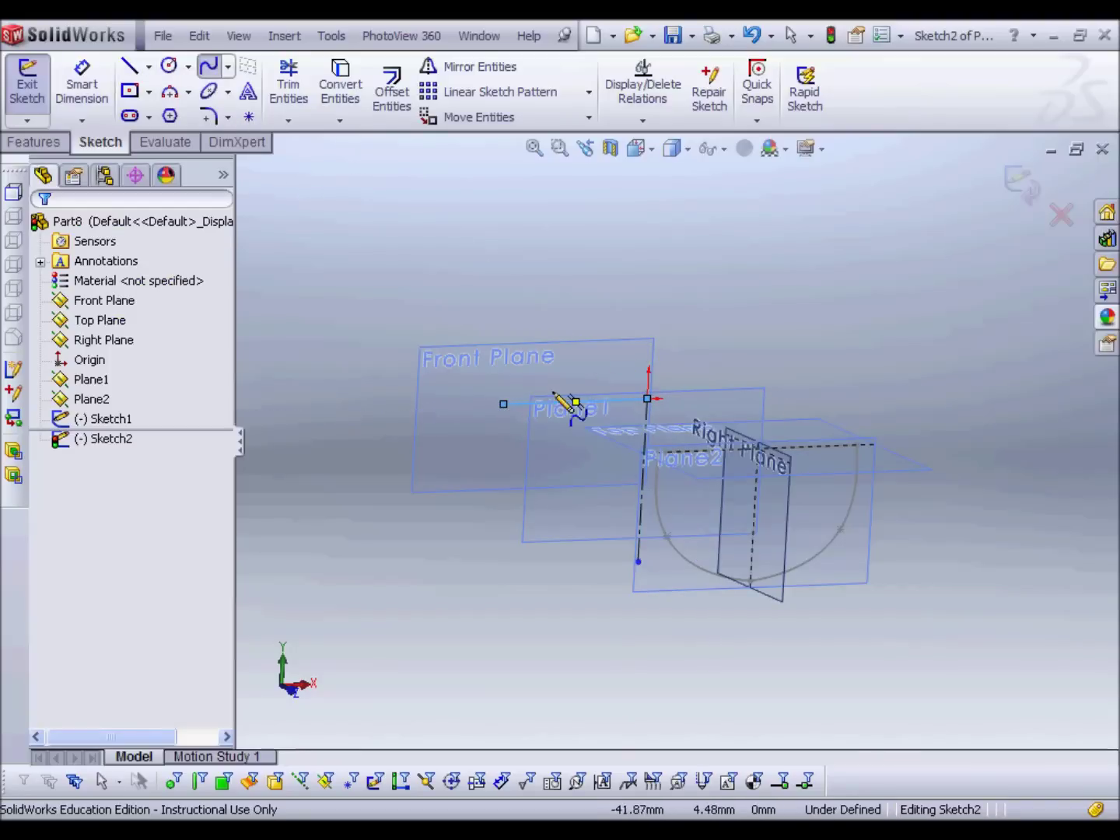
pyautogui.click(503, 404)
pyautogui.click(503, 403)
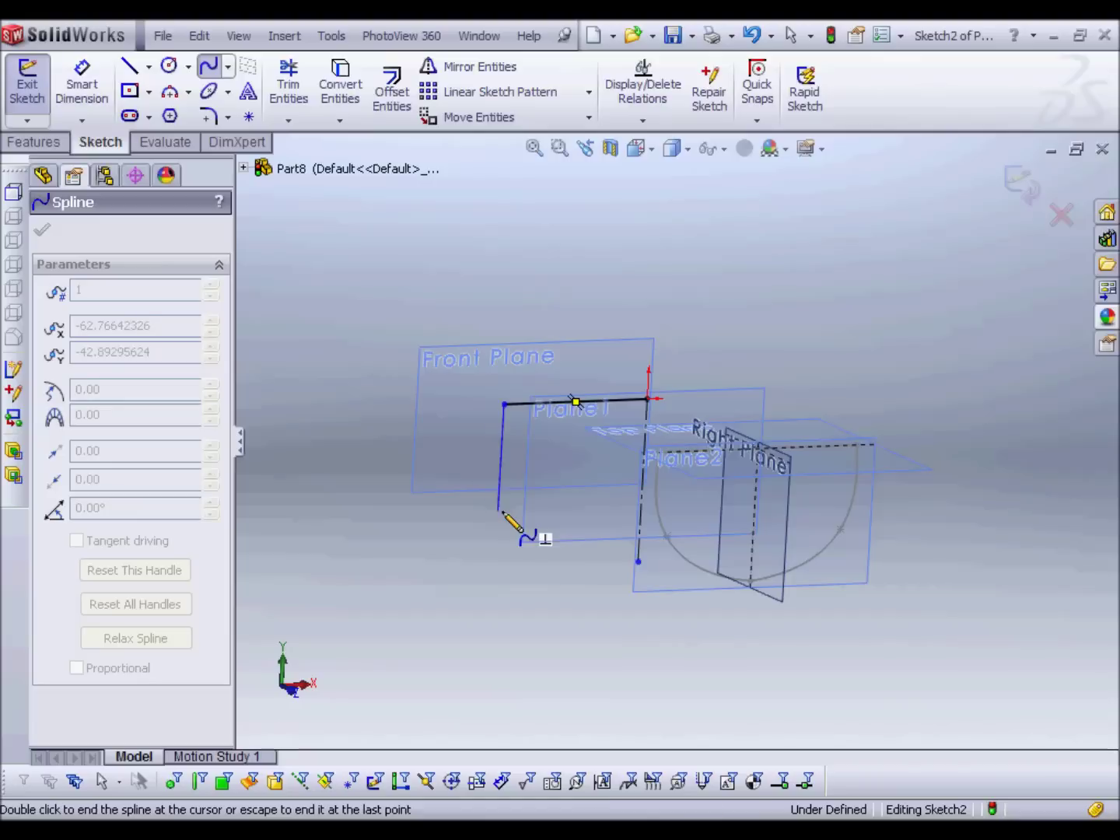
pyautogui.click(498, 511)
pyautogui.doubleClick(638, 563)
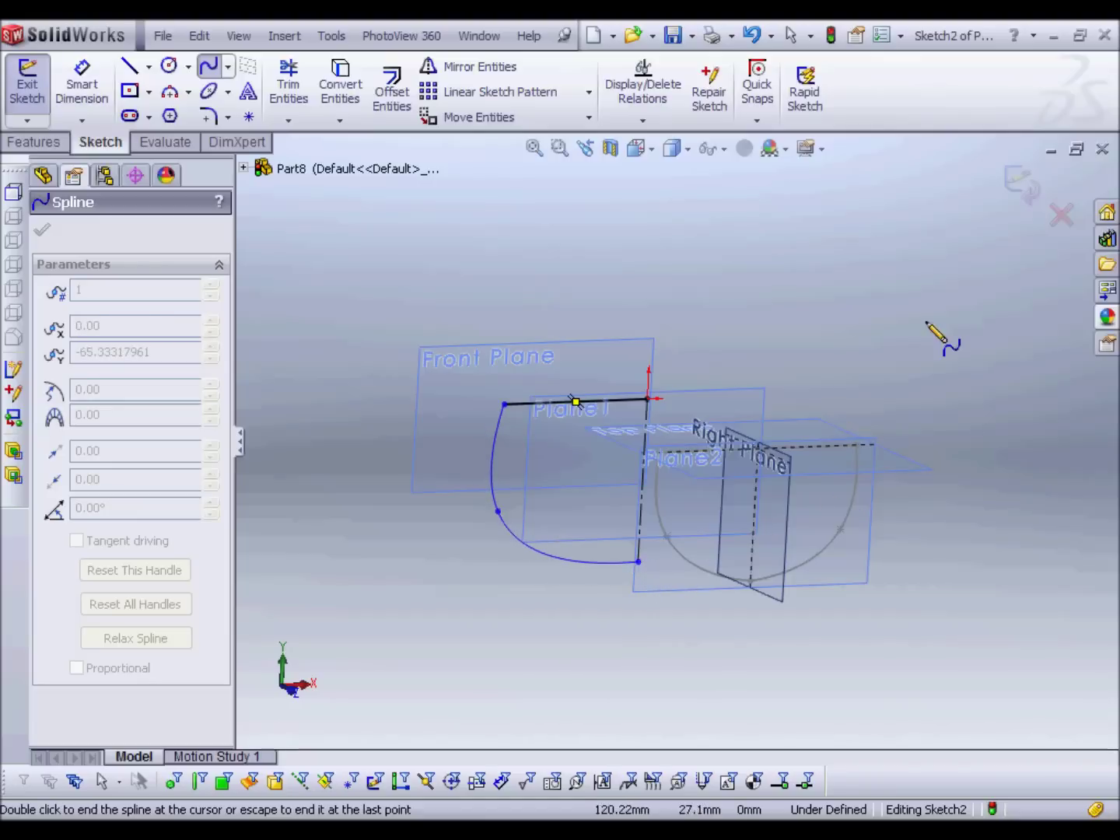
pyautogui.press('Escape')
# Mirror the horizontal line and spline about the vertical centerline, and finish the sketch on Plane1
pyautogui.moveTo(450, 604)
pyautogui.mouseDown()
pyautogui.moveTo(565, 544)
pyautogui.moveTo(700, 346)
pyautogui.moveTo(676, 330)
pyautogui.mouseUp()
pyautogui.click(428, 67)
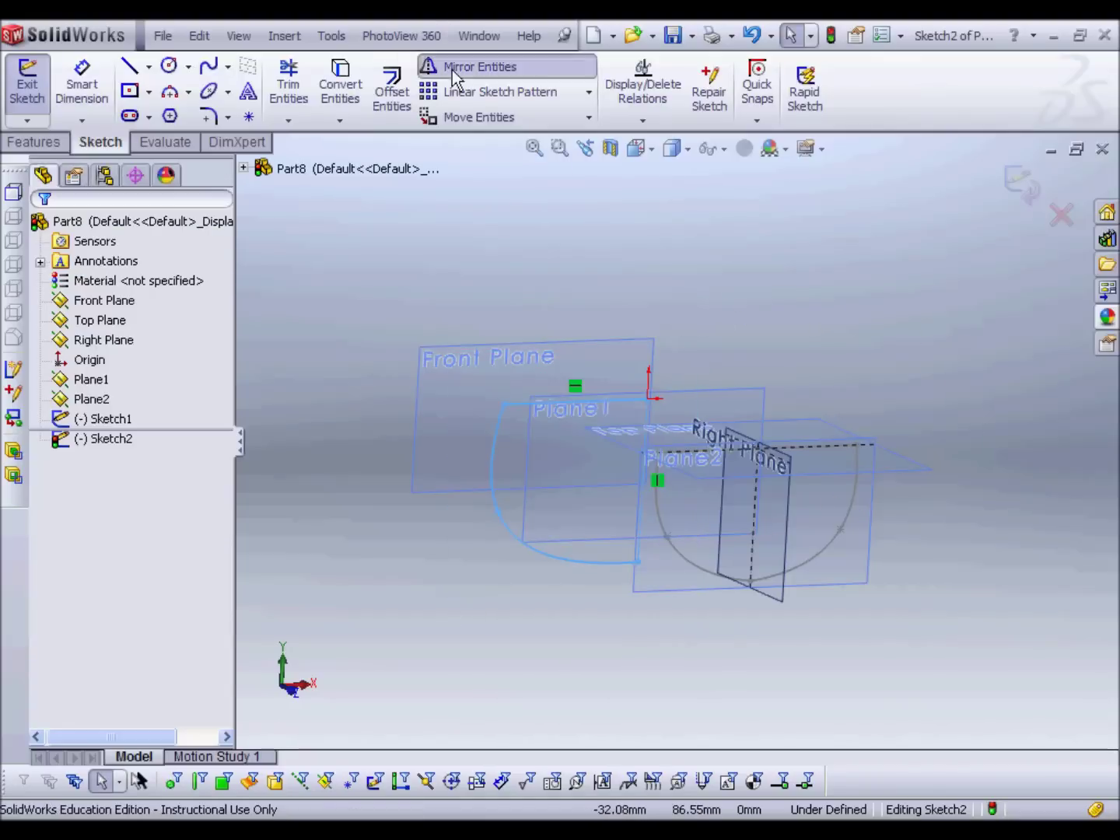
pyautogui.click(1019, 181)
# Sketch a single point at the origin on the Front Plane and finish the sketch
pyautogui.moveTo(957, 234)
pyautogui.mouseDown(button='middle')
pyautogui.moveTo(863, 271)
pyautogui.moveTo(880, 307)
pyautogui.moveTo(570, 370)
pyautogui.mouseUp(button='middle')
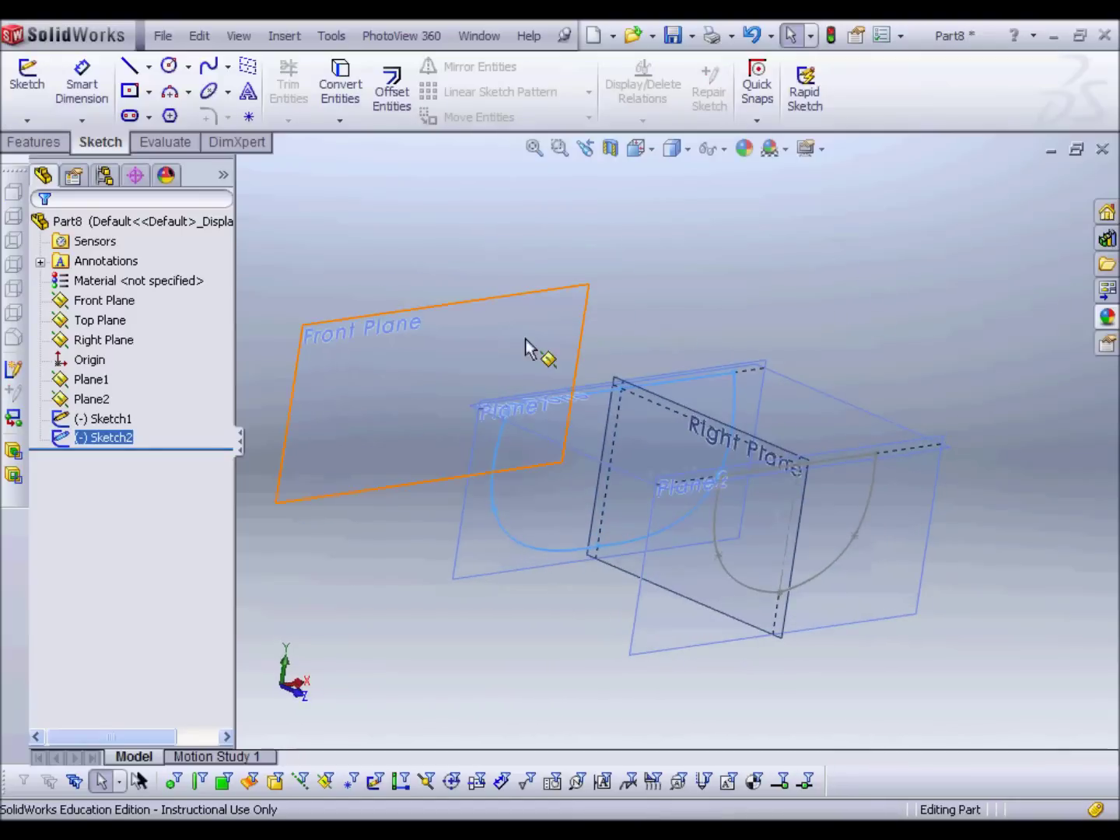
pyautogui.click(487, 311)
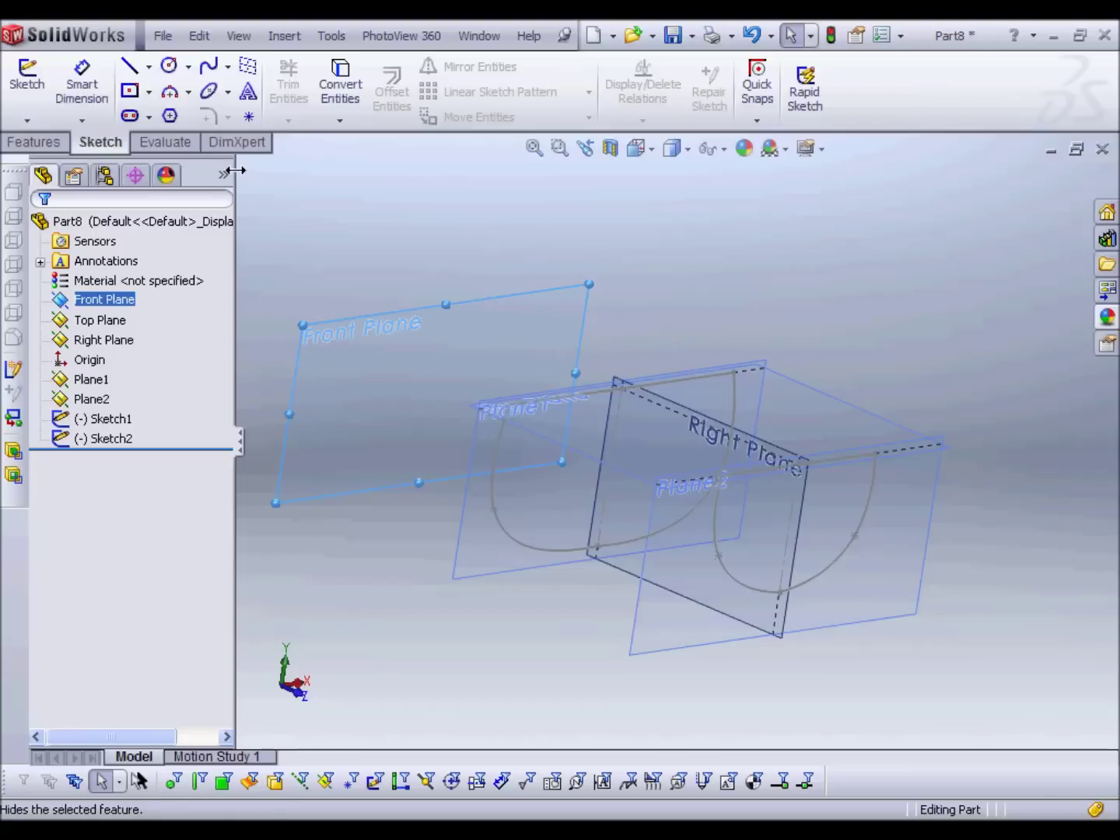
pyautogui.click(37, 96)
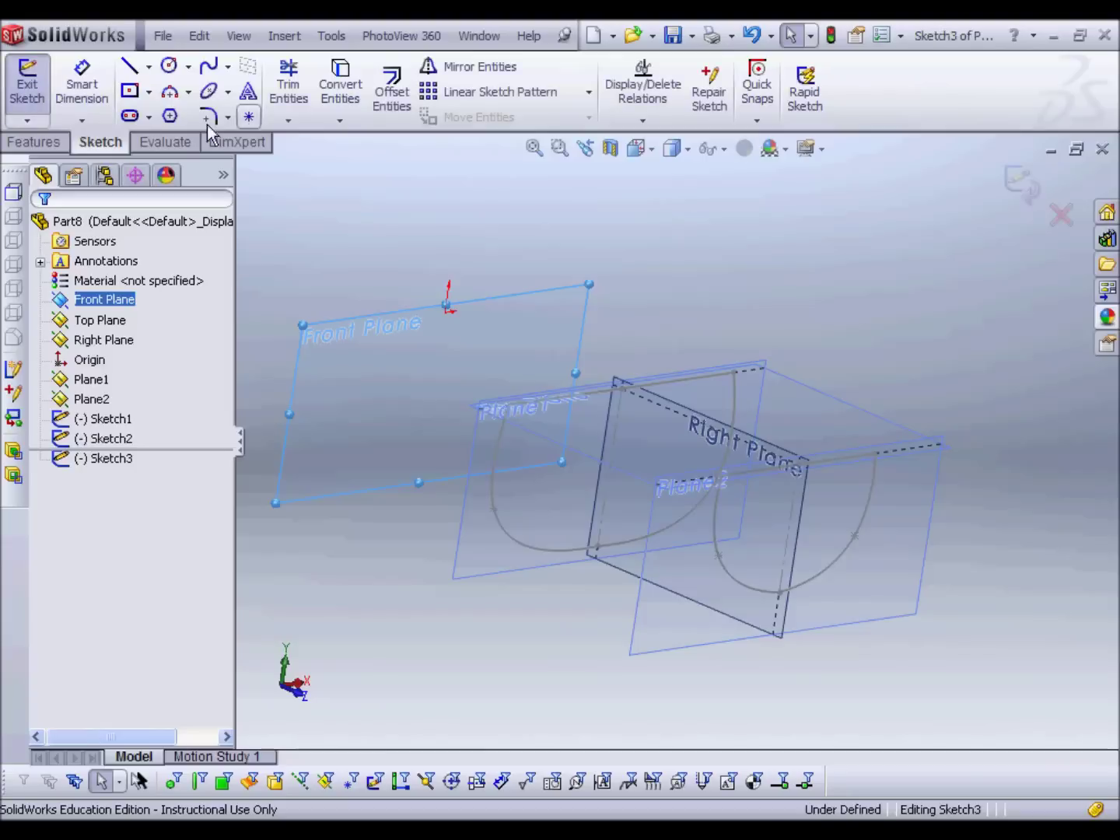
pyautogui.click(248, 118)
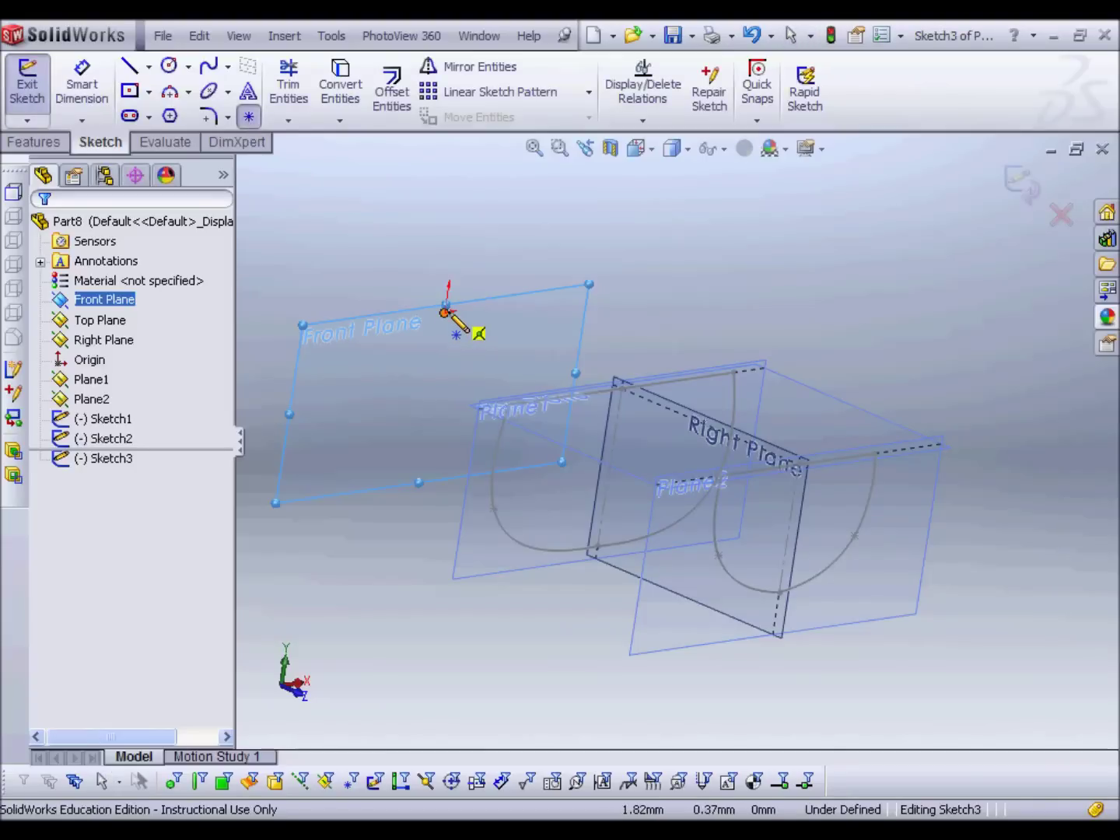
pyautogui.click(444, 312)
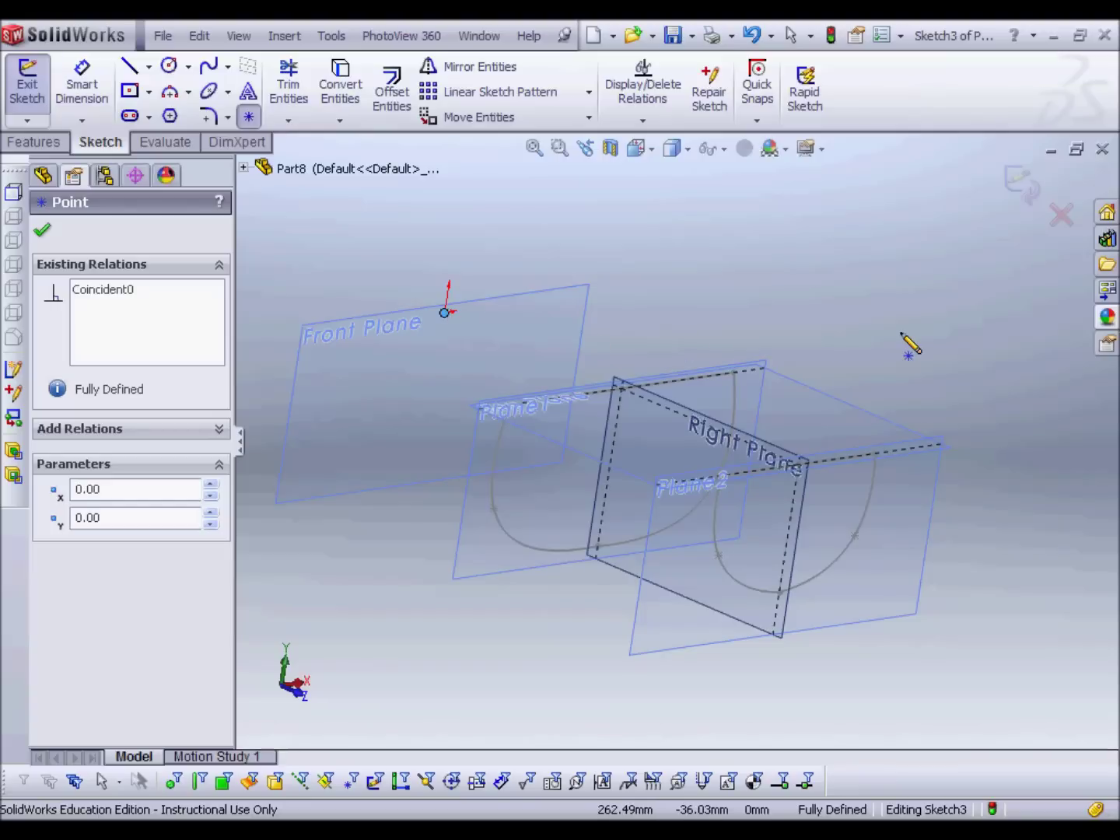
pyautogui.press('Escape')
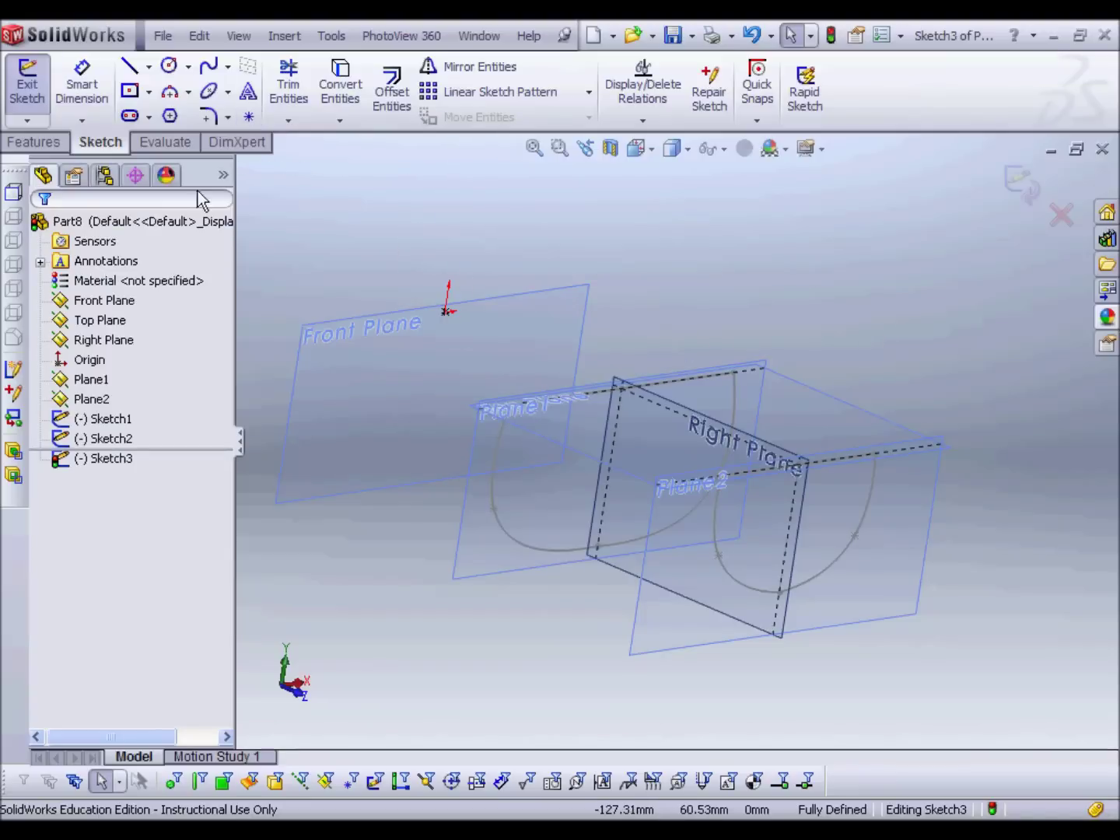
pyautogui.click(37, 144)
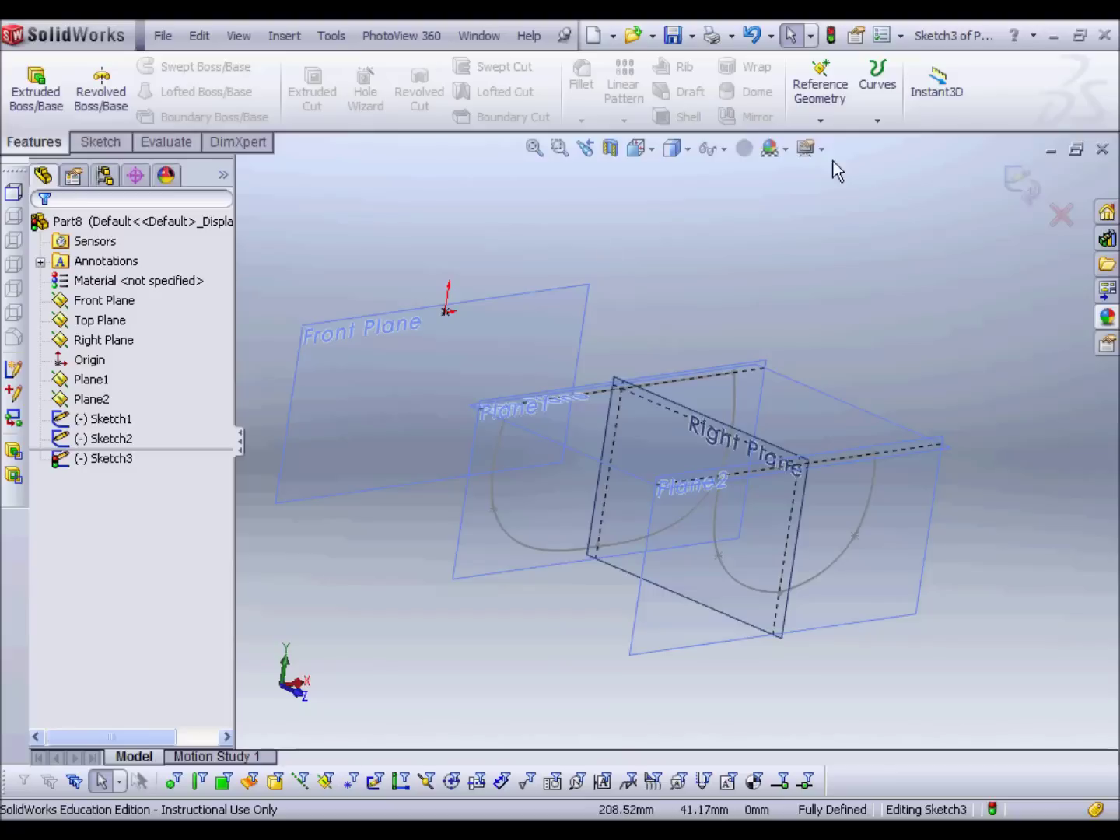
pyautogui.click(1018, 183)
# Loft a solid hull from the Front Plane point through the Plane1 section to the Plane2 section
pyautogui.click(199, 92)
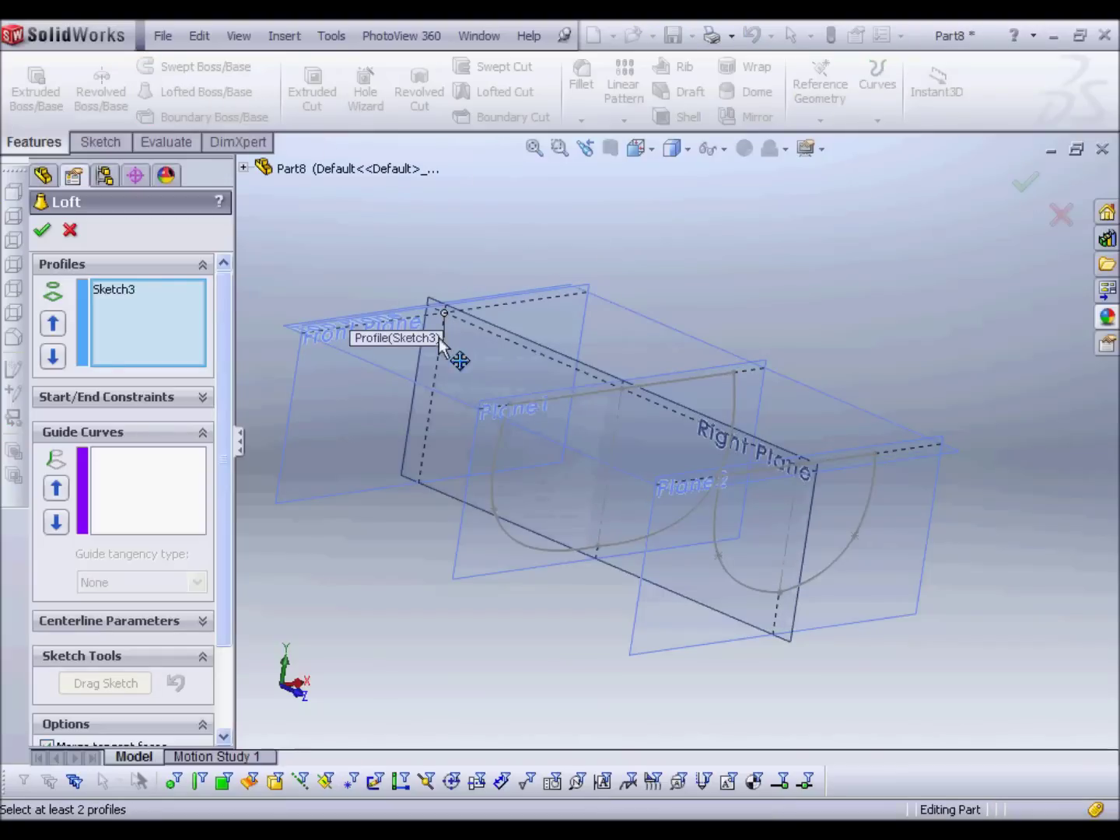
pyautogui.click(531, 408)
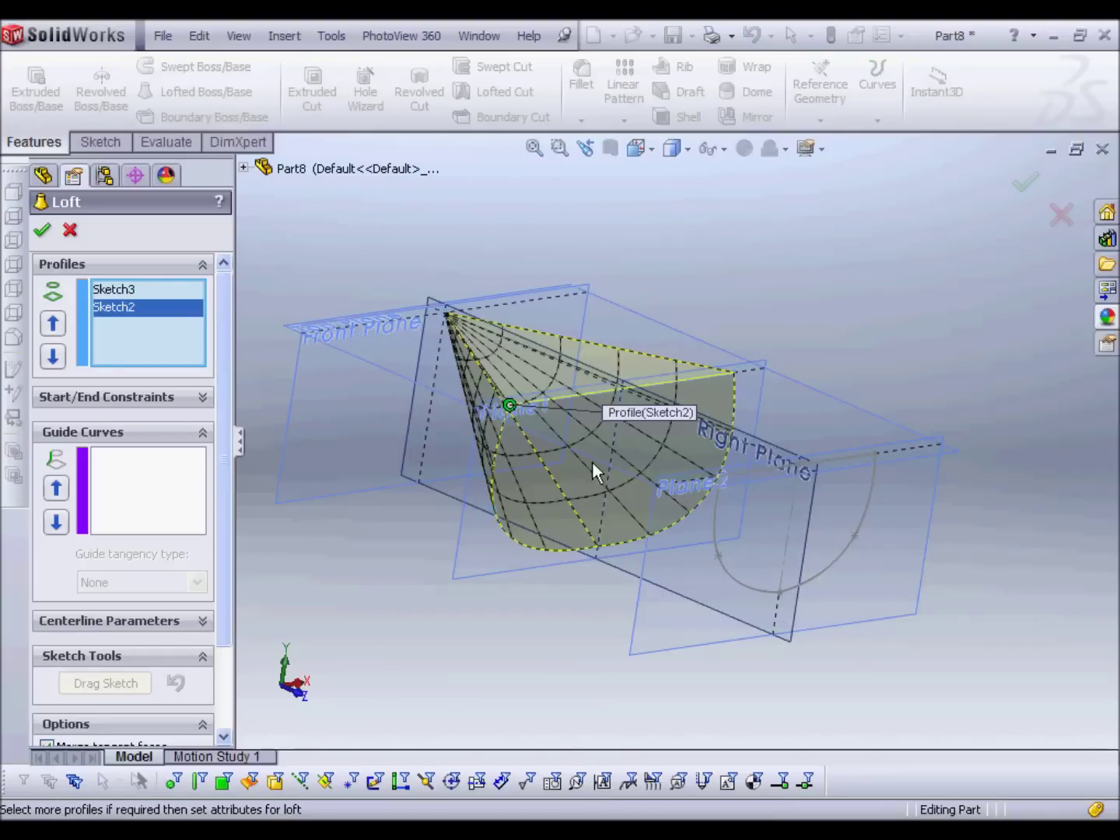
pyautogui.click(744, 473)
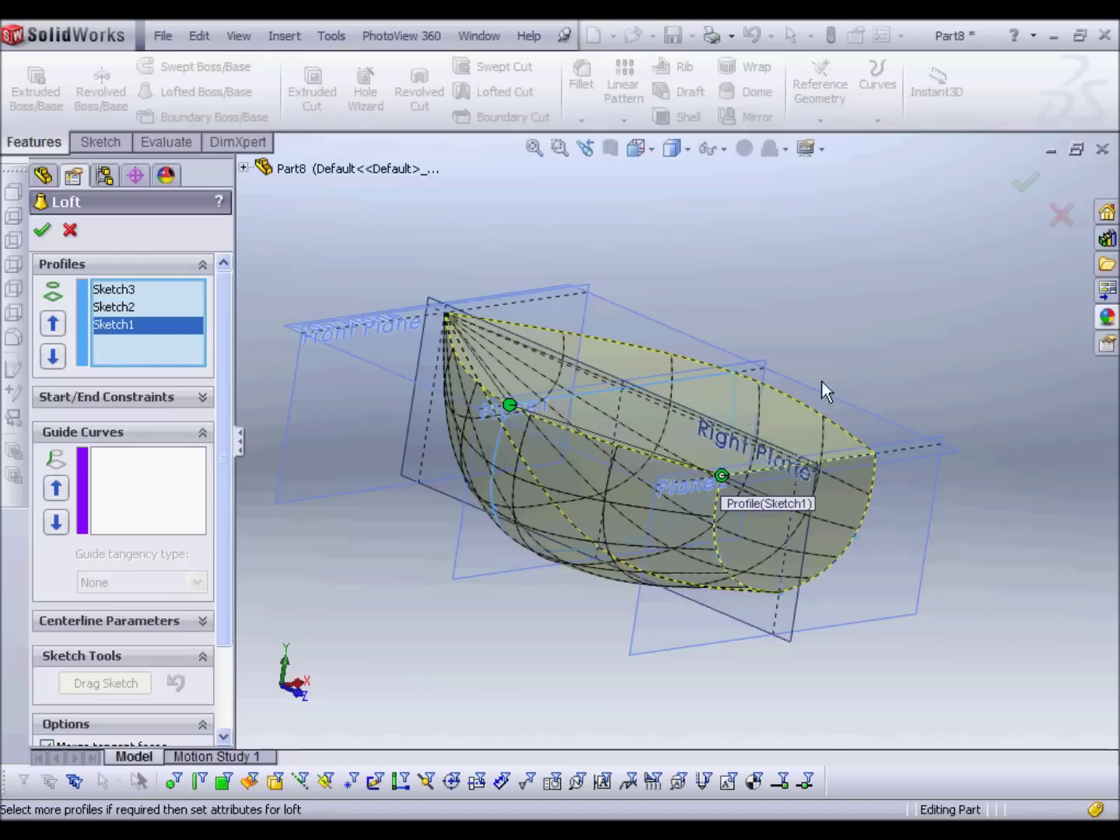
pyautogui.click(1026, 186)
# Inspect the lofted hull from above and the side, and delete the loft feature
pyautogui.moveTo(877, 269); pyautogui.dragTo(928, 236, button='middle')
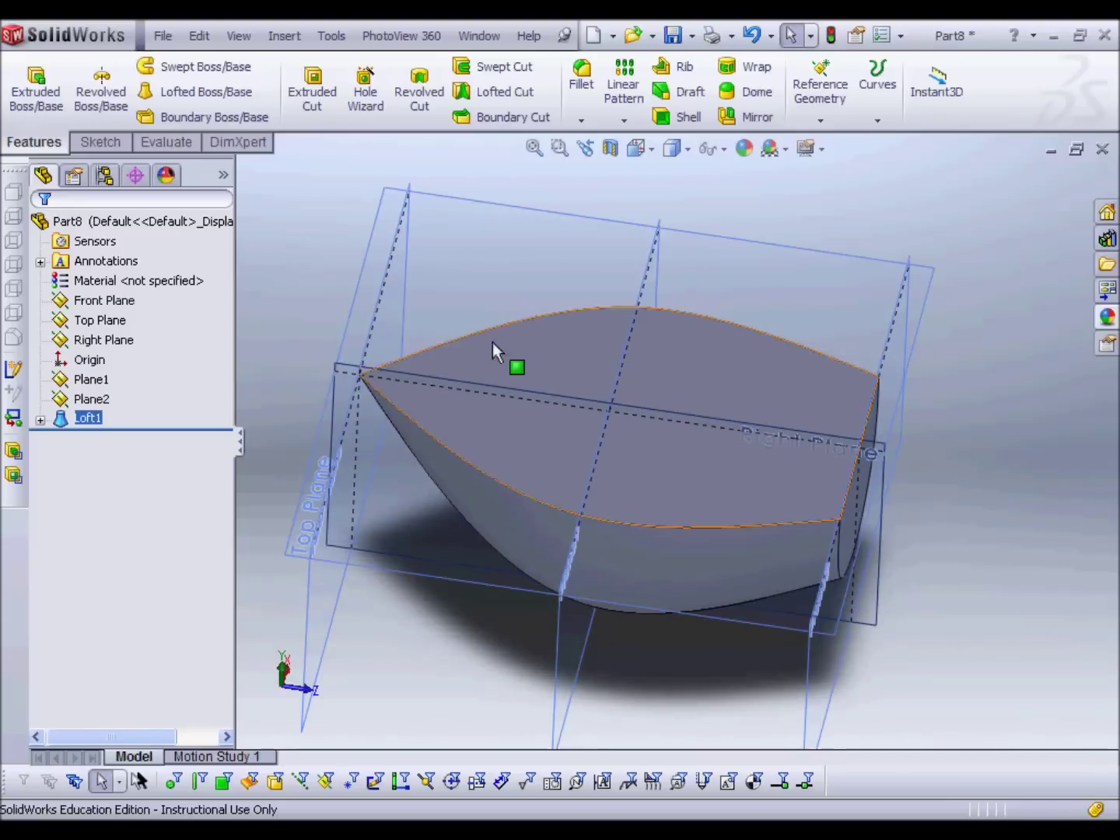
pyautogui.moveTo(738, 522); pyautogui.dragTo(749, 452, button='middle')
pyautogui.click(326, 304)
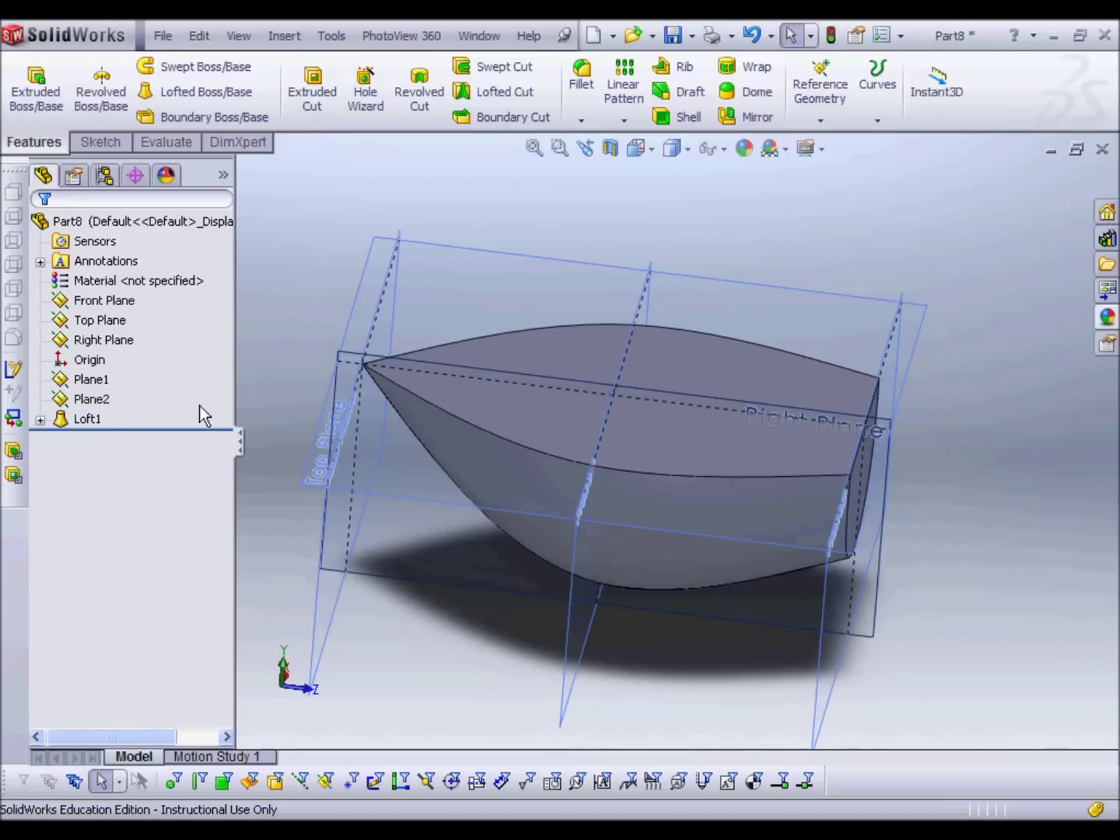
pyautogui.click(89, 419)
pyautogui.press('Delete')
pyautogui.press('Return')
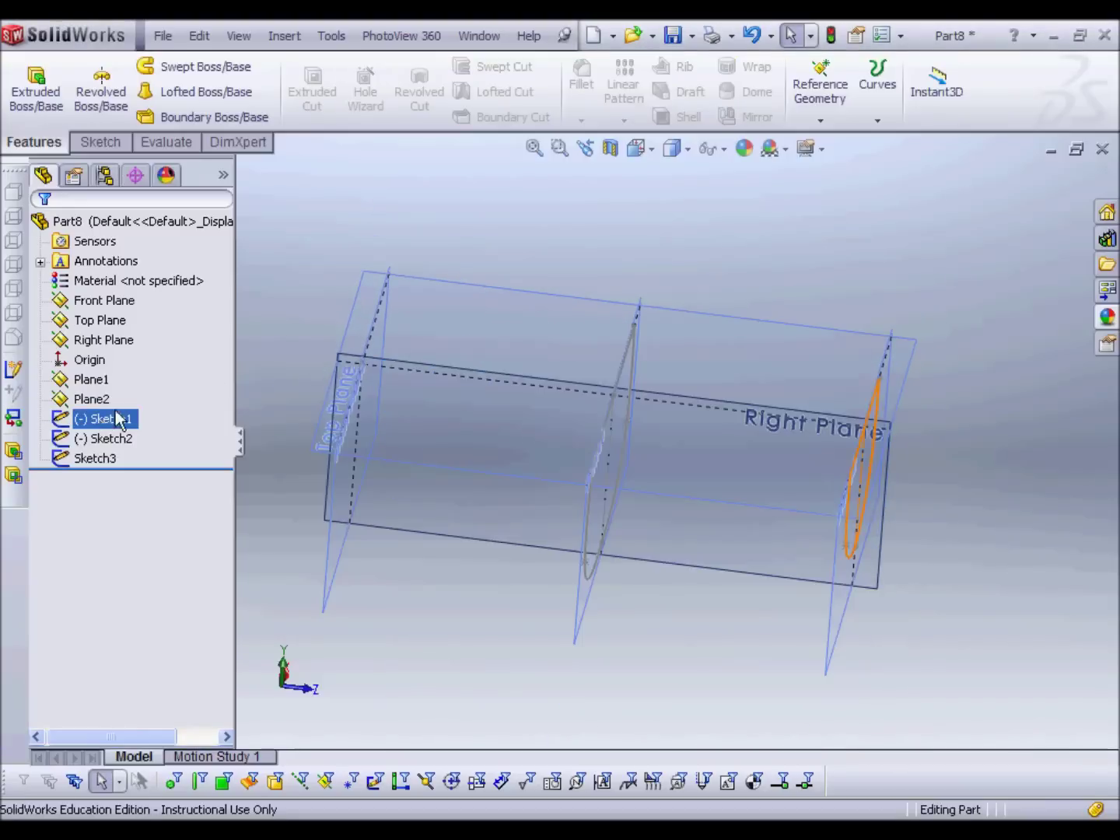
# Select the Right Plane, running lengthwise through the hull section sketches
pyautogui.click(681, 326)
pyautogui.moveTo(680, 327)
pyautogui.mouseDown(button='middle')
pyautogui.moveTo(681, 311)
pyautogui.moveTo(625, 339)
pyautogui.moveTo(669, 261)
pyautogui.moveTo(674, 289)
pyautogui.mouseUp(button='middle')
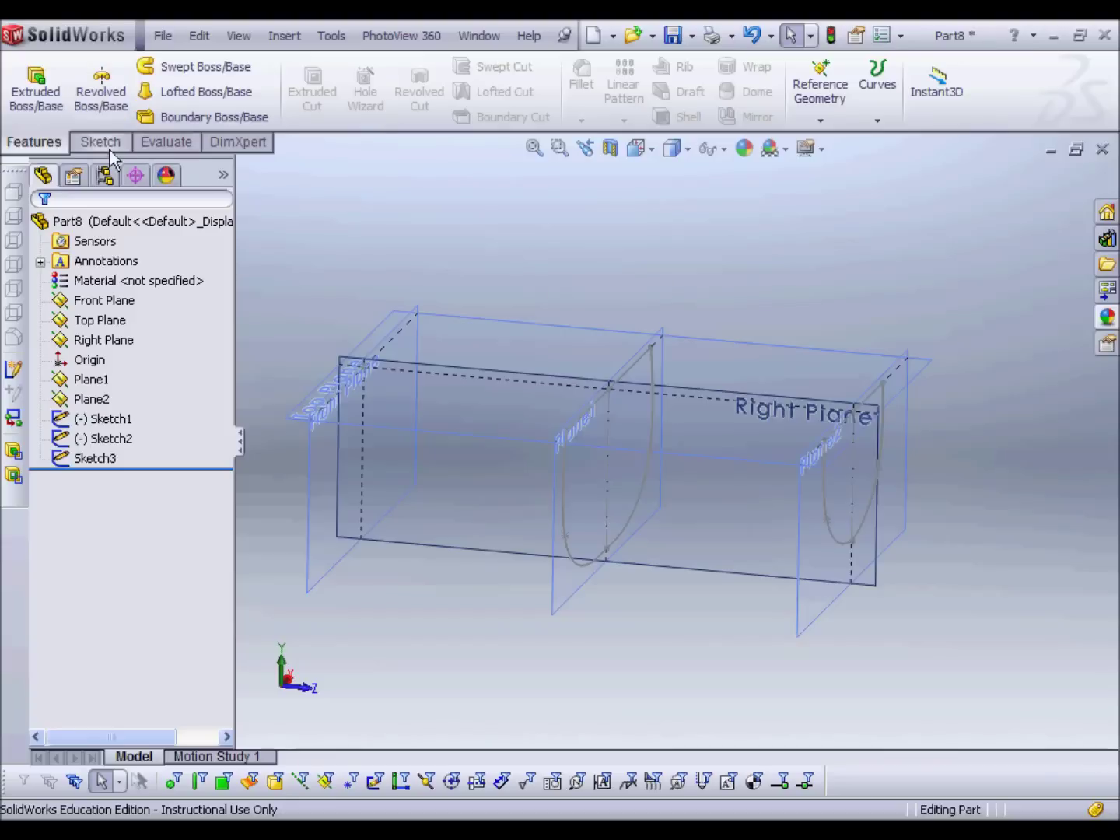
pyautogui.moveTo(516, 286); pyautogui.dragTo(701, 280, button='middle')
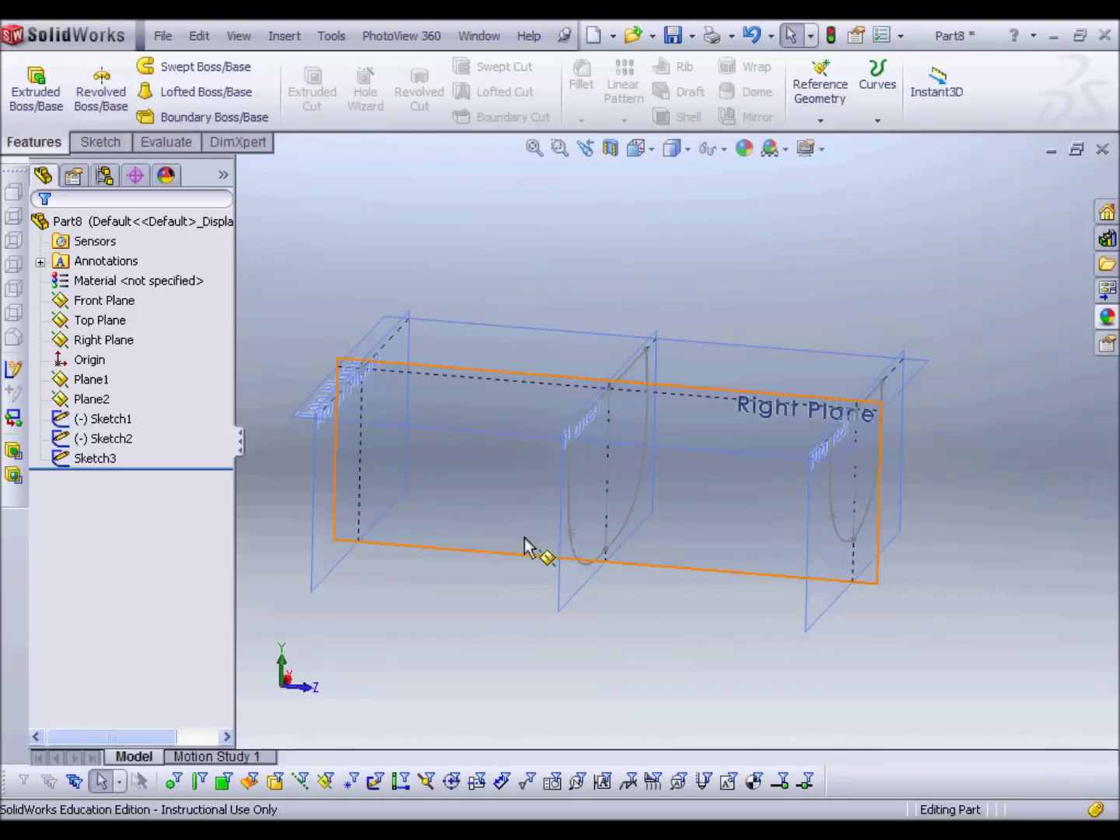
pyautogui.click(410, 545)
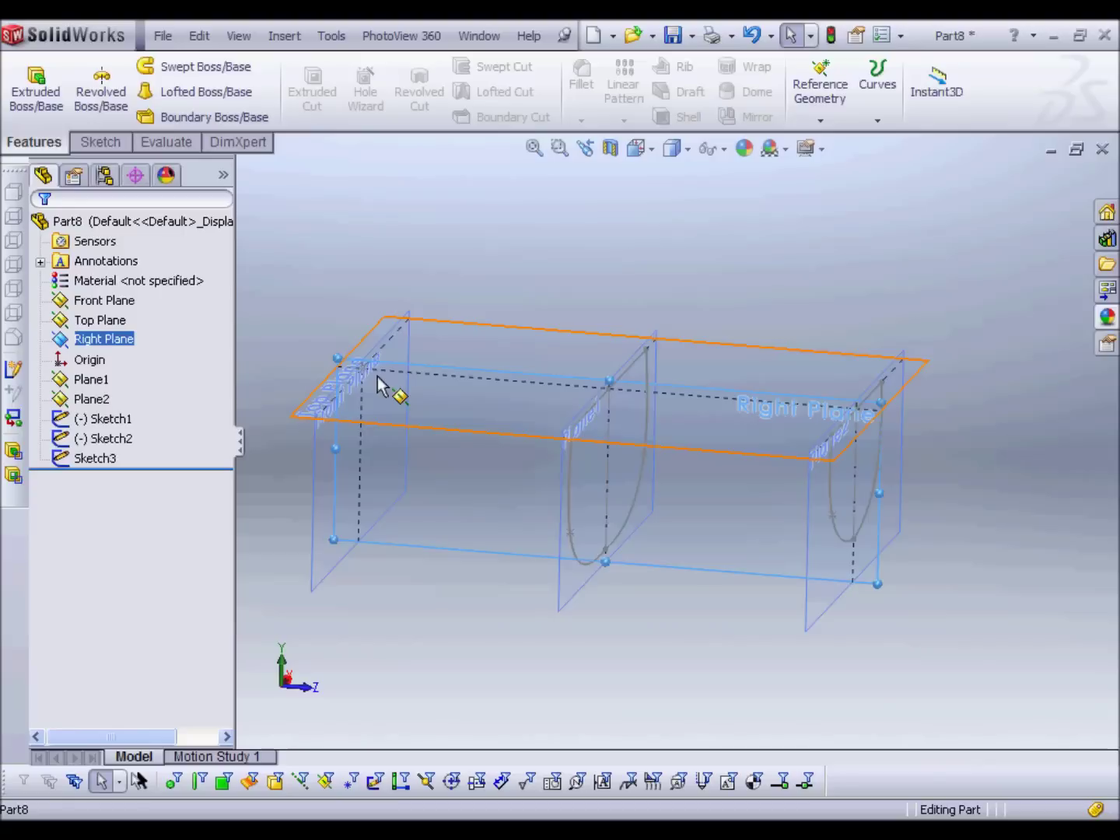
pyautogui.moveTo(480, 260)
pyautogui.mouseDown(button='middle')
pyautogui.moveTo(500, 242)
pyautogui.moveTo(493, 229)
pyautogui.moveTo(512, 240)
pyautogui.moveTo(500, 223)
pyautogui.moveTo(525, 276)
pyautogui.moveTo(502, 241)
pyautogui.mouseUp(button='middle')
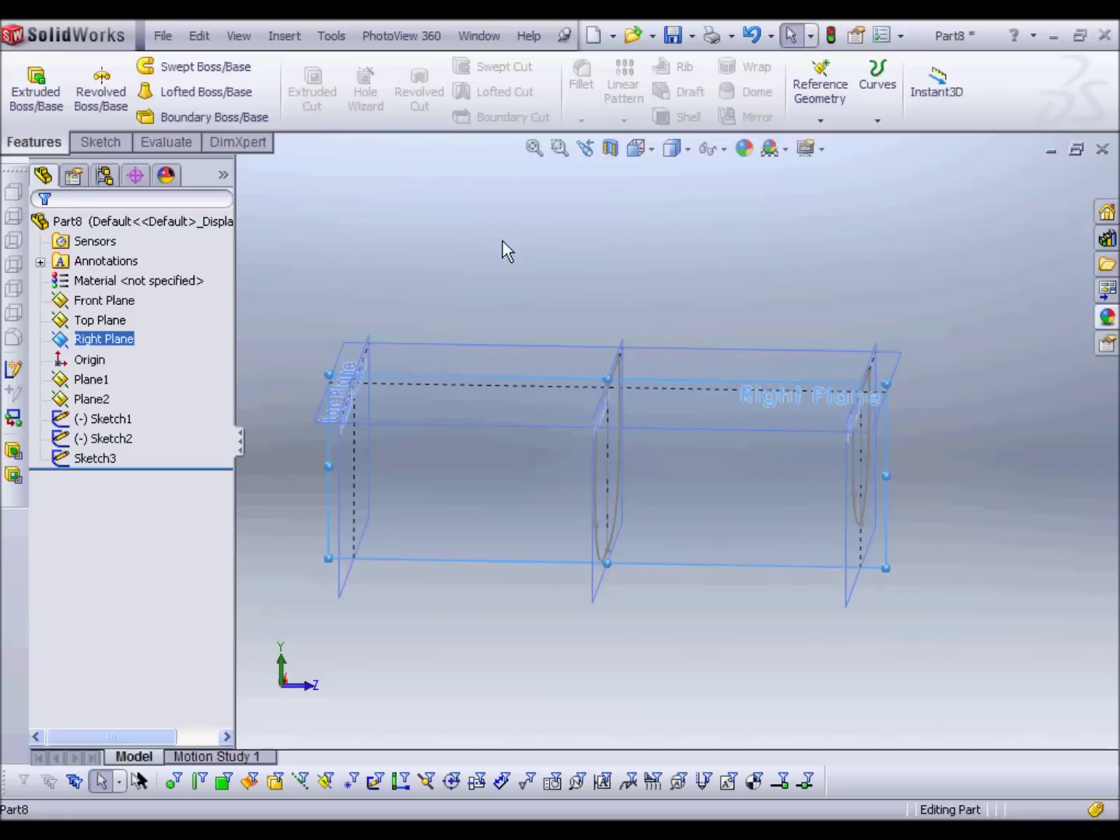
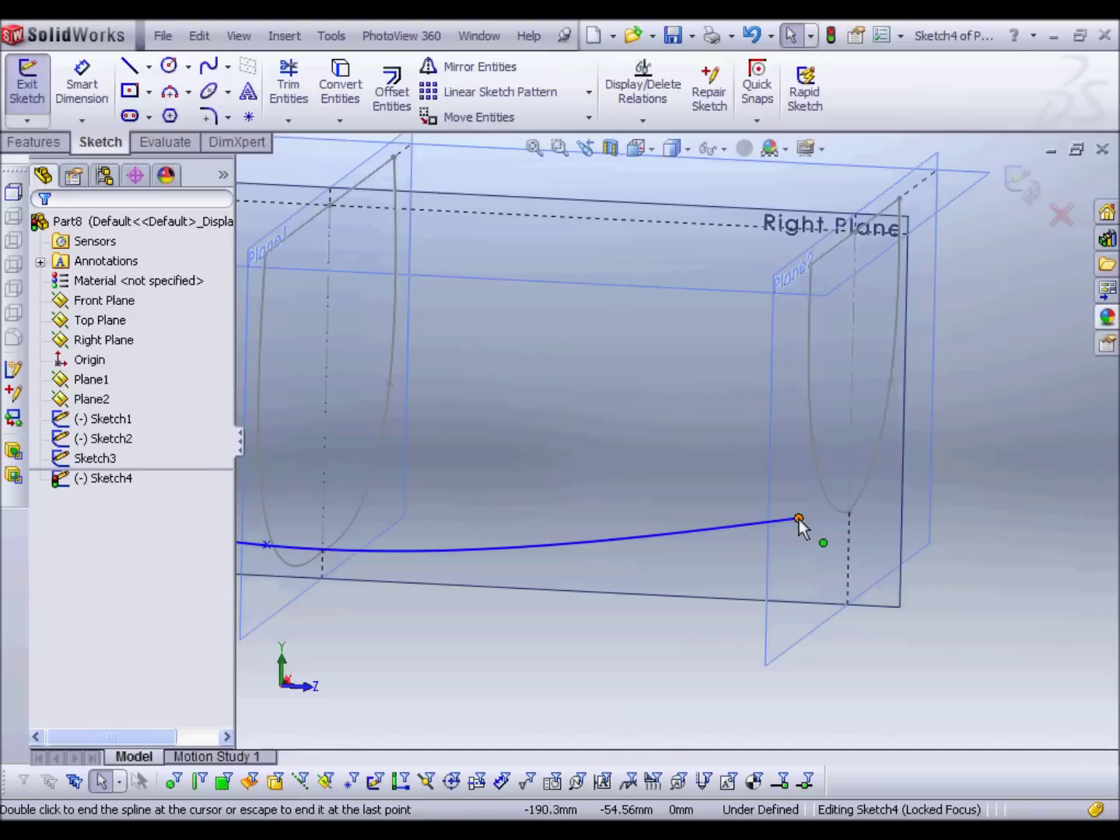
# End the lengthwise keel spline beside the Plane2 section and pierce its endpoint onto that section's curve
pyautogui.doubleClick(796, 520)
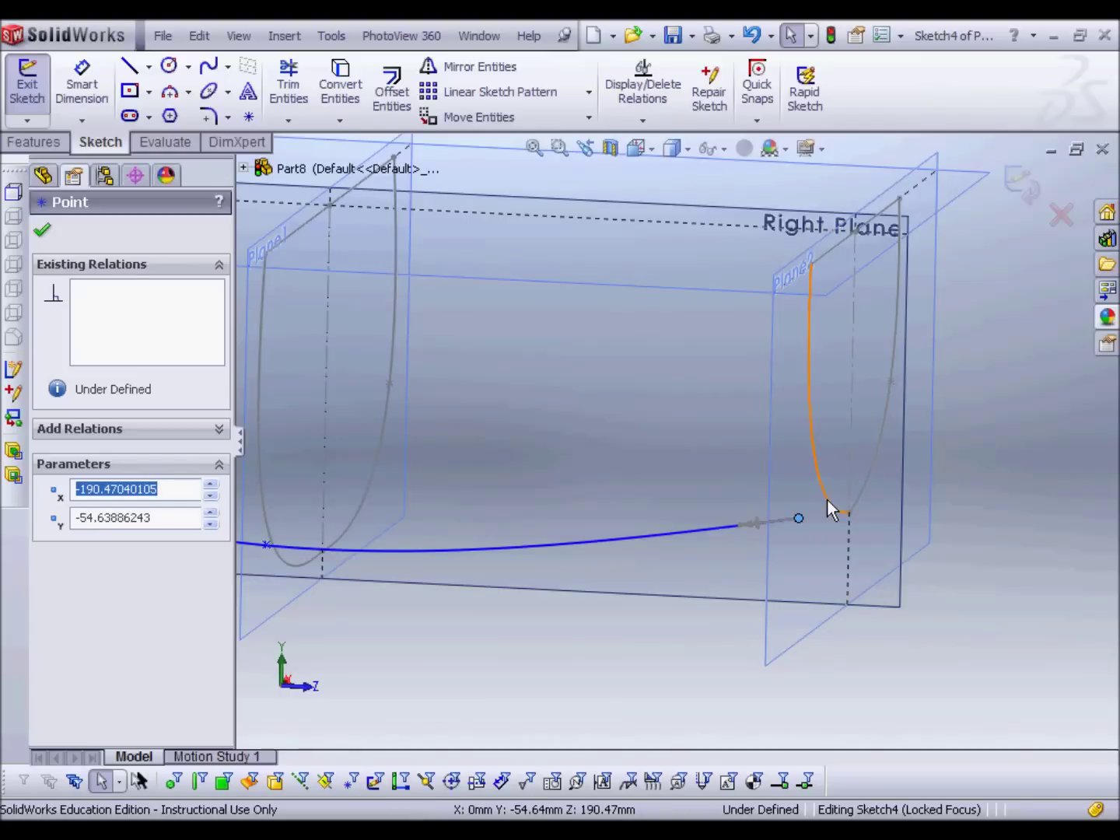
pyautogui.keyDown('ctrl'); pyautogui.click(826, 496); pyautogui.keyUp('ctrl')
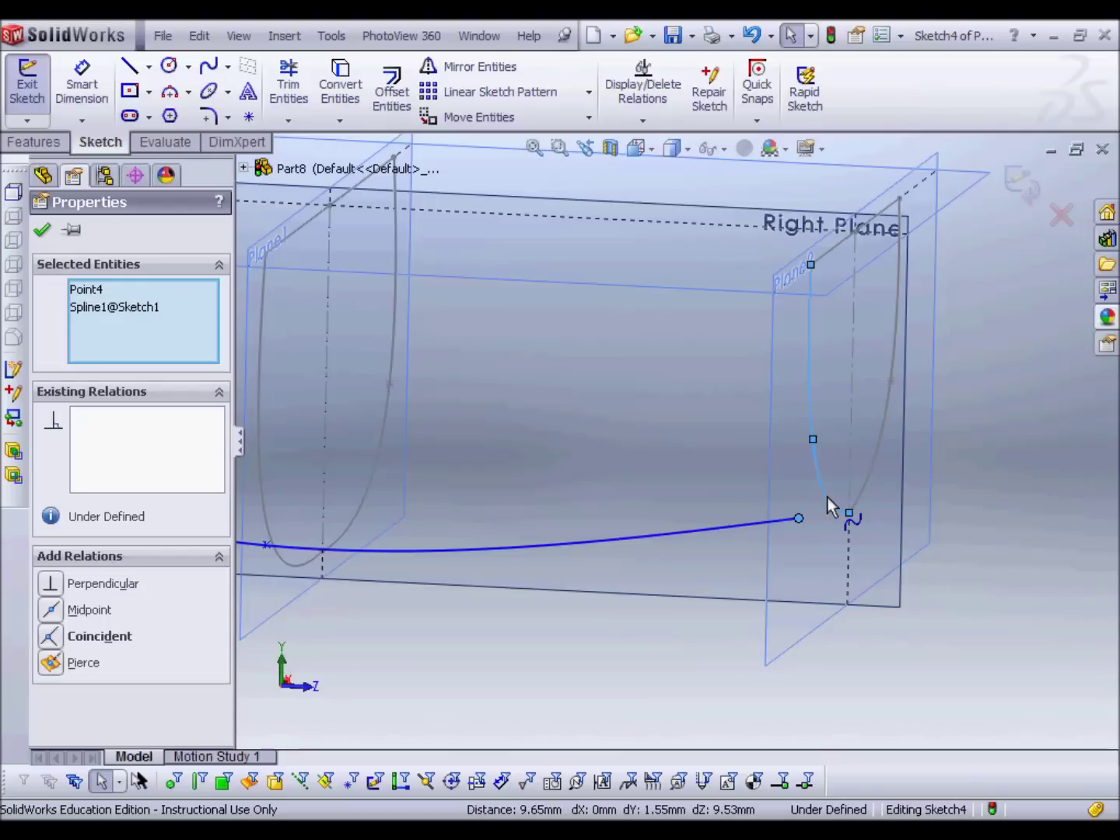
pyautogui.click(52, 663)
pyautogui.click(828, 690)
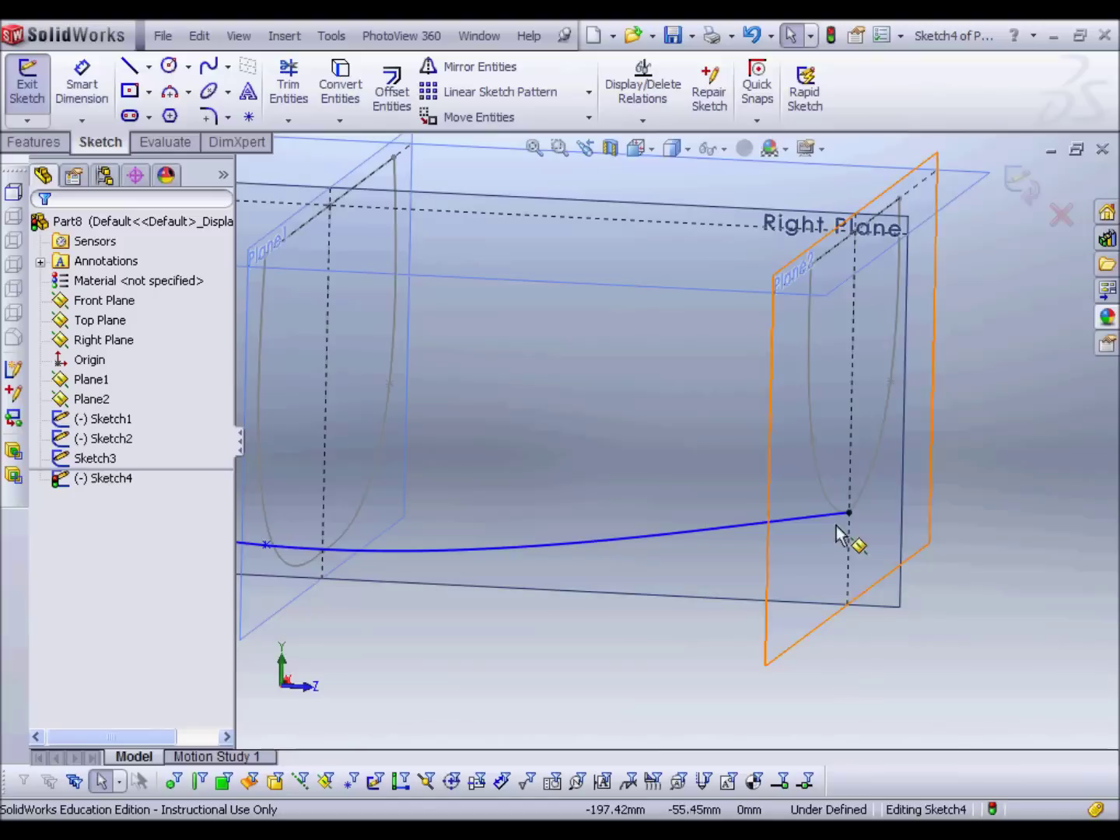
pyautogui.moveTo(713, 671); pyautogui.dragTo(731, 650, button='middle')
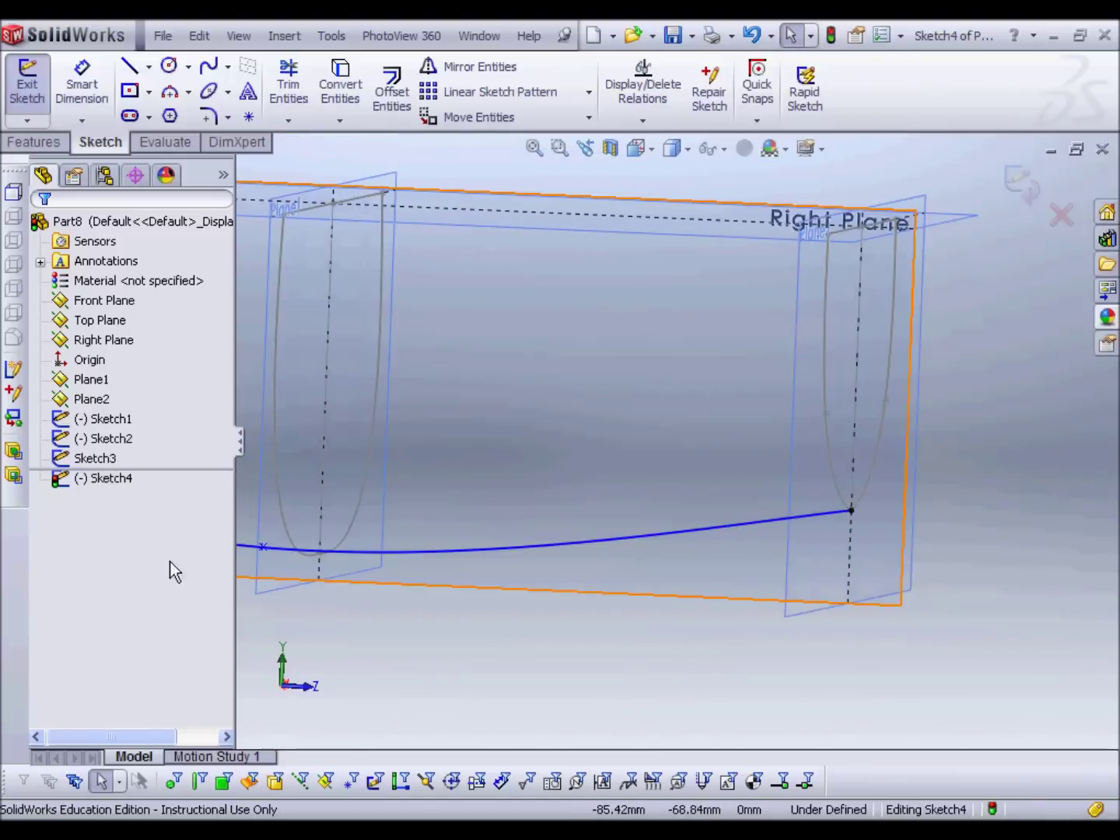
pyautogui.scroll(2, 323, 617)
pyautogui.scroll(5, 458, 517)
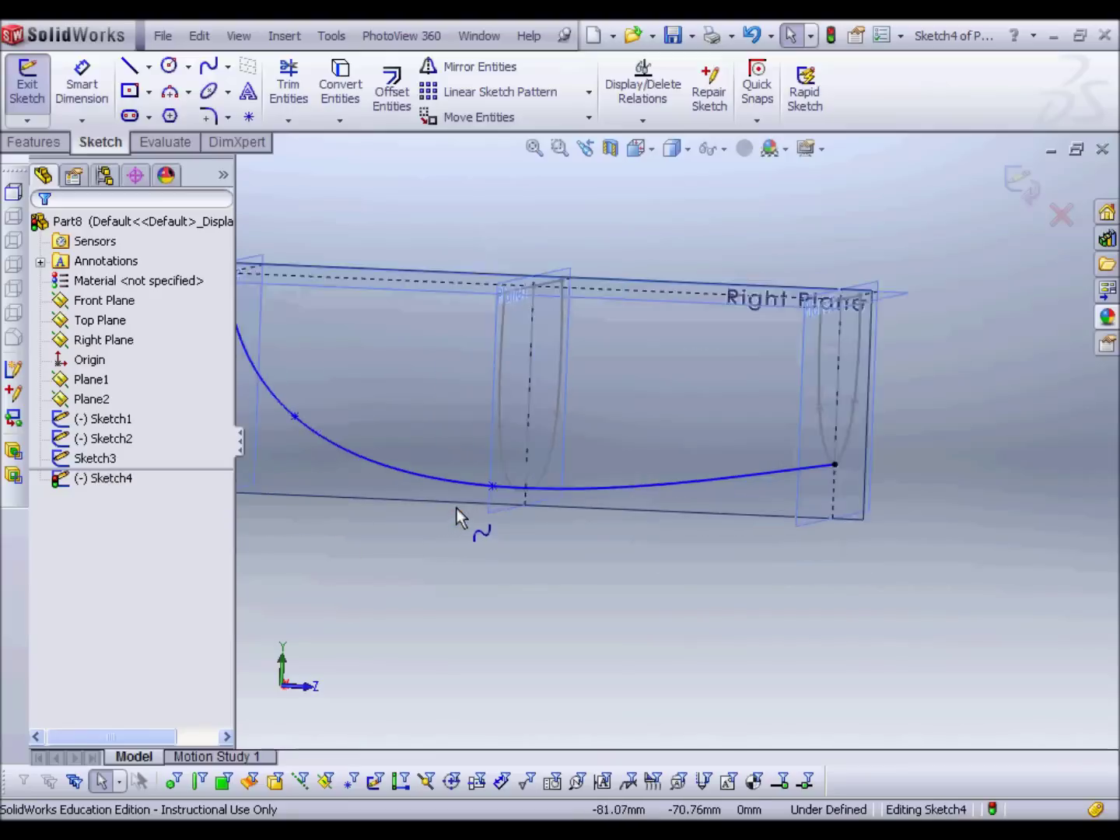
pyautogui.click(520, 478)
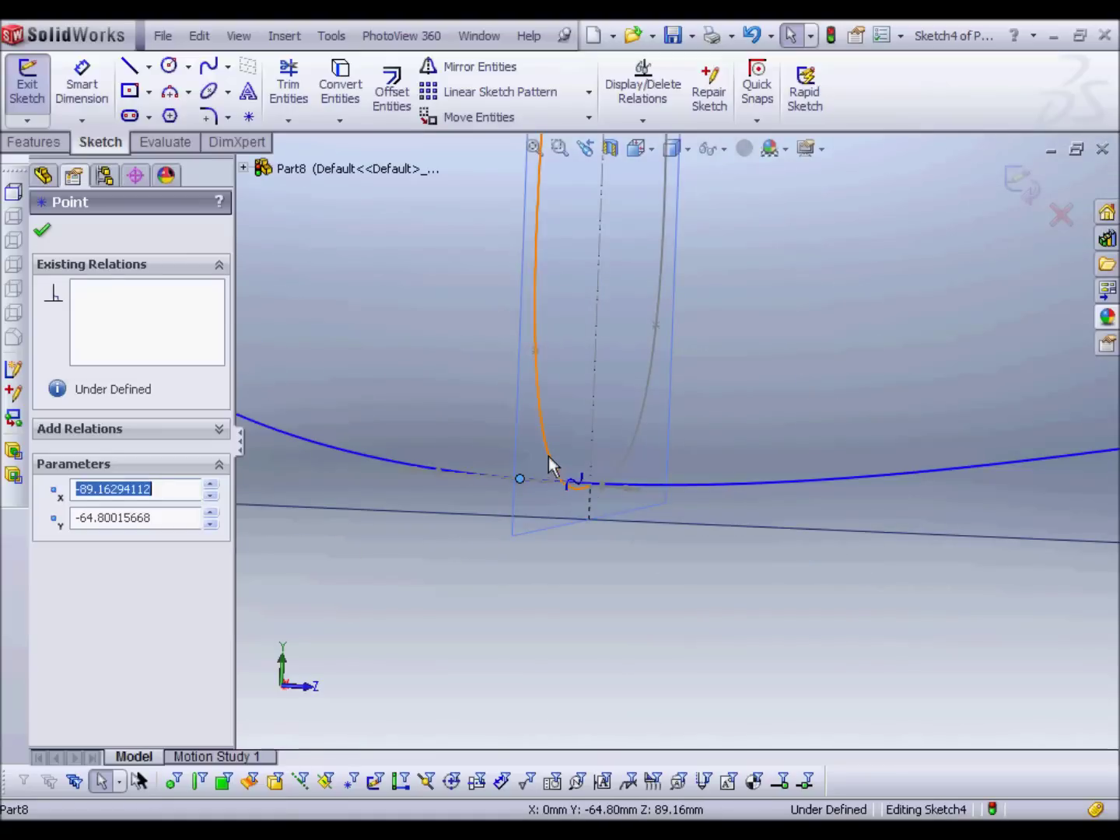
pyautogui.keyDown('ctrl'); pyautogui.click(591, 485); pyautogui.keyUp('ctrl')
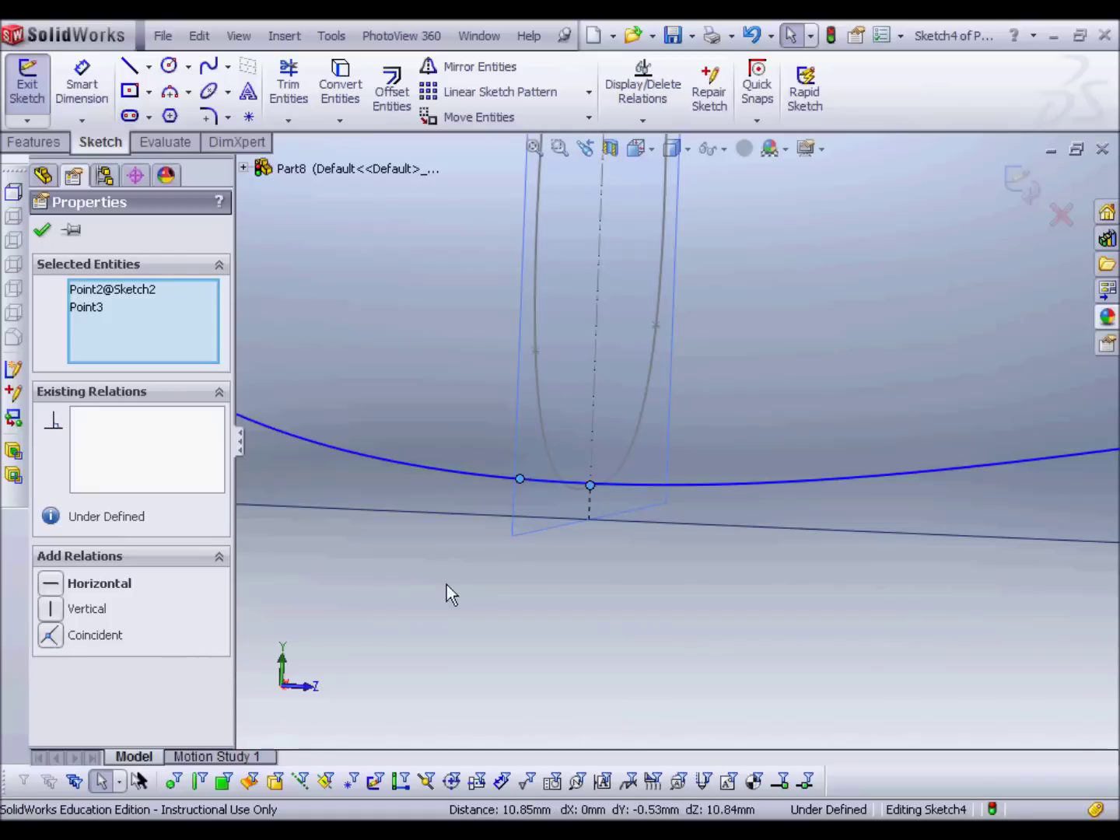
pyautogui.click(537, 622)
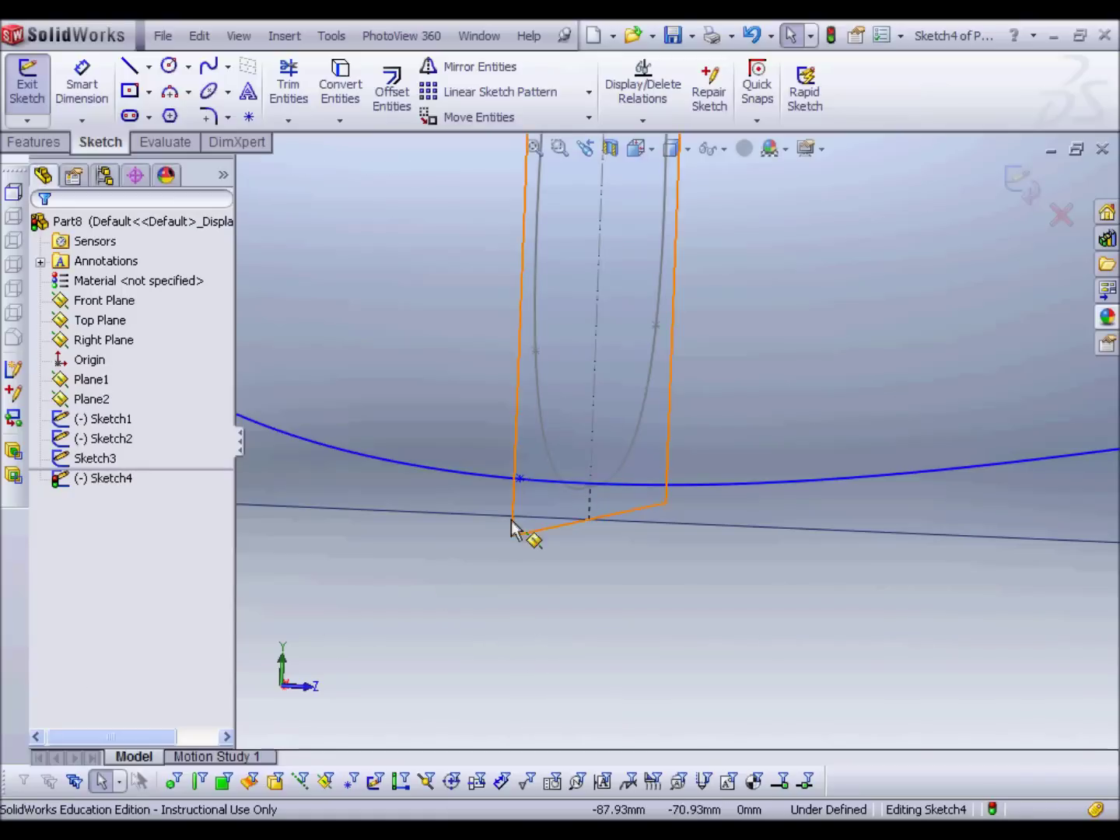
pyautogui.click(520, 480)
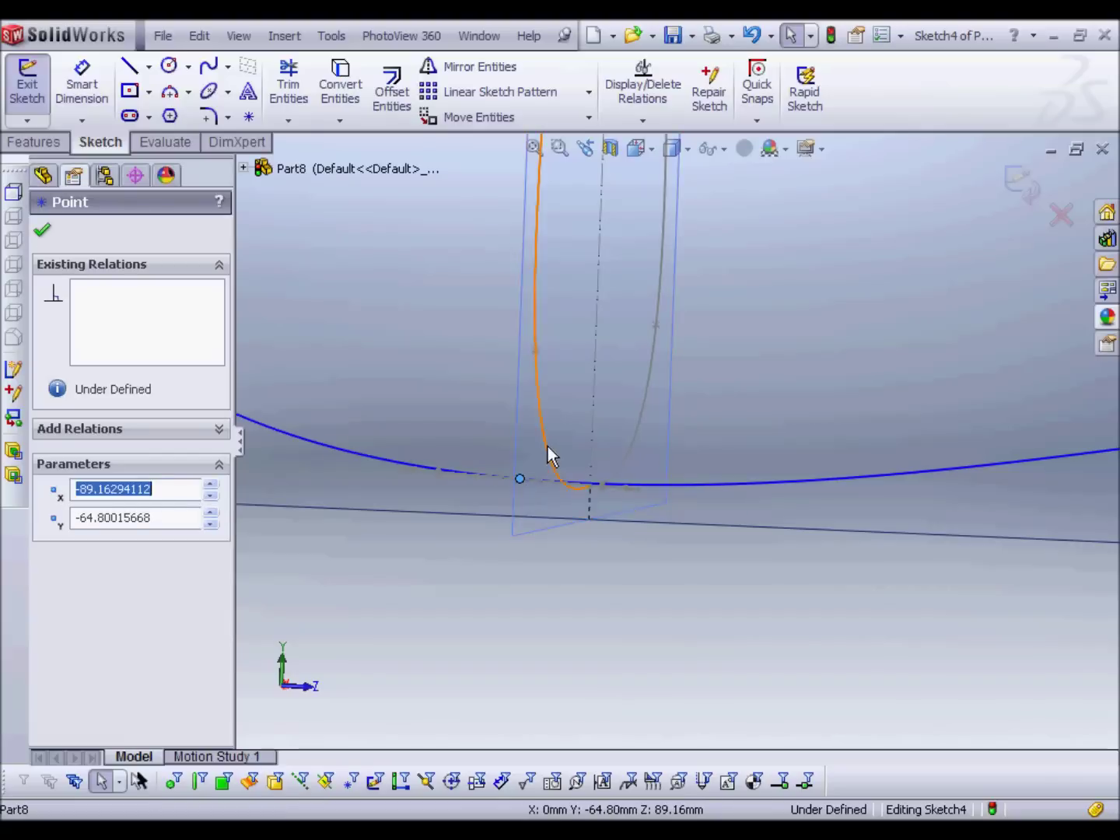
pyautogui.click(568, 514)
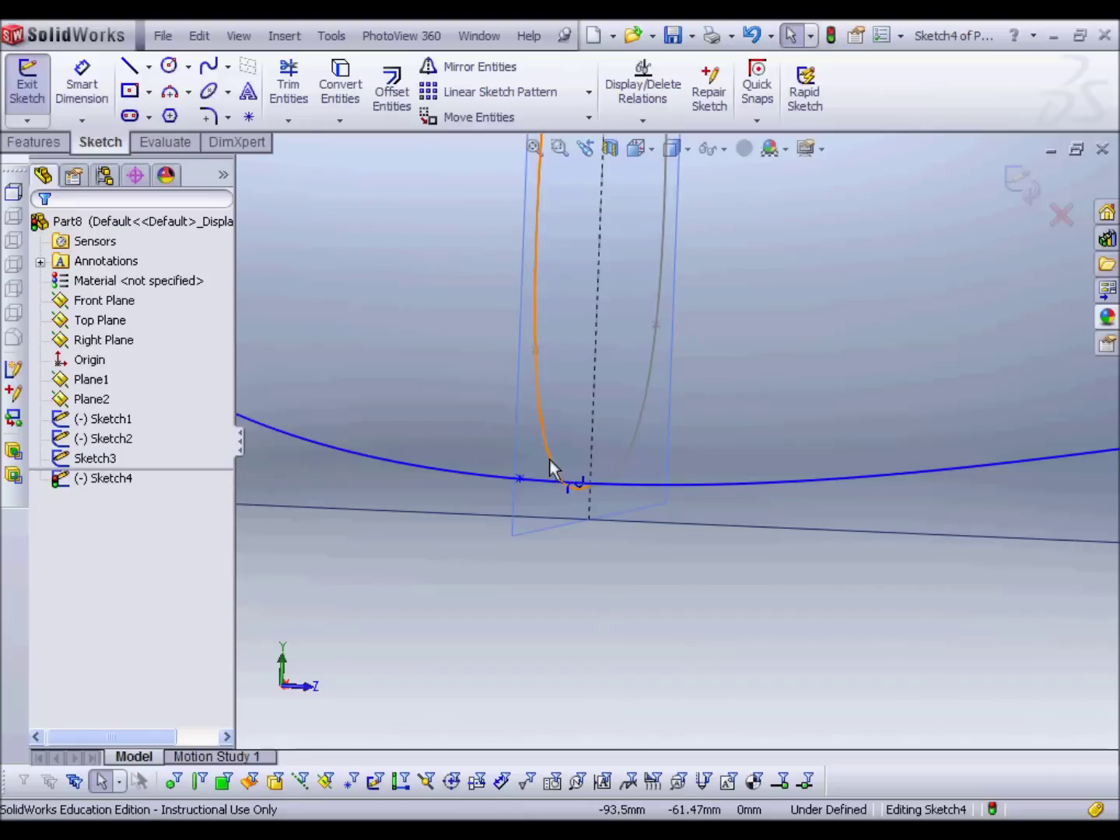
# Pierce the keel spline's interior point near Plane1 onto the curve of the Plane1 section
pyautogui.click(548, 452)
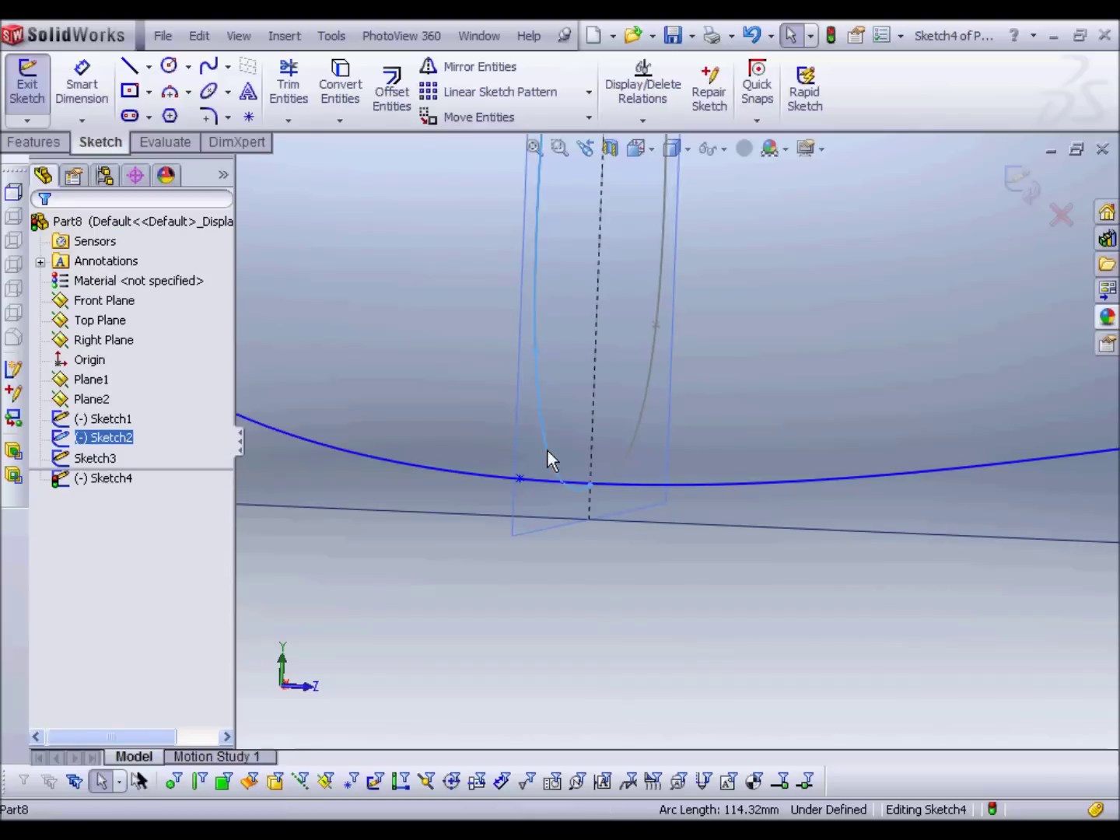
pyautogui.keyDown('ctrl'); pyautogui.click(522, 480); pyautogui.keyUp('ctrl')
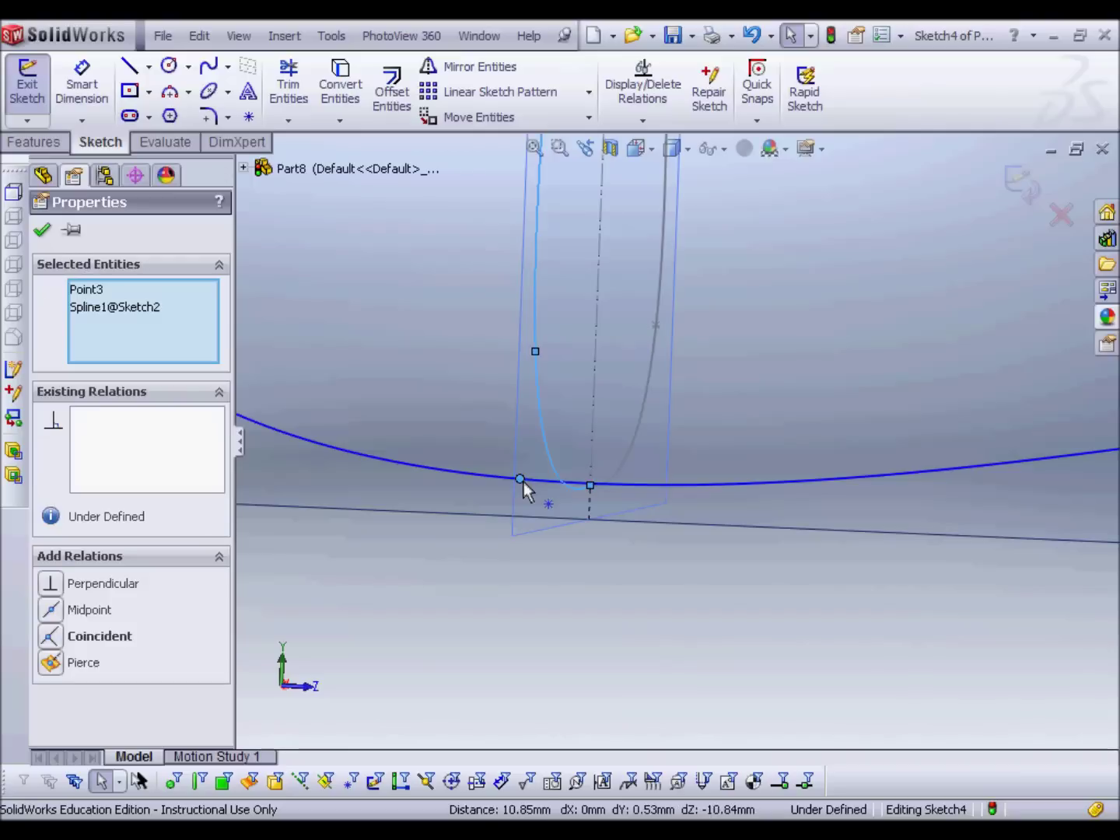
pyautogui.click(53, 666)
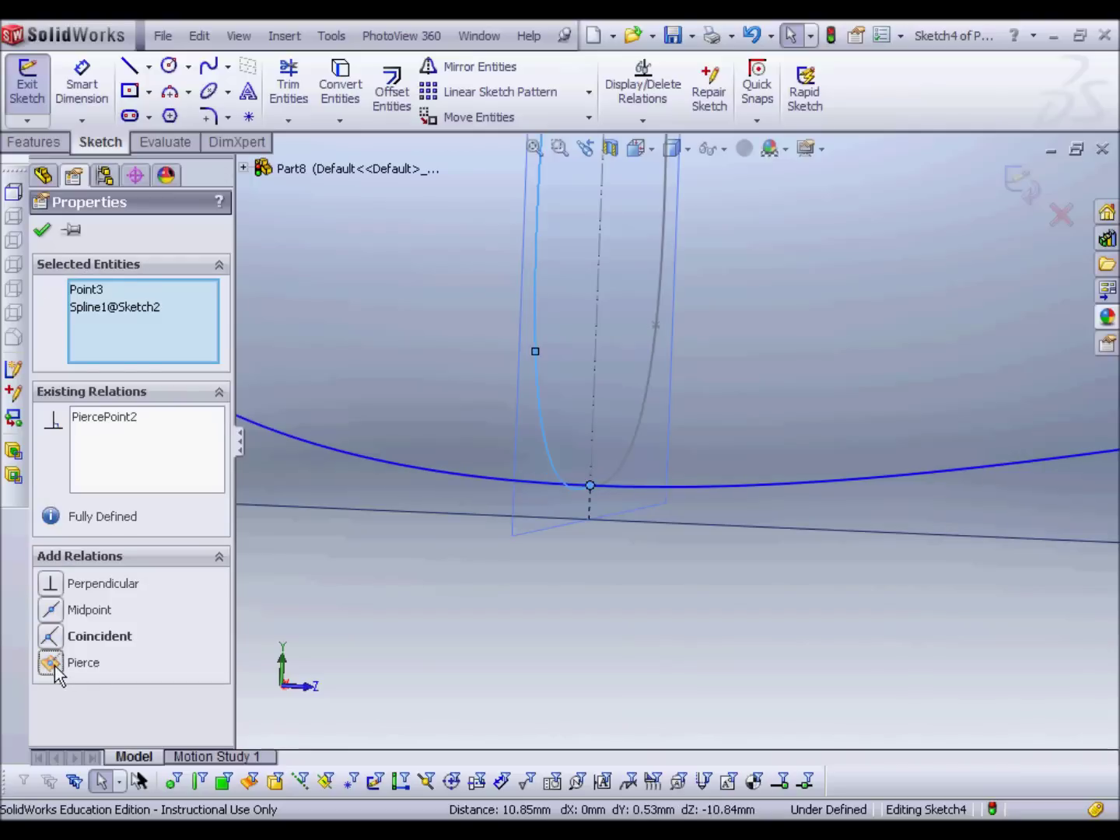
pyautogui.click(633, 641)
# Check the start point's relation at the origin, and reshape the bow curve, moving its interior point to about X -25.4, Y -50.7 mm
pyautogui.scroll(6, 607, 631)
pyautogui.scroll(-6, 492, 371)
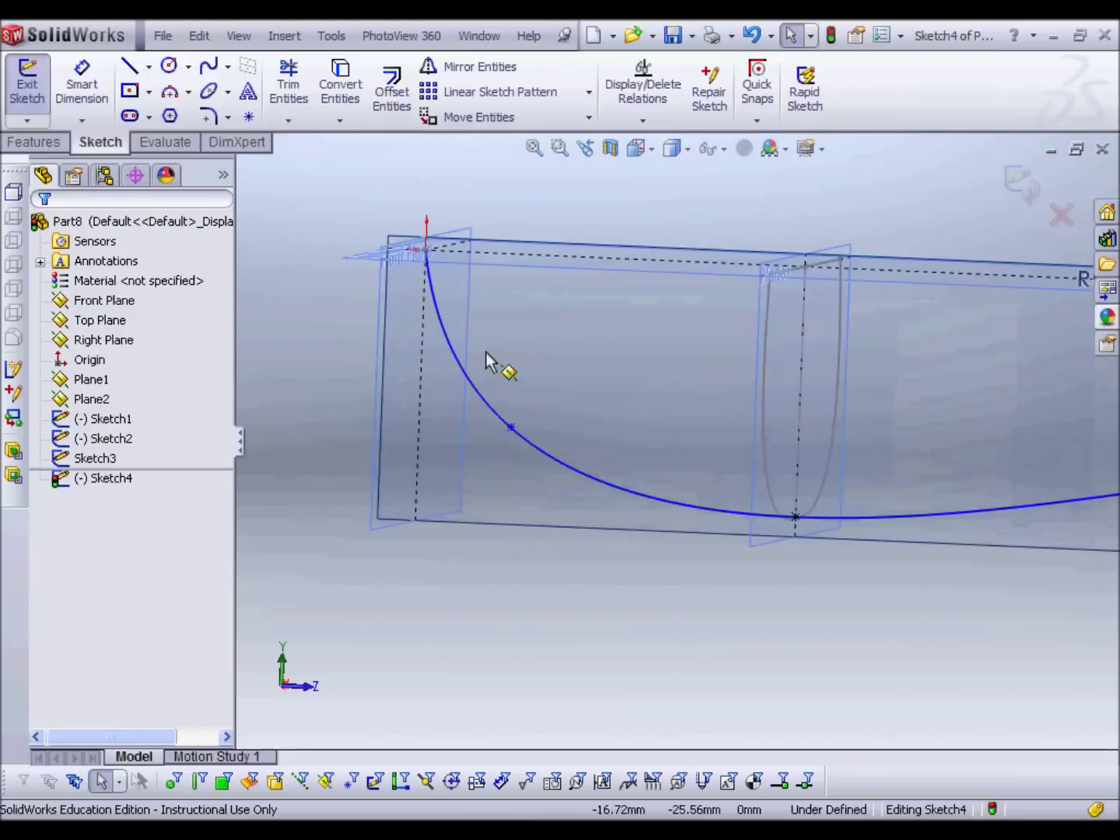
pyautogui.scroll(-3, 479, 259)
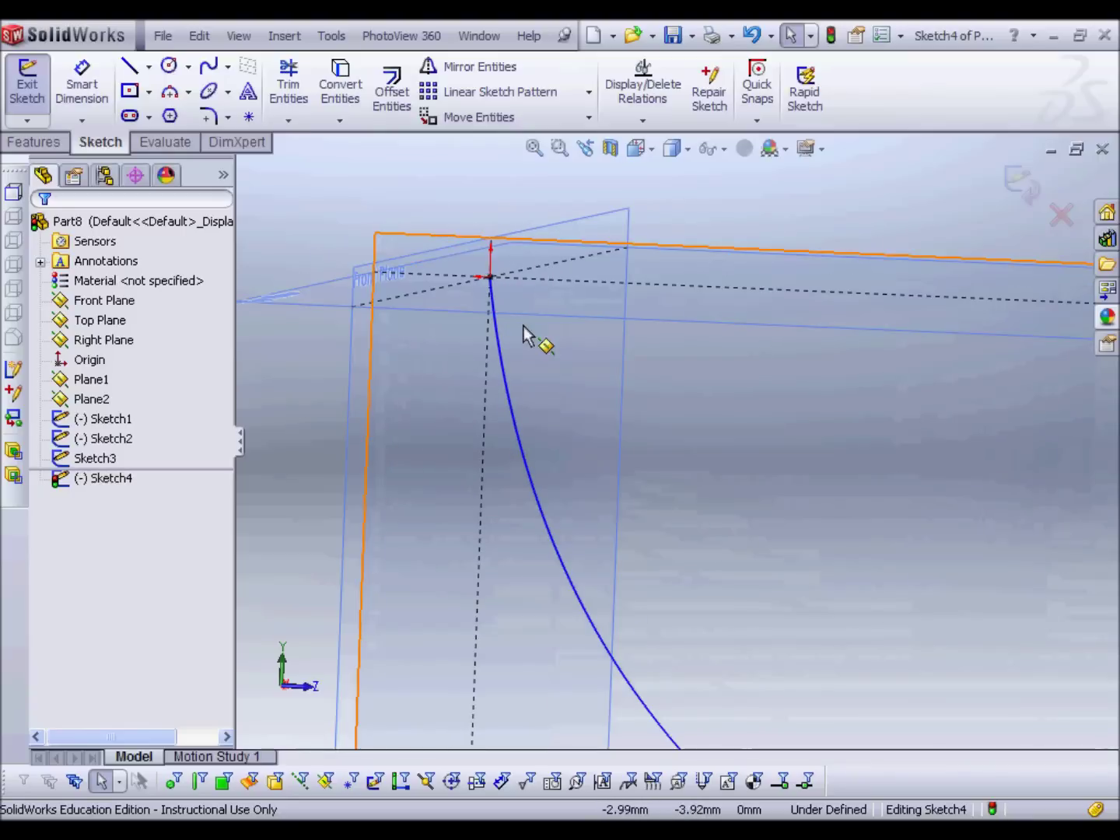
pyautogui.click(488, 276)
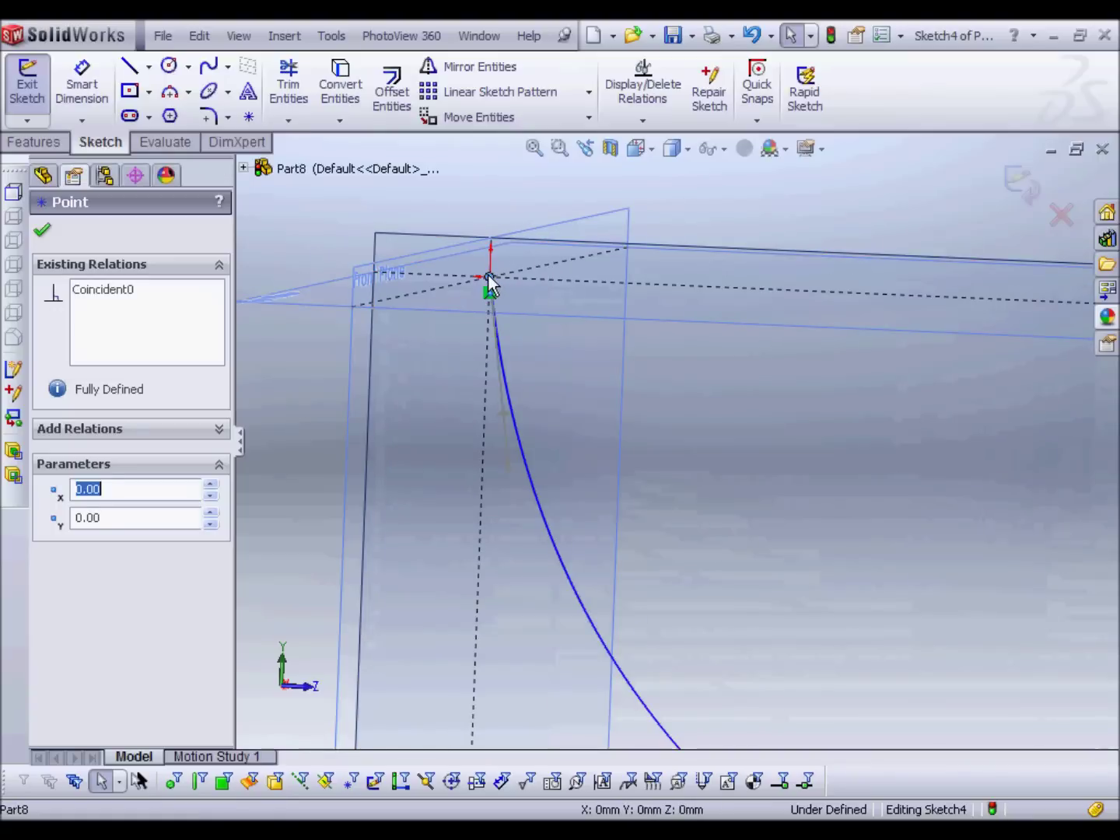
pyautogui.click(687, 234)
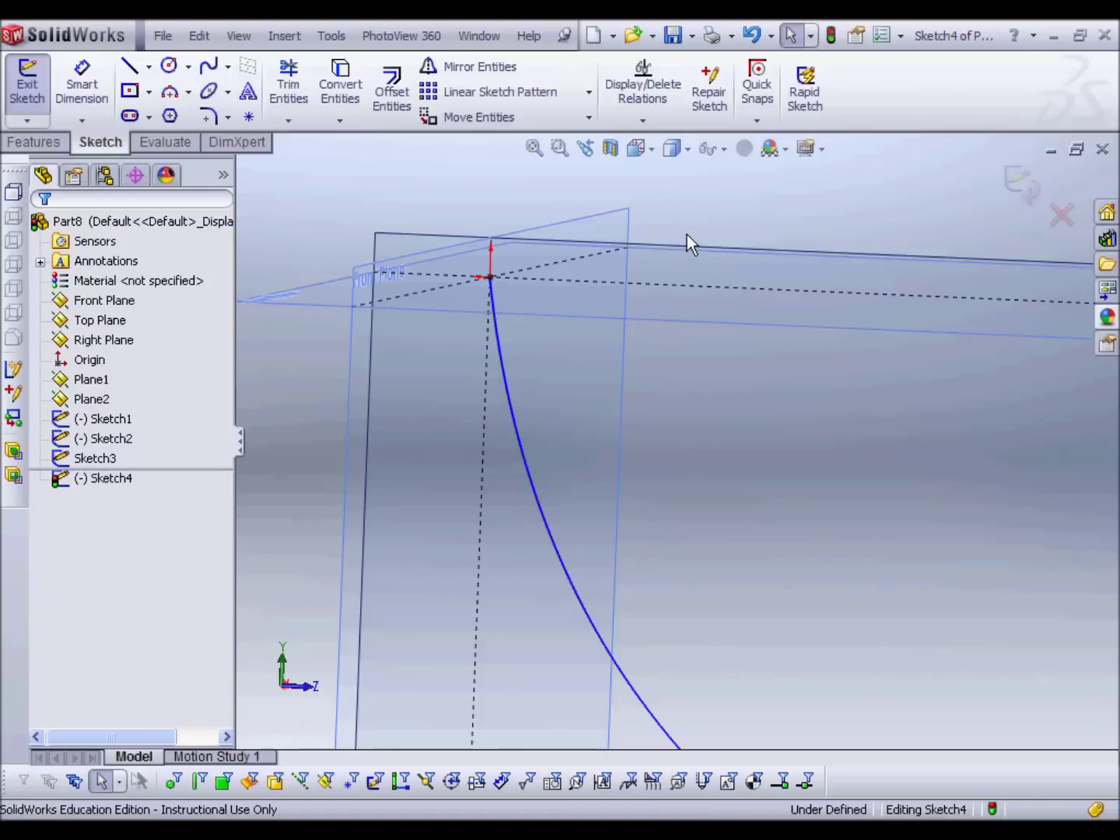
pyautogui.scroll(4, 829, 327)
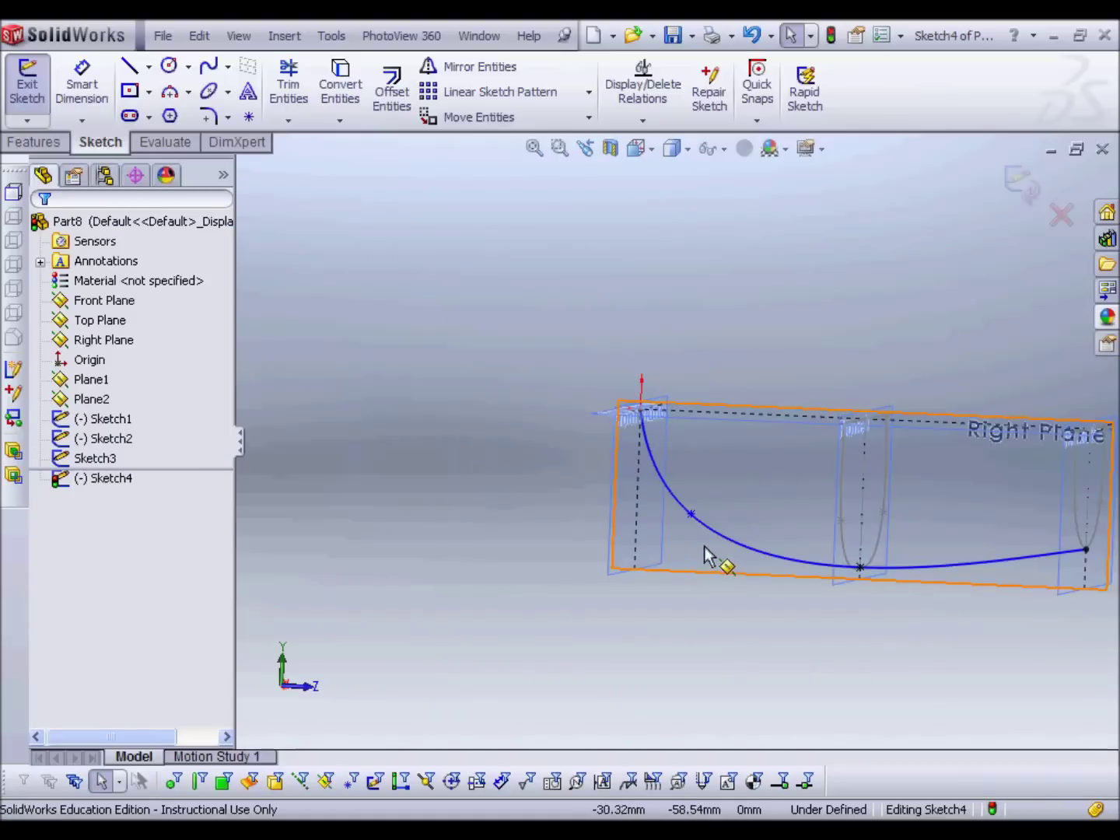
pyautogui.scroll(-1, 701, 546)
pyautogui.click(684, 490)
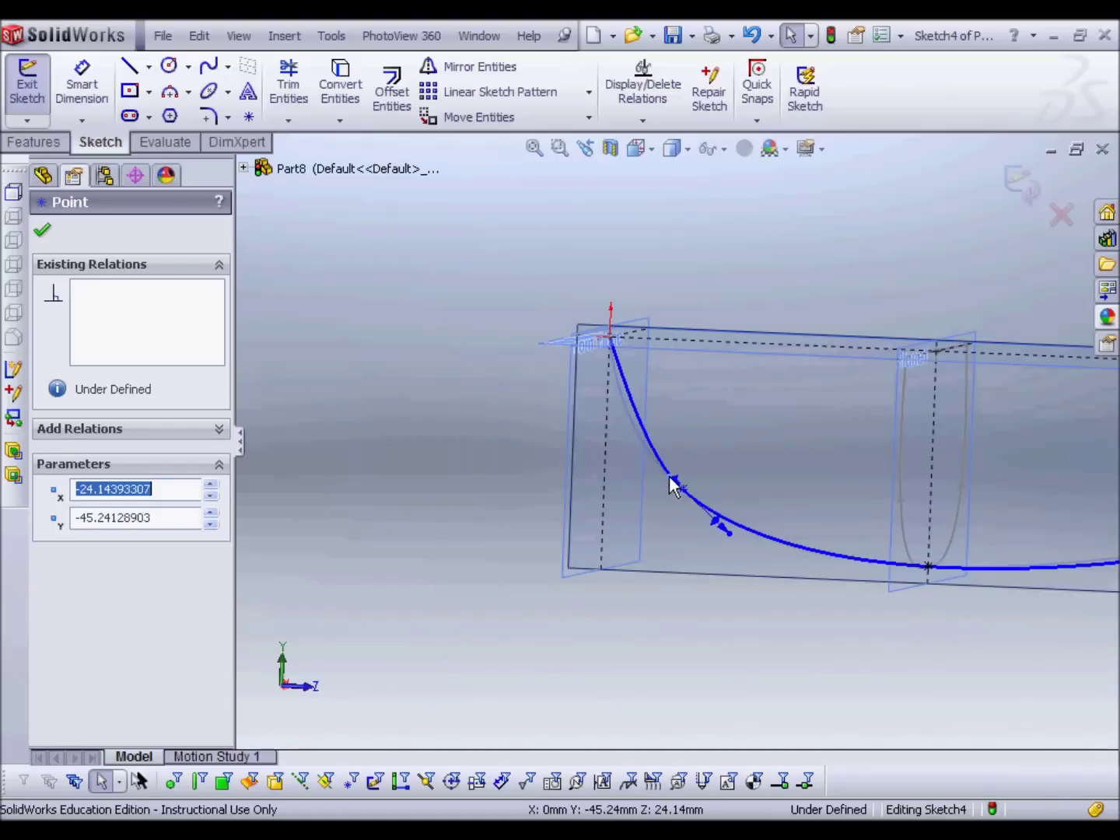
pyautogui.click(676, 482)
pyautogui.moveTo(732, 536); pyautogui.dragTo(688, 508)
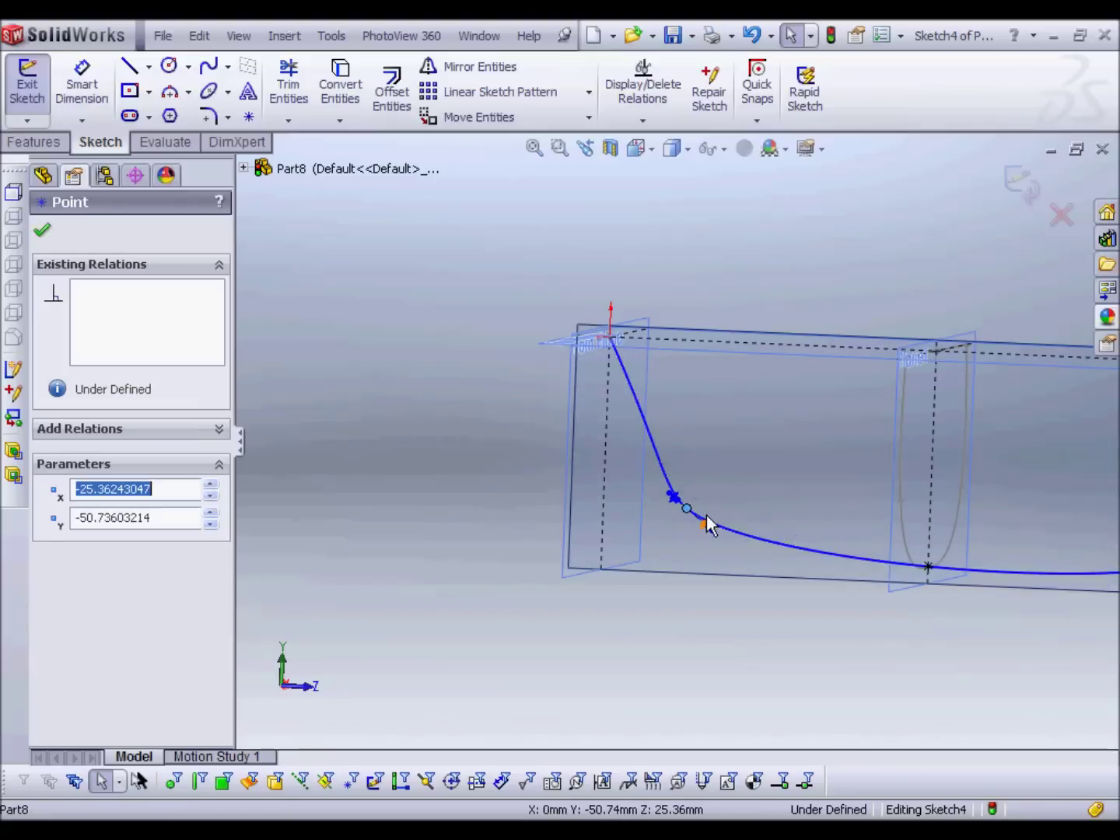
# Adjust the tangent handle at the Plane2 end of the keel spline for a gentle rise, and finish the sketch
pyautogui.scroll(3, 871, 570)
pyautogui.moveTo(871, 571)
pyautogui.mouseDown(button='middle')
pyautogui.moveTo(899, 577)
pyautogui.moveTo(887, 569)
pyautogui.mouseUp(button='middle')
pyautogui.scroll(-3, 1002, 508)
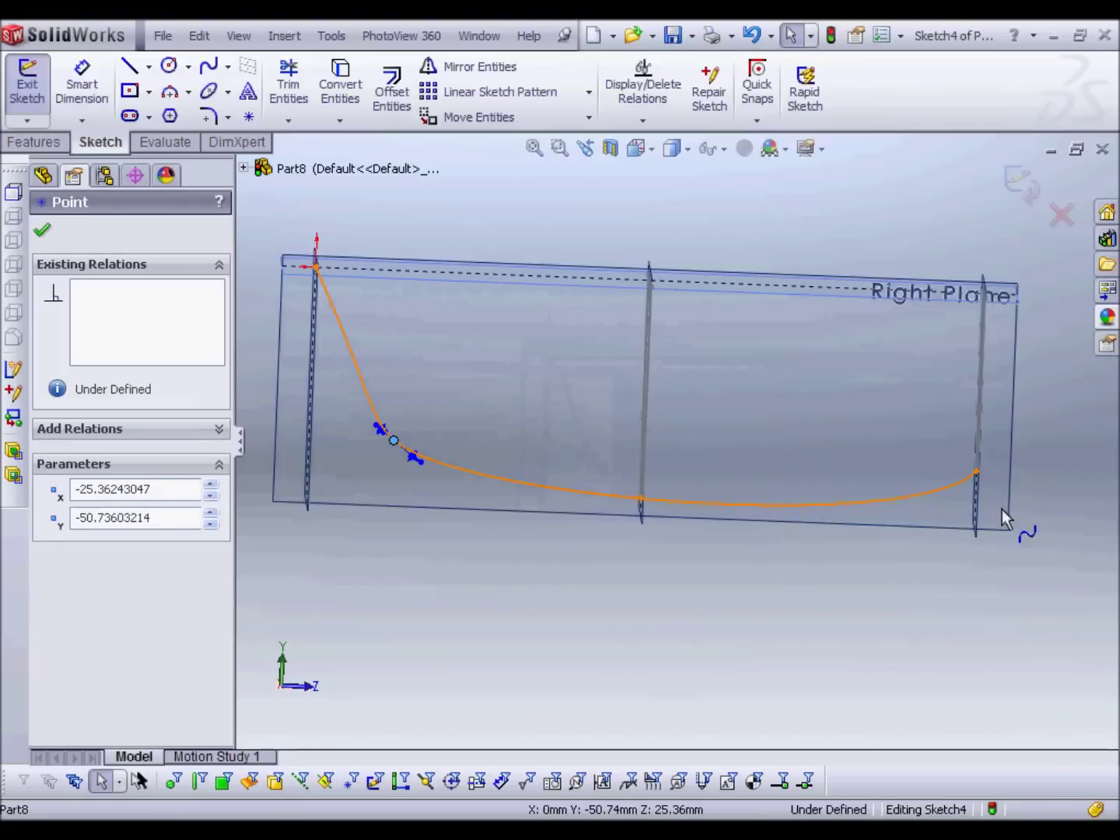
pyautogui.moveTo(971, 488); pyautogui.dragTo(882, 484)
pyautogui.click(1027, 375)
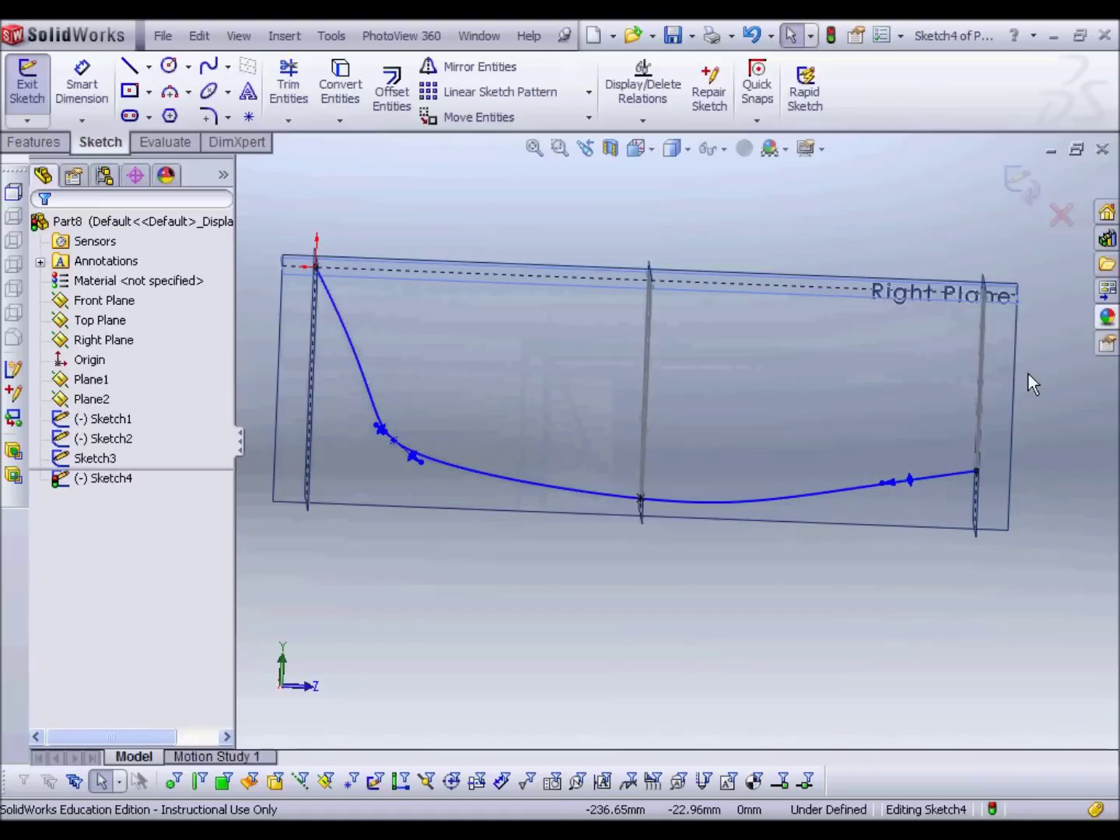
pyautogui.moveTo(816, 246); pyautogui.dragTo(797, 269, button='middle')
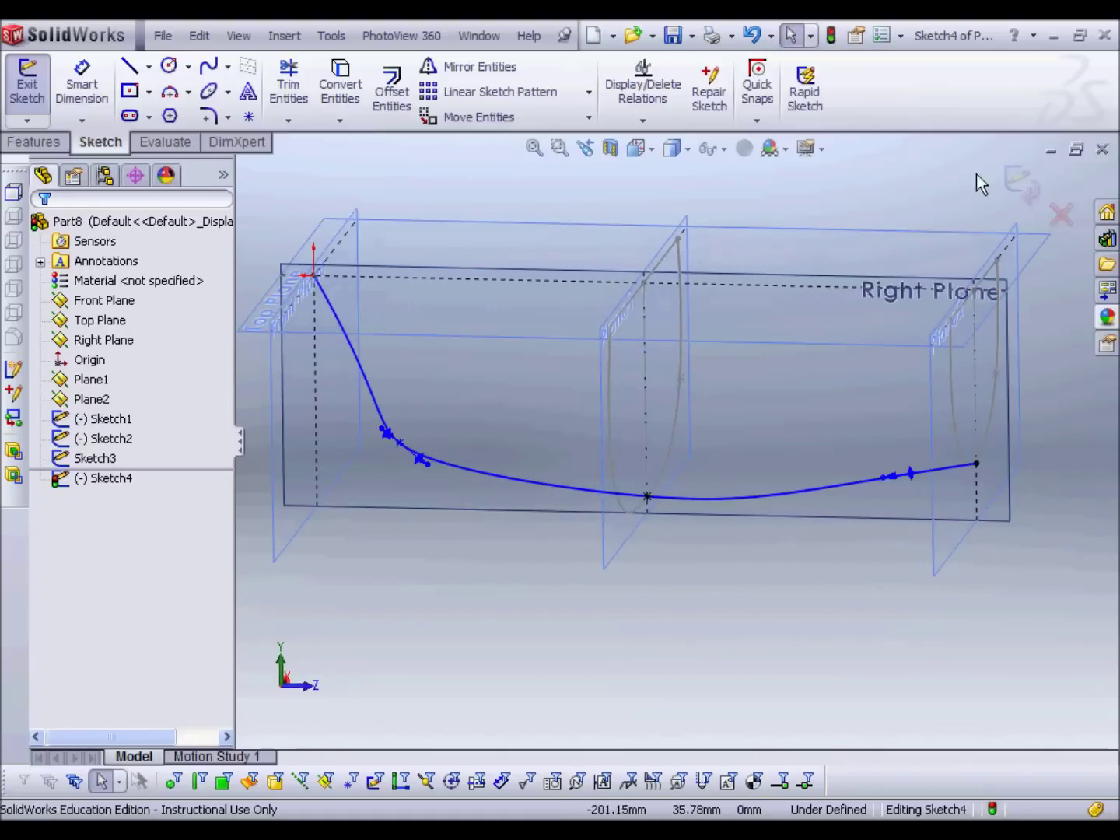
pyautogui.click(1018, 179)
# Sketch a three-point spline on the Top Plane from the origin through about X 59, Y -75 mm to about X 42, Y -188 mm
pyautogui.moveTo(781, 205)
pyautogui.mouseDown(button='middle')
pyautogui.moveTo(677, 234)
pyautogui.moveTo(676, 331)
pyautogui.moveTo(304, 308)
pyautogui.mouseUp(button='middle')
pyautogui.press('f')
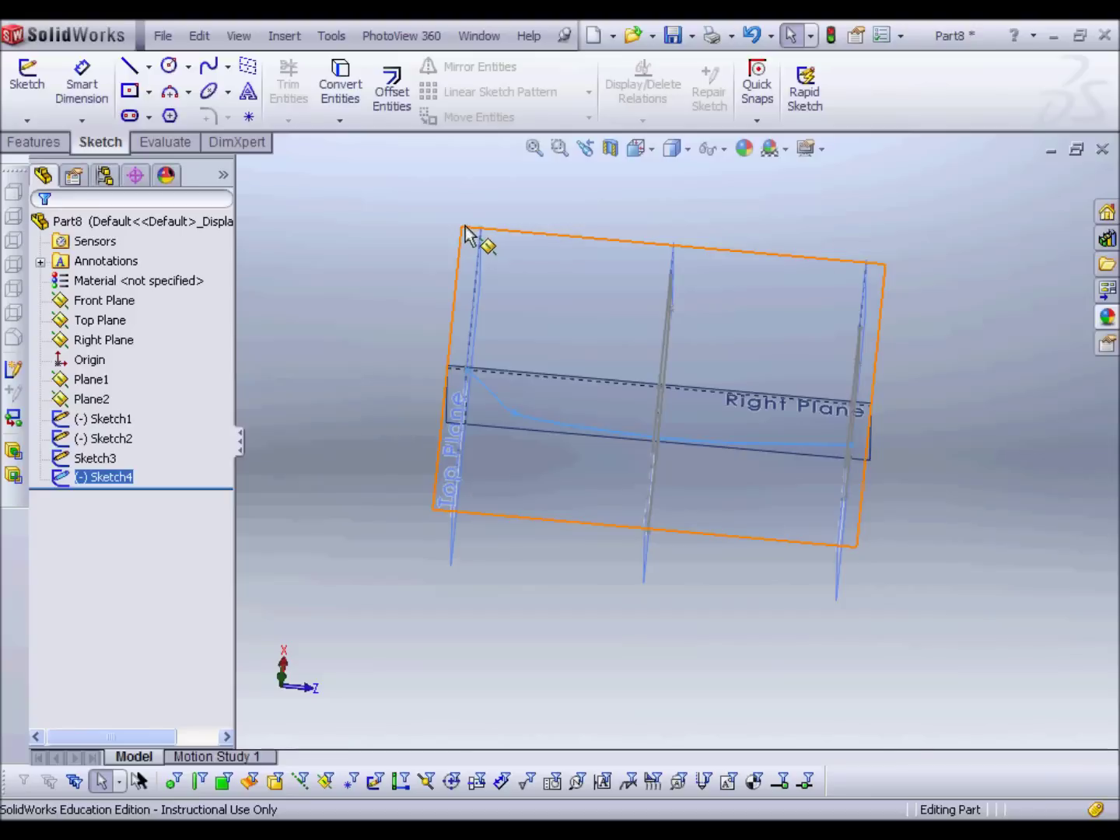
pyautogui.moveTo(557, 255)
pyautogui.mouseDown(button='middle')
pyautogui.moveTo(568, 288)
pyautogui.moveTo(451, 259)
pyautogui.mouseUp(button='middle')
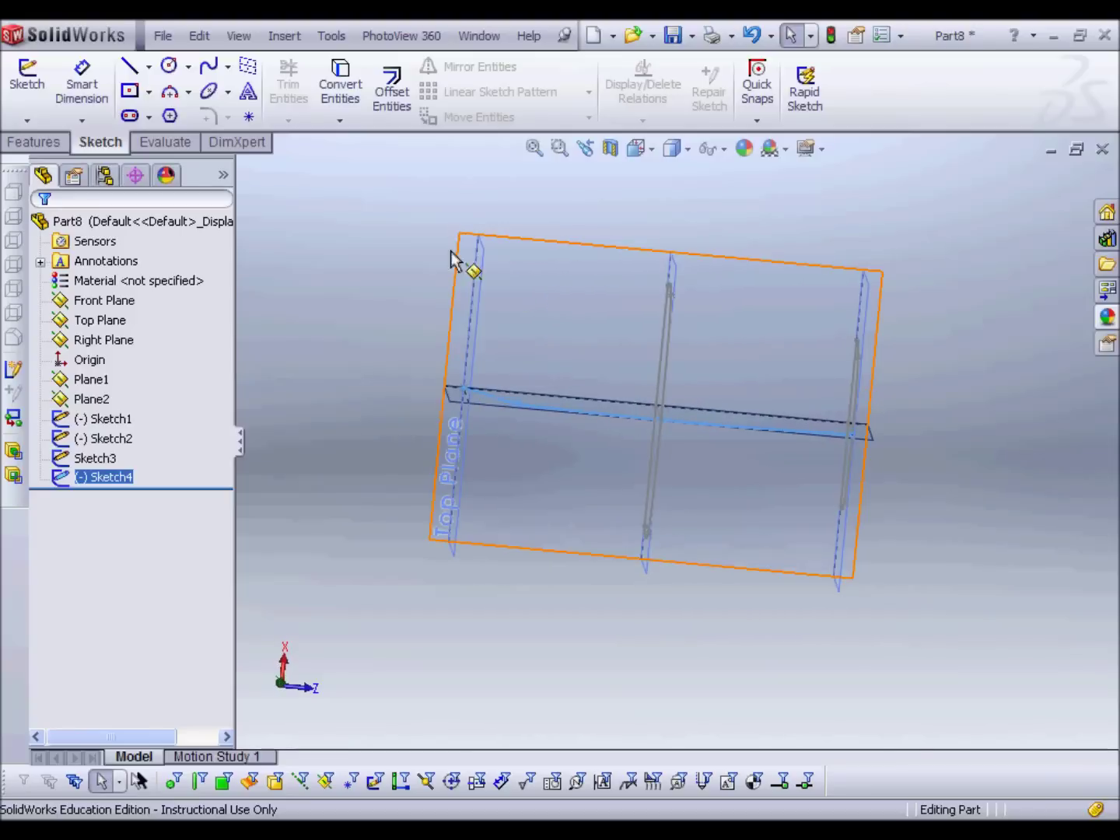
pyautogui.click(465, 239)
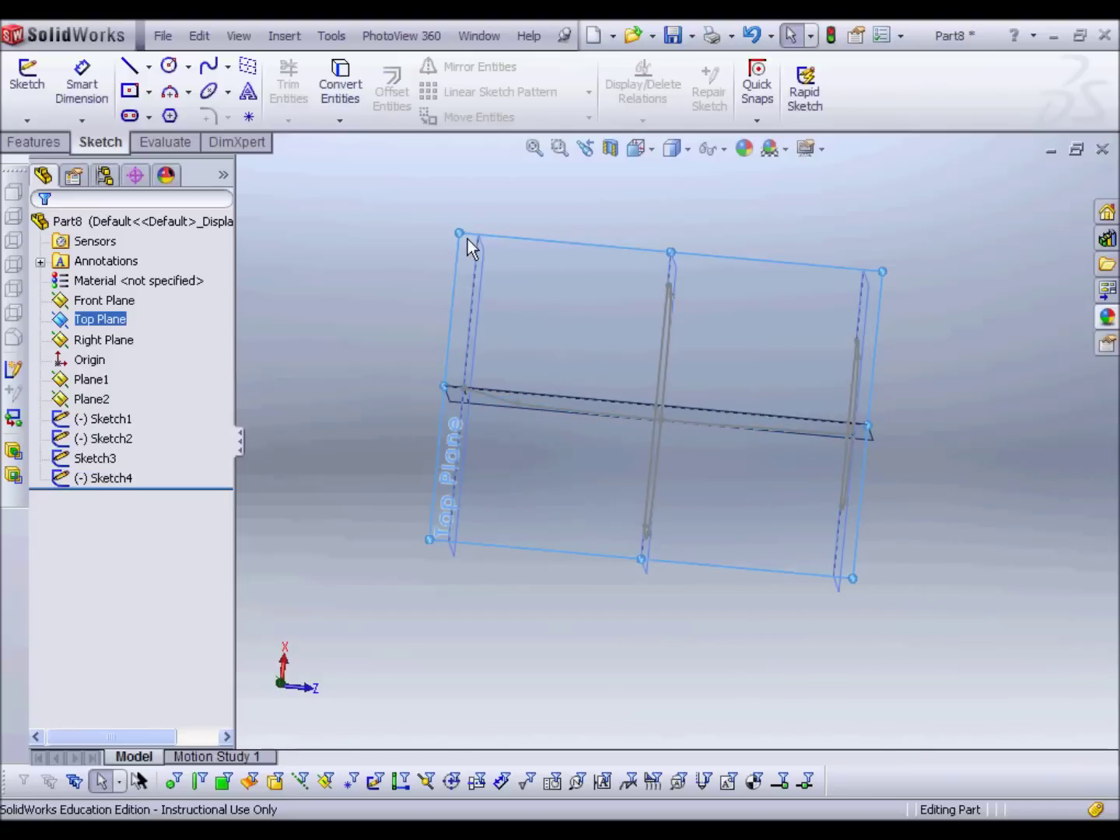
pyautogui.click(556, 172)
pyautogui.scroll(-2, 448, 390)
pyautogui.moveTo(735, 392)
pyautogui.mouseDown(button='middle')
pyautogui.moveTo(782, 405)
pyautogui.moveTo(805, 430)
pyautogui.moveTo(778, 395)
pyautogui.moveTo(792, 405)
pyautogui.mouseUp(button='middle')
pyautogui.press('Escape')
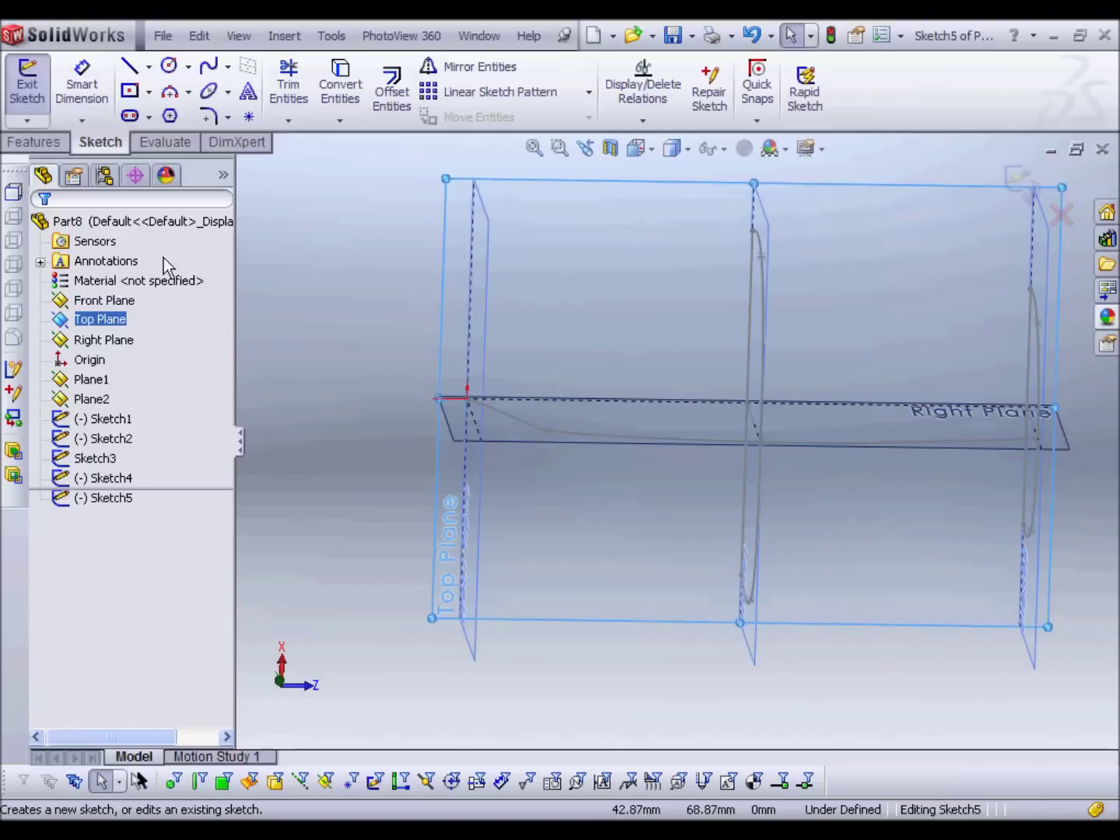
pyautogui.click(207, 67)
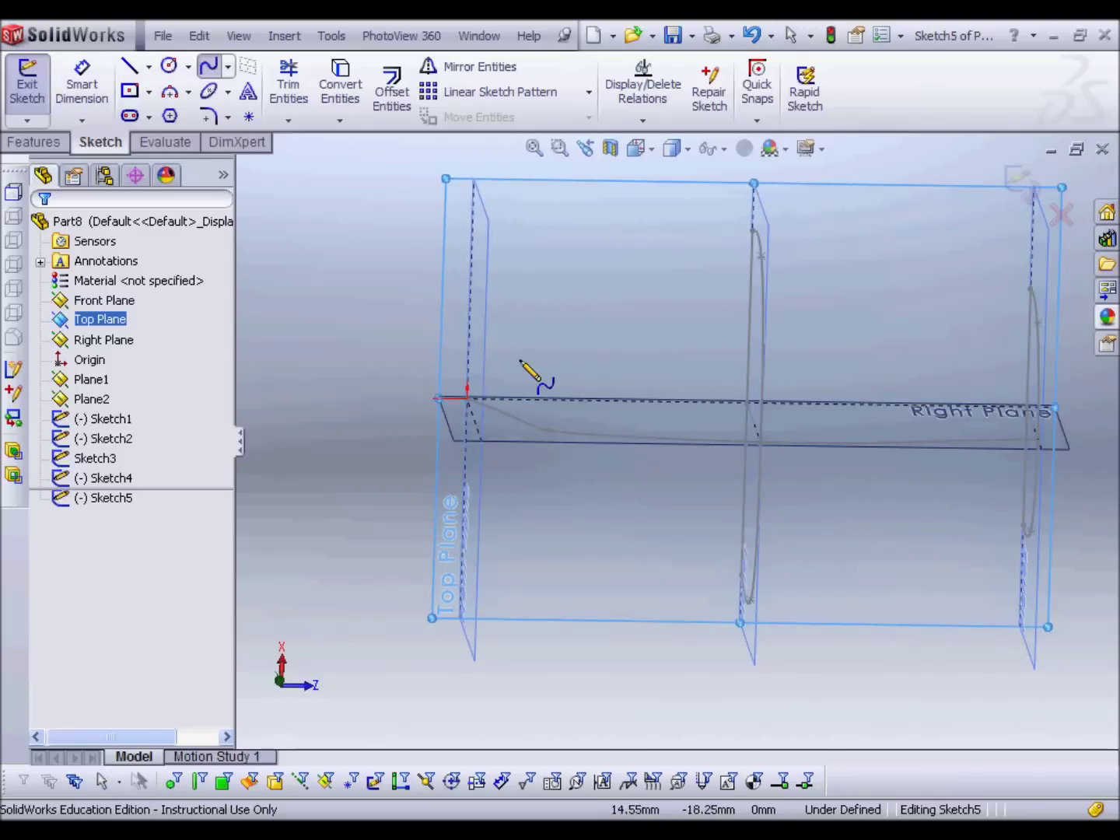
pyautogui.click(466, 397)
pyautogui.click(683, 240)
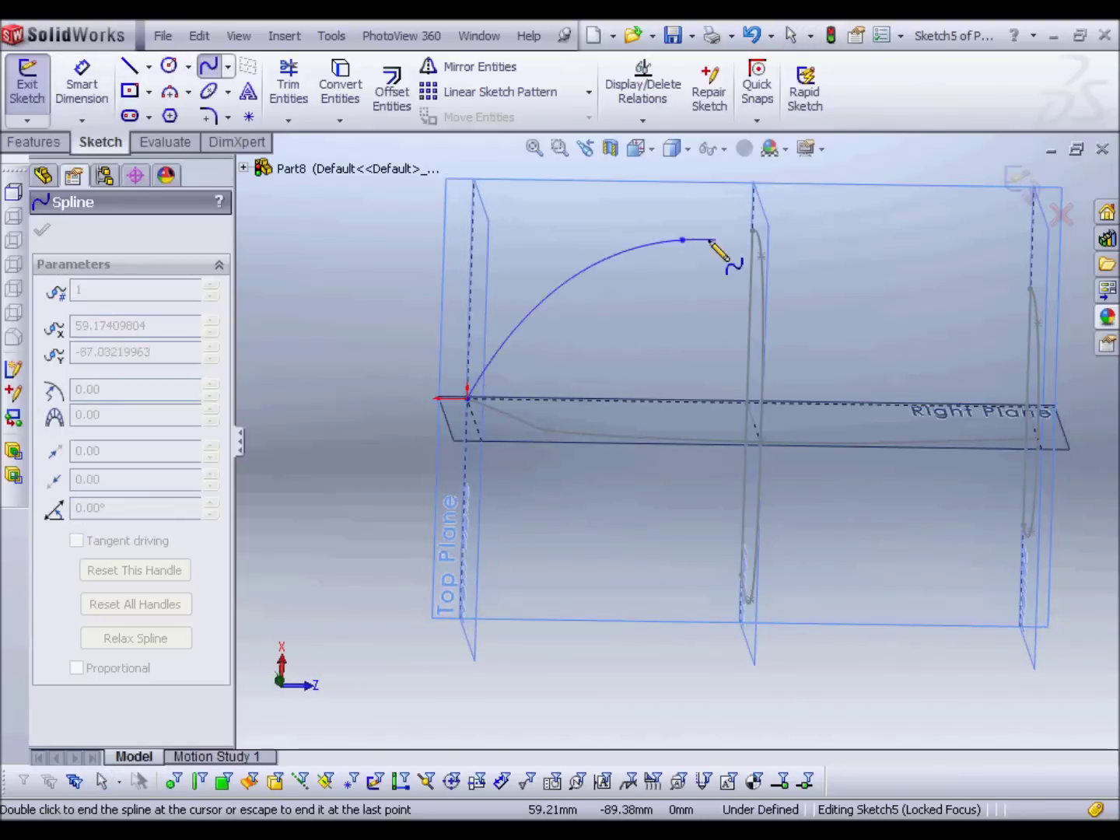
pyautogui.doubleClick(999, 286)
# Pierce the end of the Top Plane spline onto the adjacent side curve of the Plane2 section
pyautogui.scroll(-3, 1009, 304)
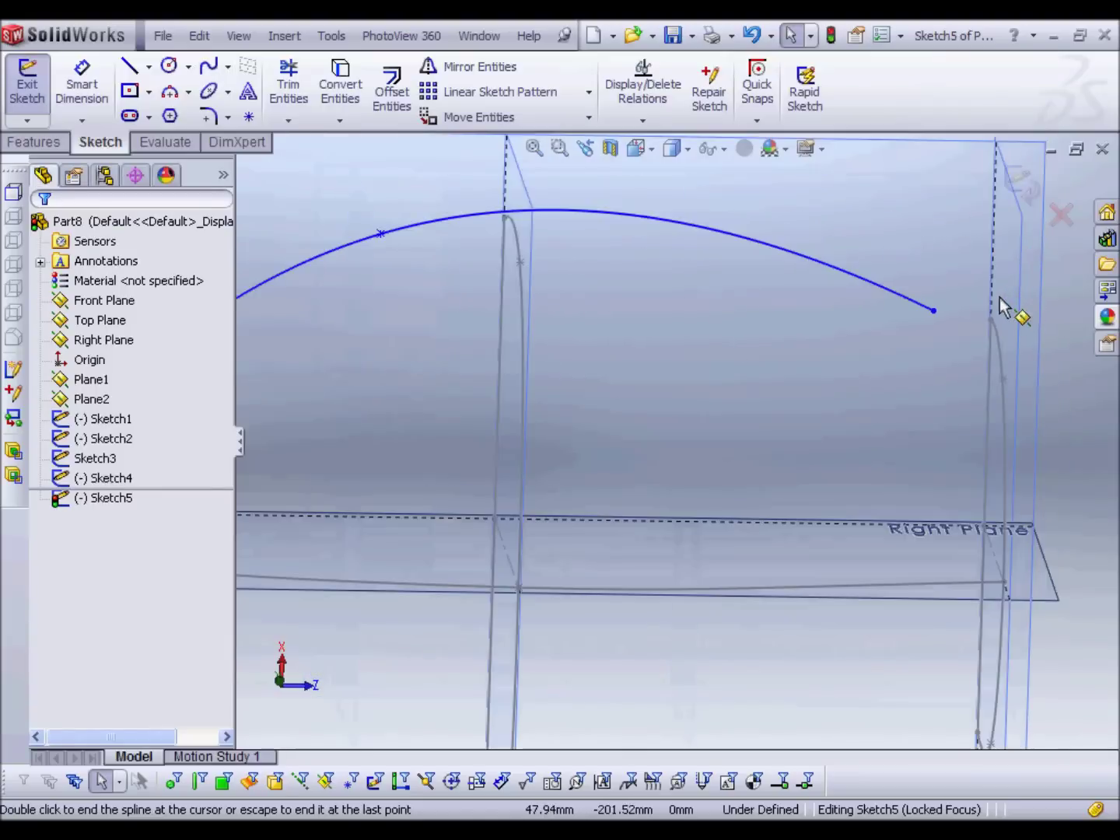
pyautogui.press('Escape')
pyautogui.click(994, 328)
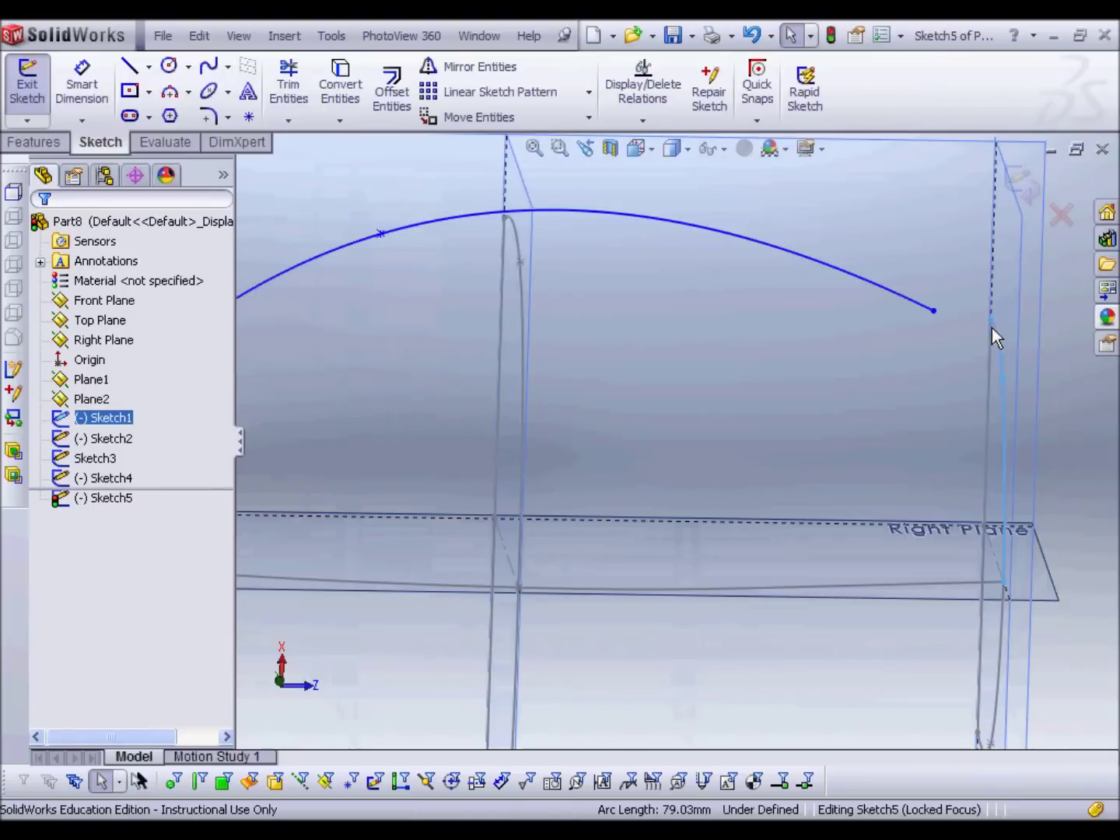
pyautogui.keyDown('ctrl'); pyautogui.click(933, 310); pyautogui.keyUp('ctrl')
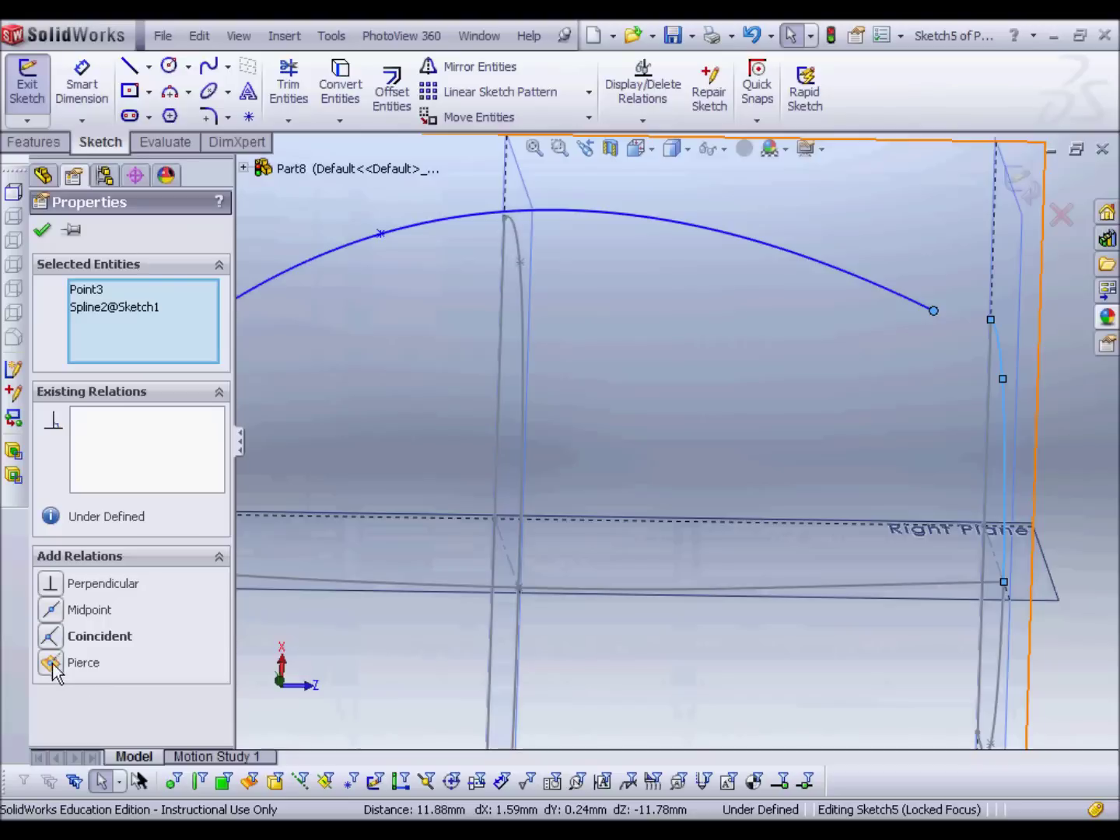
pyautogui.click(51, 662)
pyautogui.scroll(-3, 691, 312)
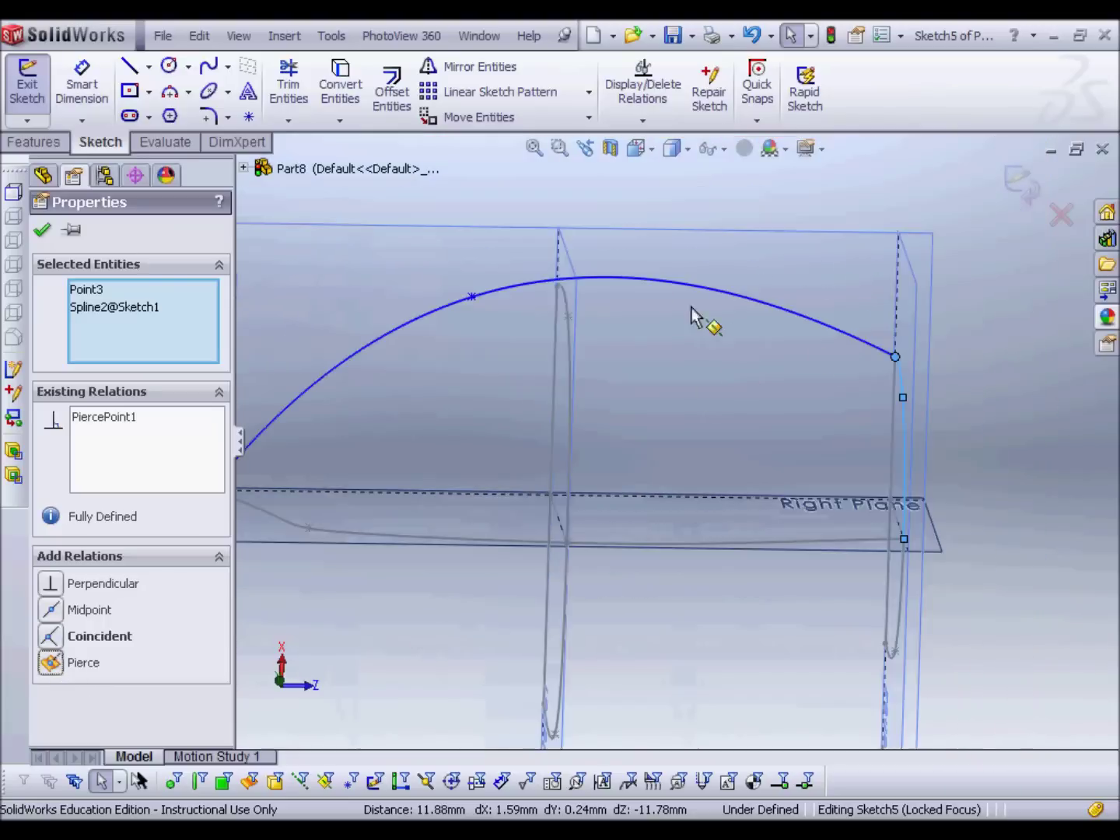
# Pierce the interior point of the Top Plane spline onto the adjacent side curve of the Plane1 section
pyautogui.scroll(3, 515, 320)
pyautogui.click(415, 329)
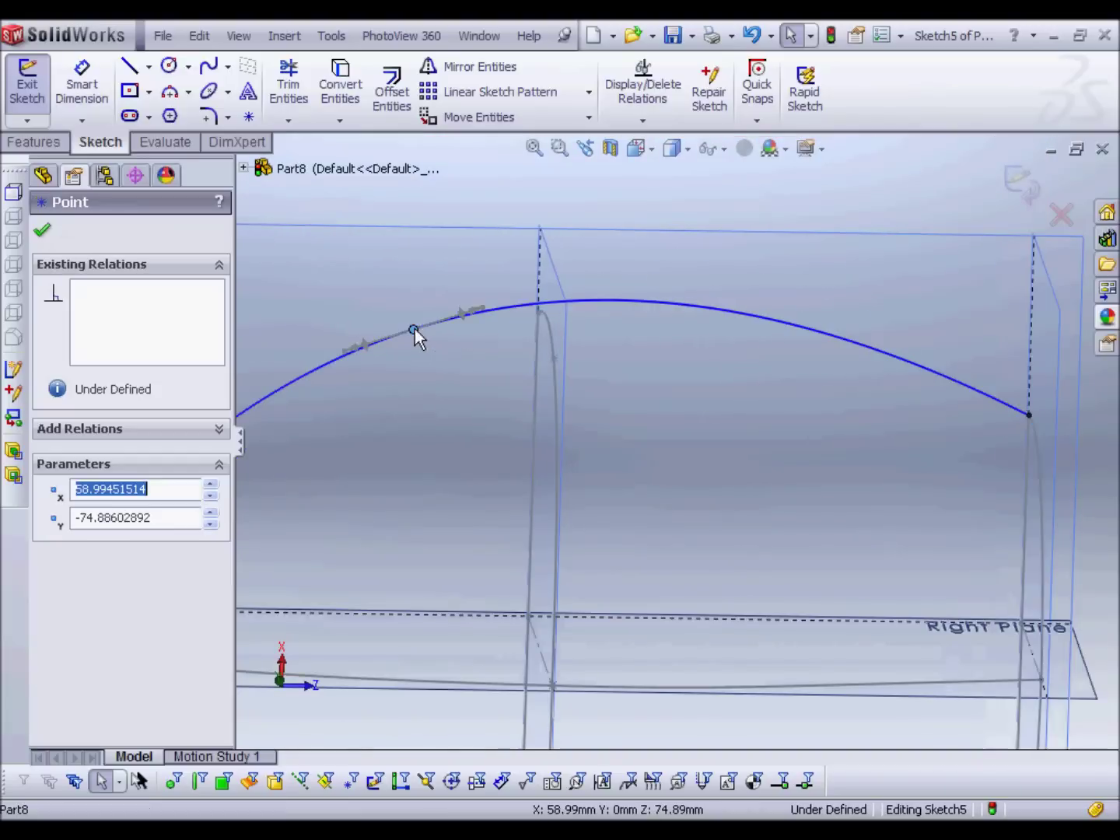
pyautogui.keyDown('ctrl'); pyautogui.click(554, 333); pyautogui.keyUp('ctrl')
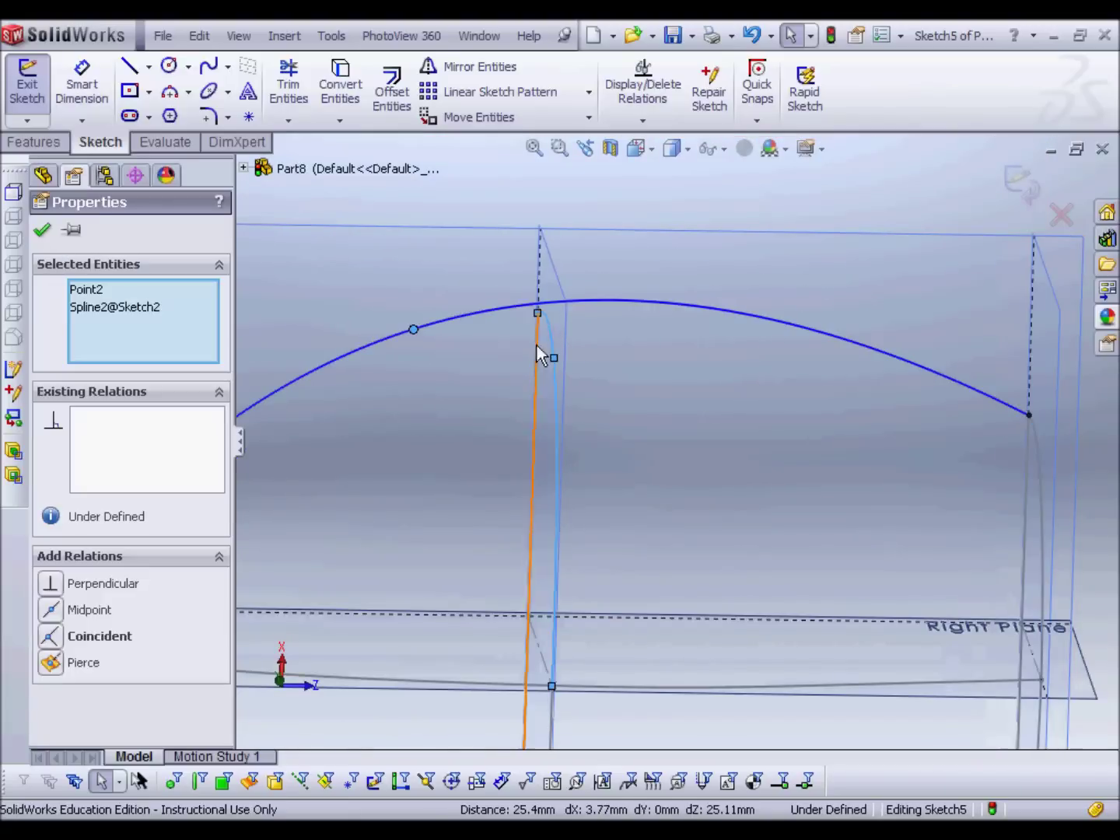
pyautogui.click(52, 663)
pyautogui.scroll(2, 478, 522)
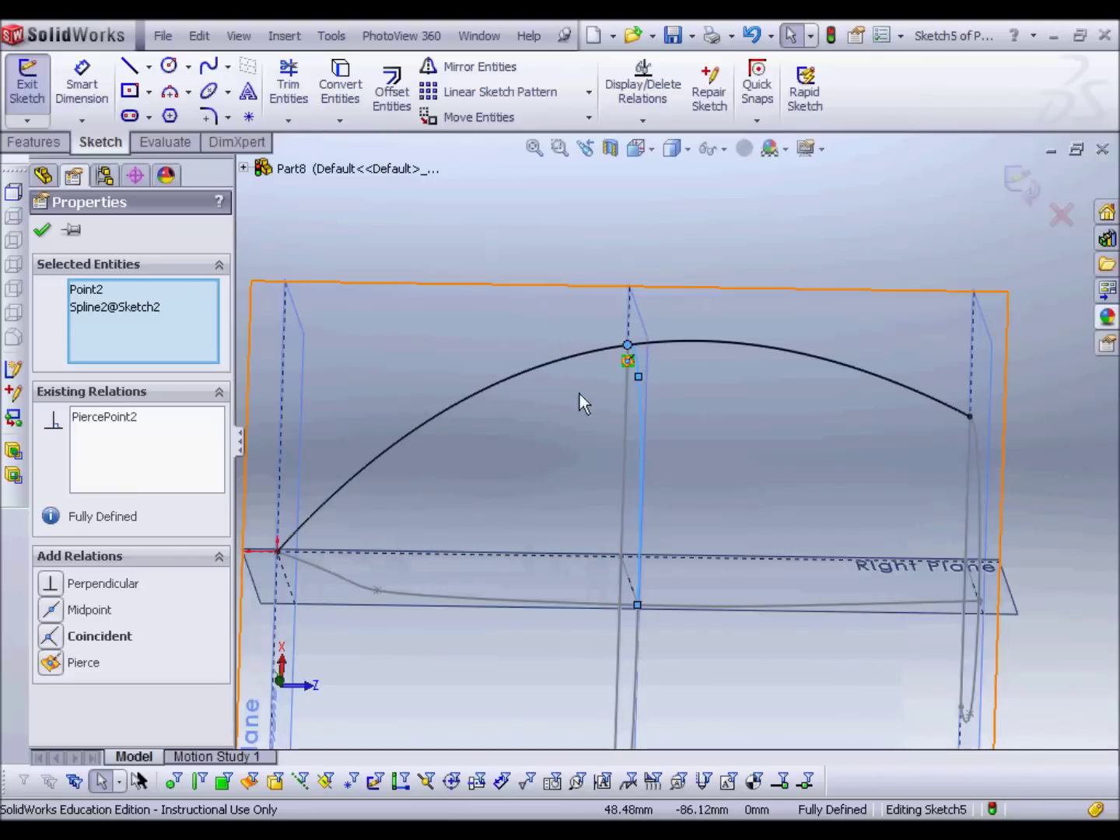
pyautogui.press('Escape')
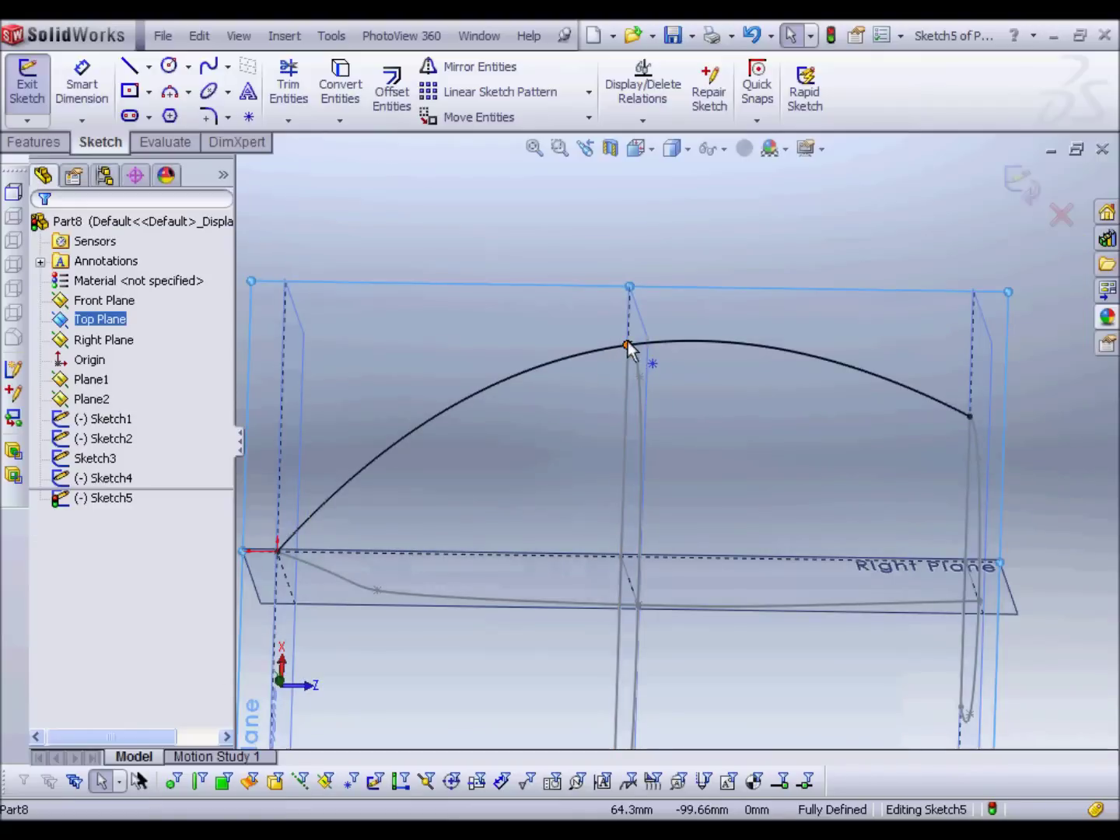
# Adjust the tangent handle at the Top Plane spline's Plane1 point to straighten the curve toward the bow, and finish the sketch
pyautogui.click(627, 340)
pyautogui.moveTo(580, 352)
pyautogui.mouseDown()
pyautogui.moveTo(417, 375)
pyautogui.moveTo(460, 365)
pyautogui.moveTo(478, 342)
pyautogui.moveTo(486, 381)
pyautogui.moveTo(560, 356)
pyautogui.mouseUp()
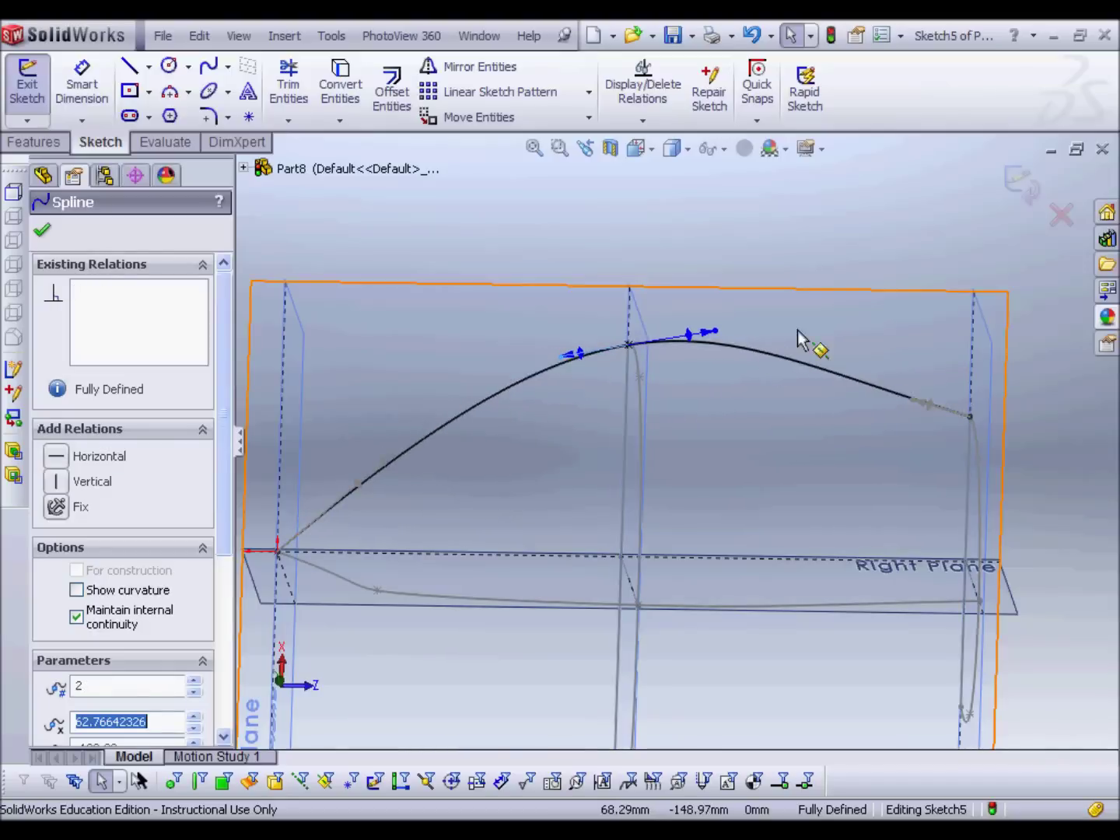
pyautogui.click(1024, 183)
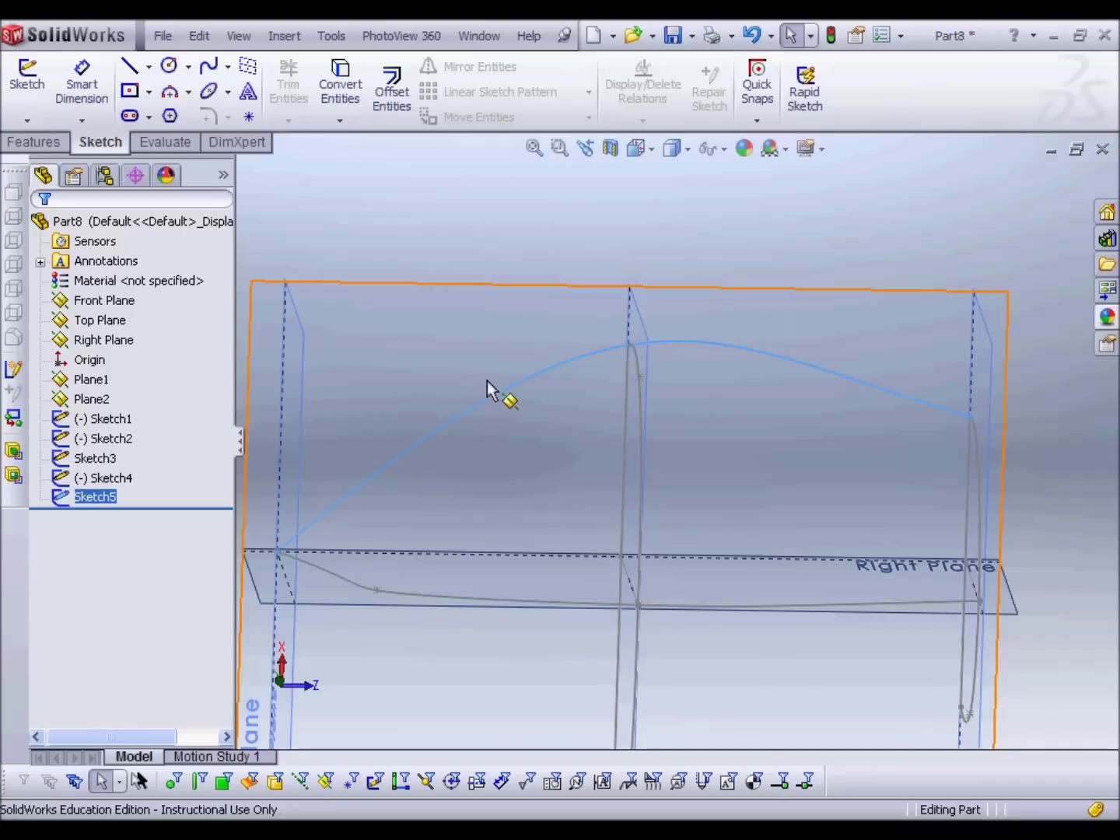
# Reopen the Top Plane spline sketch and draw a construction centerline about 43.5 mm long from the origin along the Right Plane
pyautogui.scroll(3, 695, 412)
pyautogui.moveTo(641, 490); pyautogui.dragTo(552, 458, button='middle')
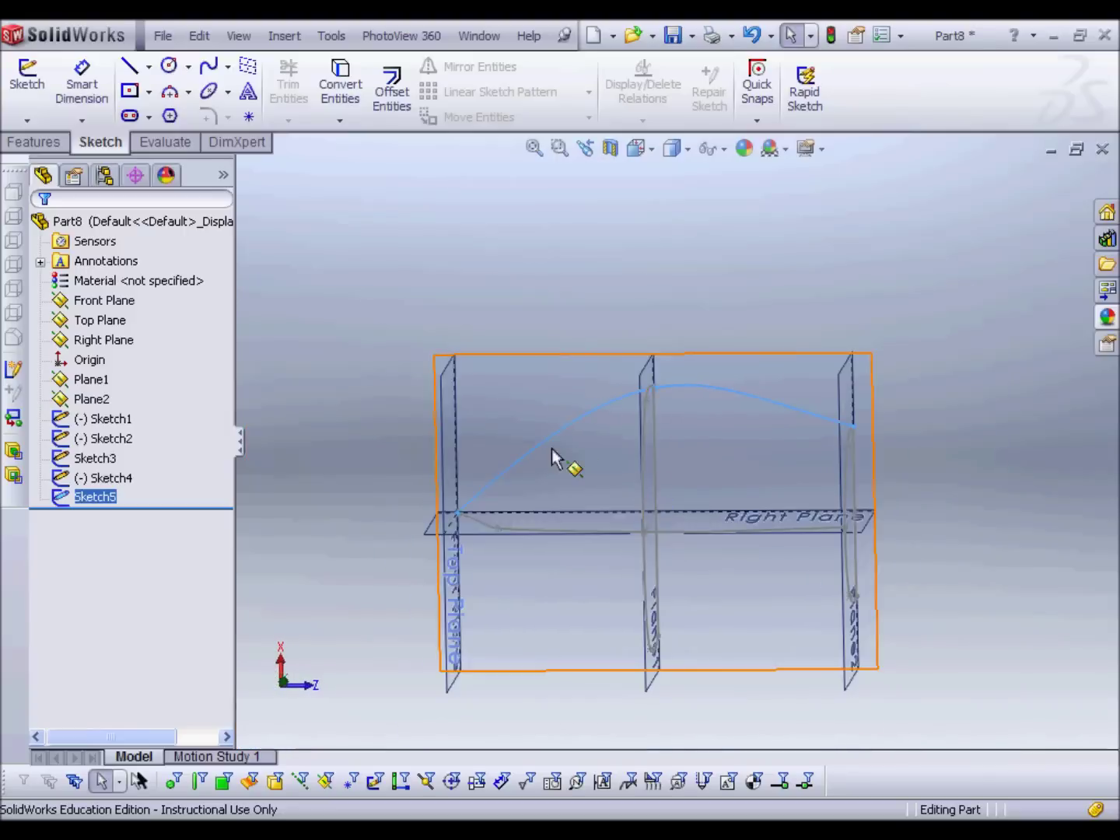
pyautogui.rightClick(86, 496)
pyautogui.click(109, 427)
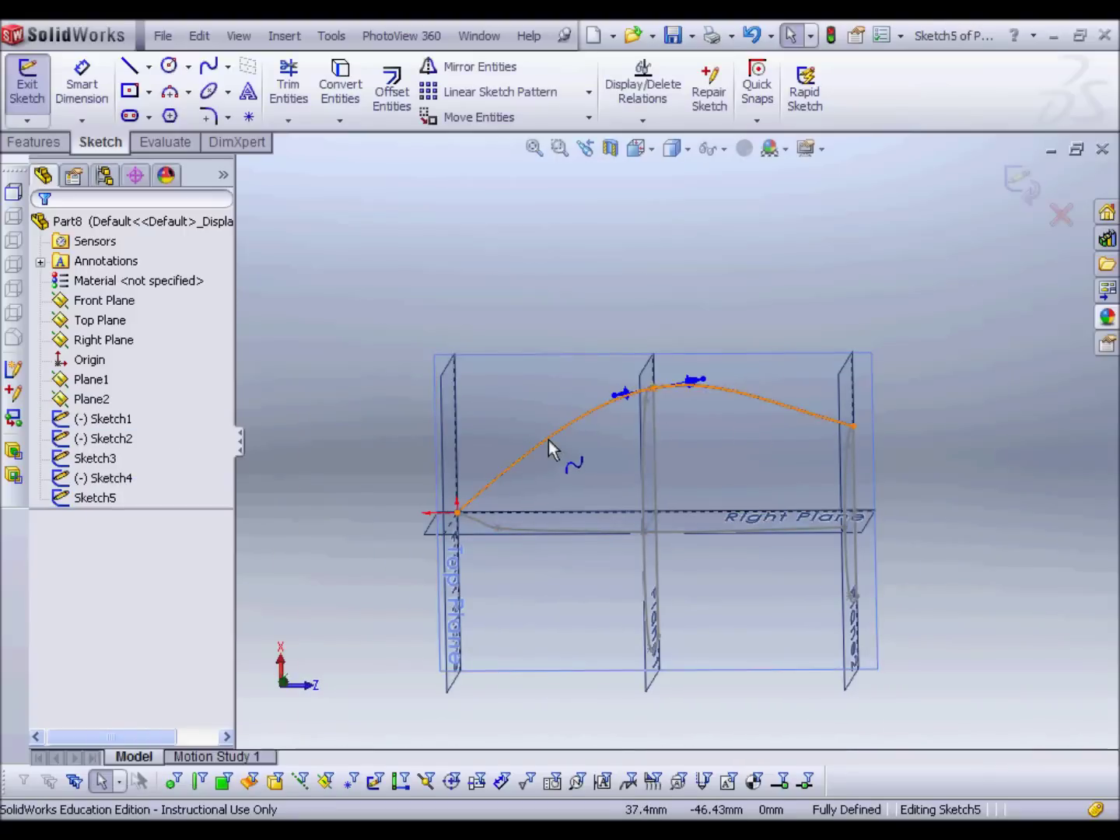
pyautogui.click(149, 67)
pyautogui.click(174, 110)
pyautogui.click(457, 513)
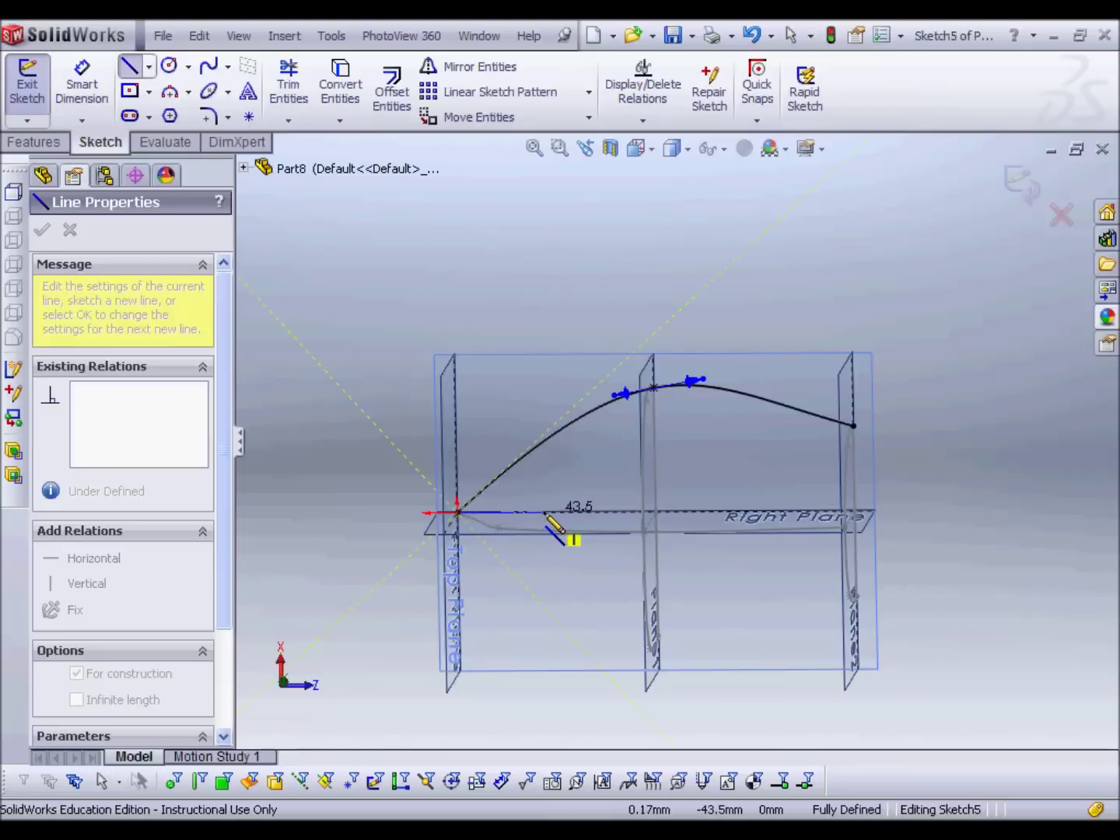
pyautogui.click(544, 513)
pyautogui.press('Escape')
# Try mirroring the side spline about the centerline within the same sketch, and delete the mirrored copy
pyautogui.moveTo(373, 329); pyautogui.dragTo(989, 585)
pyautogui.click(451, 66)
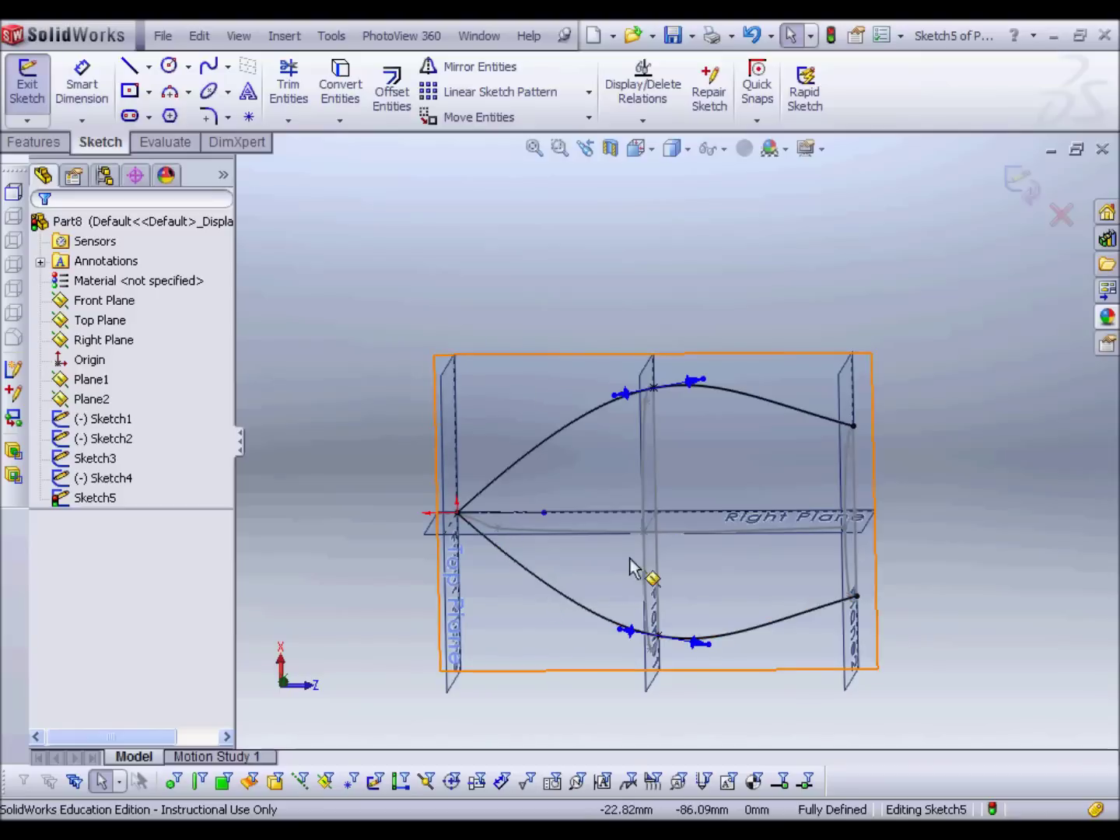
pyautogui.click(573, 606)
pyautogui.press('Delete')
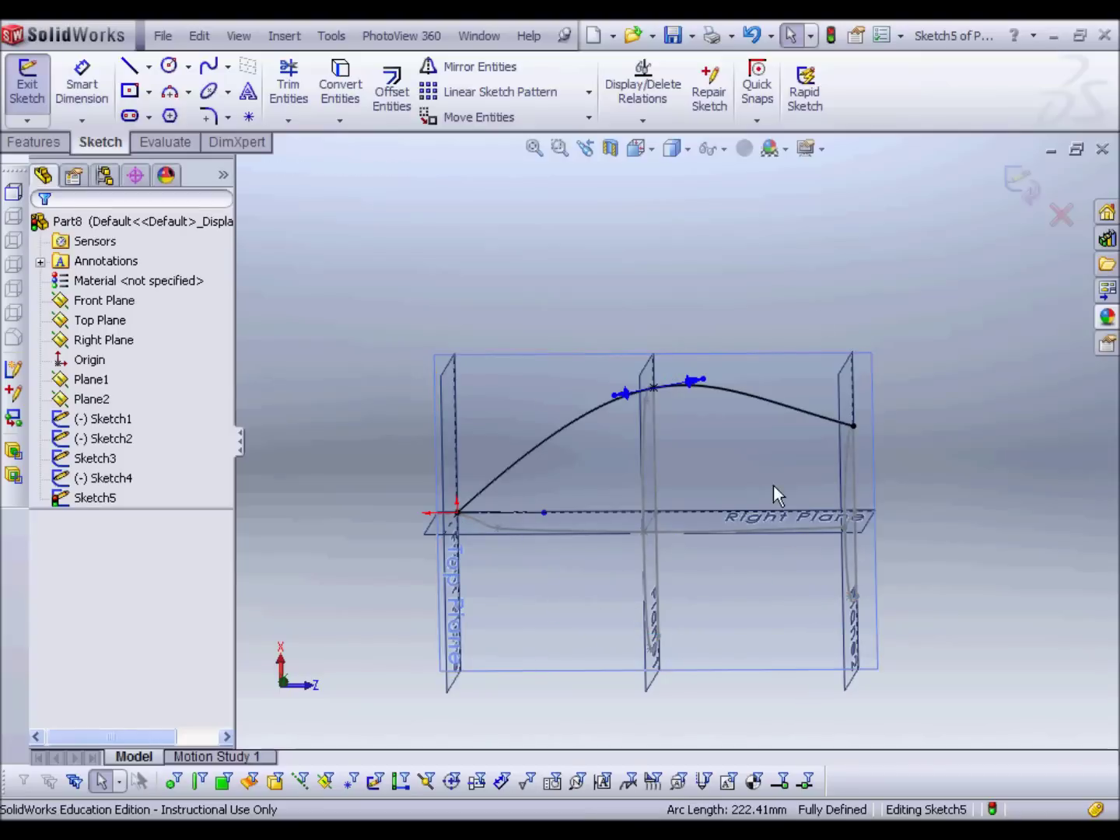
# Close the sketch, start a new one on the Top Plane, and convert the existing side spline into it
pyautogui.click(1015, 177)
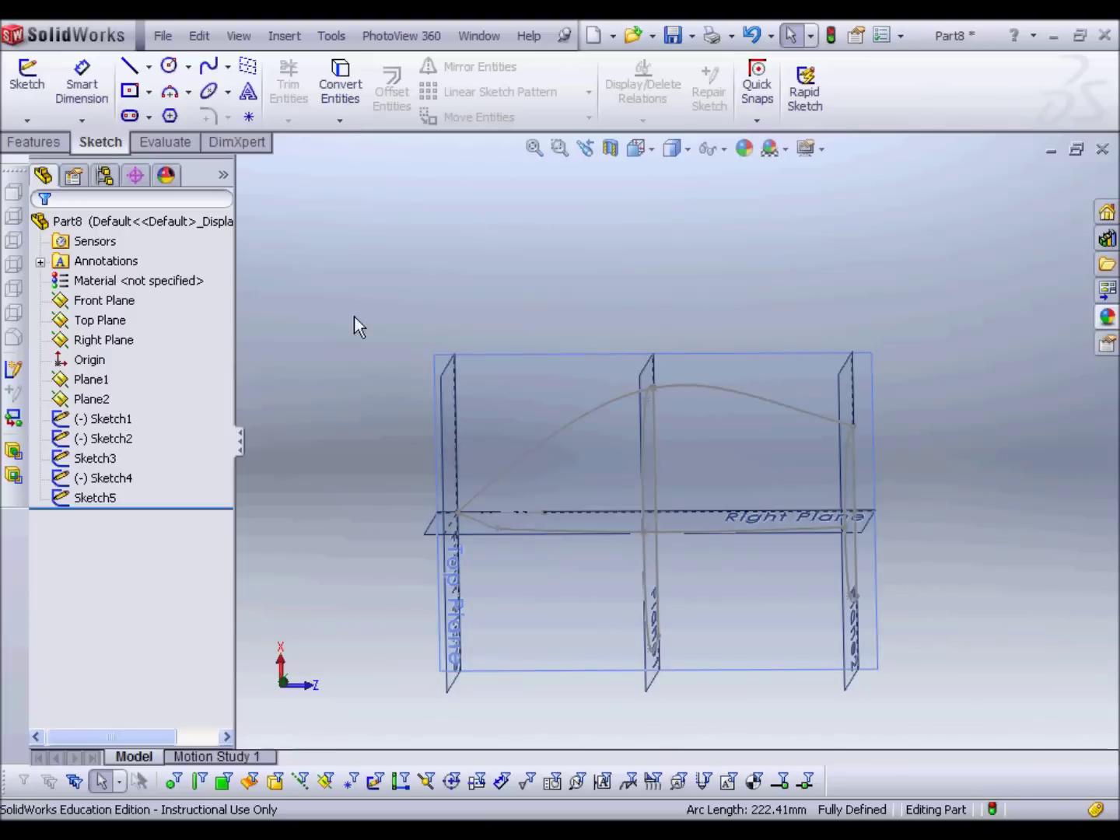
pyautogui.click(505, 357)
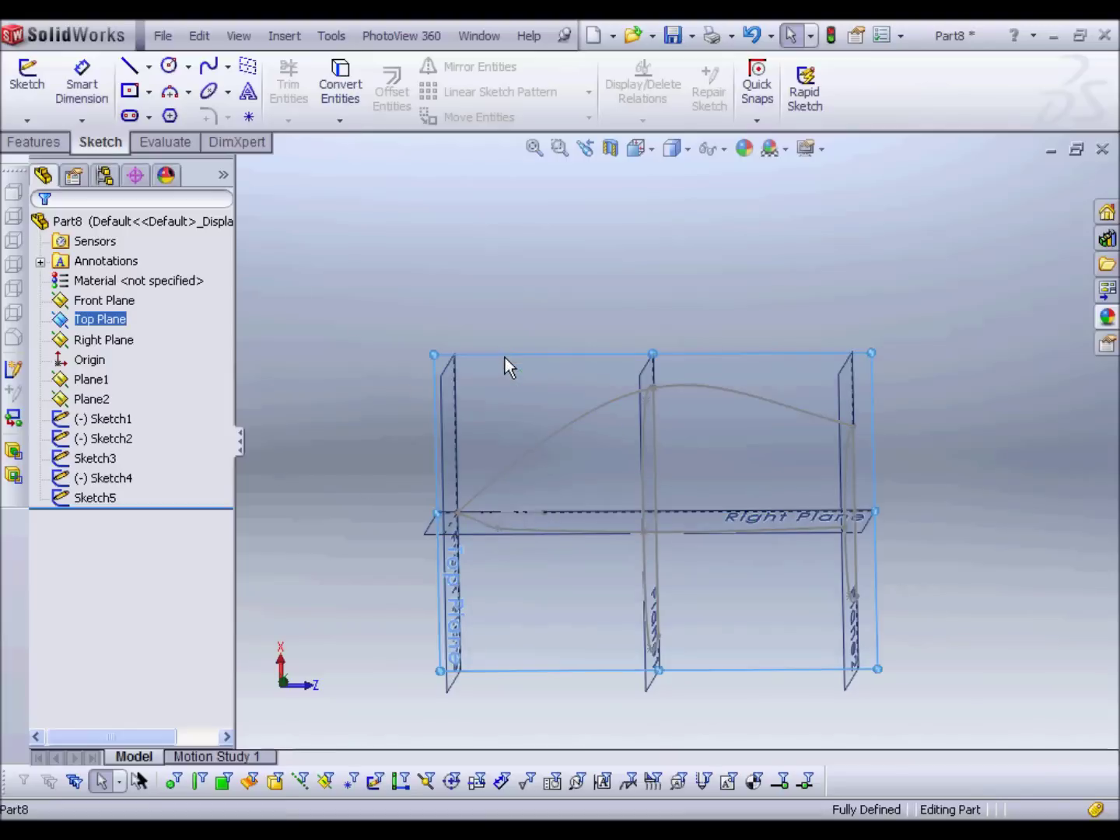
pyautogui.click(597, 303)
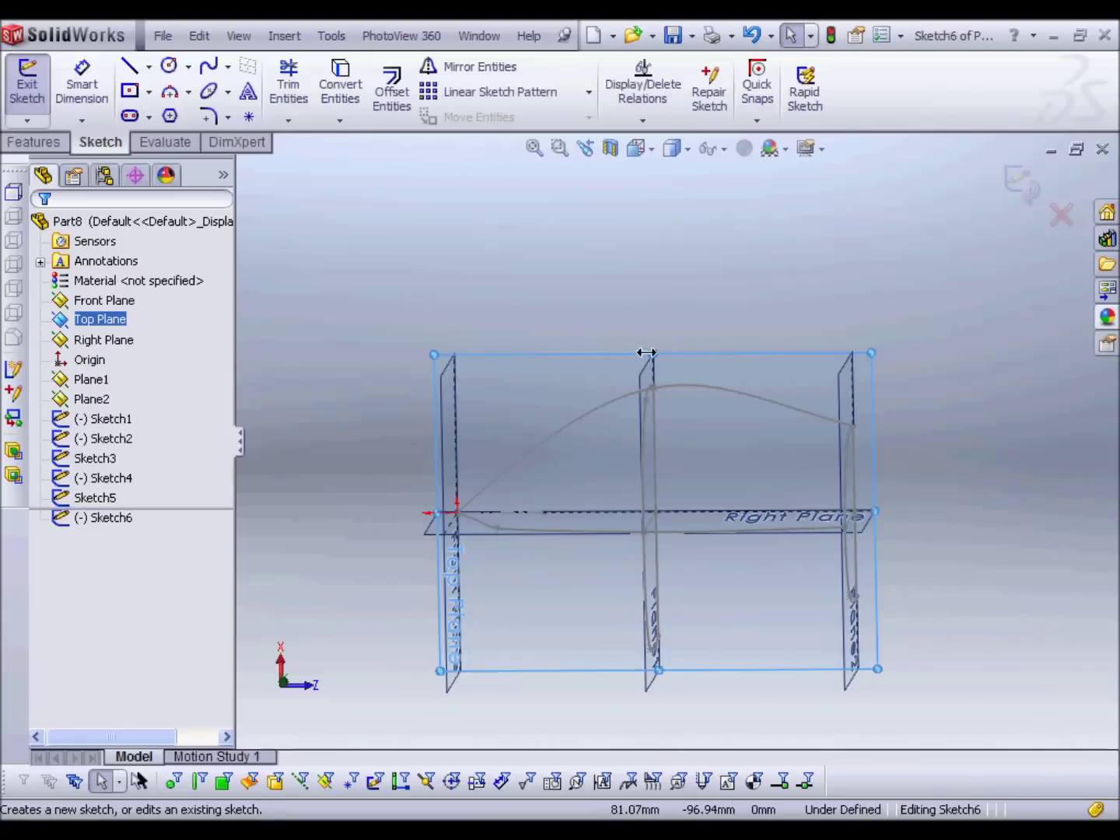
pyautogui.click(543, 443)
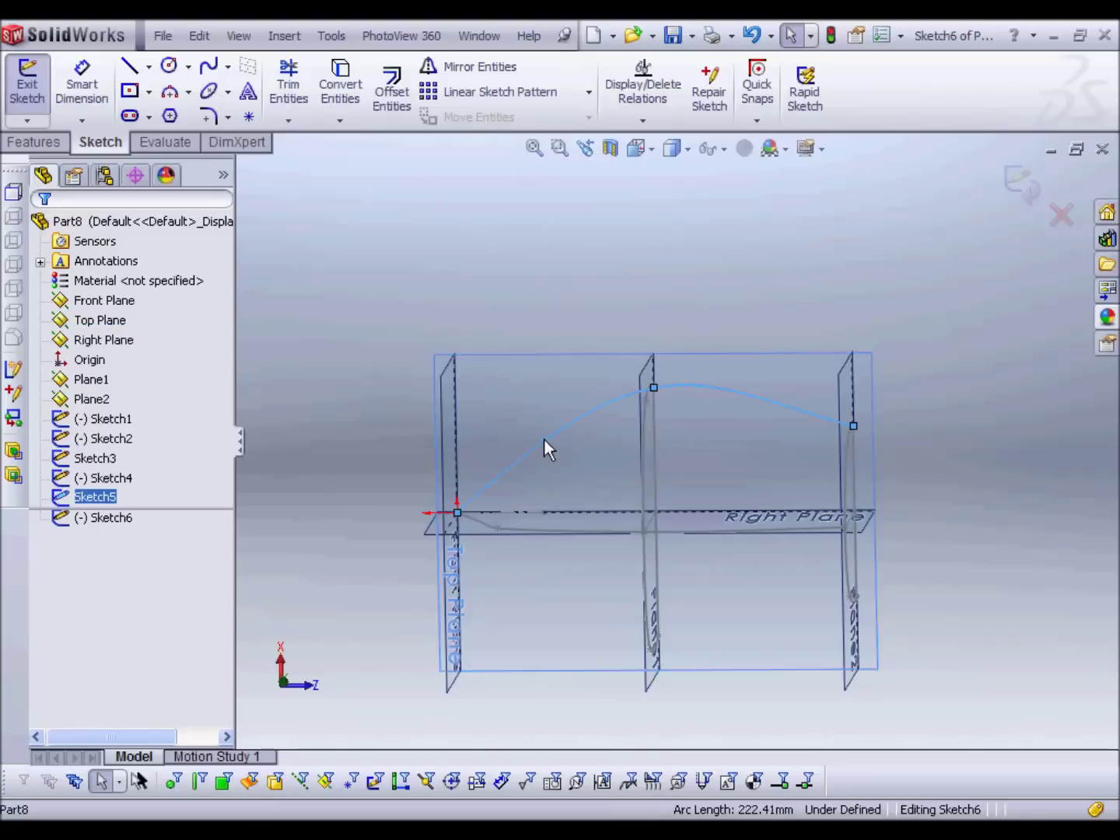
pyautogui.click(334, 78)
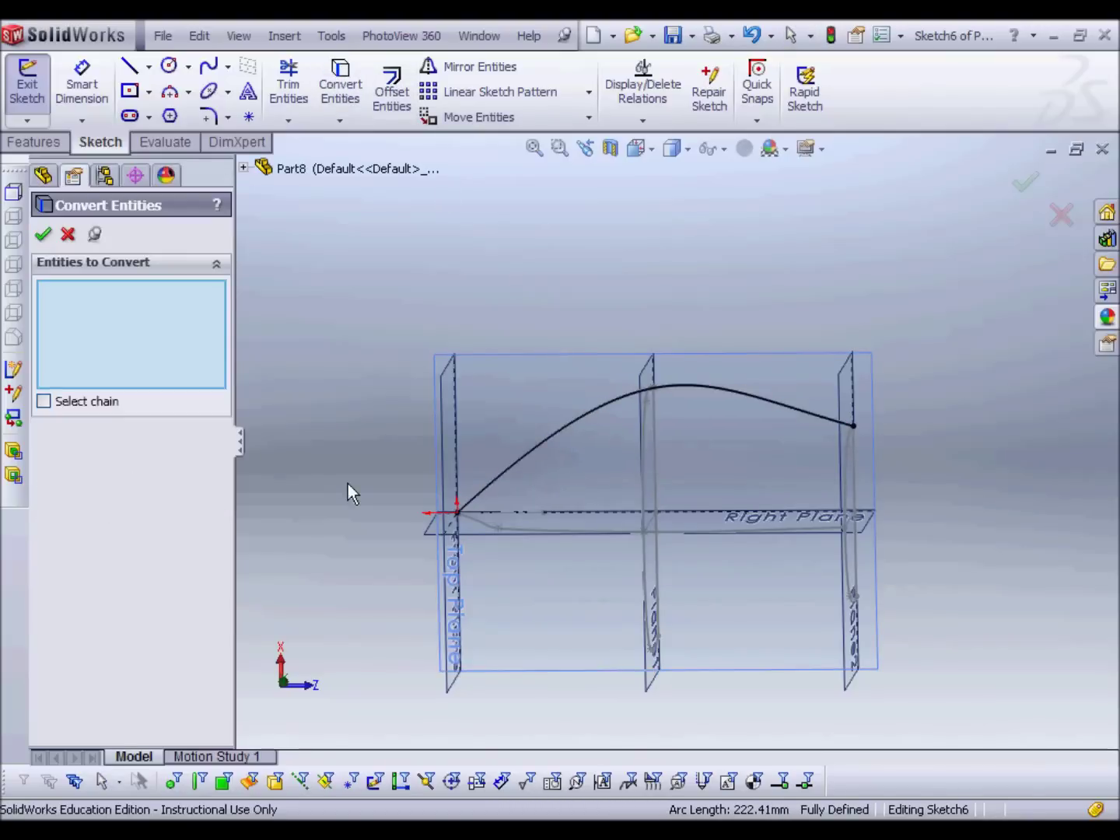
pyautogui.click(45, 235)
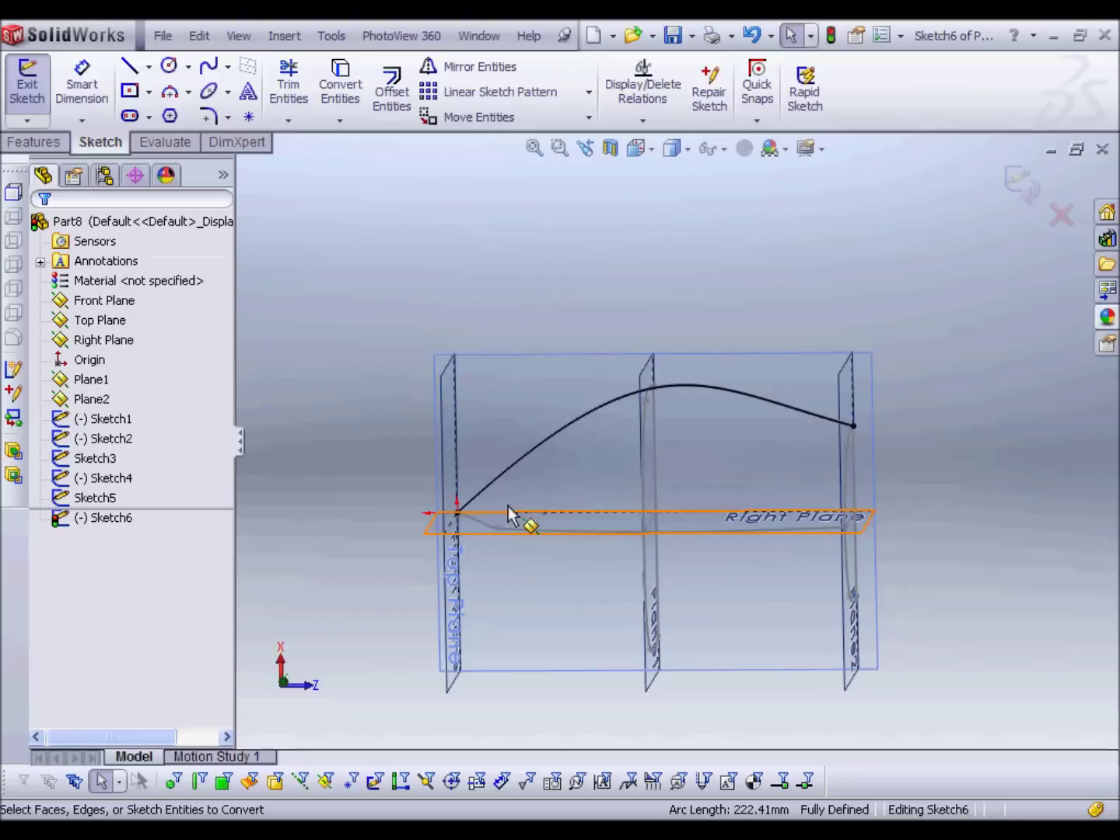
# Draw a construction centerline from the origin along the Right Plane, ending short of Plane1, and mirror the converted spline about it
pyautogui.click(149, 67)
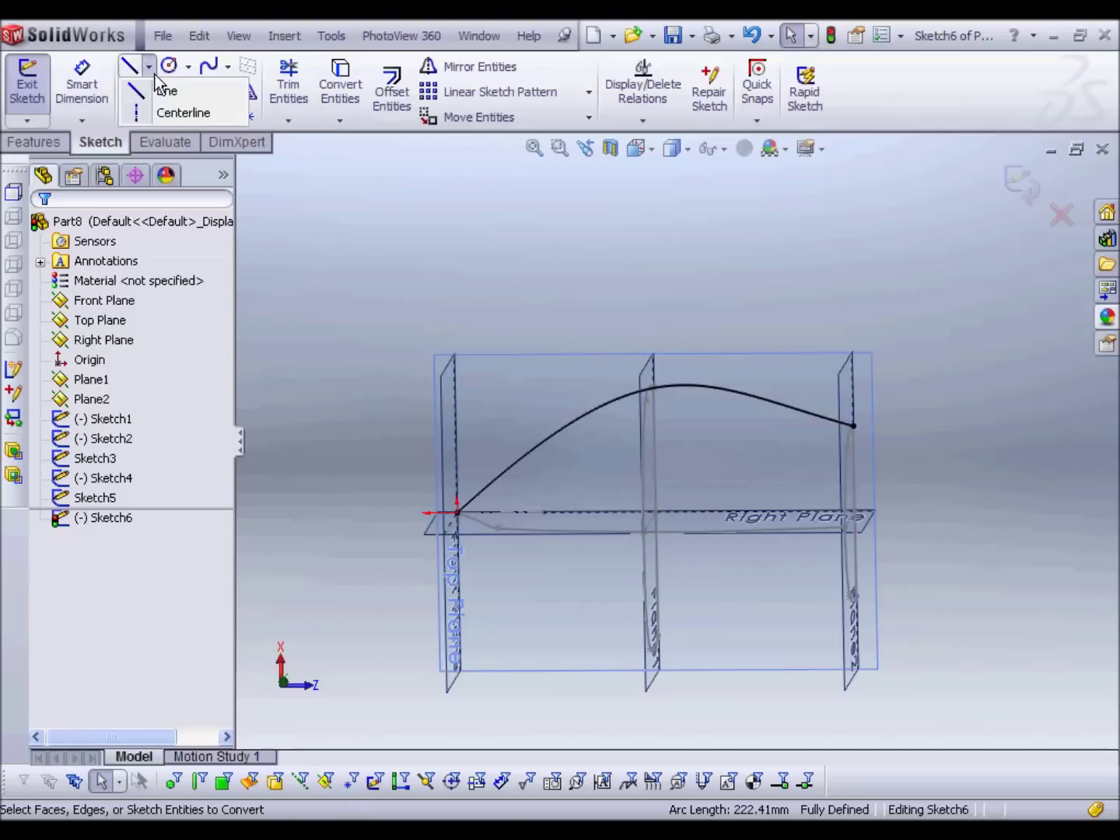
pyautogui.click(172, 116)
pyautogui.click(457, 512)
pyautogui.click(605, 513)
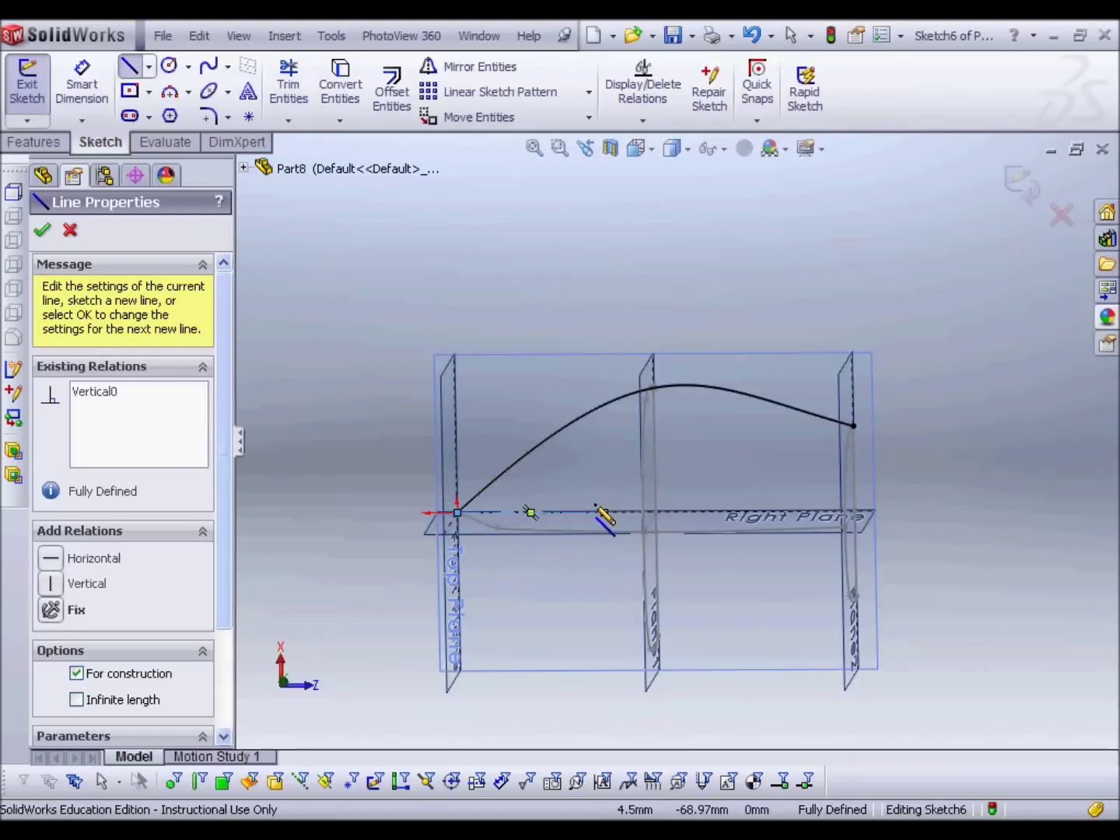
pyautogui.press('Escape')
pyautogui.click(525, 455)
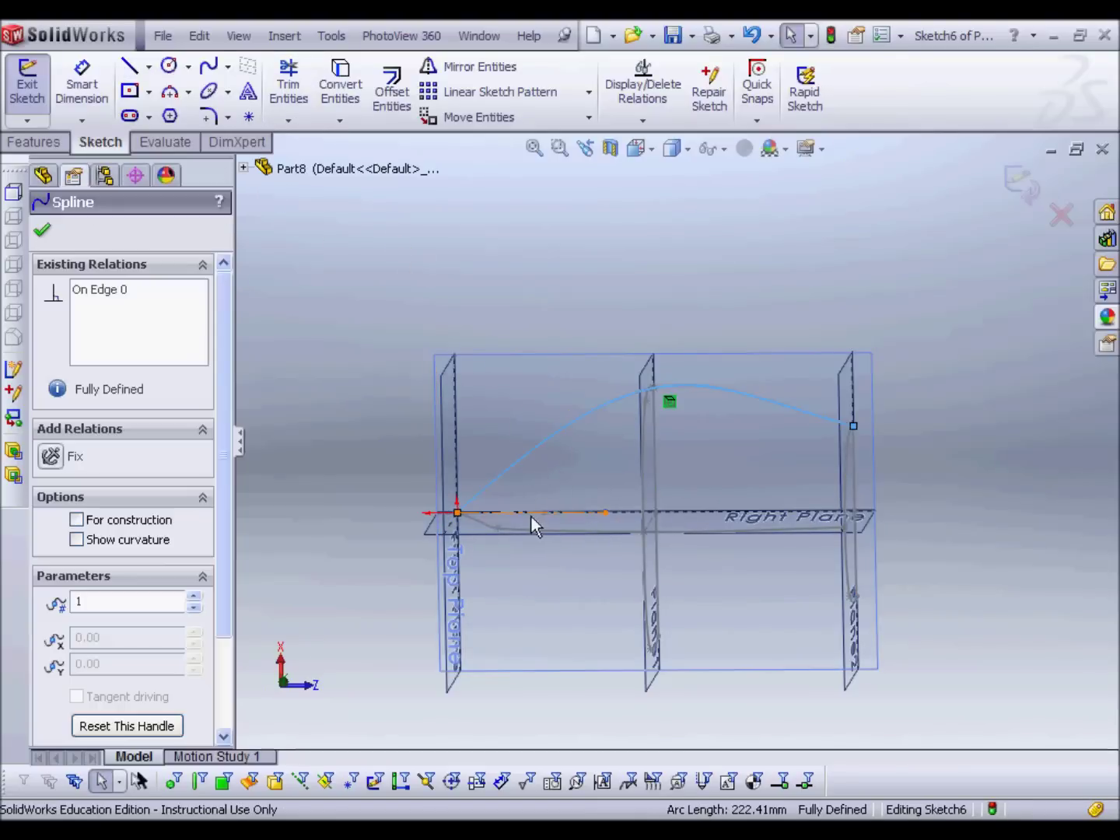
pyautogui.keyDown('ctrl'); pyautogui.click(530, 515); pyautogui.keyUp('ctrl')
pyautogui.click(479, 67)
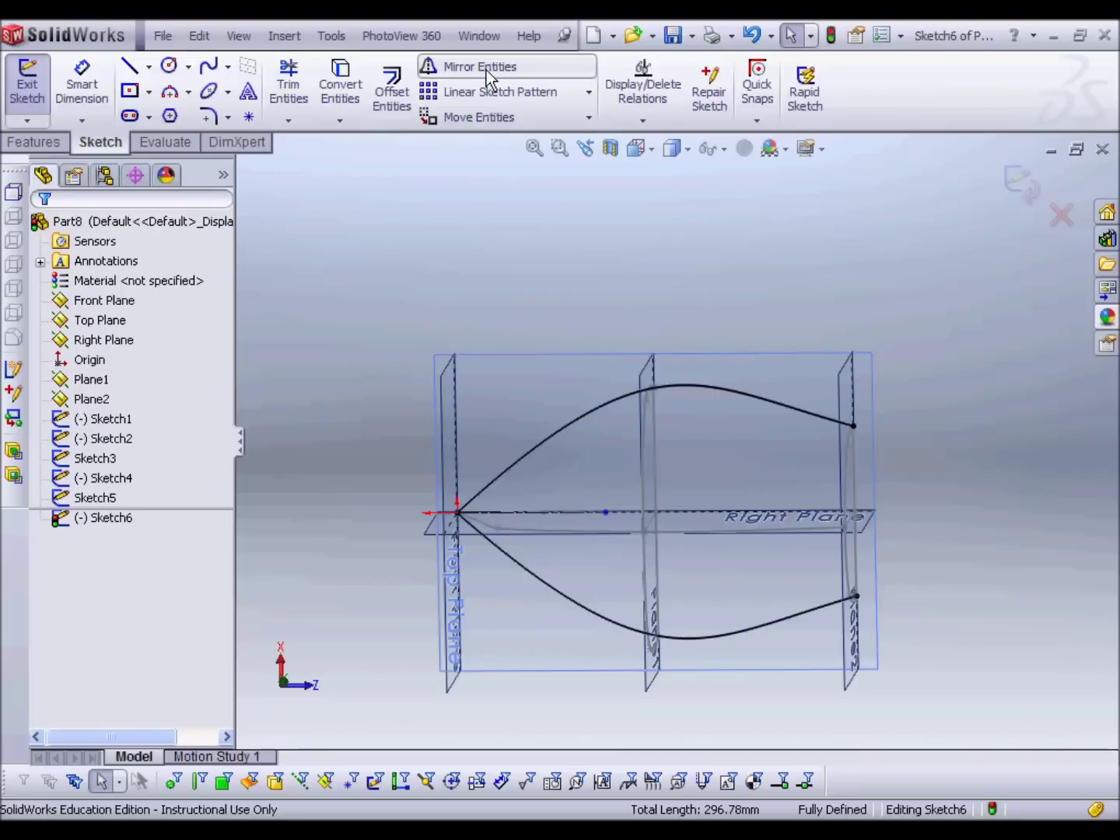
# Change the converted spline to construction geometry, keeping the mirrored spline solid, and finish the sketch
pyautogui.click(609, 408)
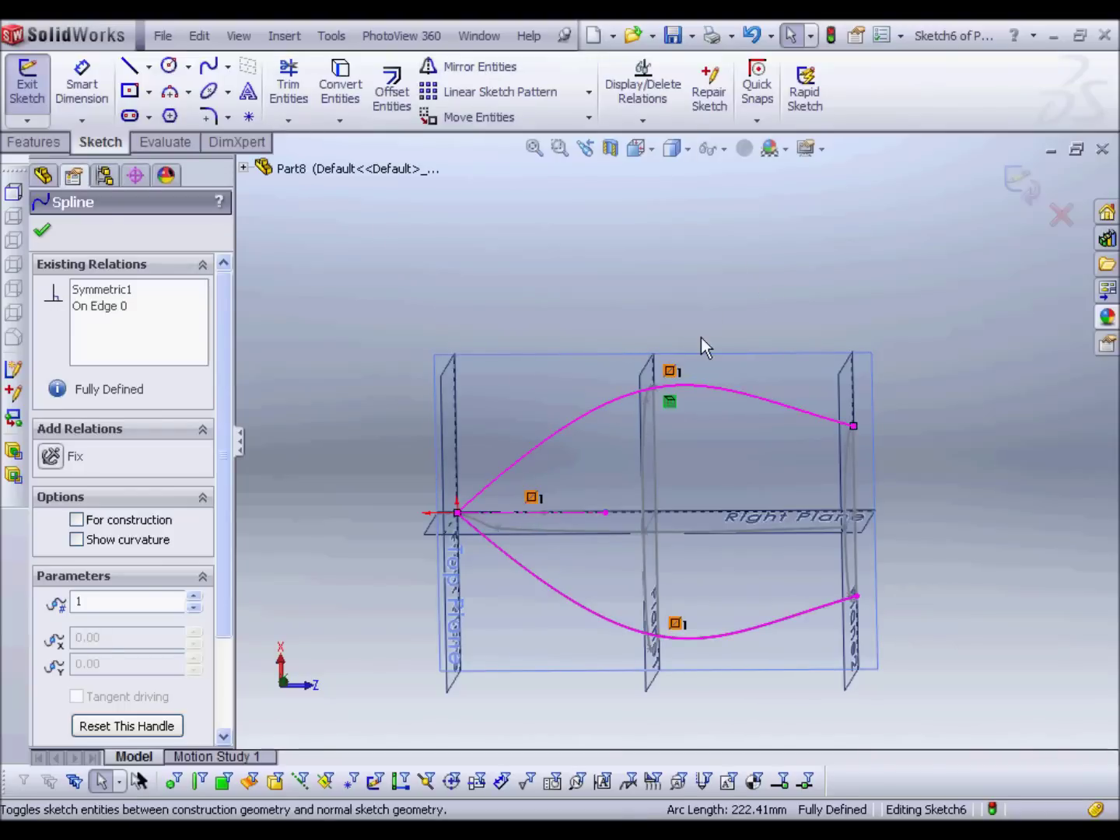
pyautogui.click(700, 337)
pyautogui.click(584, 414)
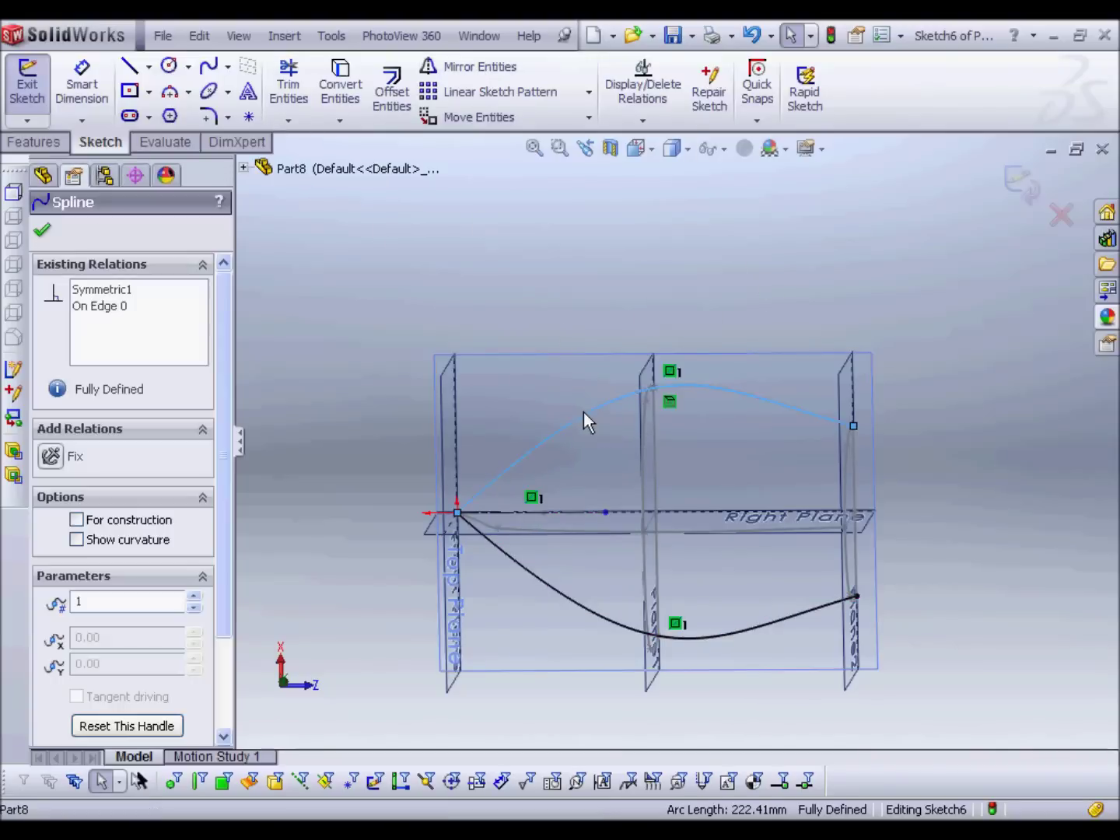
pyautogui.click(670, 346)
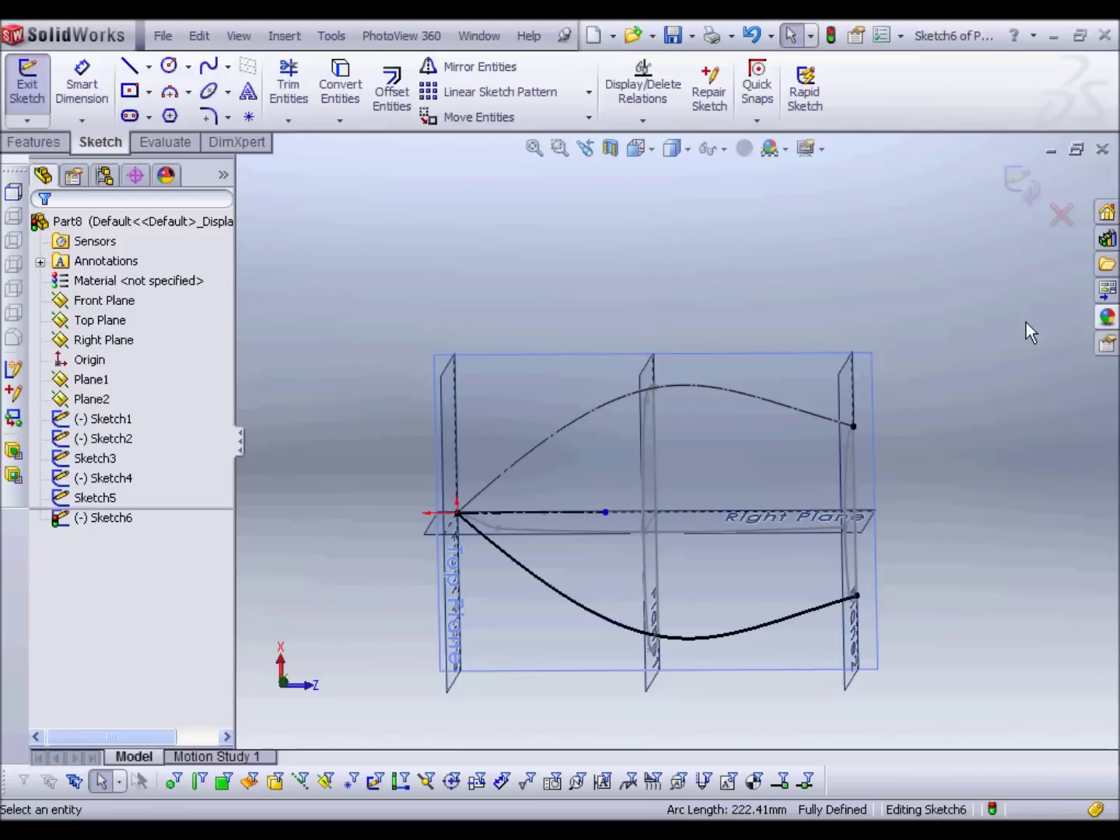
pyautogui.click(1017, 185)
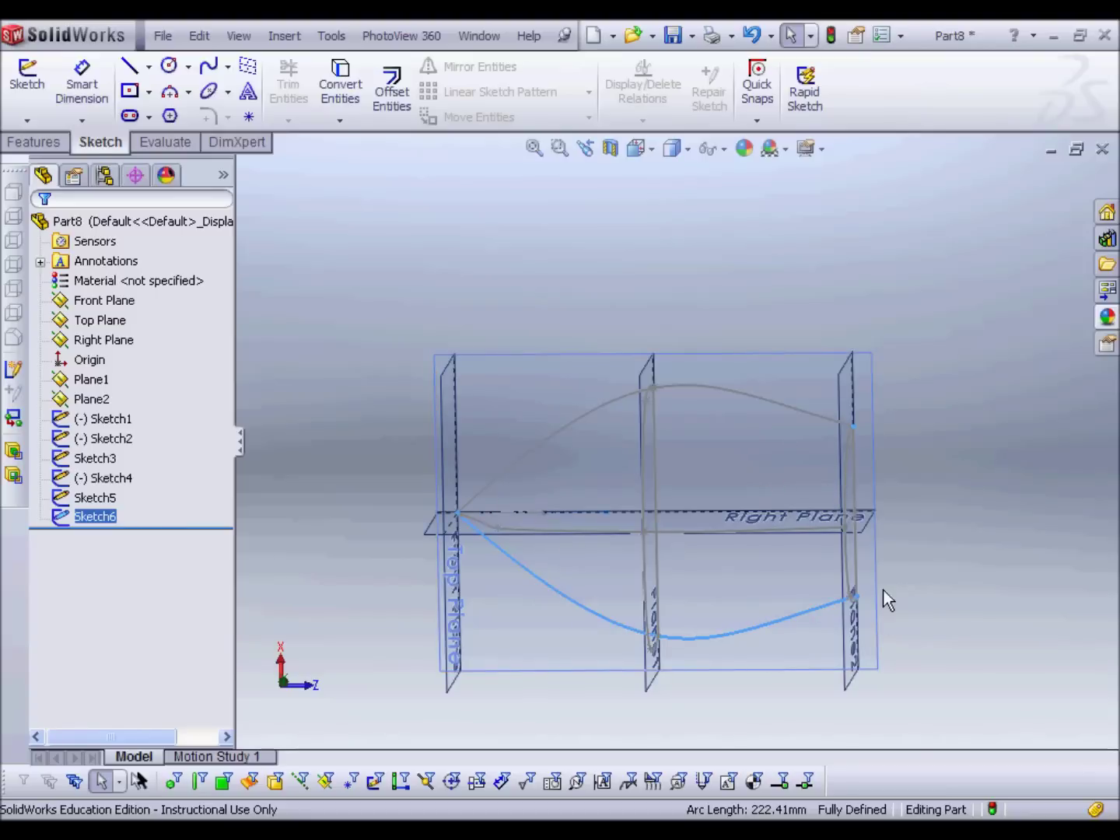
# Start a Lofted Boss/Base with the bow point, the Plane1 section and the Plane2 section as profiles, in that order
pyautogui.moveTo(893, 305)
pyautogui.mouseDown(button='middle')
pyautogui.moveTo(961, 451)
pyautogui.moveTo(942, 245)
pyautogui.moveTo(982, 291)
pyautogui.moveTo(962, 296)
pyautogui.mouseUp(button='middle')
pyautogui.click(962, 297)
pyautogui.moveTo(918, 367)
pyautogui.mouseDown(button='middle')
pyautogui.moveTo(970, 389)
pyautogui.moveTo(910, 304)
pyautogui.moveTo(877, 351)
pyautogui.moveTo(885, 303)
pyautogui.moveTo(905, 408)
pyautogui.moveTo(893, 392)
pyautogui.moveTo(906, 371)
pyautogui.moveTo(915, 395)
pyautogui.mouseUp(button='middle')
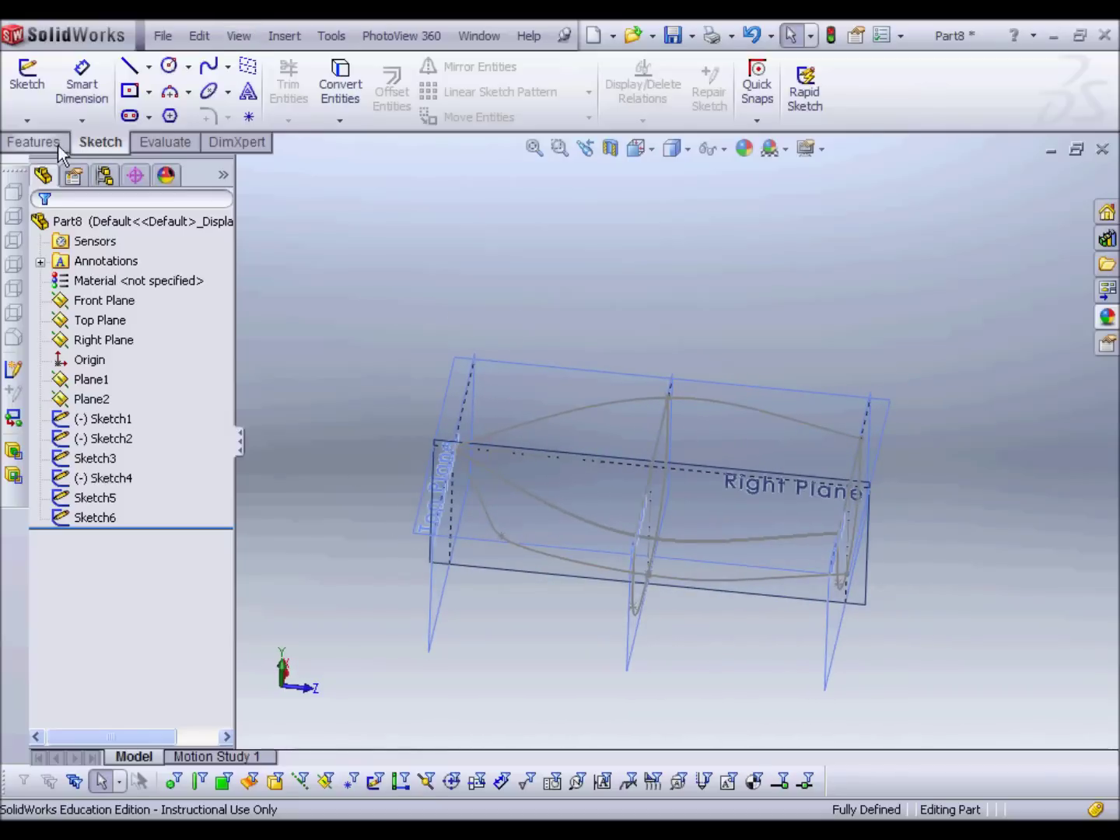
pyautogui.click(34, 142)
pyautogui.click(186, 98)
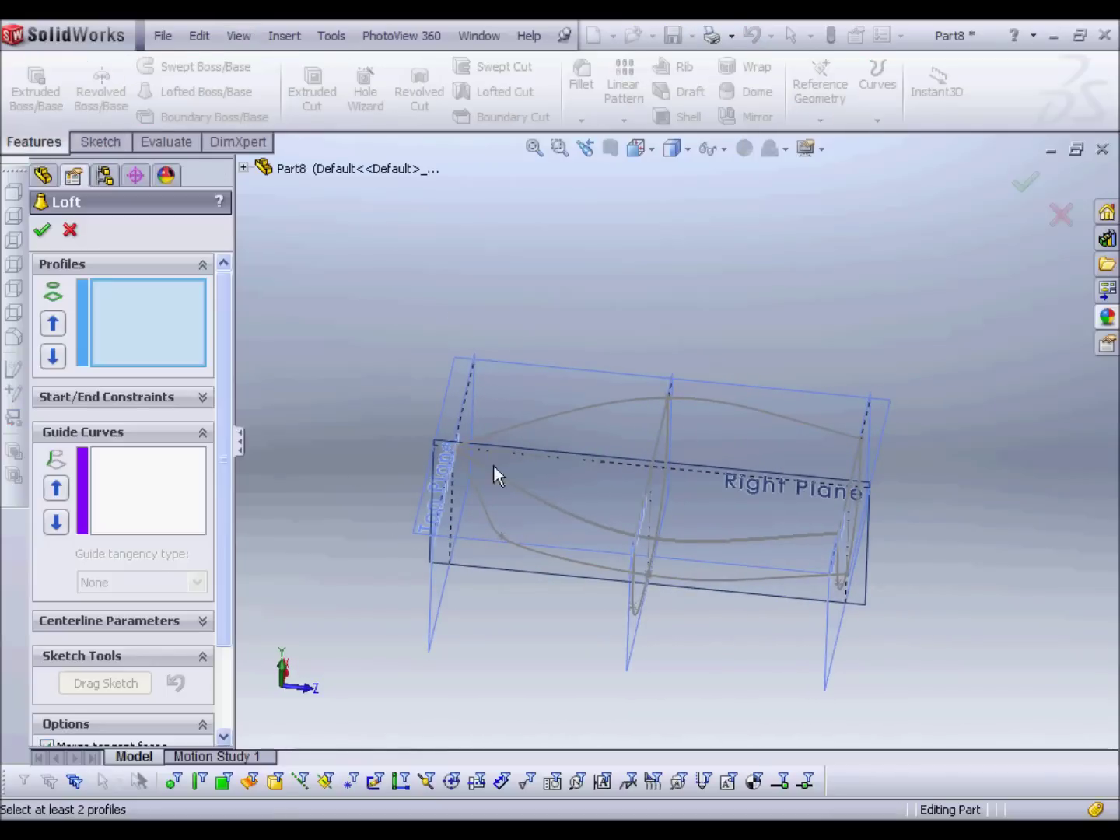
pyautogui.scroll(-3, 459, 457)
pyautogui.click(465, 455)
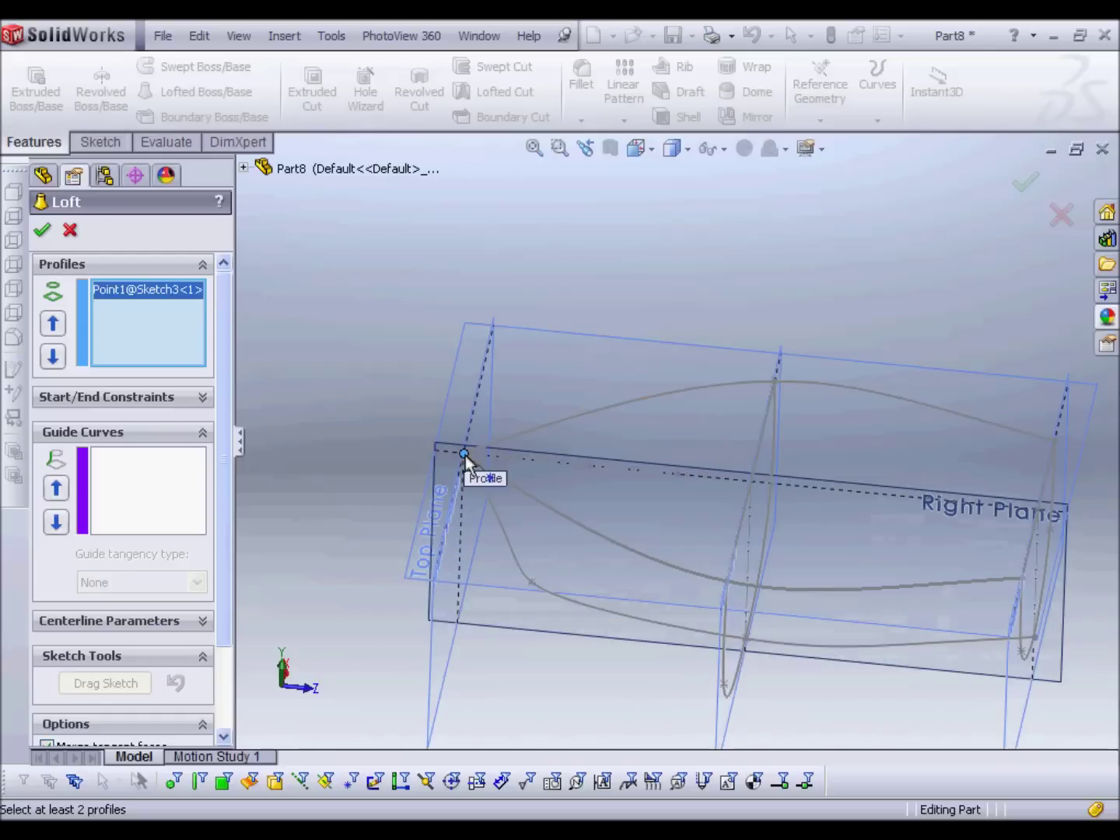
pyautogui.click(765, 425)
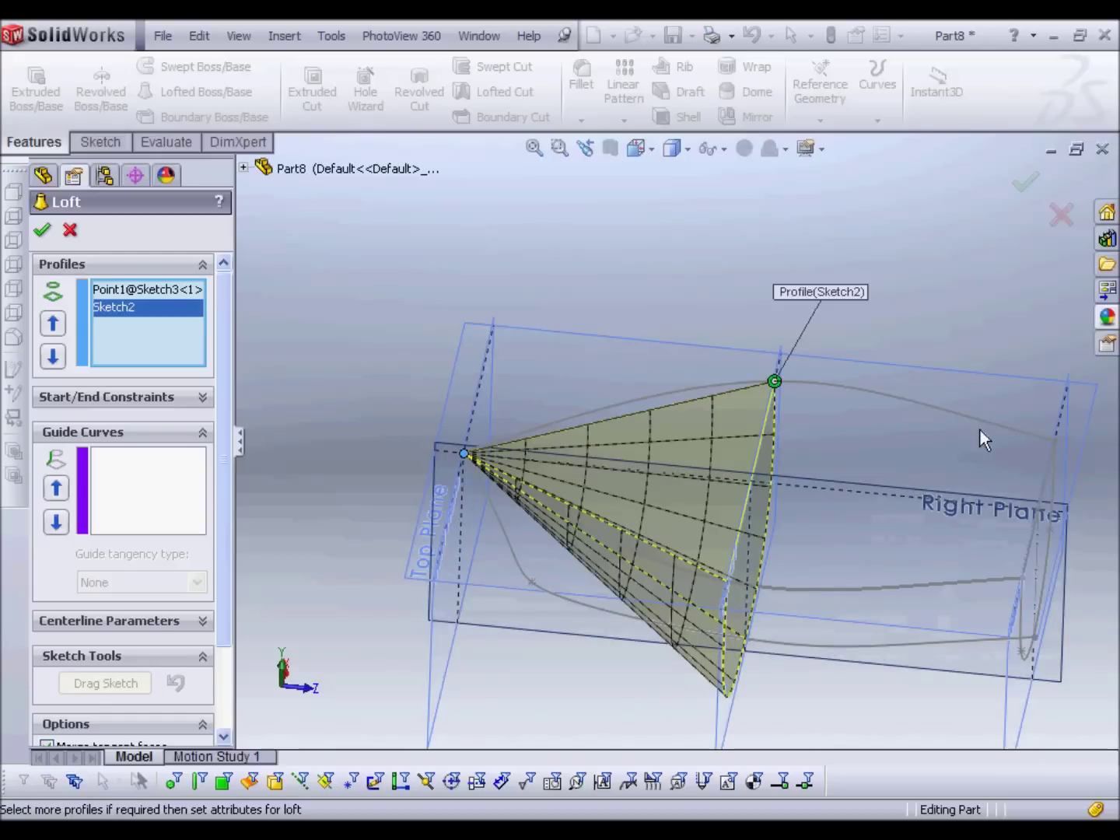
pyautogui.click(1047, 466)
# Add the keel spline to the loft as its first guide curve
pyautogui.moveTo(646, 333); pyautogui.dragTo(584, 606, button='middle')
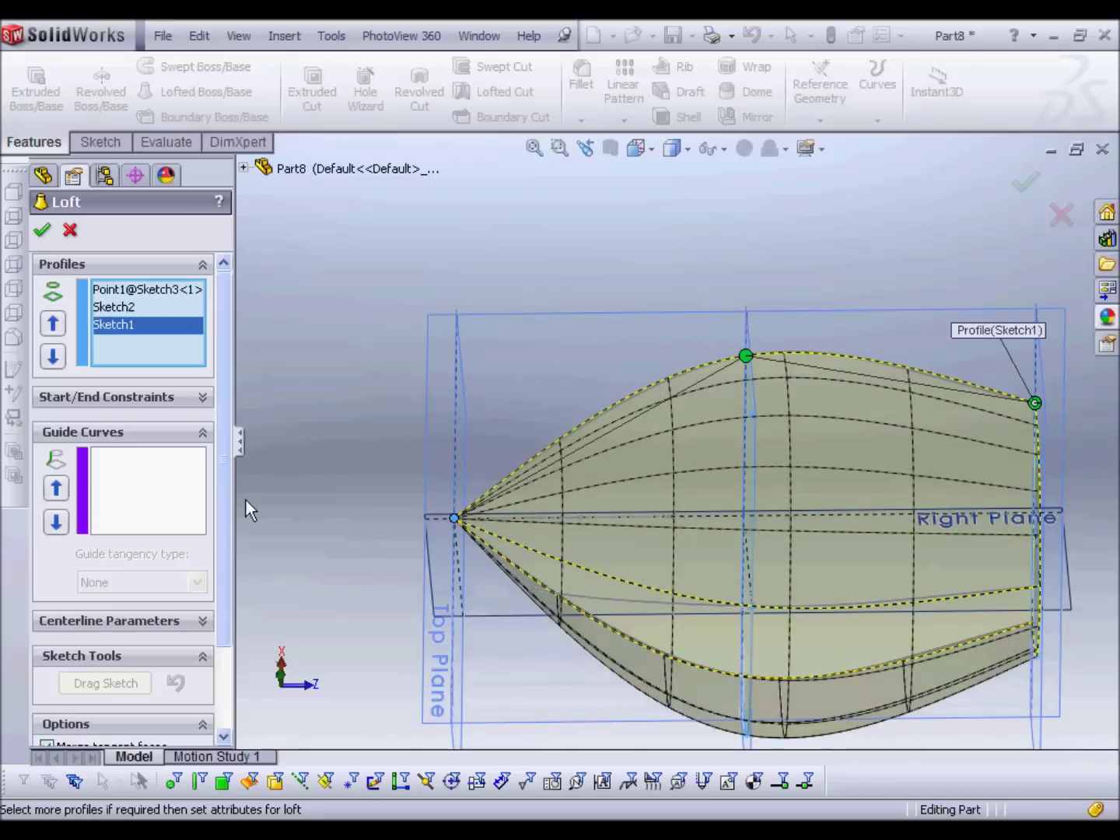
pyautogui.moveTo(519, 596)
pyautogui.mouseDown(button='middle')
pyautogui.moveTo(620, 555)
pyautogui.moveTo(500, 598)
pyautogui.mouseUp(button='middle')
pyautogui.click(508, 570)
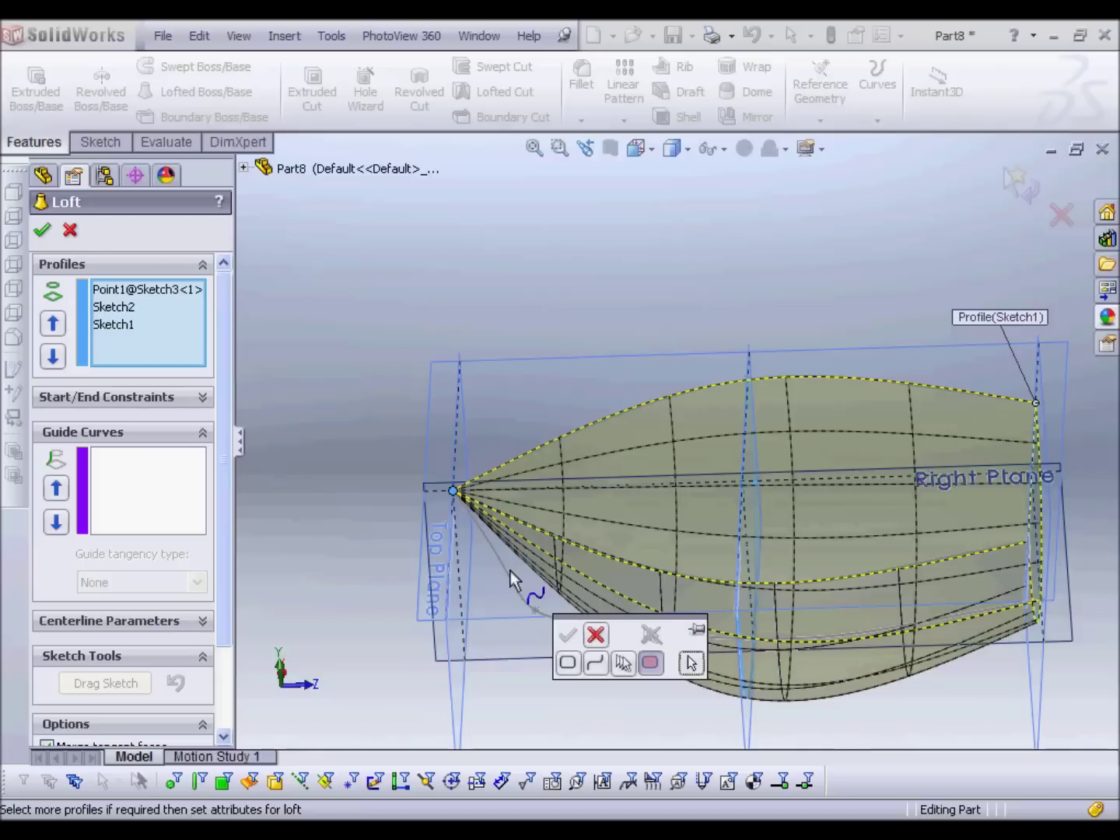
pyautogui.click(155, 499)
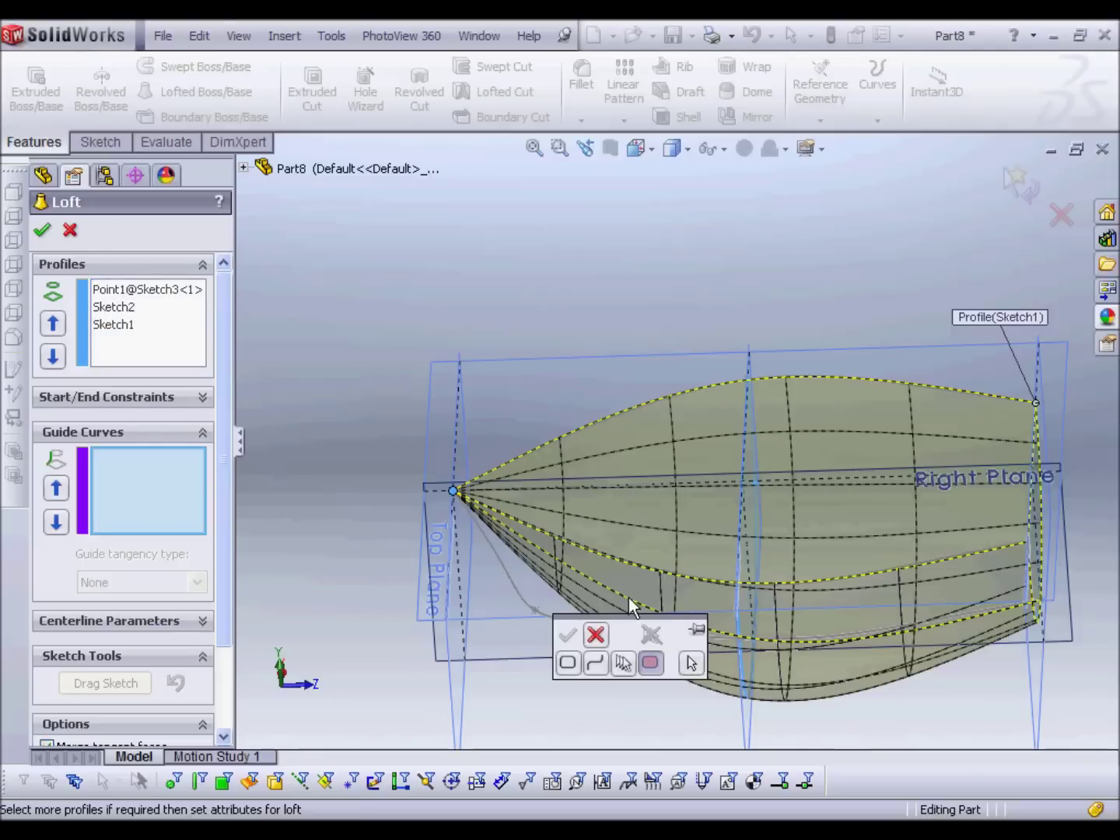
pyautogui.click(592, 626)
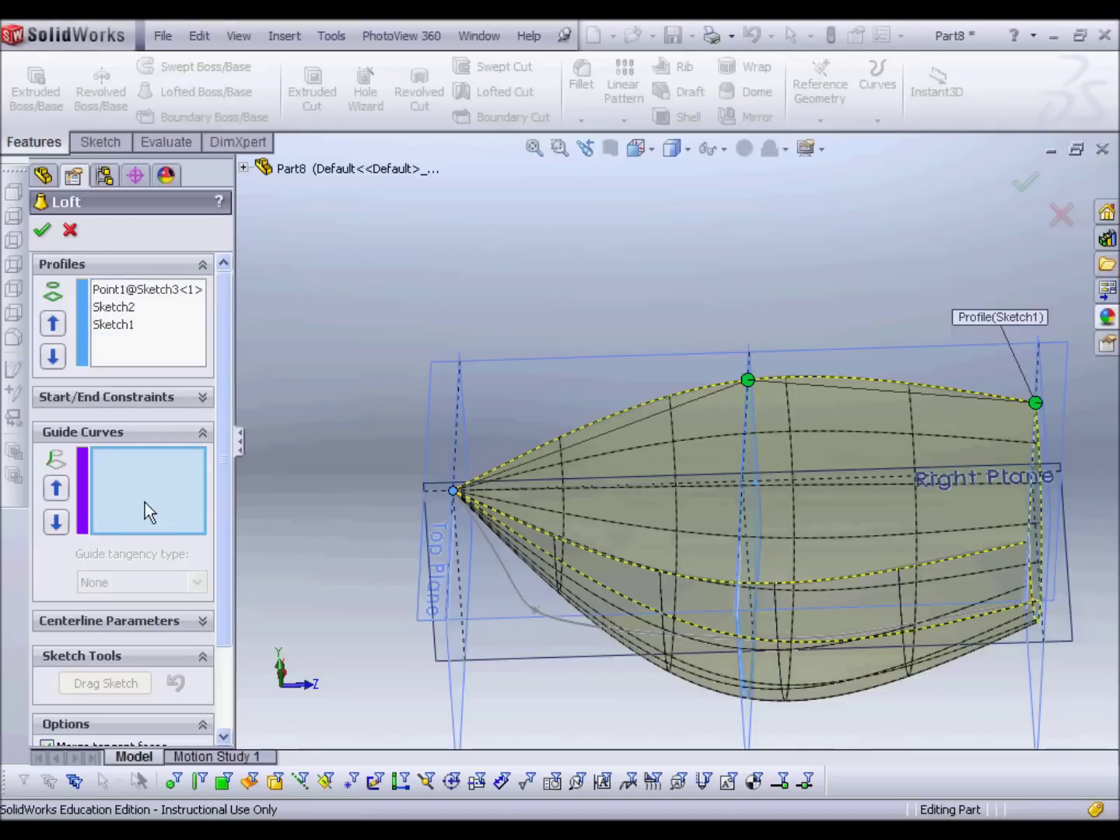
pyautogui.click(498, 557)
# Add the original Top Plane side spline to the loft as the second guide curve
pyautogui.moveTo(637, 668)
pyautogui.mouseDown(button='middle')
pyautogui.moveTo(631, 574)
pyautogui.moveTo(627, 592)
pyautogui.moveTo(663, 585)
pyautogui.moveTo(661, 564)
pyautogui.moveTo(609, 600)
pyautogui.mouseUp(button='middle')
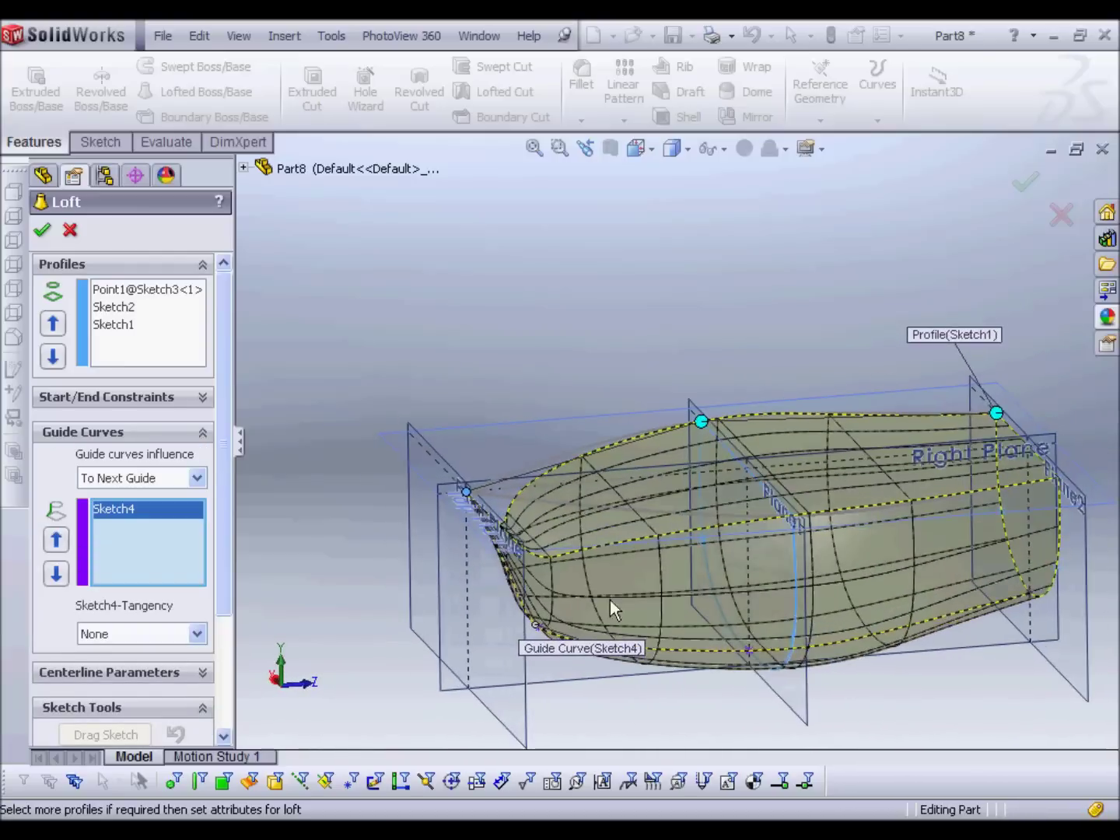
pyautogui.moveTo(510, 510); pyautogui.dragTo(531, 567, button='middle')
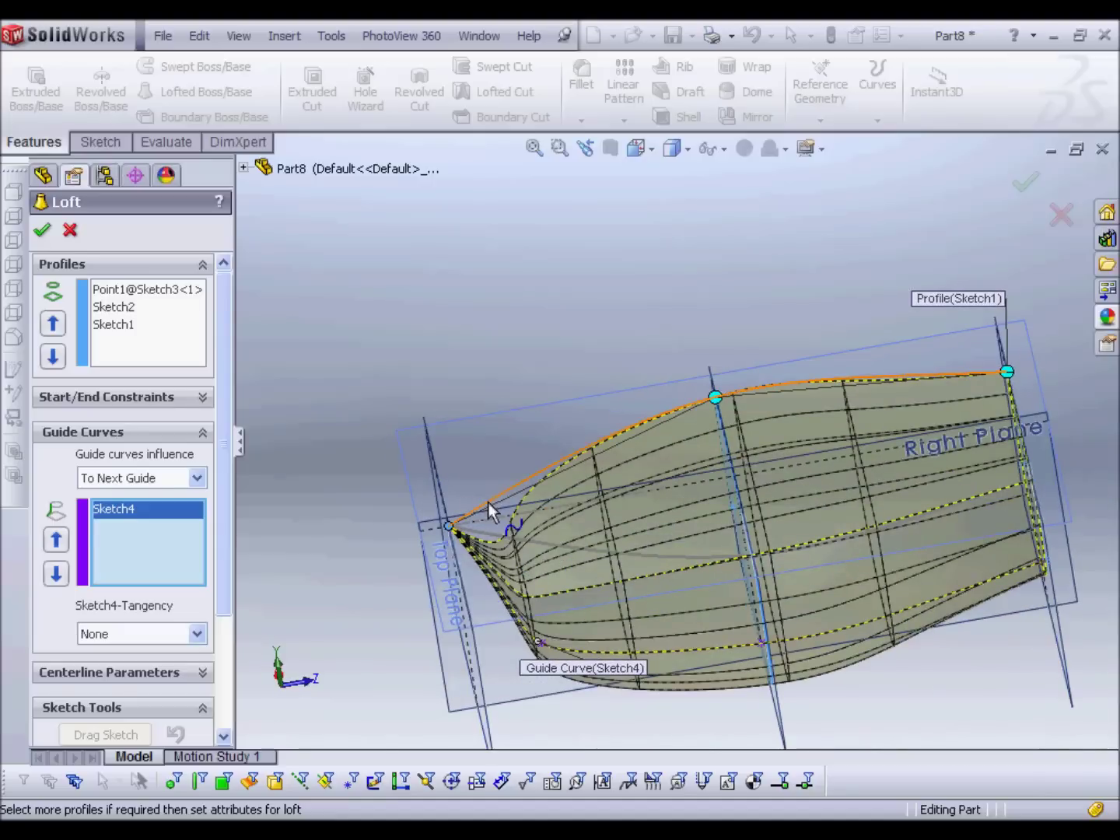
pyautogui.click(488, 502)
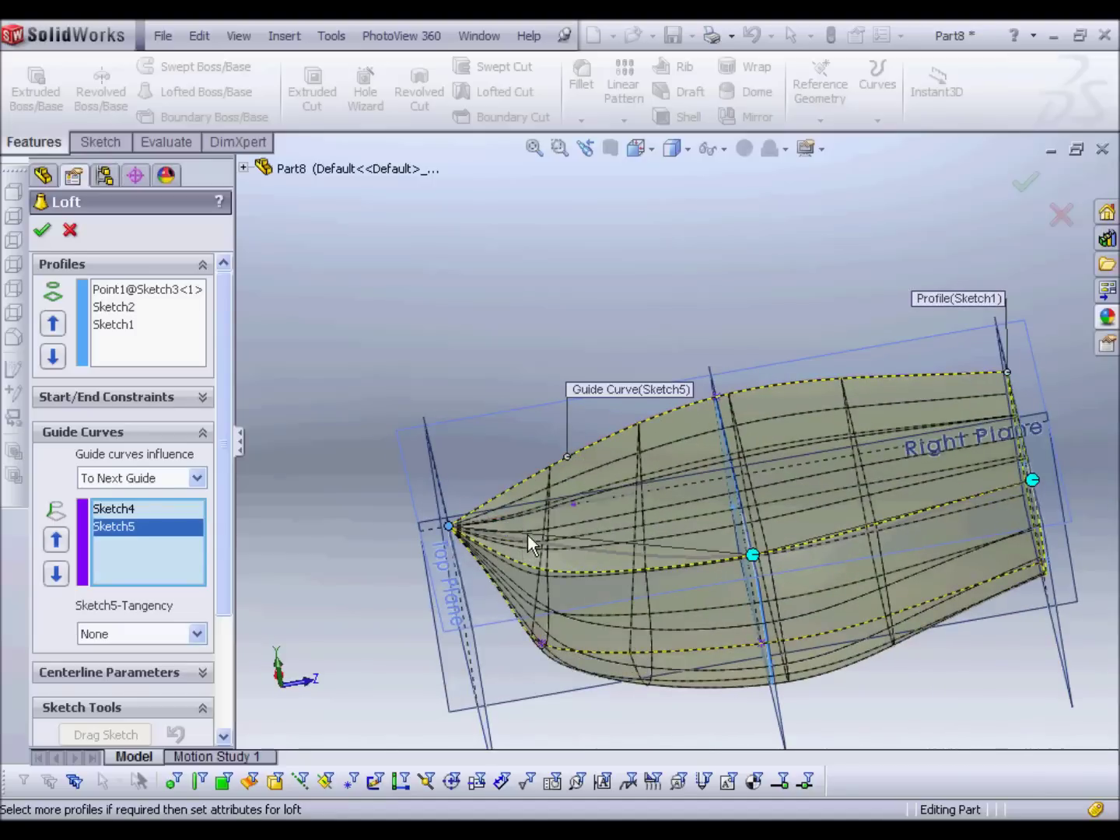
# Add the mirrored side spline to the loft as the third guide curve and complete the hull loft
pyautogui.click(528, 536)
pyautogui.moveTo(654, 534)
pyautogui.mouseDown(button='middle')
pyautogui.moveTo(698, 424)
pyautogui.moveTo(642, 560)
pyautogui.moveTo(655, 700)
pyautogui.moveTo(642, 674)
pyautogui.moveTo(622, 459)
pyautogui.moveTo(602, 474)
pyautogui.mouseUp(button='middle')
pyautogui.click(44, 228)
pyautogui.moveTo(577, 359); pyautogui.dragTo(638, 545, button='middle')
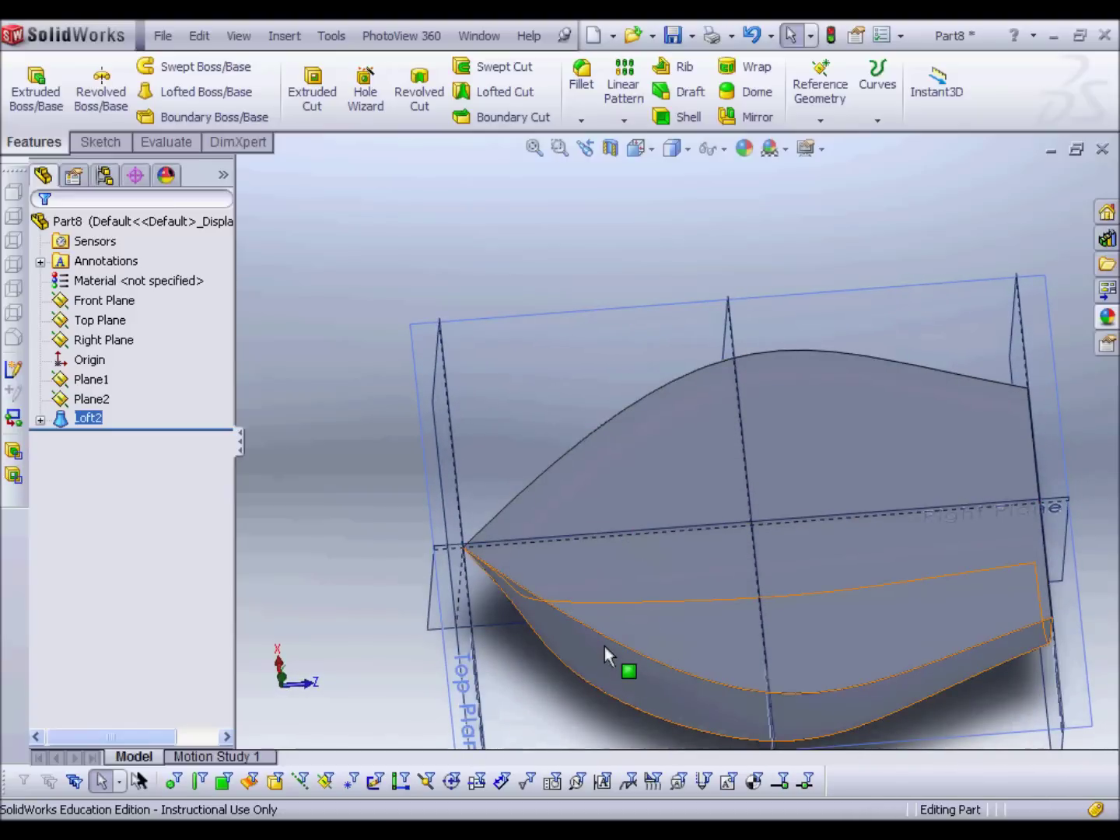
# Edit the loft's Plane1 section, move its side spline point inward to narrow the lower hull, and rebuild the loft
pyautogui.moveTo(661, 630); pyautogui.dragTo(587, 542, button='middle')
pyautogui.click(40, 420)
pyautogui.click(116, 458)
pyautogui.rightClick(114, 461)
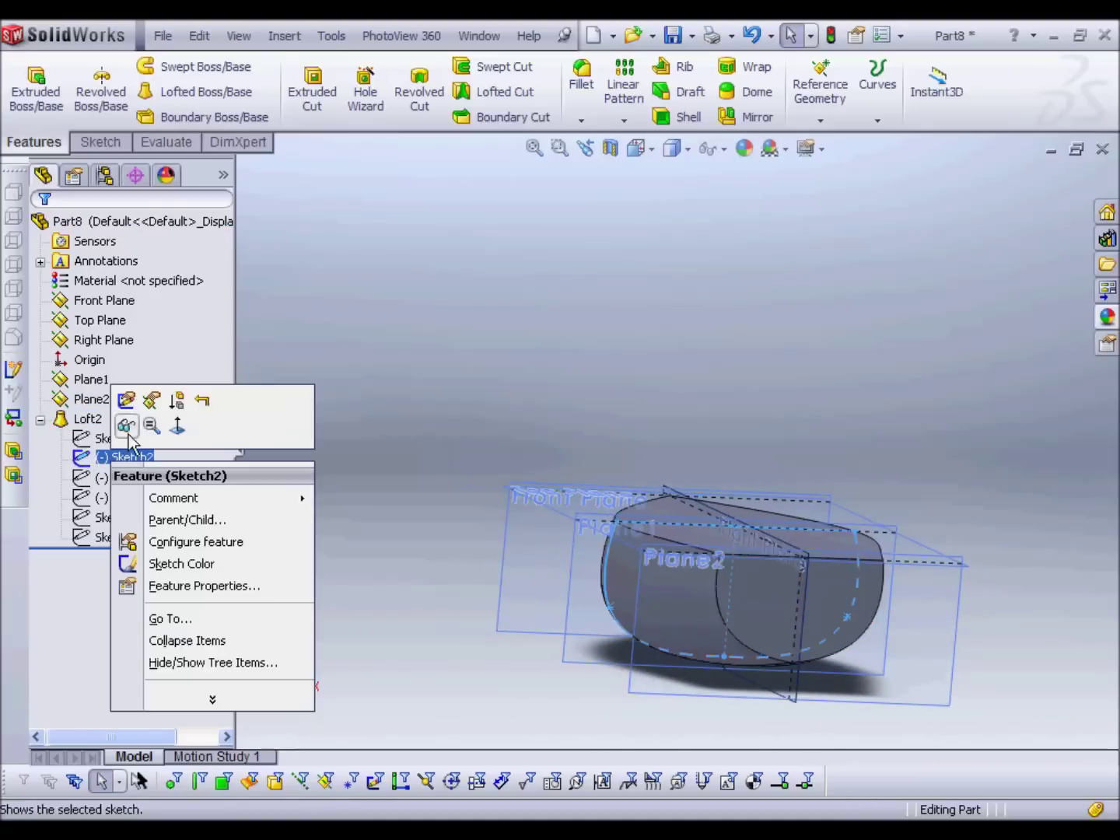
pyautogui.click(127, 402)
pyautogui.moveTo(610, 608); pyautogui.dragTo(647, 612)
pyautogui.click(1018, 185)
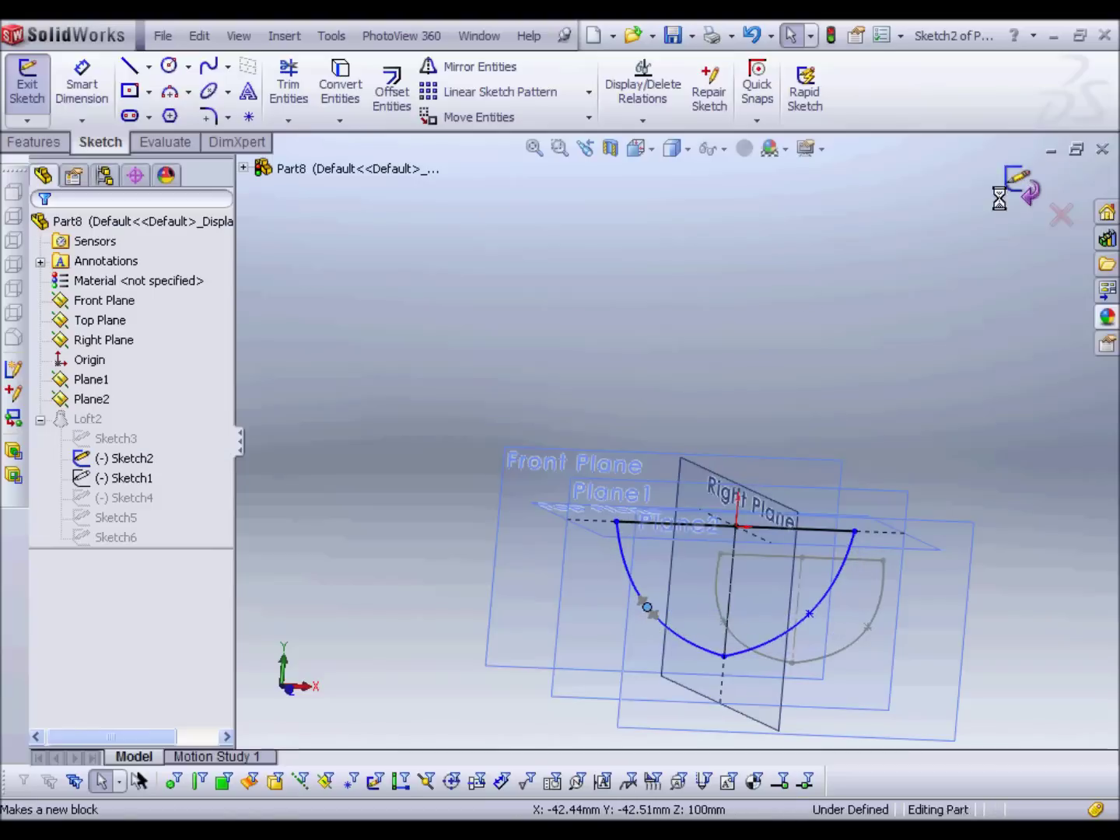
pyautogui.moveTo(658, 327); pyautogui.dragTo(791, 381, button='middle')
pyautogui.moveTo(716, 375); pyautogui.dragTo(721, 409, button='middle')
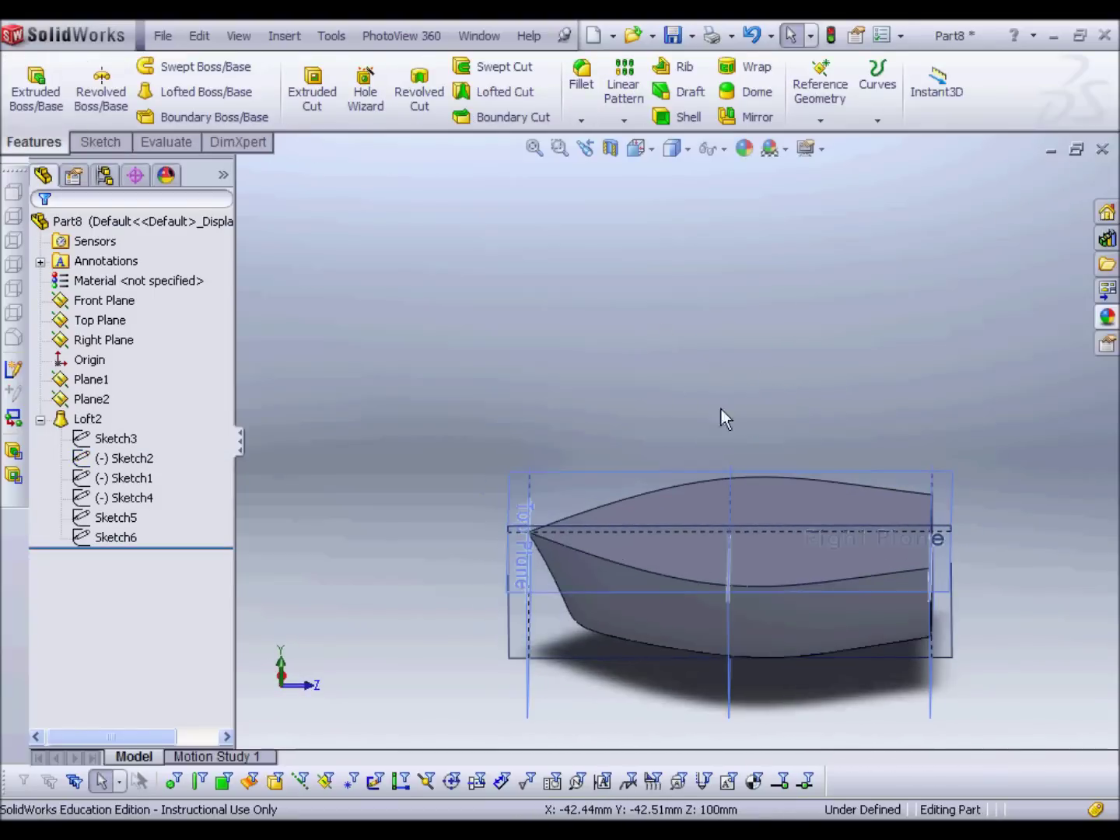
# Shell the hull with a 3 mm wall thickness, removing the flat deck face
pyautogui.moveTo(909, 357); pyautogui.dragTo(815, 392, button='middle')
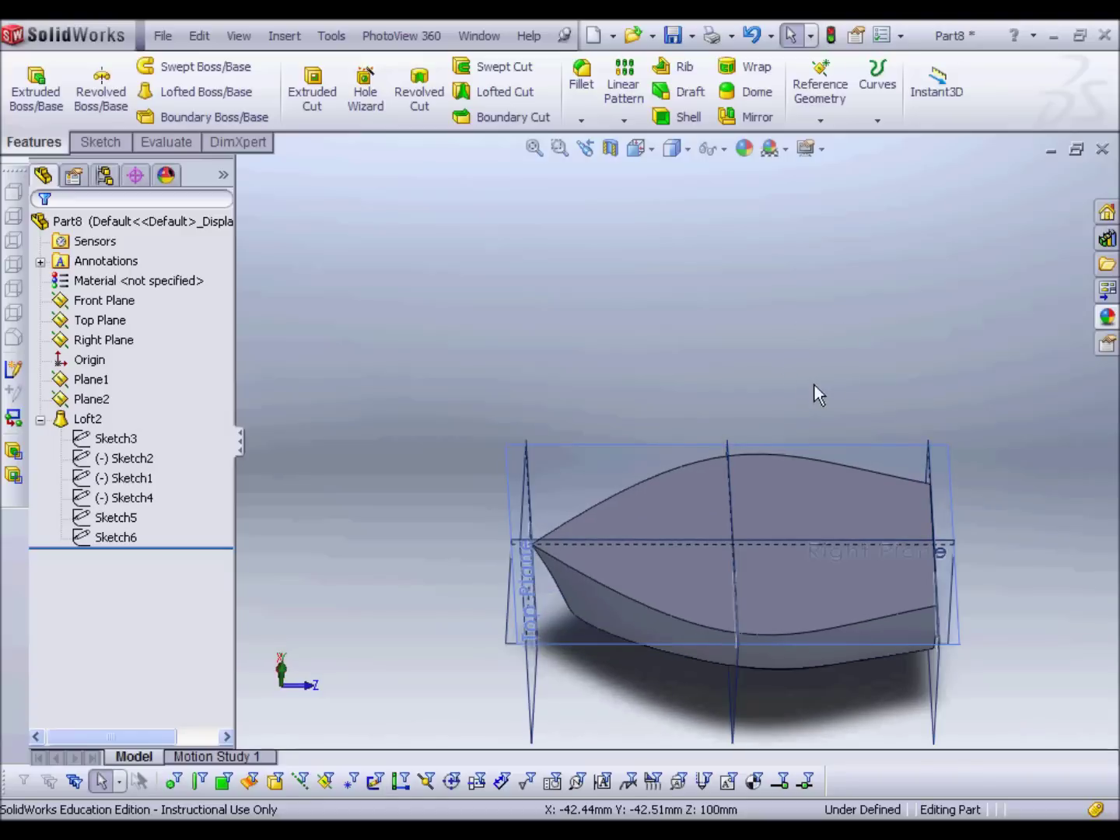
pyautogui.click(672, 125)
pyautogui.click(767, 516)
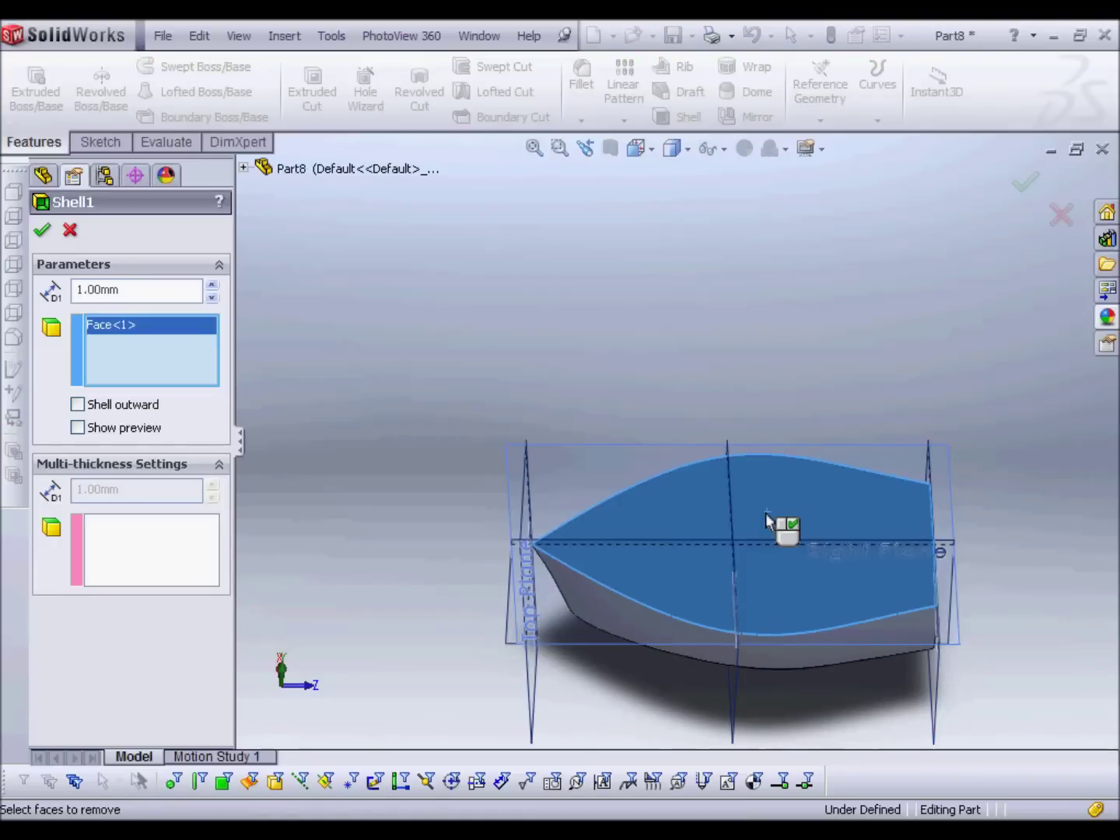
pyautogui.click(42, 231)
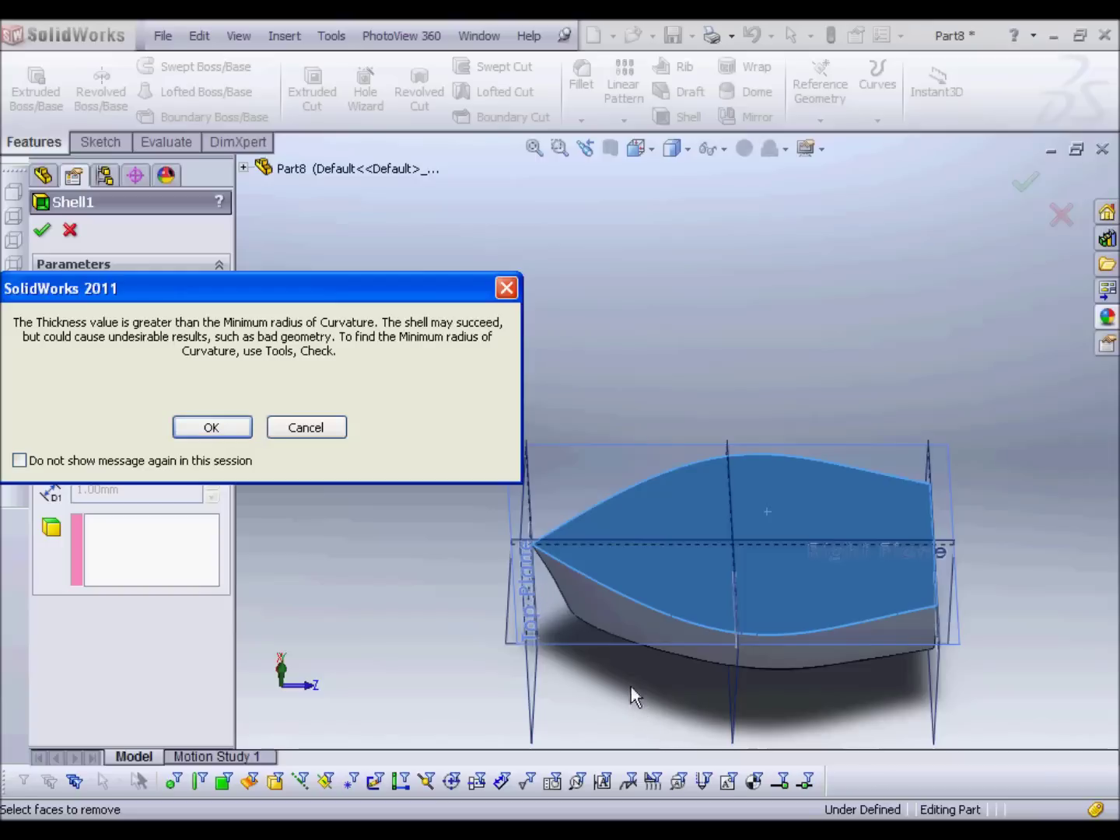
# Examine the shelled hull's walls, checking the bow tip closely and the interior from several angles
pyautogui.moveTo(678, 706); pyautogui.dragTo(727, 640, button='middle')
pyautogui.scroll(-4, 585, 516)
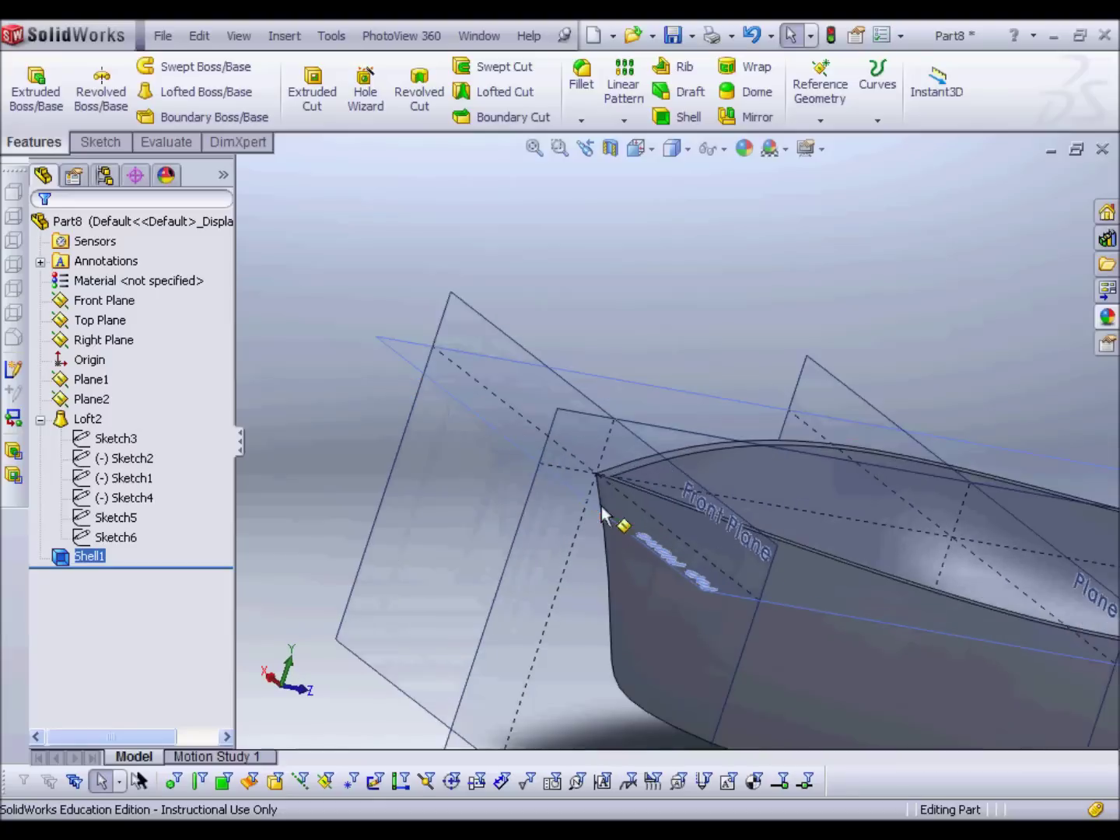
pyautogui.scroll(-5, 599, 493)
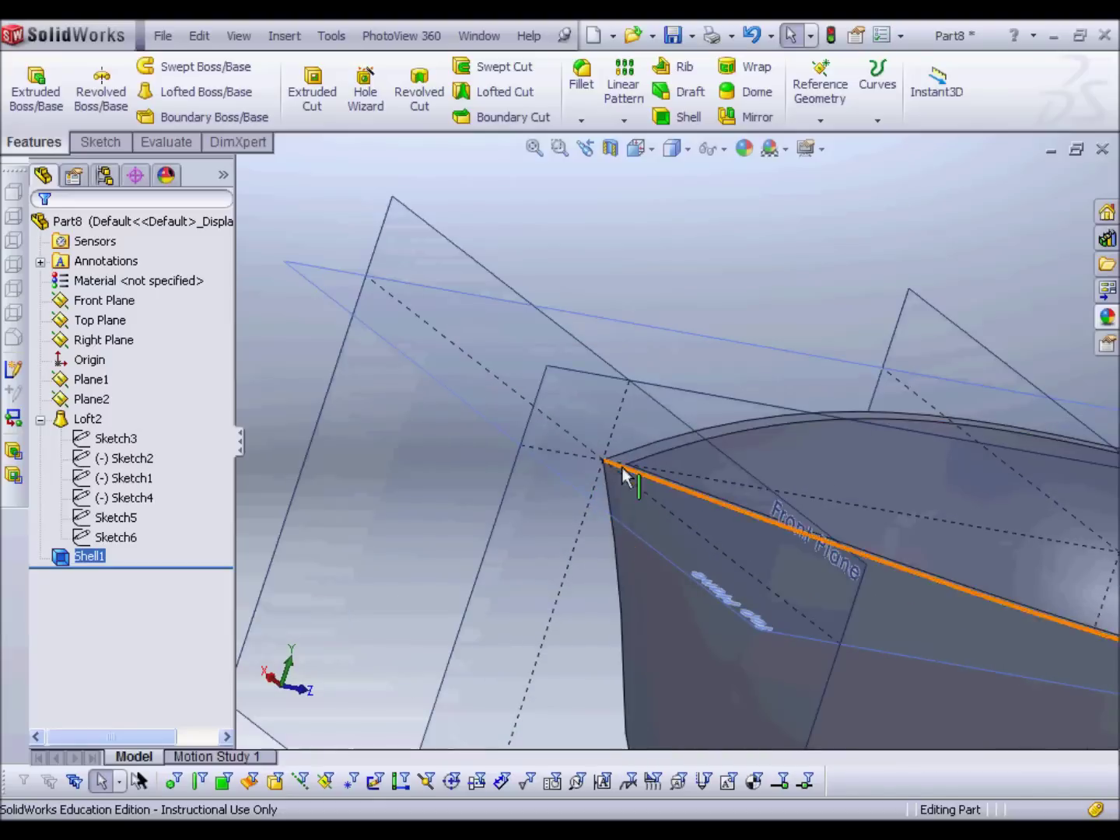
pyautogui.moveTo(635, 460); pyautogui.dragTo(599, 514, button='middle')
pyautogui.scroll(4, 601, 521)
pyautogui.scroll(3, 735, 599)
pyautogui.moveTo(759, 502); pyautogui.dragTo(729, 424, button='middle')
pyautogui.scroll(-3, 727, 420)
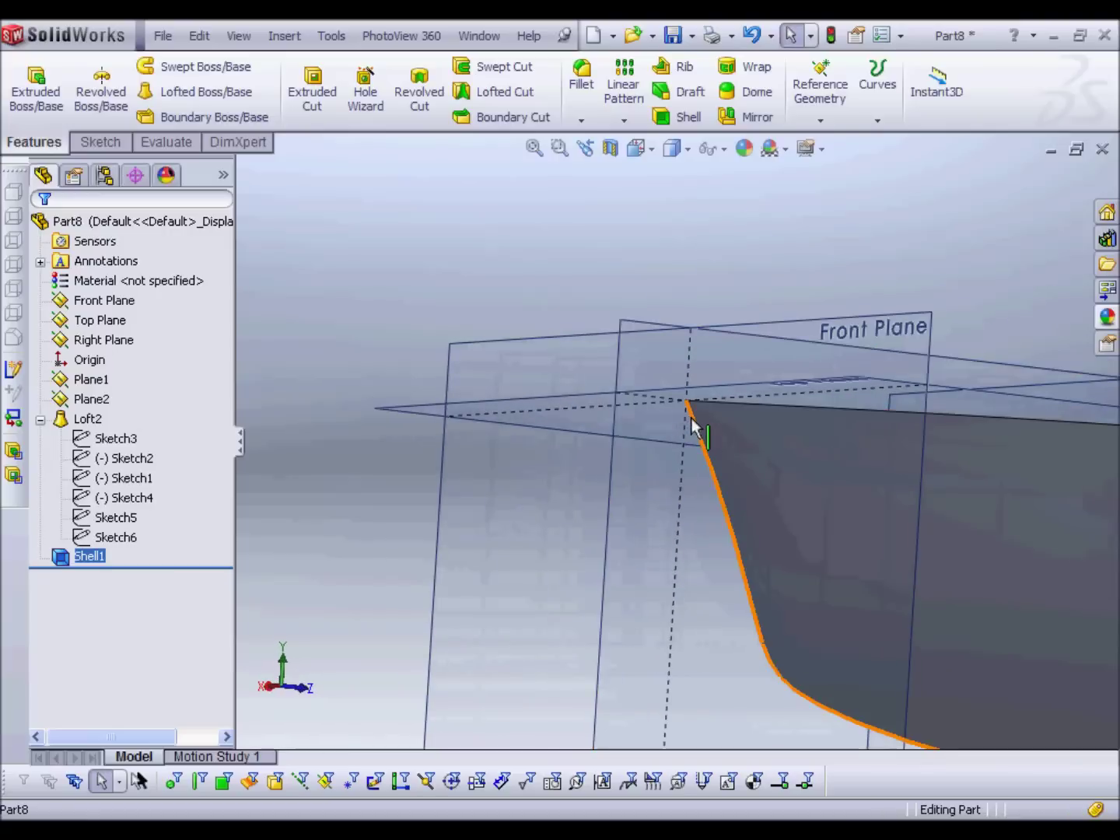
pyautogui.moveTo(839, 694); pyautogui.dragTo(757, 641, button='middle')
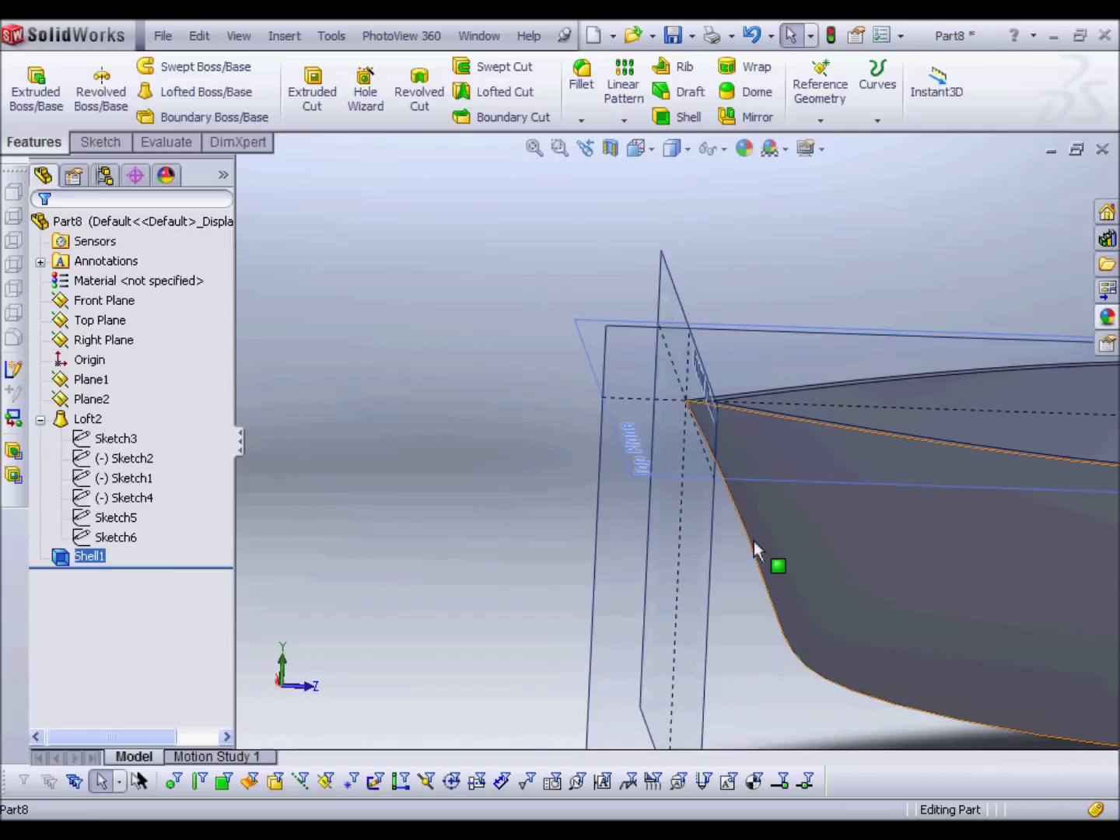
pyautogui.scroll(5, 753, 539)
pyautogui.moveTo(781, 472); pyautogui.dragTo(773, 558, button='middle')
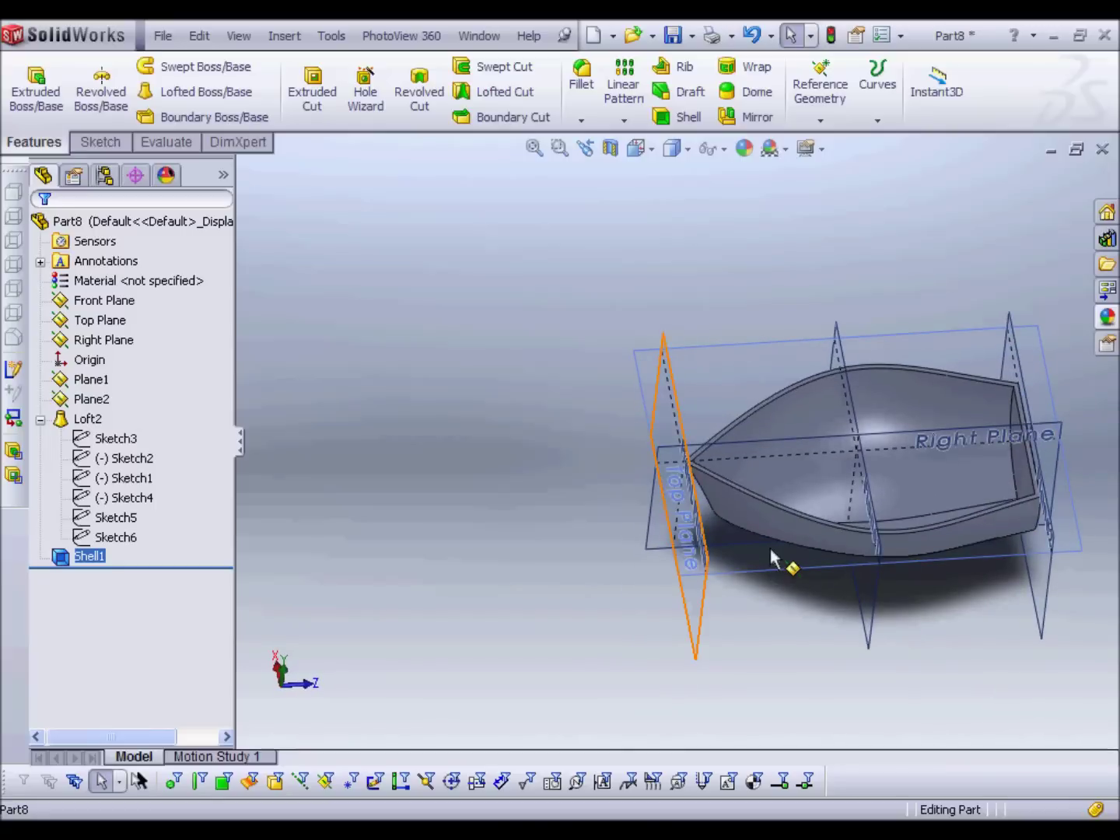
pyautogui.moveTo(953, 526); pyautogui.dragTo(922, 506, button='middle')
pyautogui.moveTo(690, 539); pyautogui.dragTo(830, 429, button='middle')
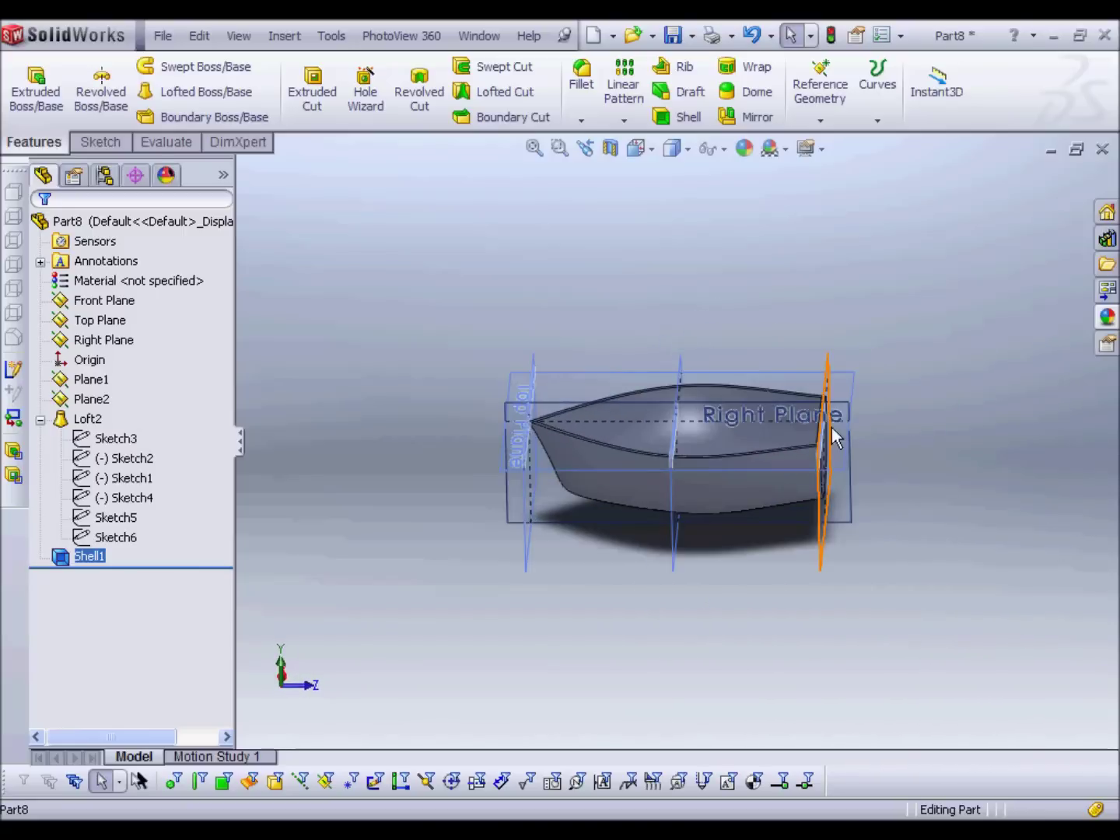
pyautogui.scroll(-3, 831, 427)
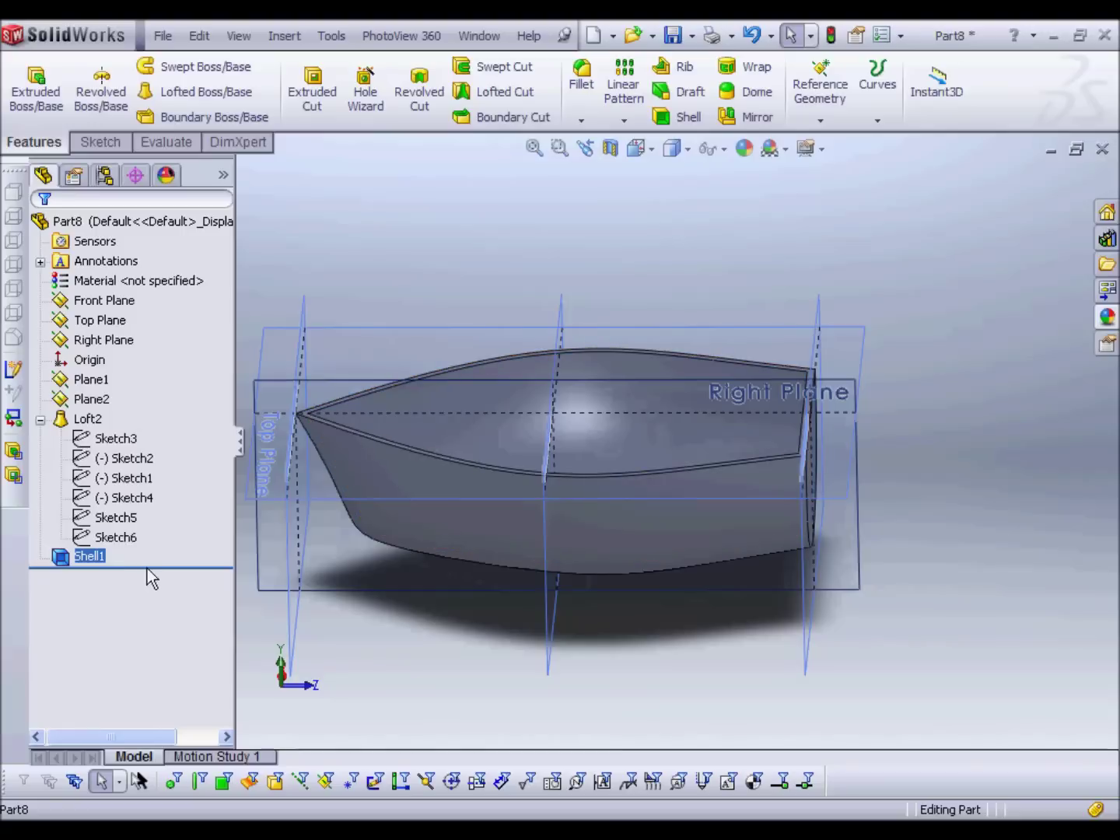
# Roll the model back to just before the shell feature
pyautogui.moveTo(141, 563); pyautogui.dragTo(132, 547)
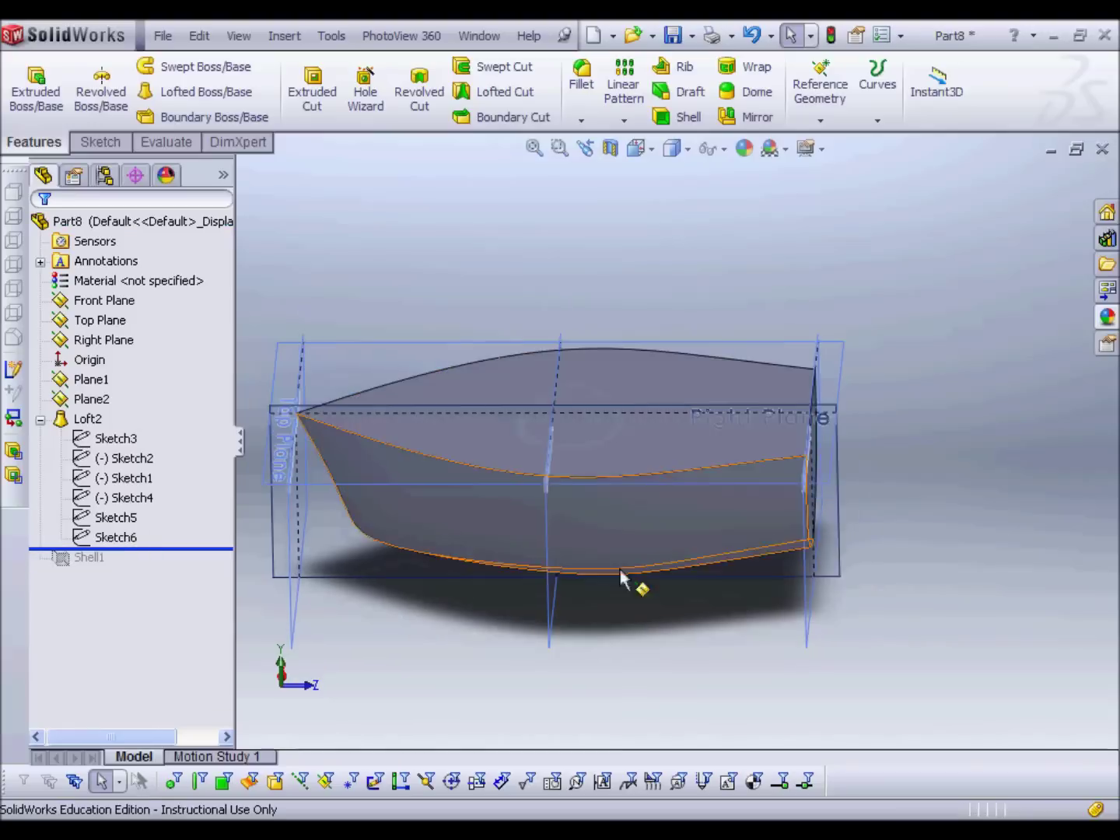
pyautogui.moveTo(852, 430); pyautogui.dragTo(849, 382, button='middle')
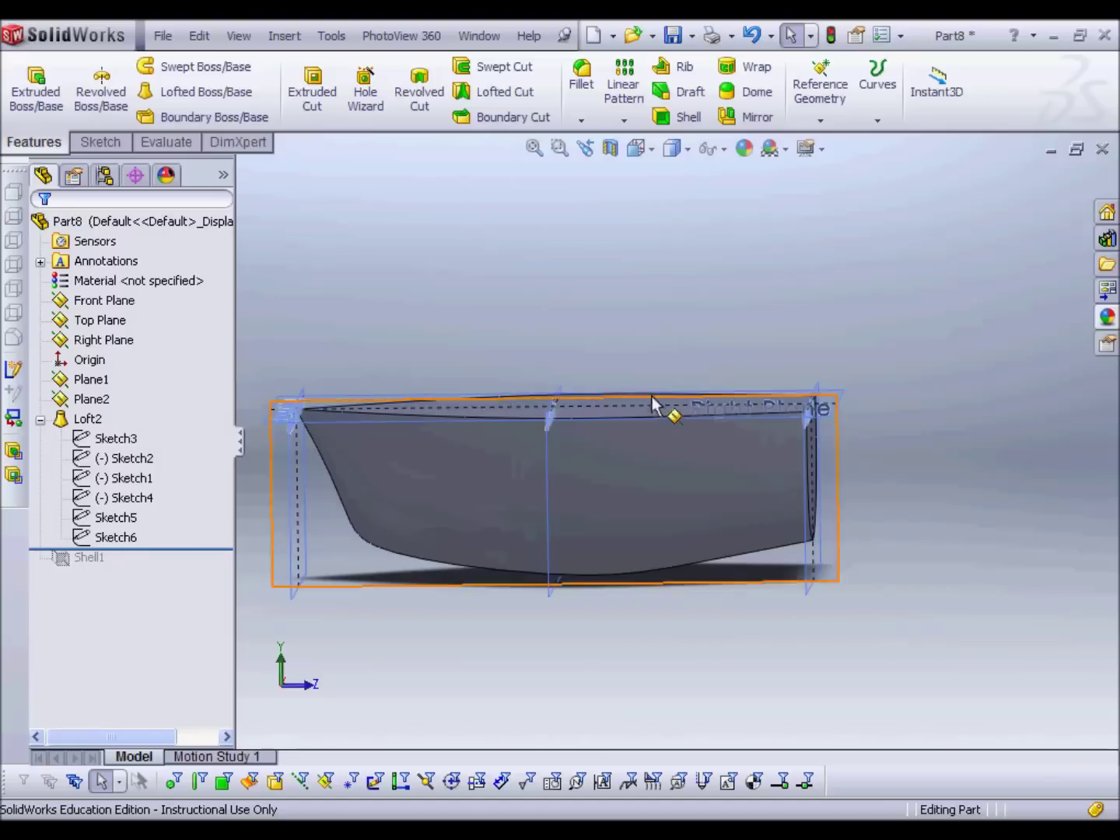
pyautogui.moveTo(695, 362); pyautogui.dragTo(702, 393, button='middle')
# Create a reference plane offset 100 mm from the Right Plane on its default side
pyautogui.click(284, 414)
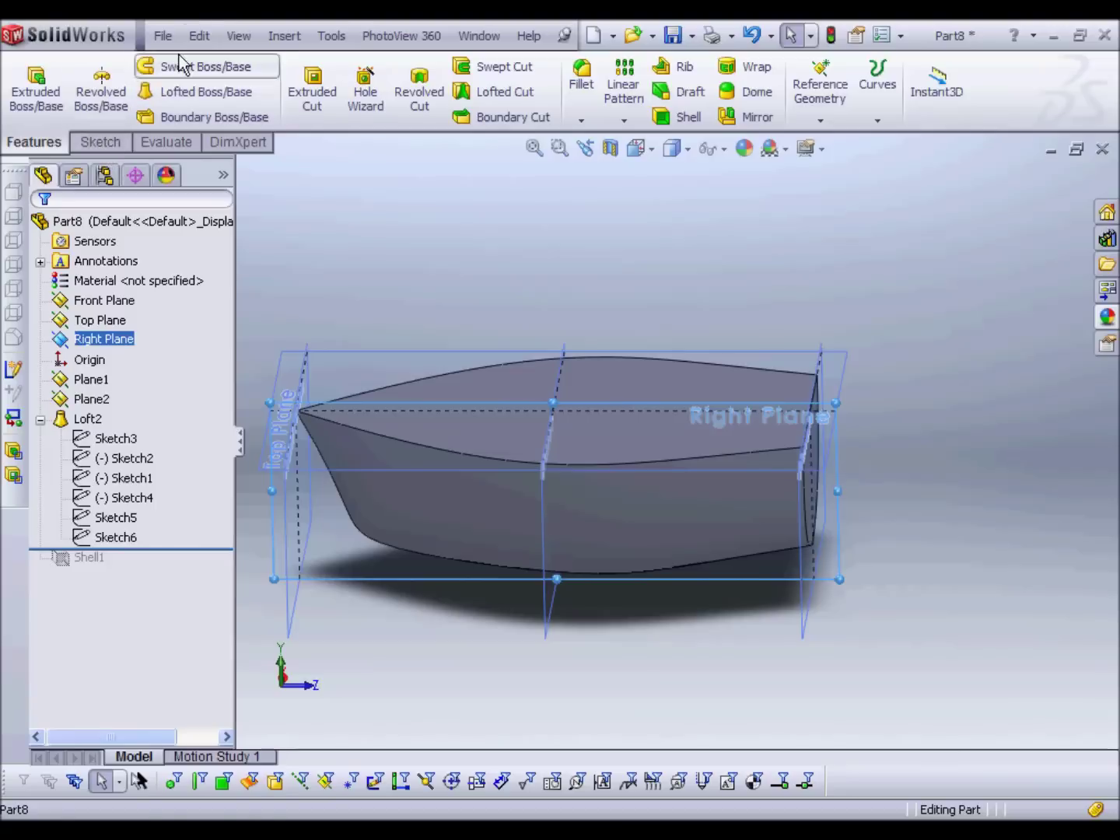
pyautogui.click(283, 36)
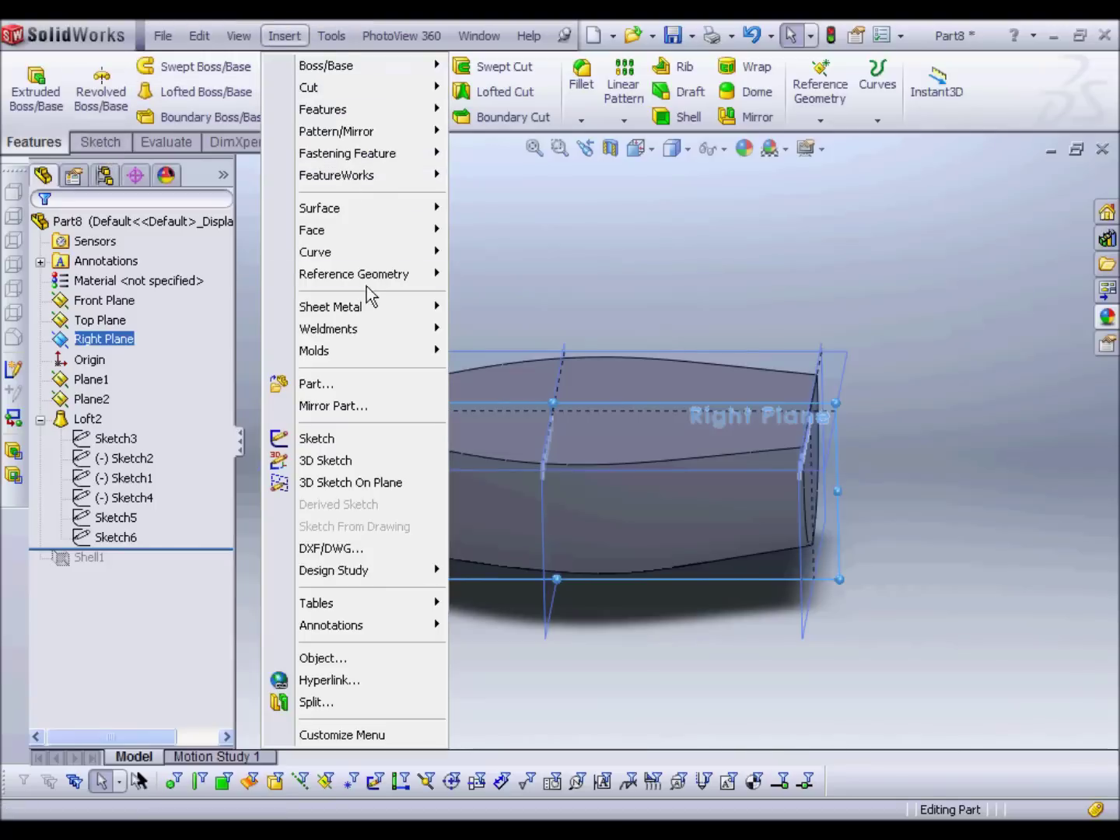
pyautogui.moveTo(367, 282)
pyautogui.click(501, 273)
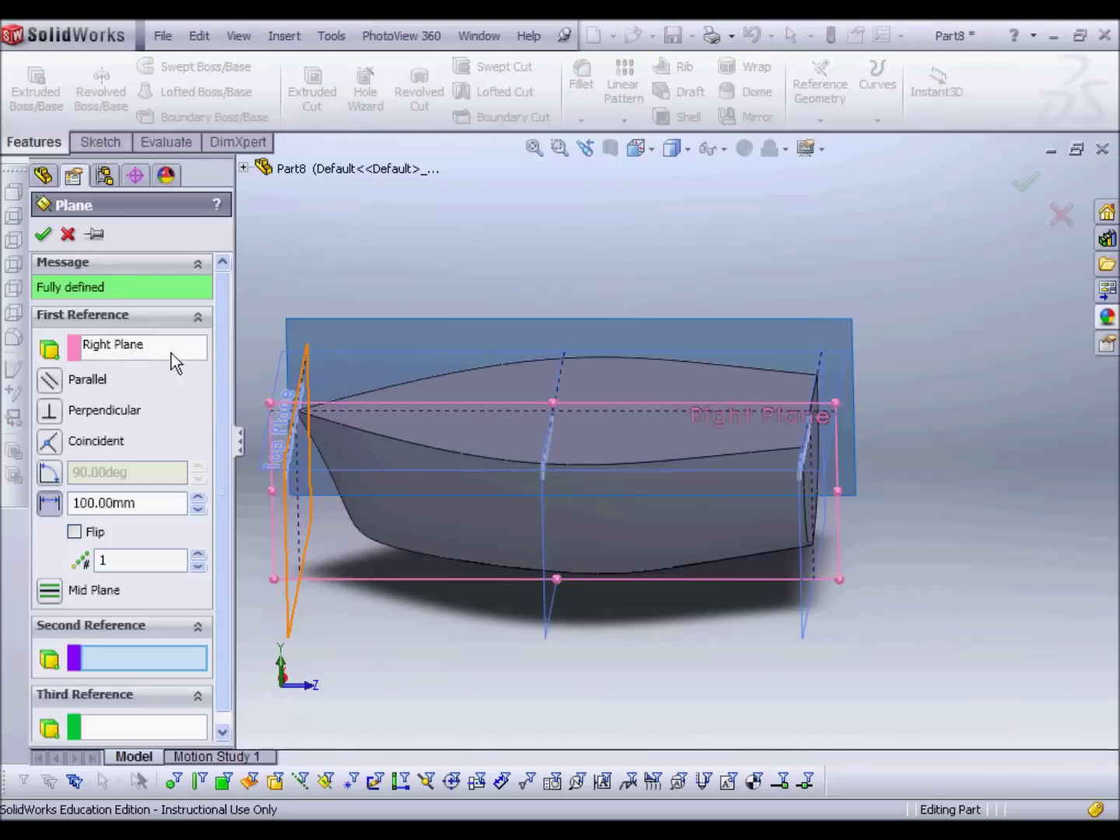
pyautogui.moveTo(719, 233); pyautogui.dragTo(713, 325, button='middle')
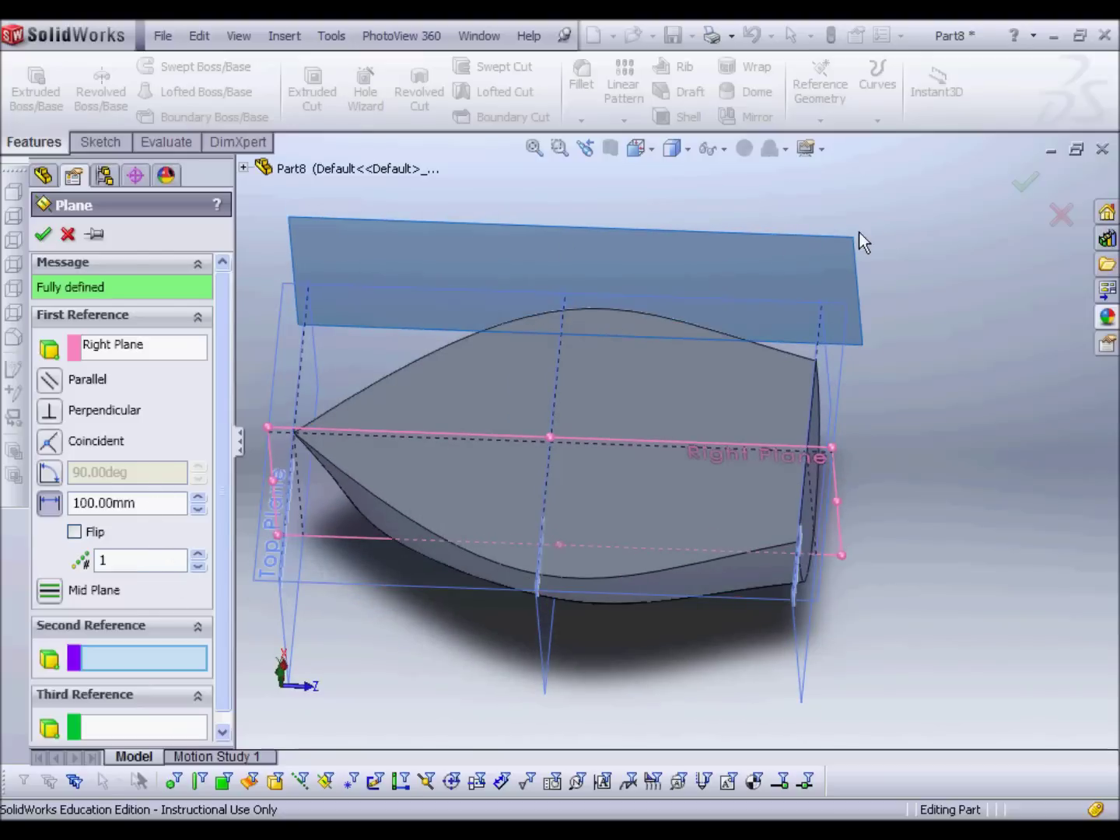
pyautogui.click(1018, 185)
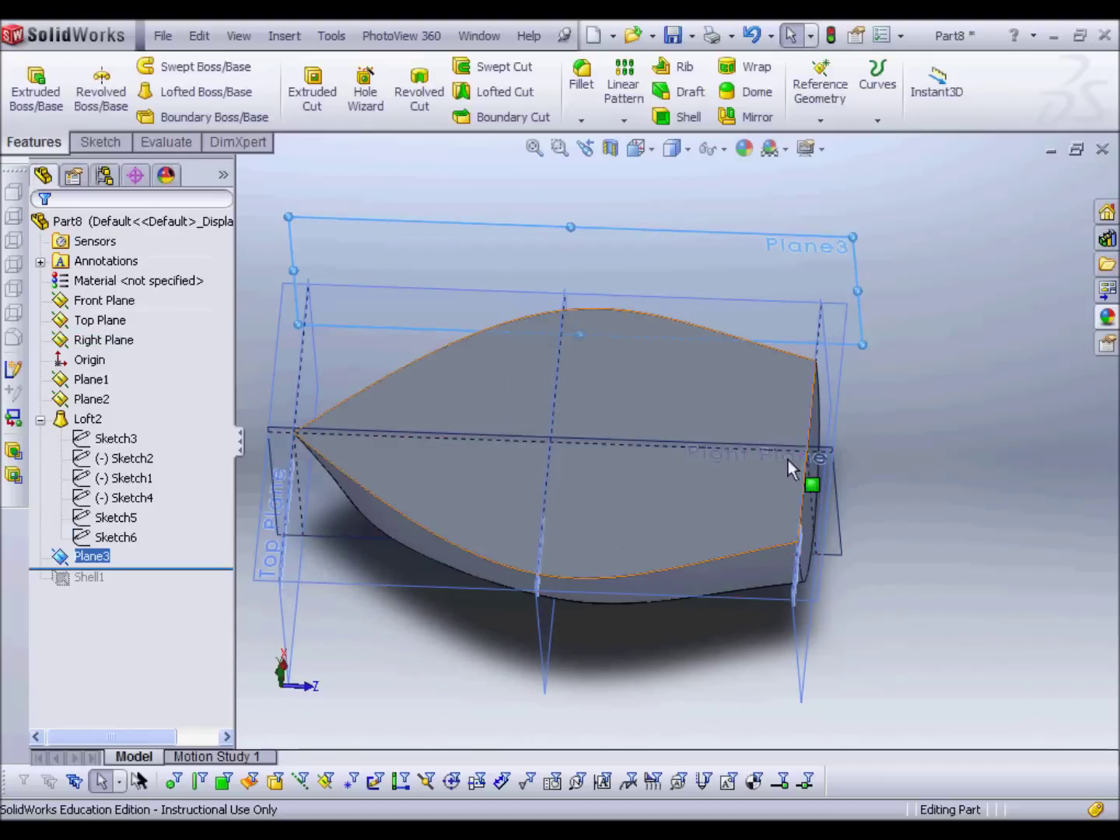
# Create a second reference plane offset 100 mm from the Right Plane, flipped to the opposite side of the hull
pyautogui.click(839, 493)
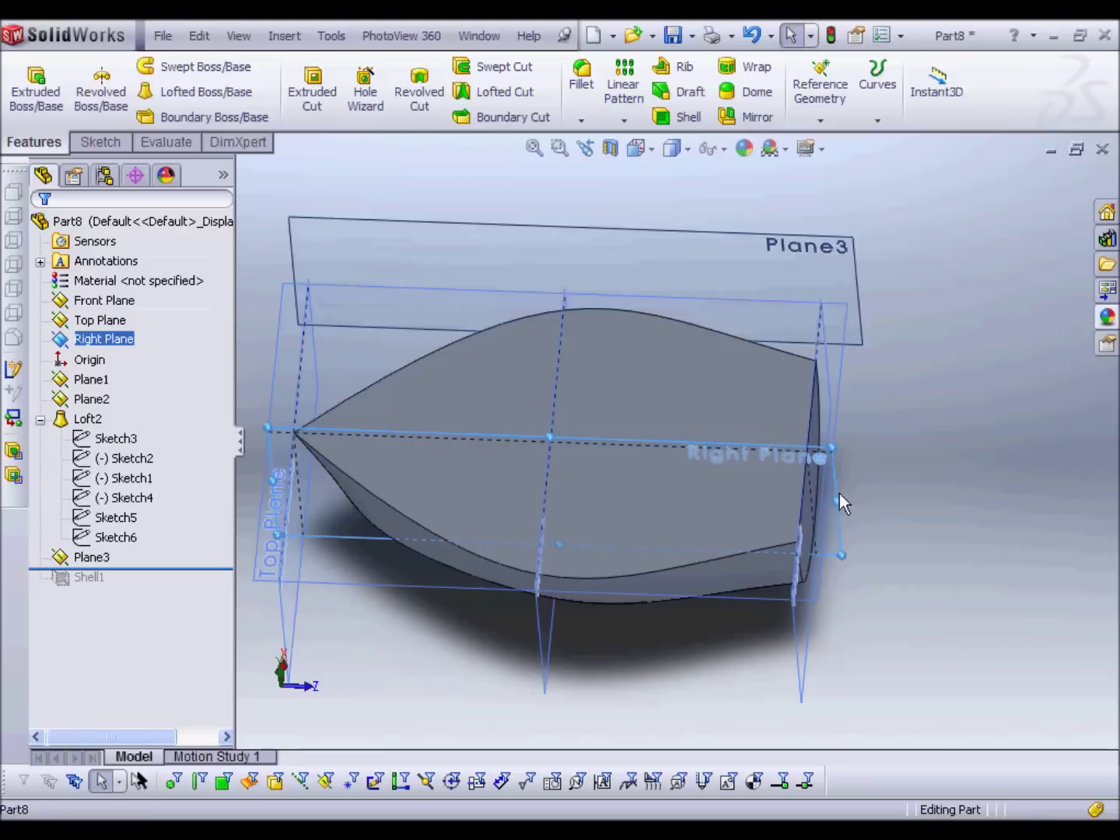
pyautogui.click(291, 37)
pyautogui.moveTo(387, 280)
pyautogui.click(493, 271)
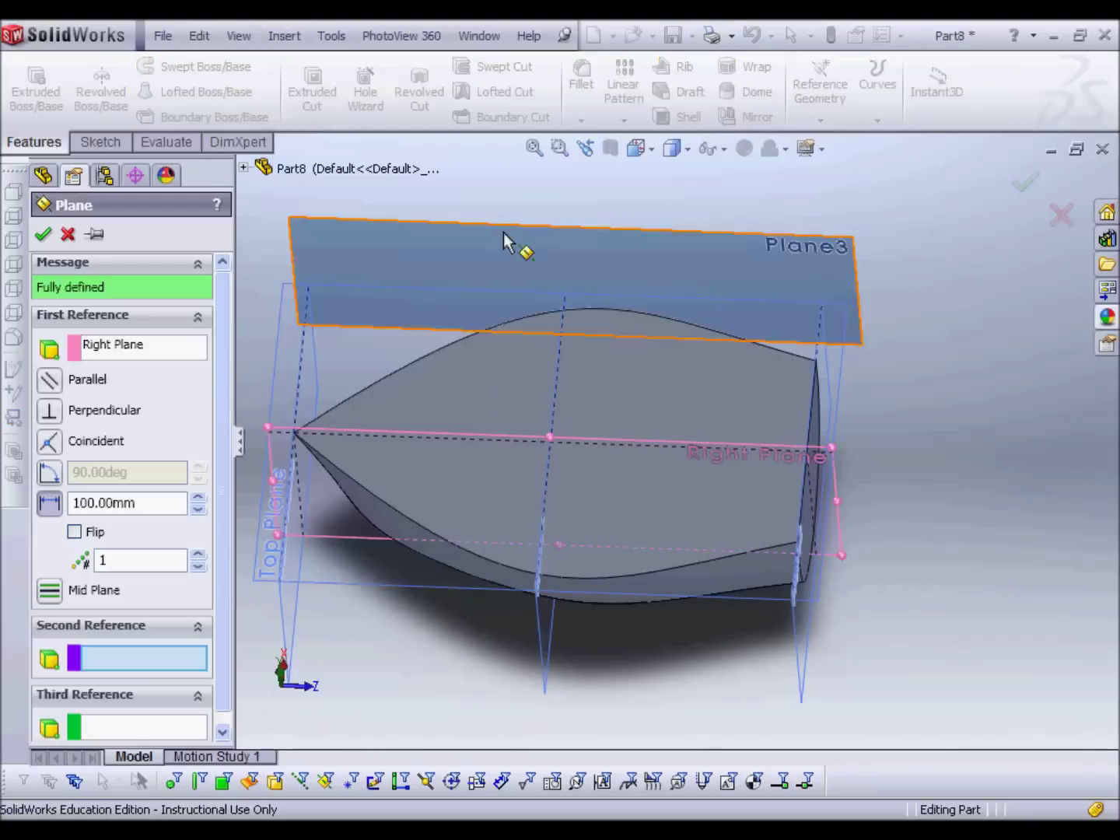
pyautogui.click(74, 532)
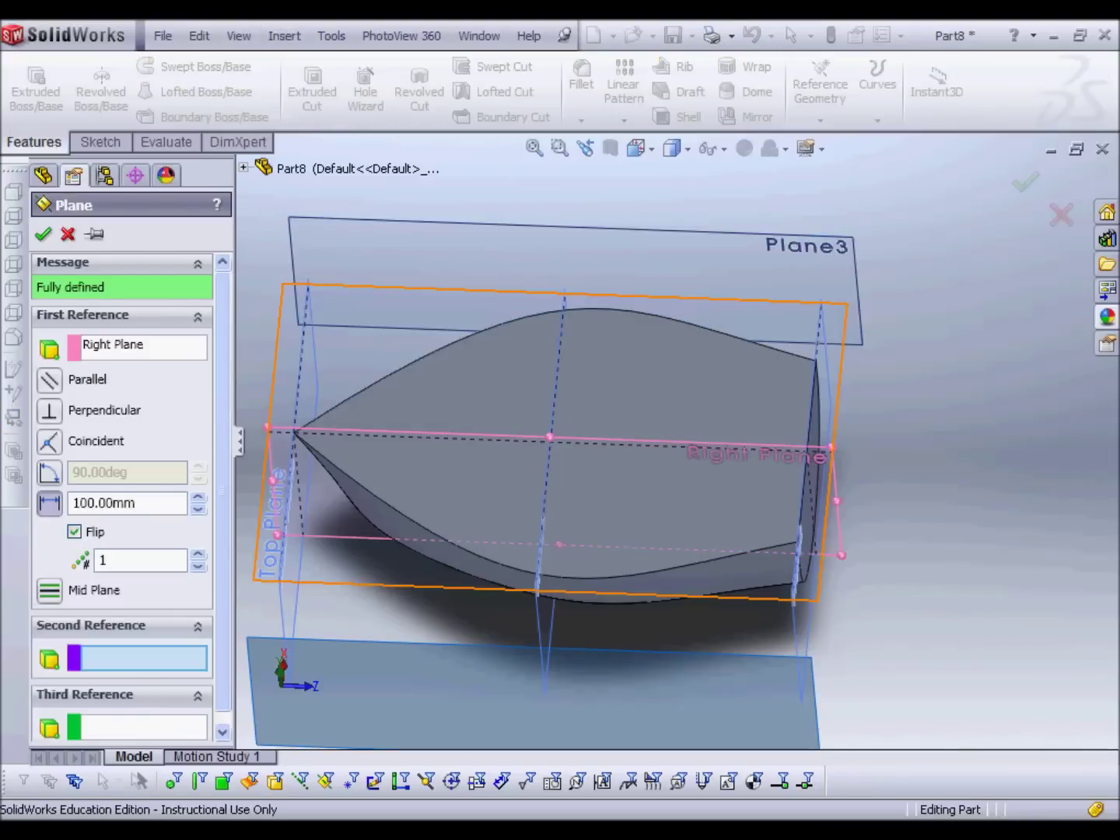
pyautogui.click(43, 234)
# Sketch a three-point spline on the Right Plane at the stern, bowing into the hull from deck level to just below the transom
pyautogui.moveTo(907, 259); pyautogui.dragTo(938, 175, button='middle')
pyautogui.click(838, 514)
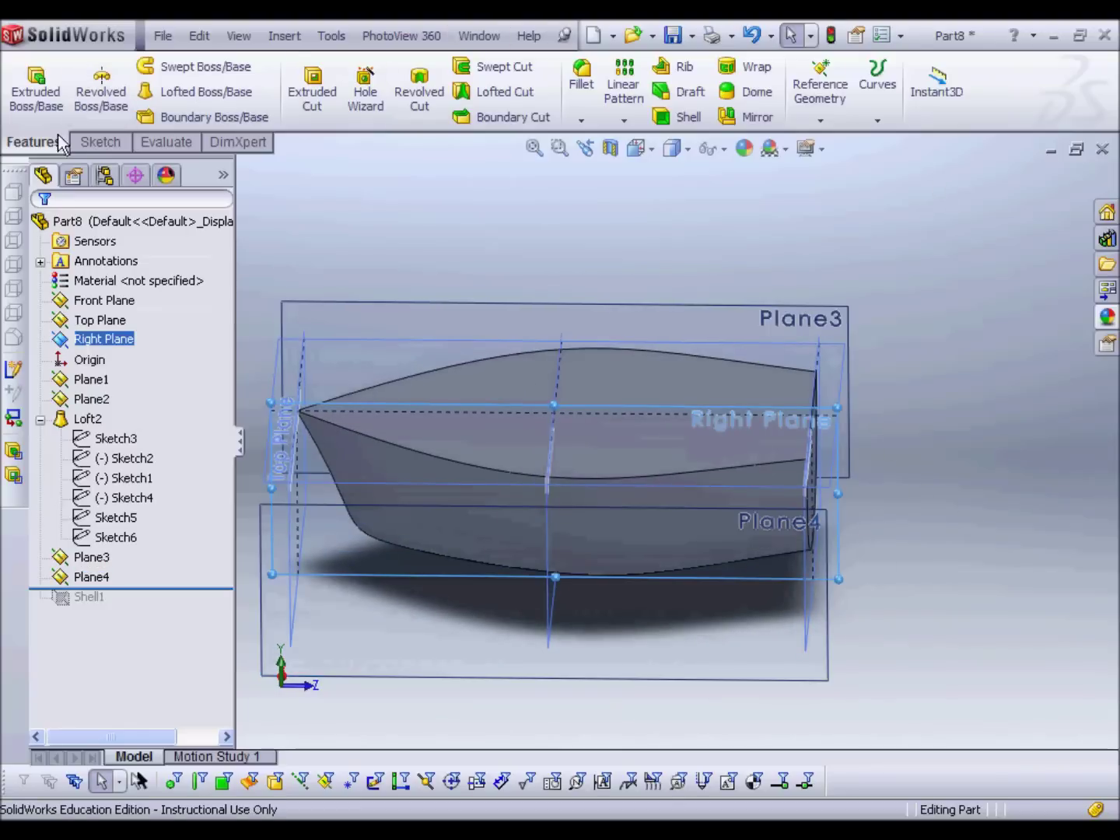
pyautogui.click(99, 145)
pyautogui.click(28, 78)
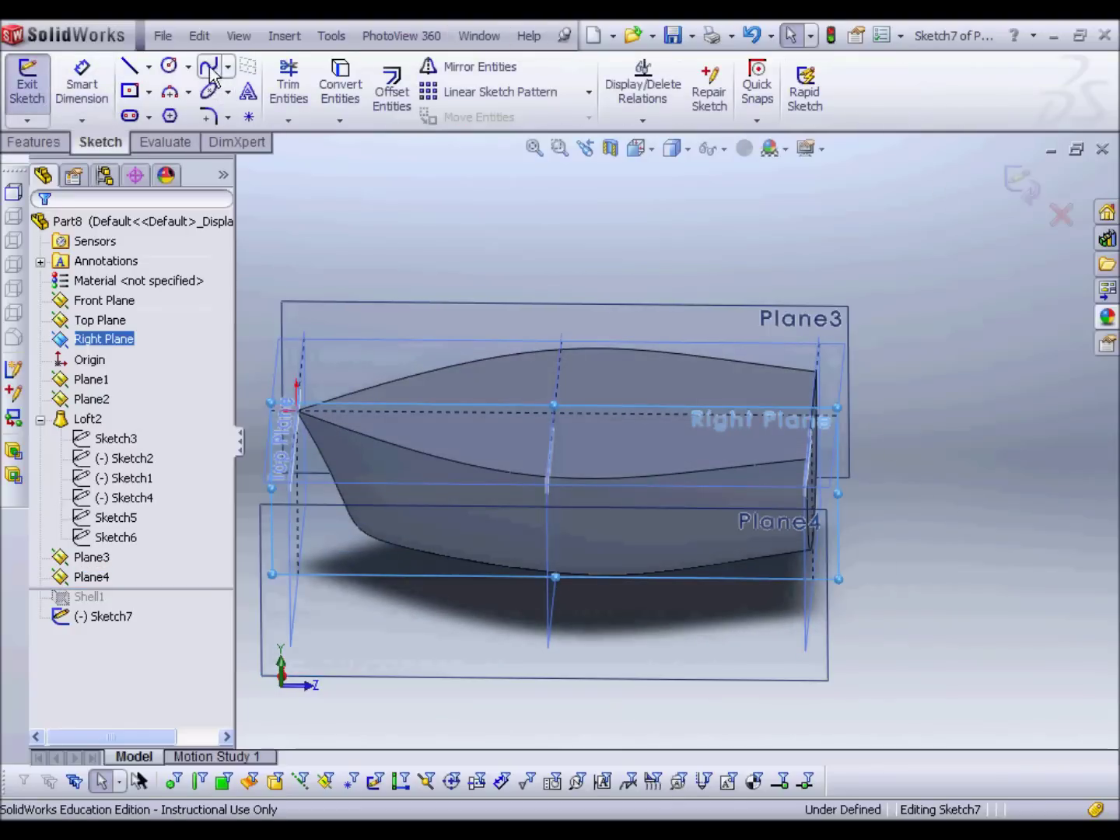
pyautogui.click(211, 68)
pyautogui.scroll(-3, 861, 428)
pyautogui.moveTo(857, 431); pyautogui.dragTo(854, 421, button='middle')
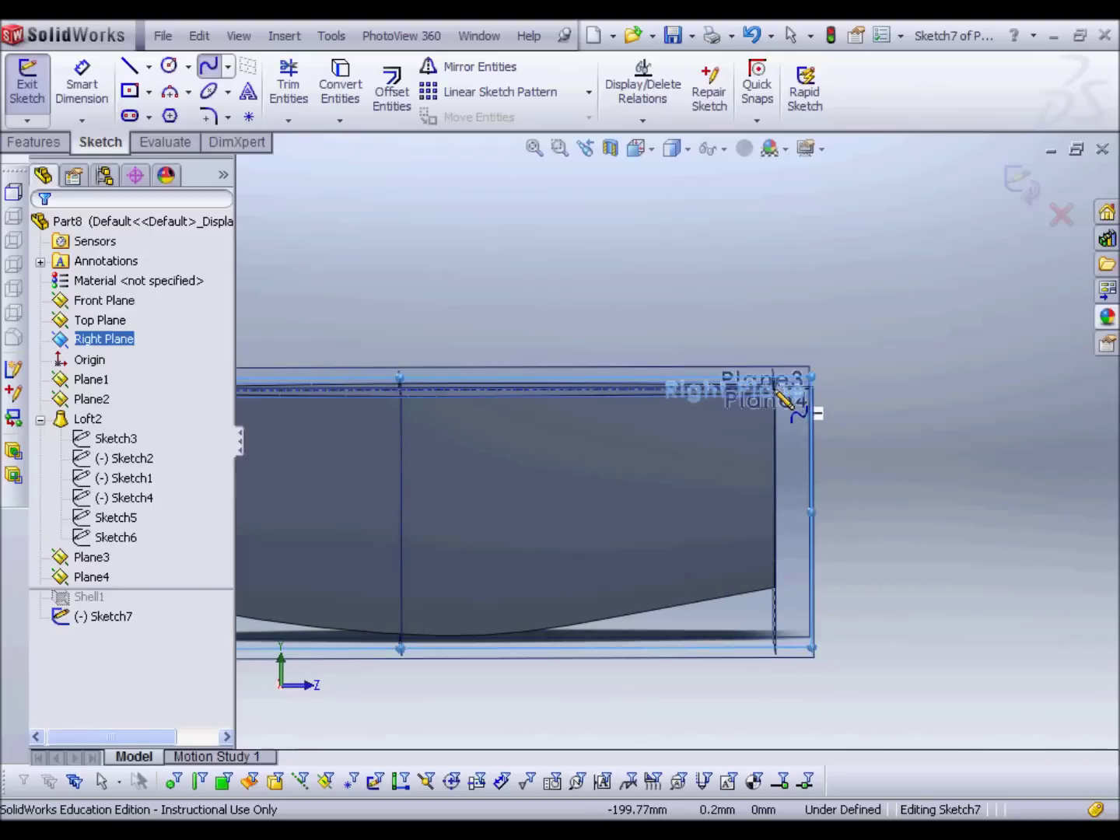
pyautogui.click(775, 399)
pyautogui.click(748, 481)
pyautogui.click(774, 589)
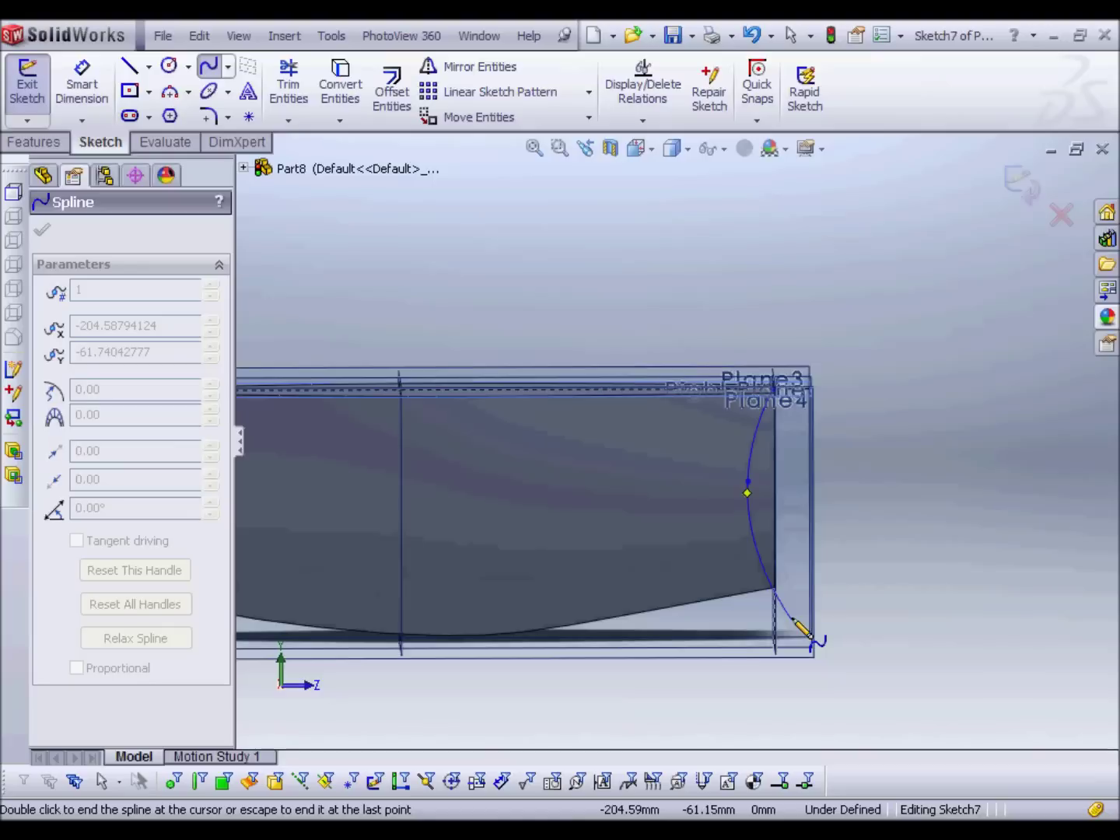
pyautogui.doubleClick(791, 619)
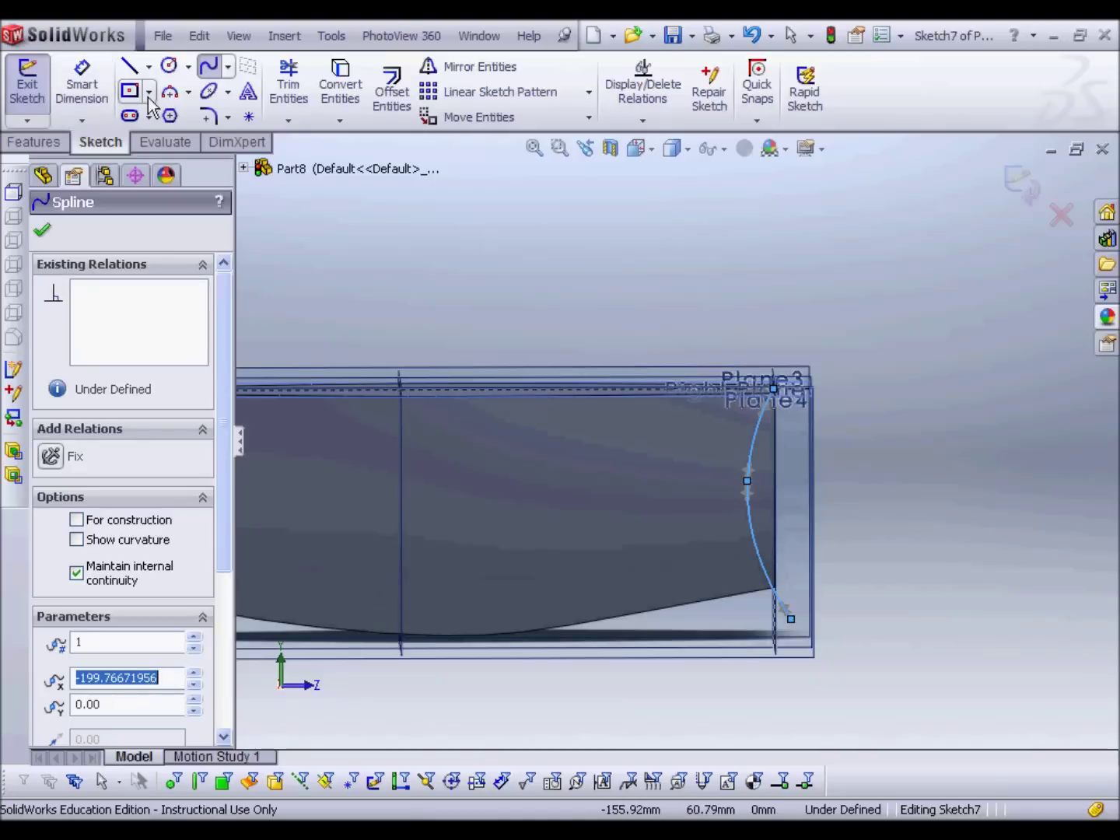
# Close the stern spline with a three-point arc of about 31.7 mm radius bulging aft, and finish the sketch
pyautogui.click(170, 93)
pyautogui.click(773, 388)
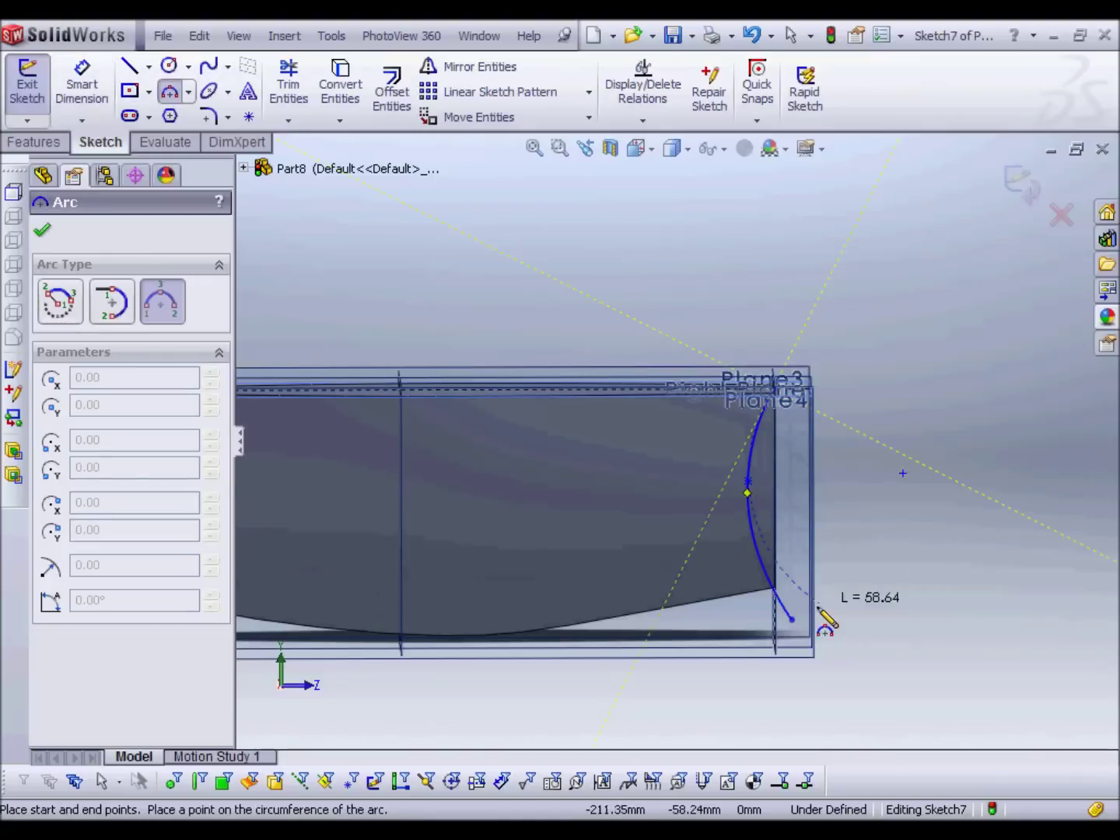
pyautogui.click(875, 498)
pyautogui.moveTo(925, 292); pyautogui.dragTo(920, 293, button='middle')
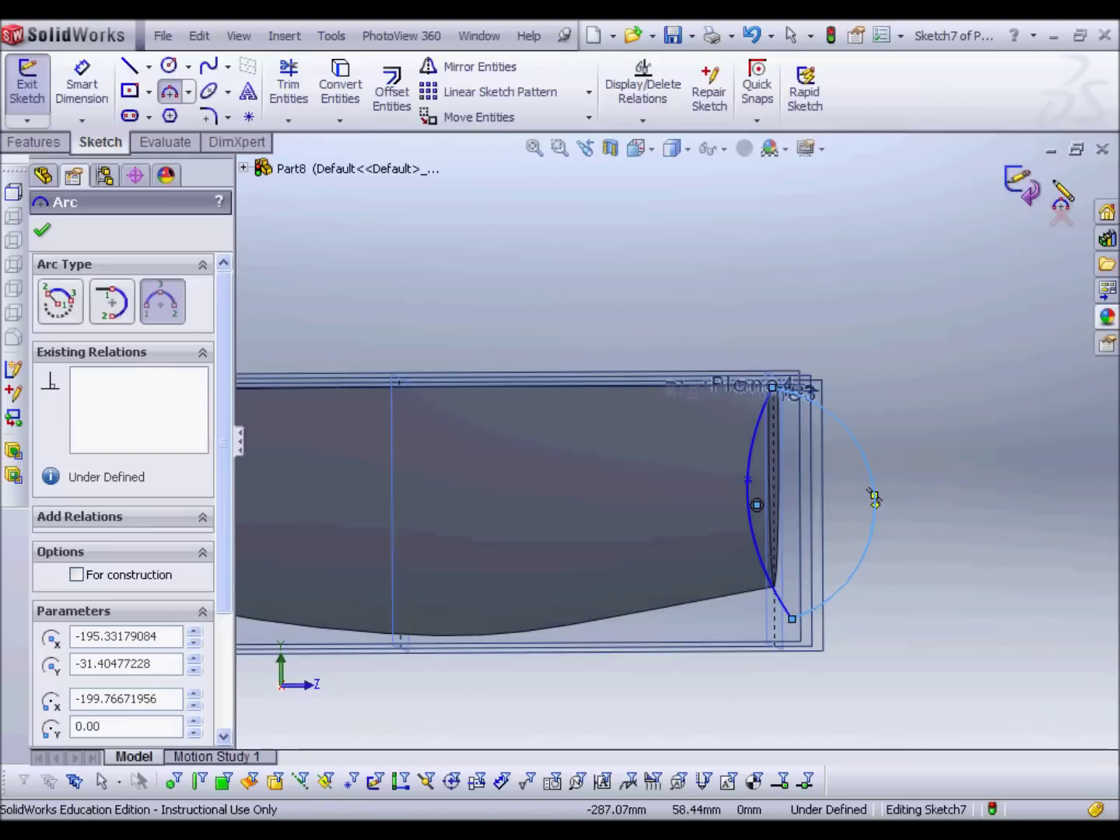
pyautogui.click(1021, 185)
# Sketch a three-point spline on Plane3 near the stern, curving from deck level down and forward to a point below the hull
pyautogui.moveTo(962, 232)
pyautogui.mouseDown(button='middle')
pyautogui.moveTo(871, 408)
pyautogui.moveTo(772, 487)
pyautogui.mouseUp(button='middle')
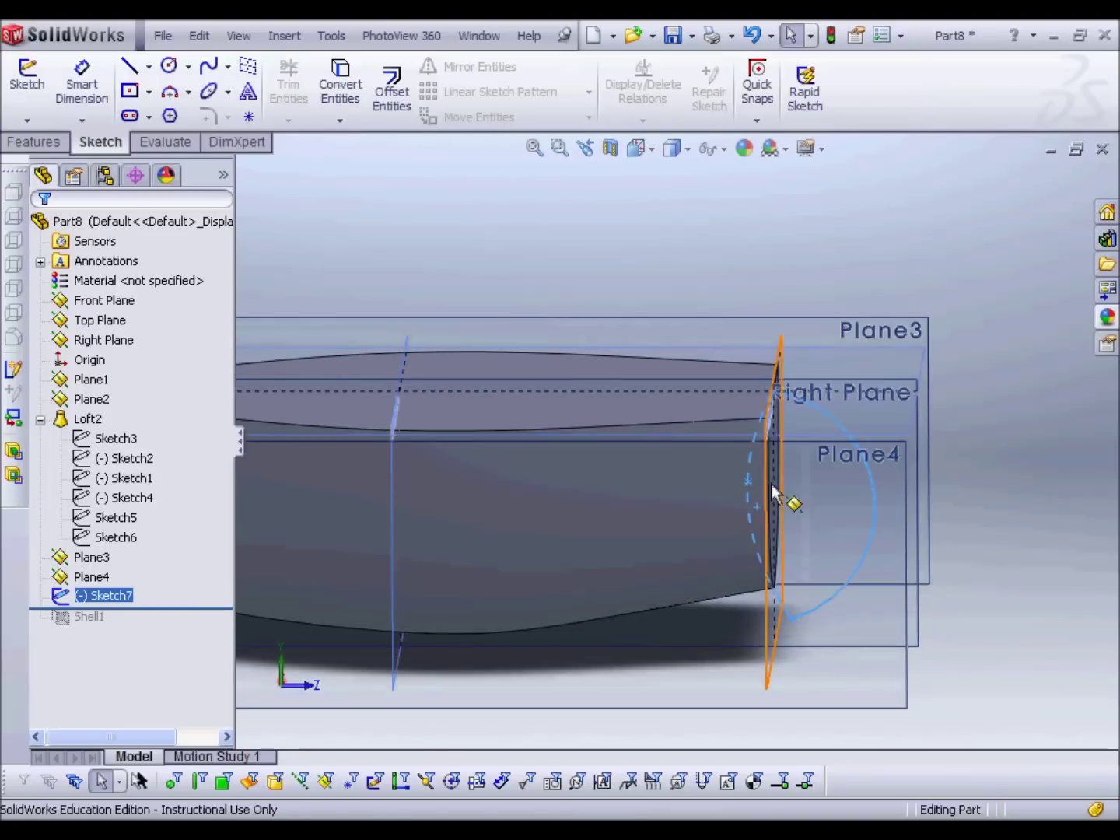
pyautogui.click(852, 328)
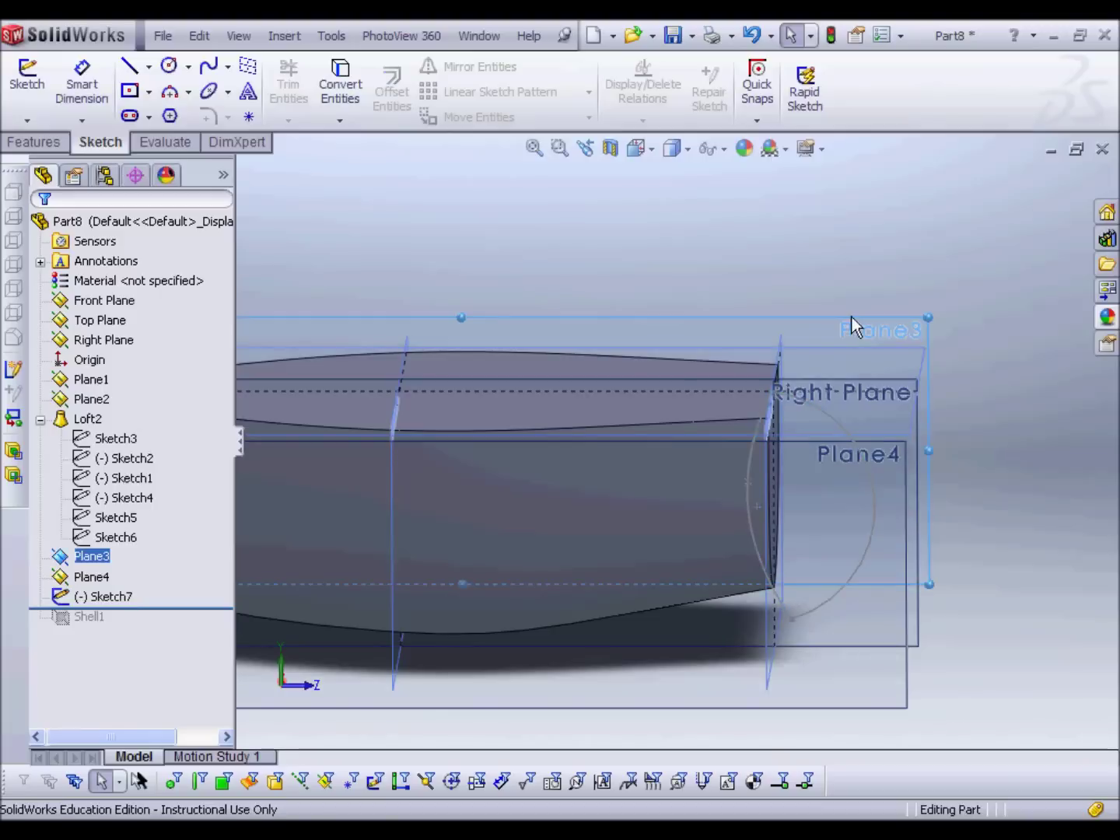
pyautogui.click(930, 251)
pyautogui.hotkey('ctrl', '8')
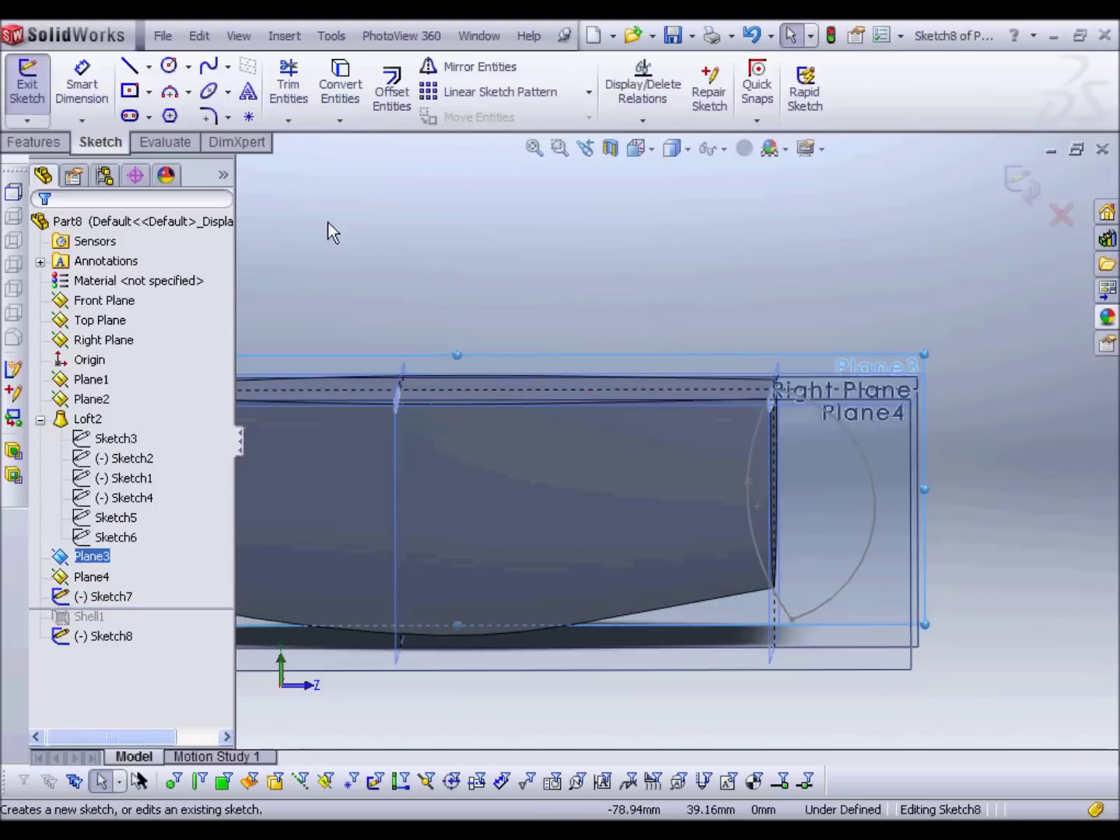
pyautogui.click(209, 66)
pyautogui.click(739, 368)
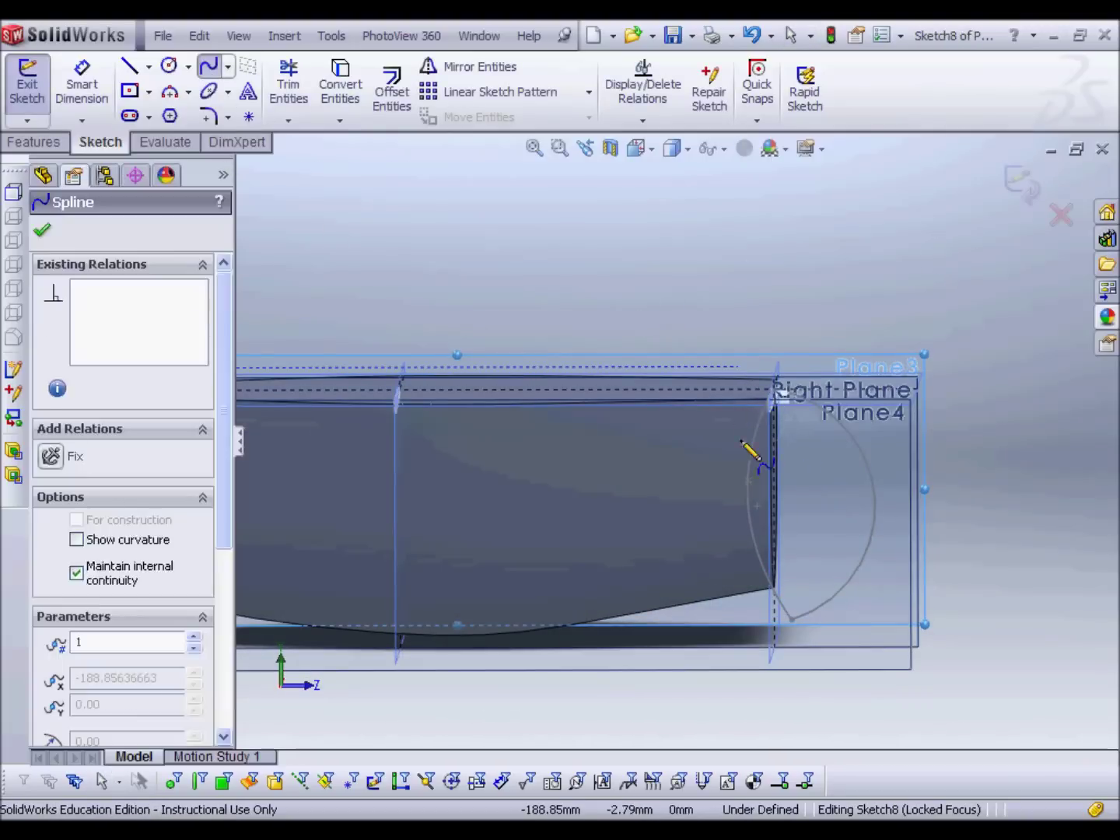
pyautogui.click(732, 495)
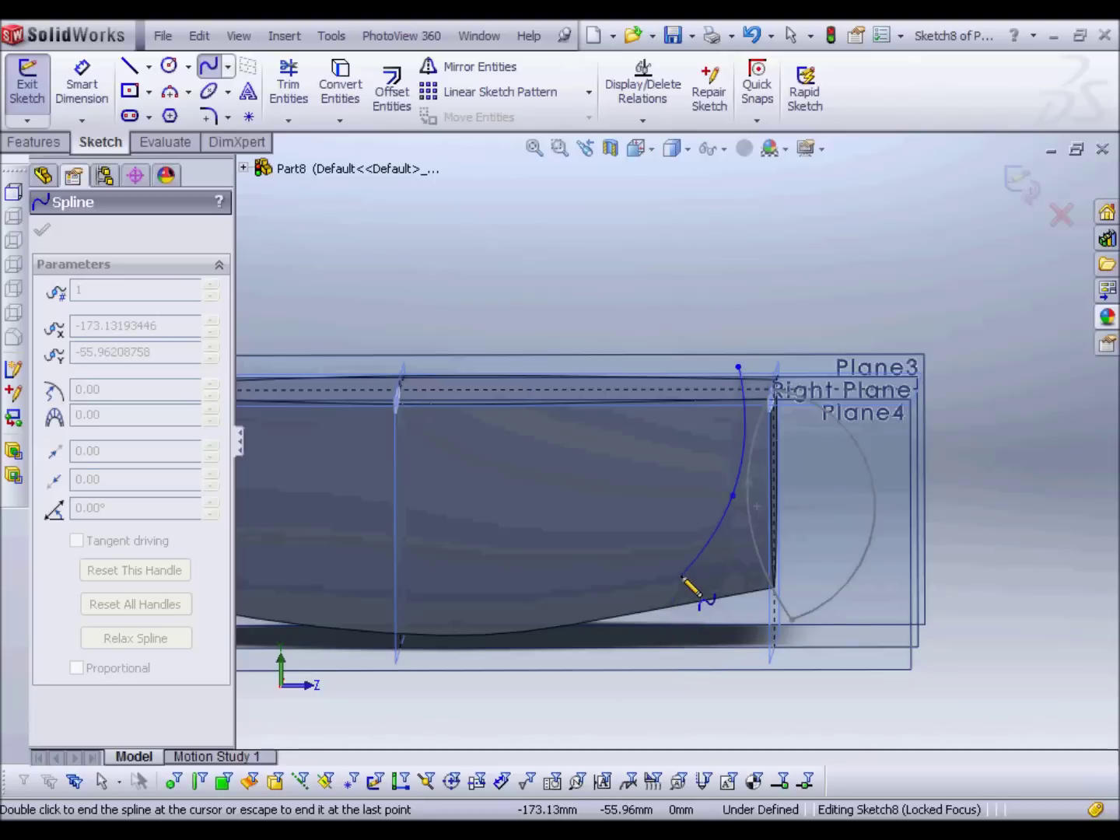
pyautogui.doubleClick(630, 656)
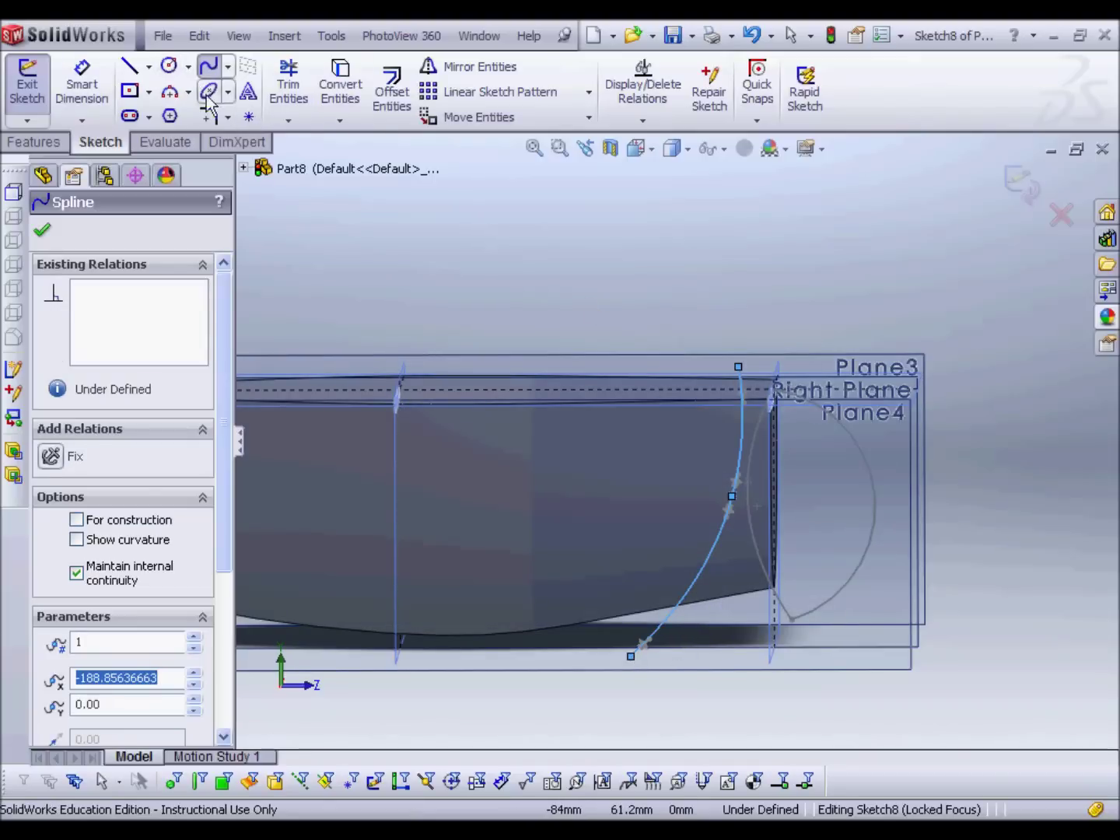
# Close the Plane3 spline with a three-point arc bulging aft past the transom, and finish the sketch
pyautogui.click(169, 91)
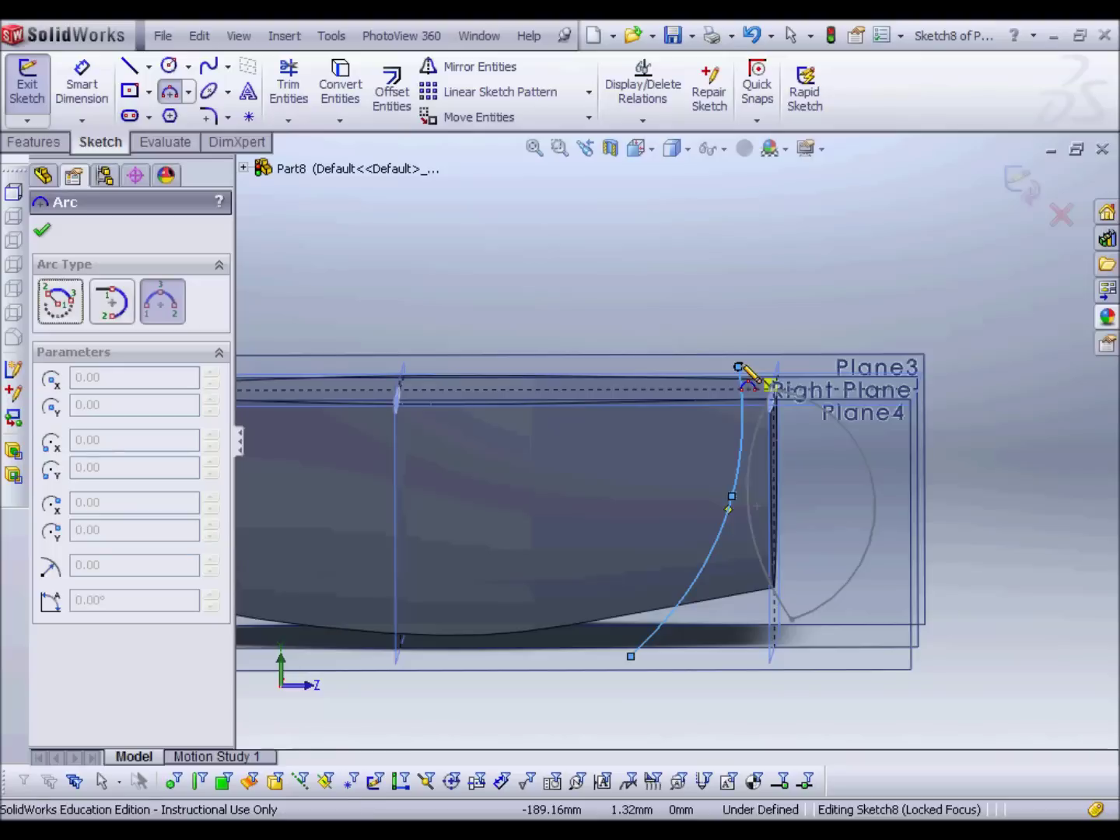
pyautogui.click(738, 367)
pyautogui.click(630, 656)
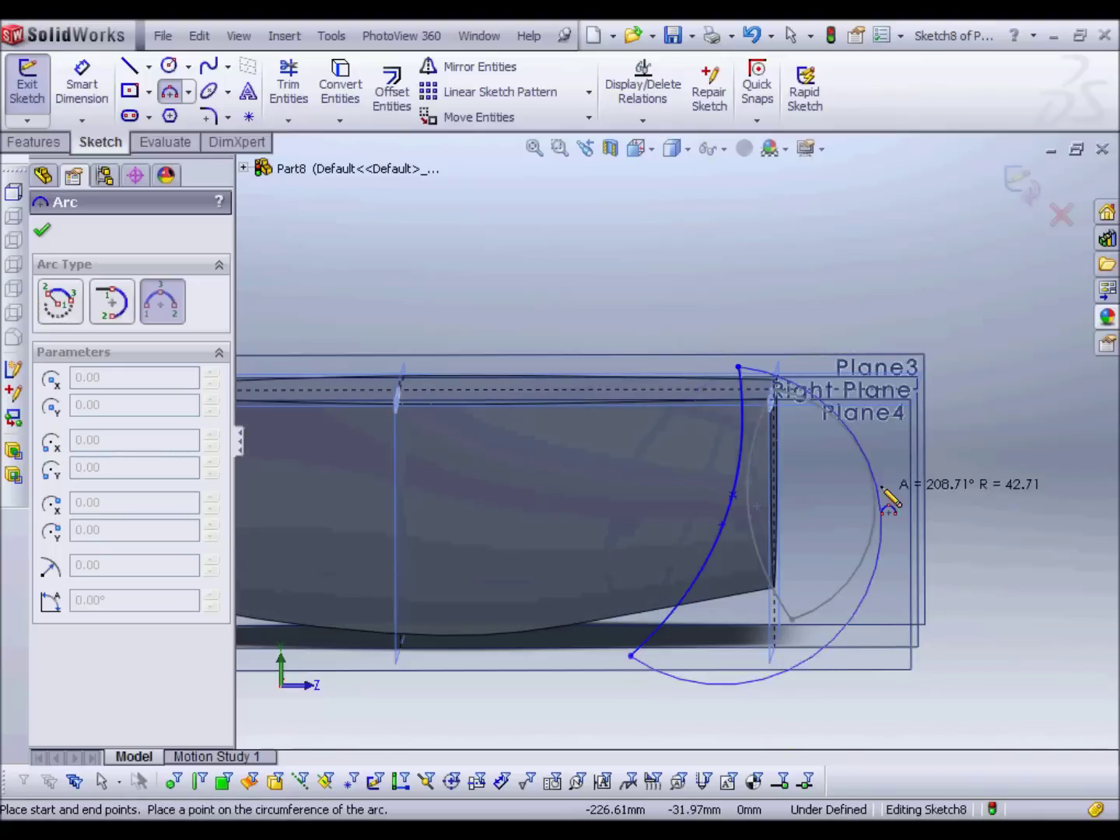
pyautogui.click(911, 595)
pyautogui.click(1021, 188)
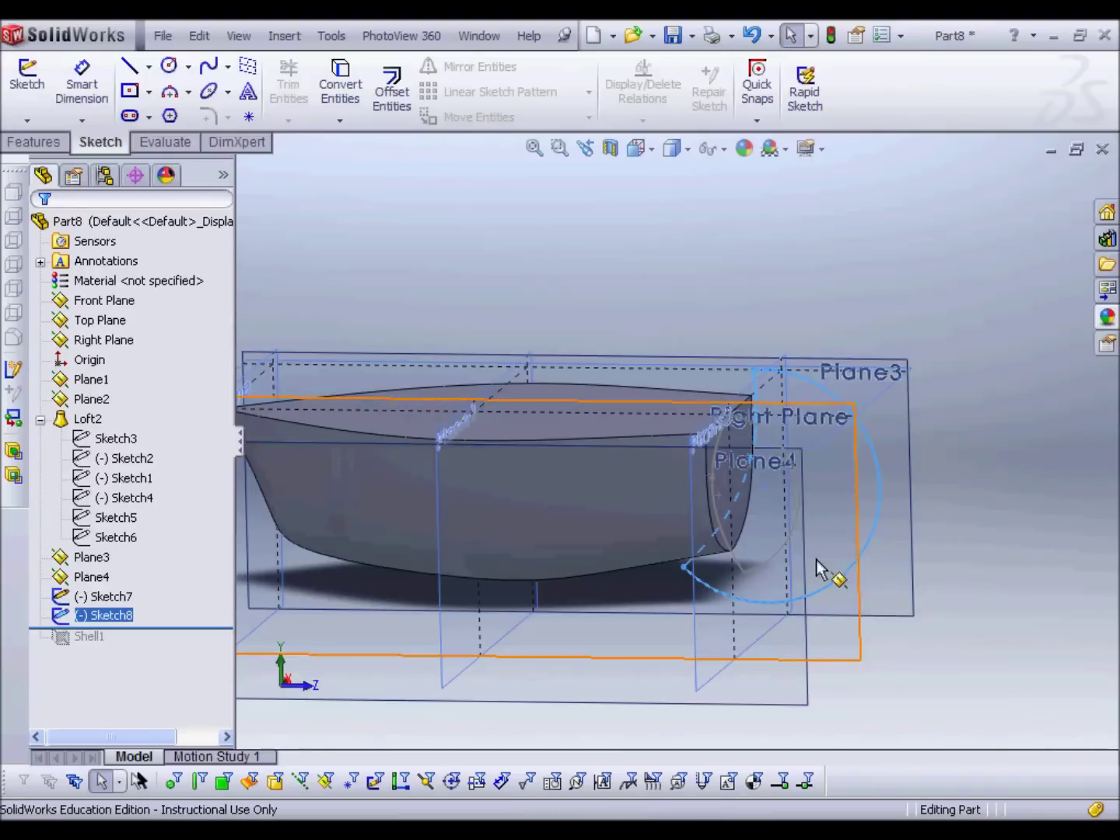
pyautogui.press('Escape')
# Copy the Plane3 profile into a new sketch on Plane4 with Convert Entities, and finish the sketch
pyautogui.click(808, 671)
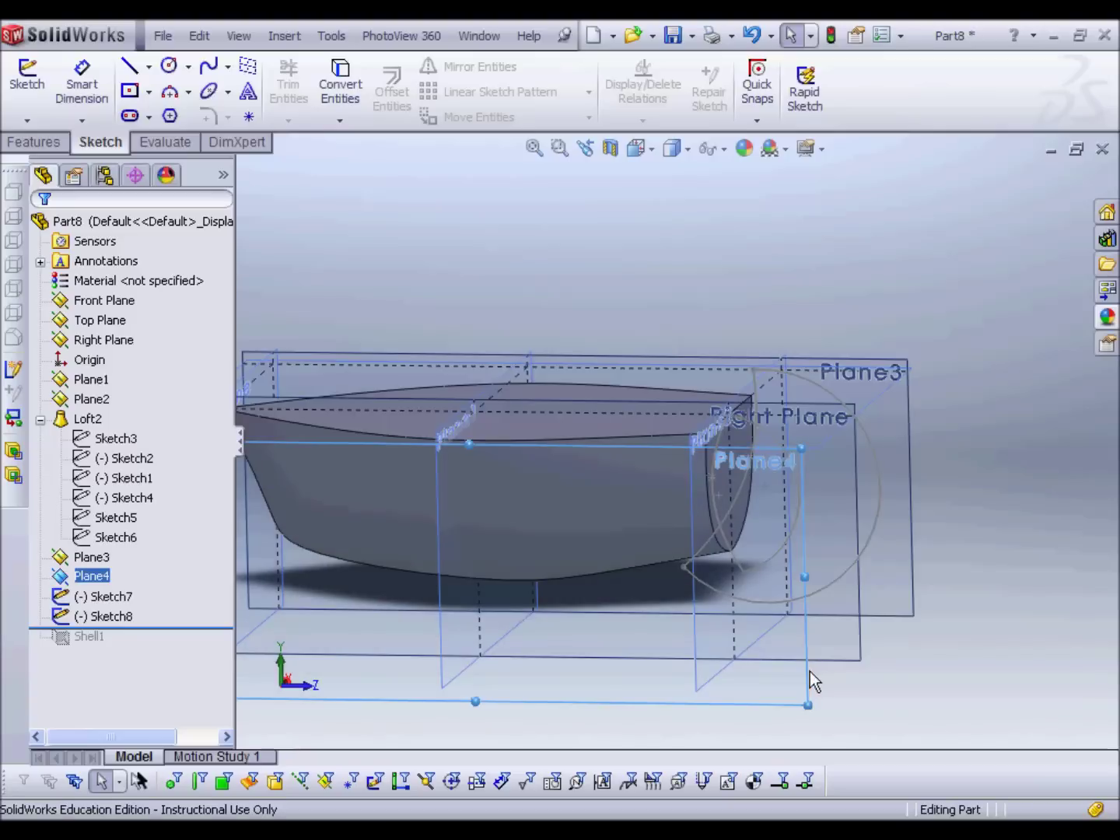
pyautogui.press('s')
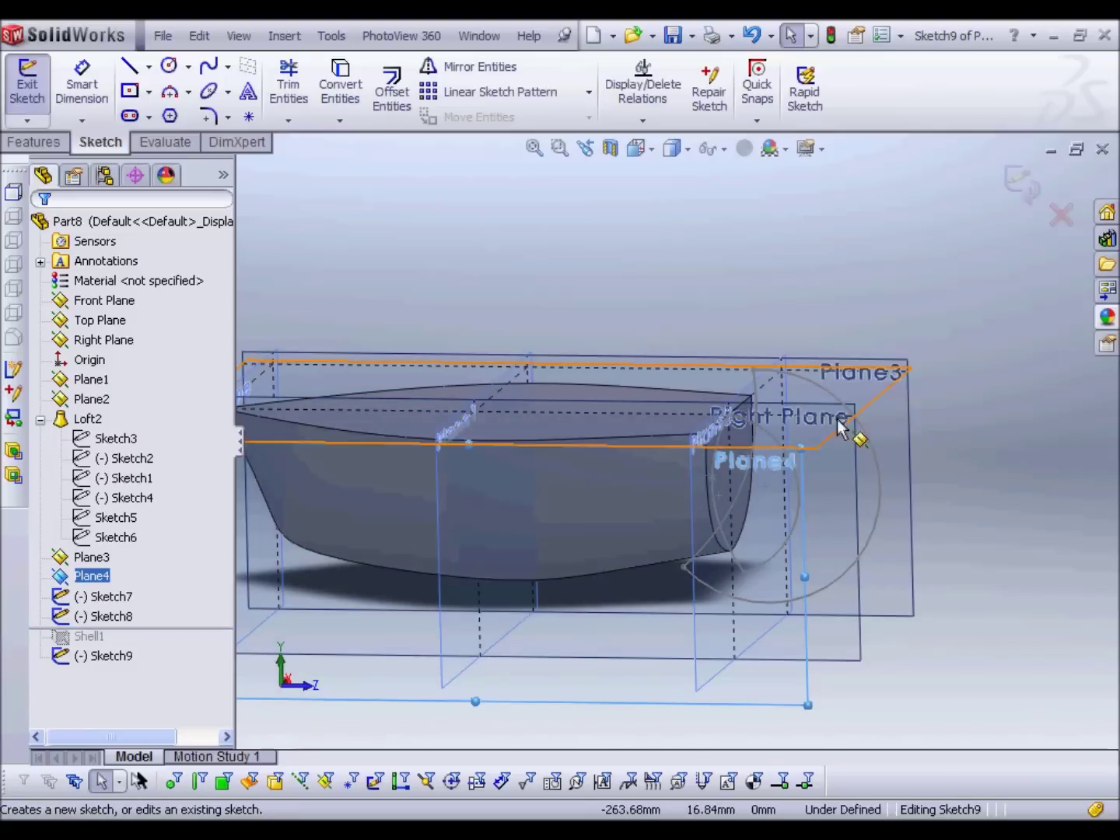
pyautogui.click(869, 450)
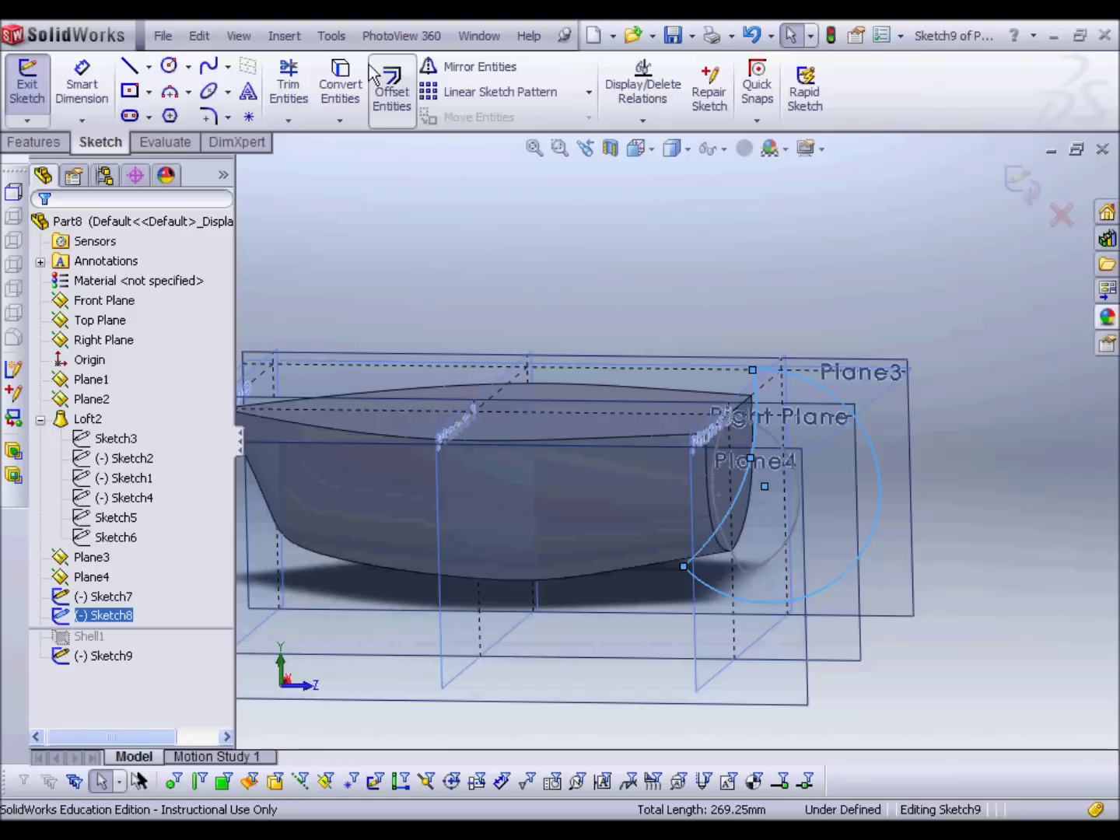
pyautogui.click(340, 87)
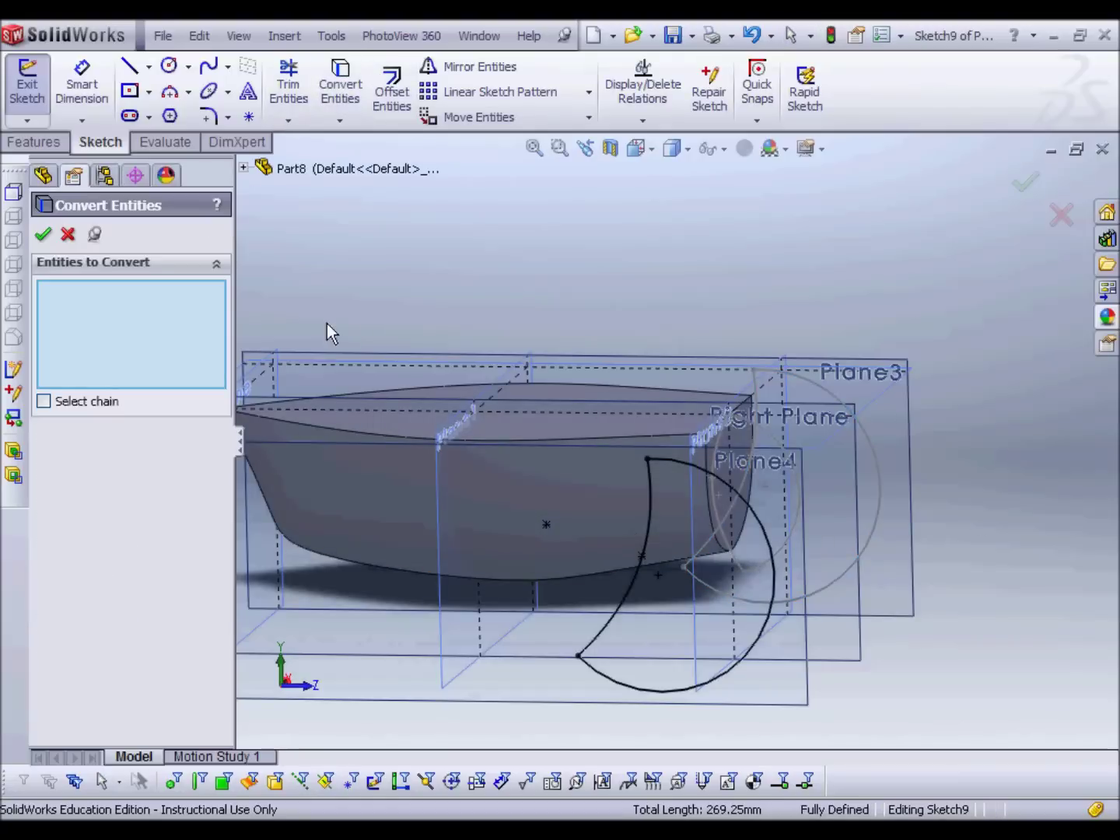
pyautogui.click(42, 234)
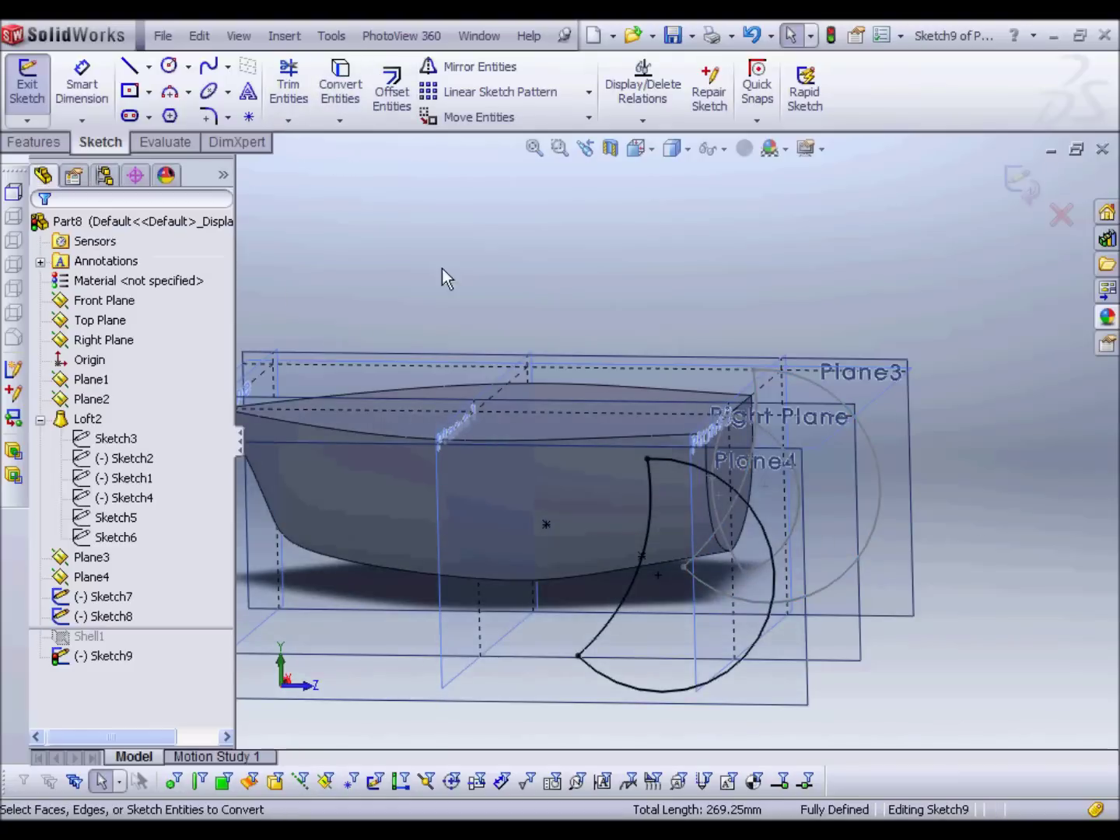
pyautogui.click(1020, 180)
# Create a lofted cut at the stern through the profiles on Plane4, the Right Plane and Plane3, keeping all bodies
pyautogui.moveTo(1043, 331)
pyautogui.mouseDown(button='middle')
pyautogui.moveTo(1044, 350)
pyautogui.moveTo(981, 395)
pyautogui.mouseUp(button='middle')
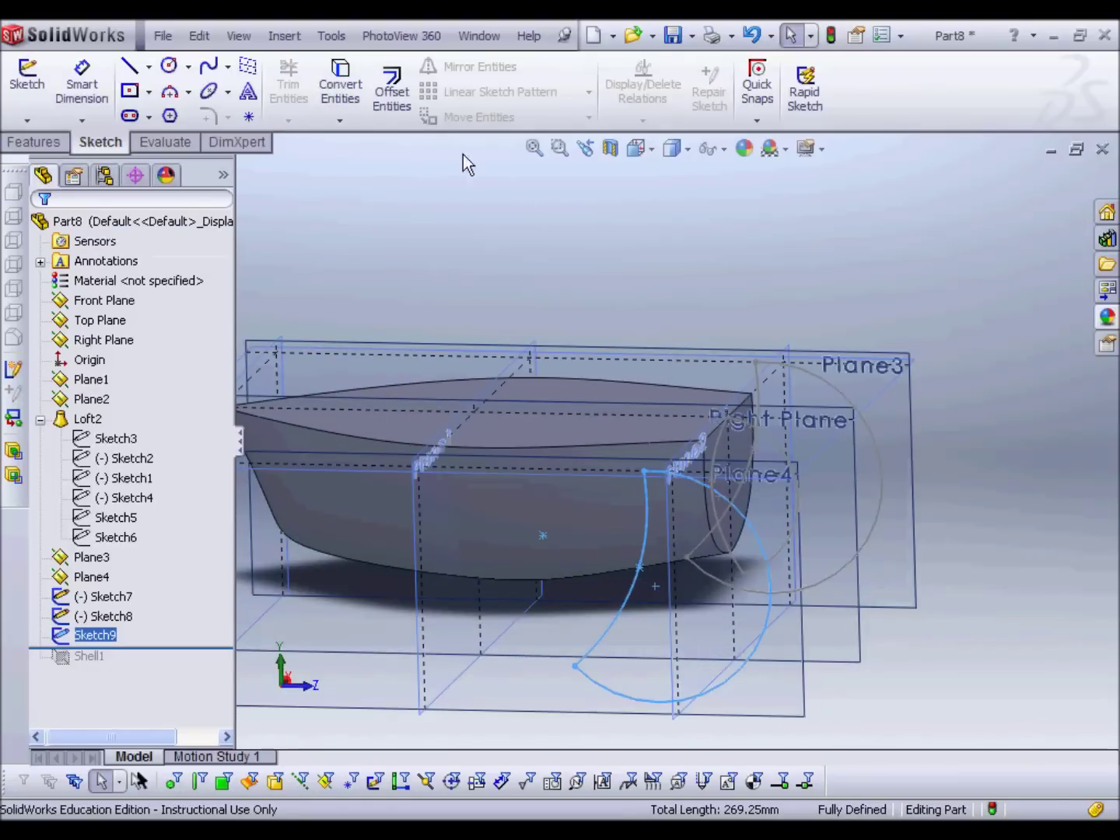
pyautogui.click(284, 36)
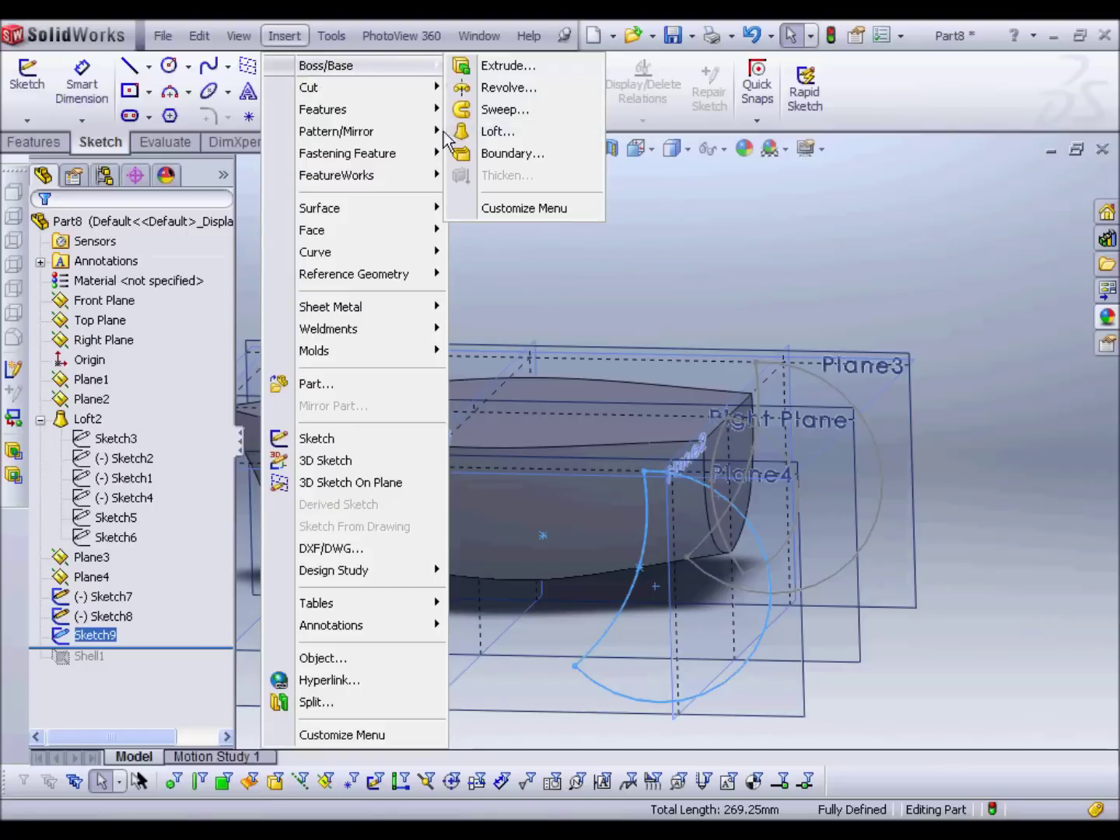
pyautogui.moveTo(311, 88)
pyautogui.click(498, 153)
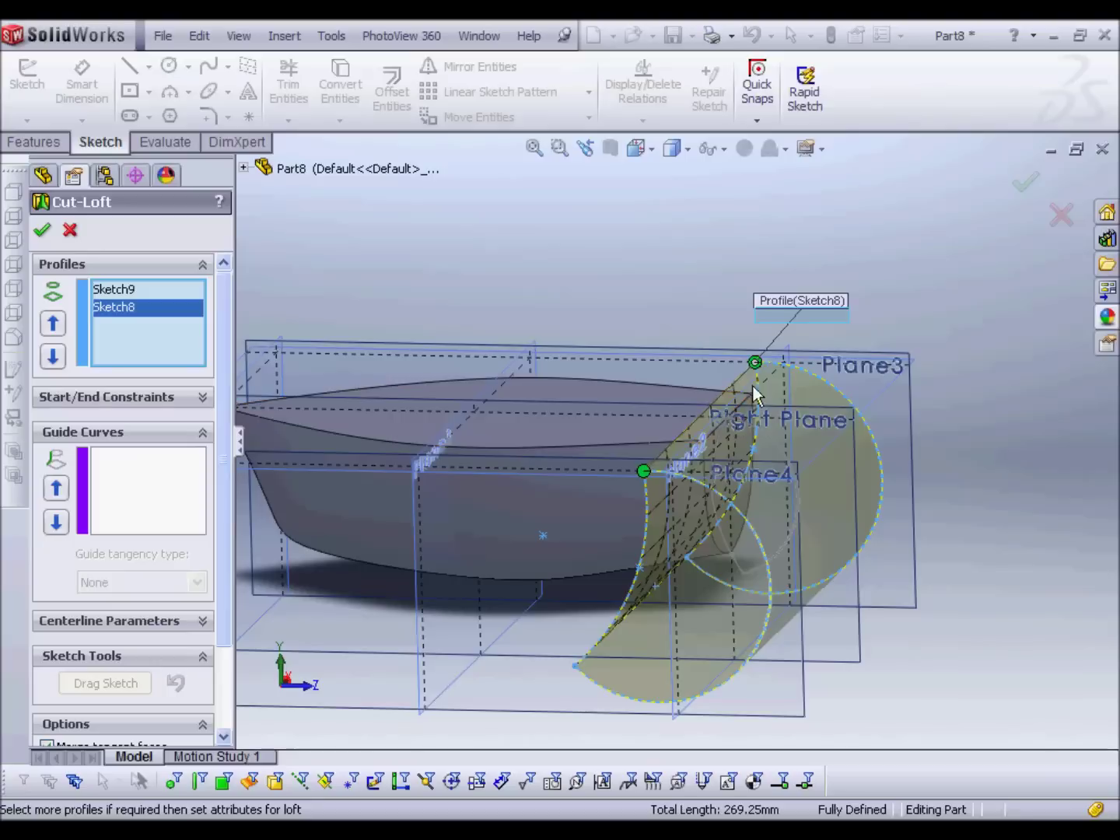
pyautogui.click(773, 368)
pyautogui.click(790, 388)
pyautogui.click(790, 377)
pyautogui.moveTo(790, 374)
pyautogui.mouseDown(button='middle')
pyautogui.moveTo(888, 309)
pyautogui.moveTo(909, 268)
pyautogui.mouseUp(button='middle')
pyautogui.click(1030, 187)
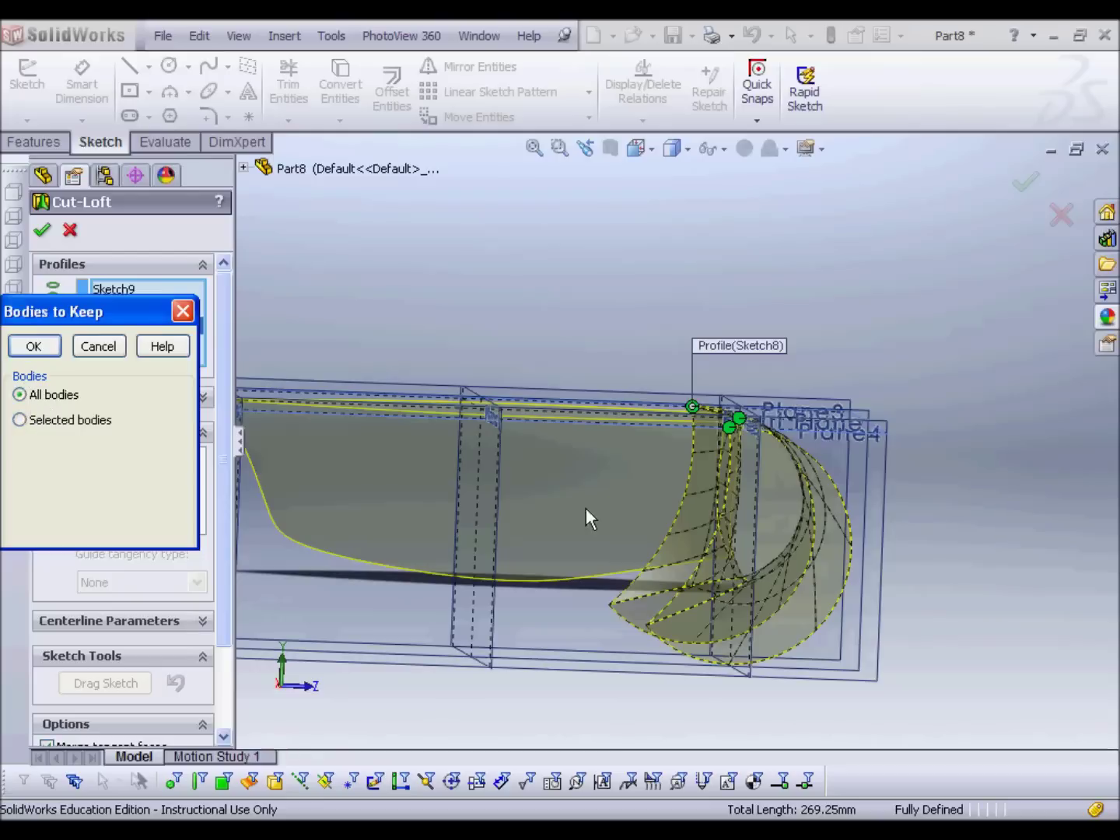
pyautogui.click(33, 347)
pyautogui.moveTo(843, 494); pyautogui.dragTo(823, 514, button='middle')
pyautogui.scroll(-8, 745, 402)
pyautogui.moveTo(715, 405); pyautogui.dragTo(684, 347, button='middle')
pyautogui.scroll(4, 586, 356)
pyautogui.press('Escape')
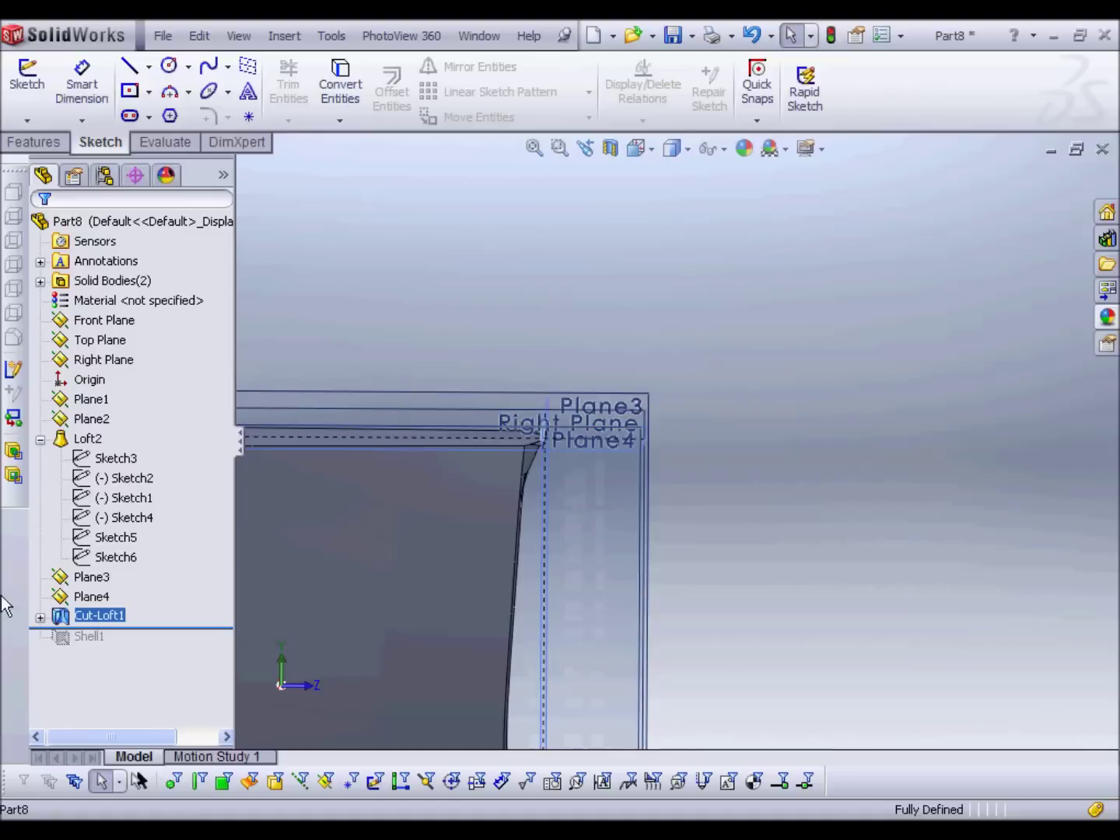
pyautogui.click(41, 616)
pyautogui.click(113, 635)
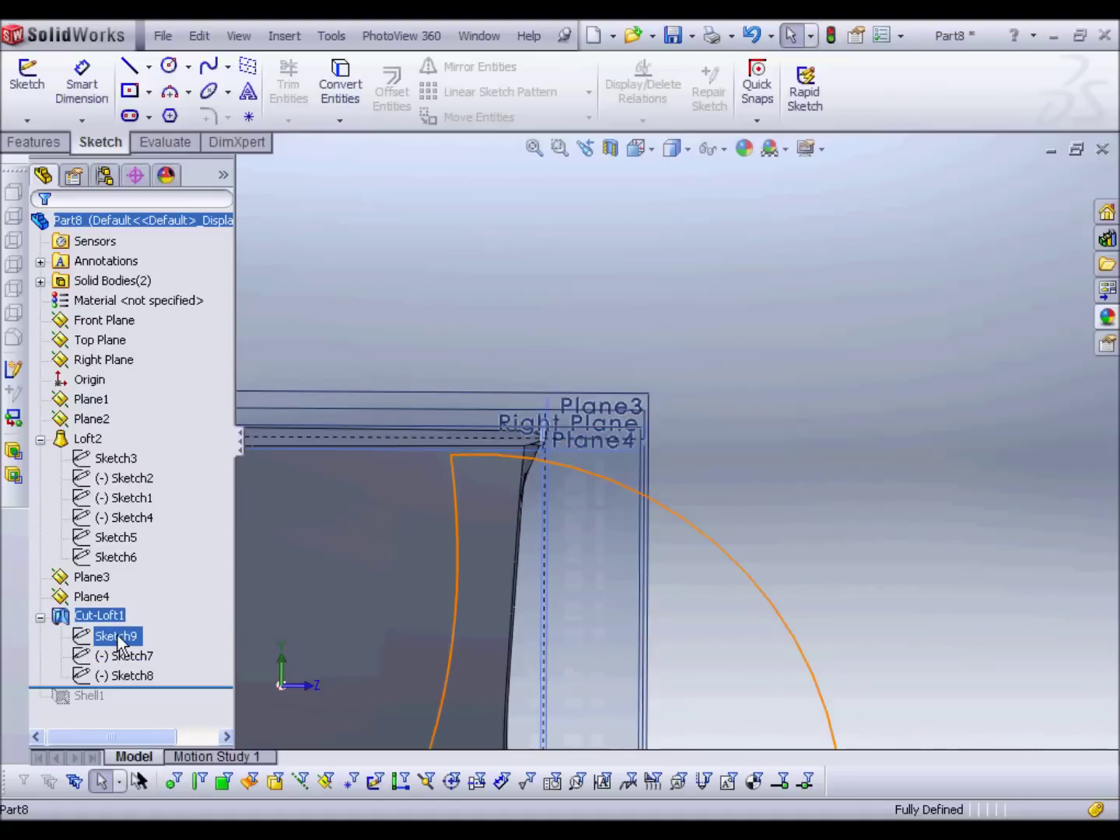
pyautogui.rightClick(116, 637)
pyautogui.click(128, 530)
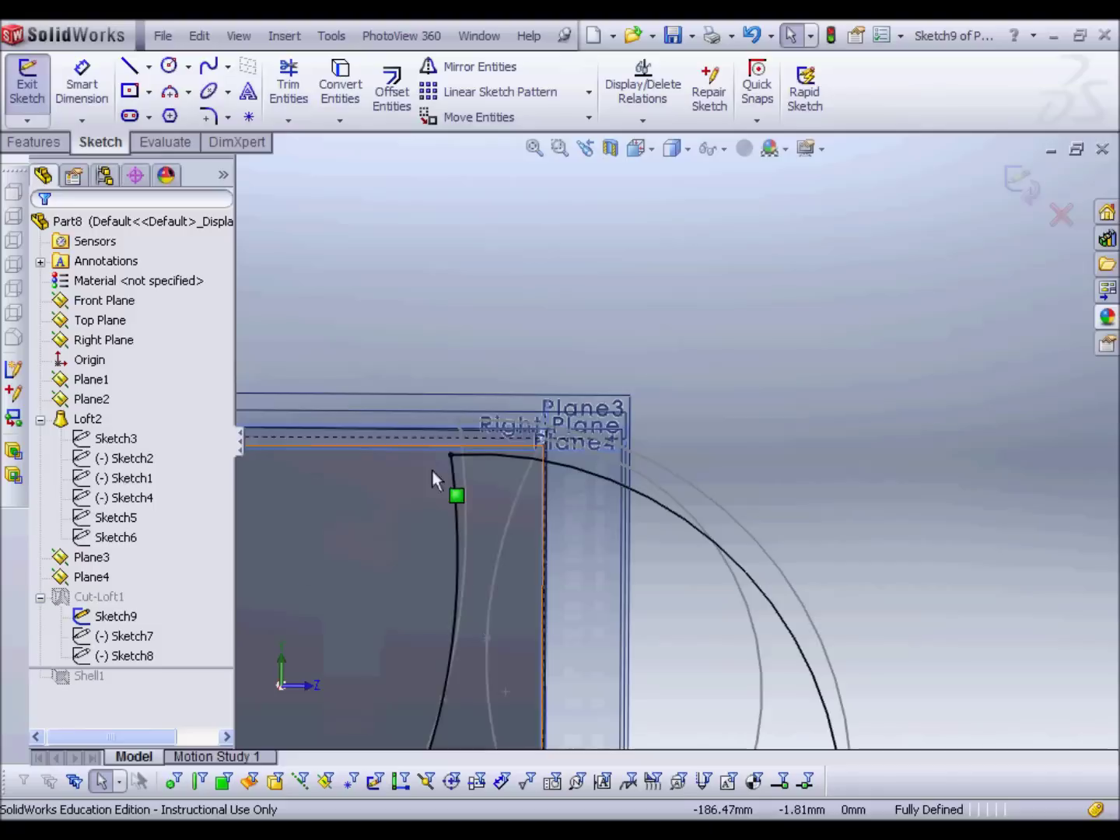
pyautogui.click(1059, 215)
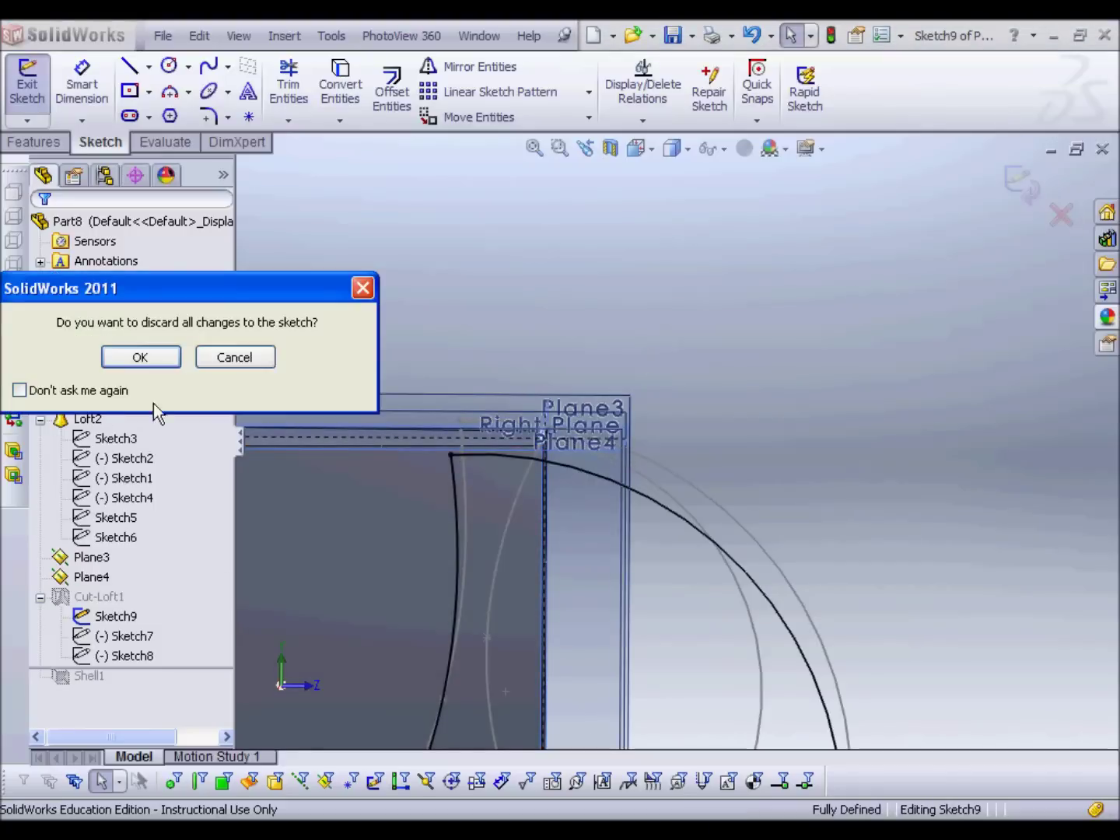
pyautogui.click(219, 360)
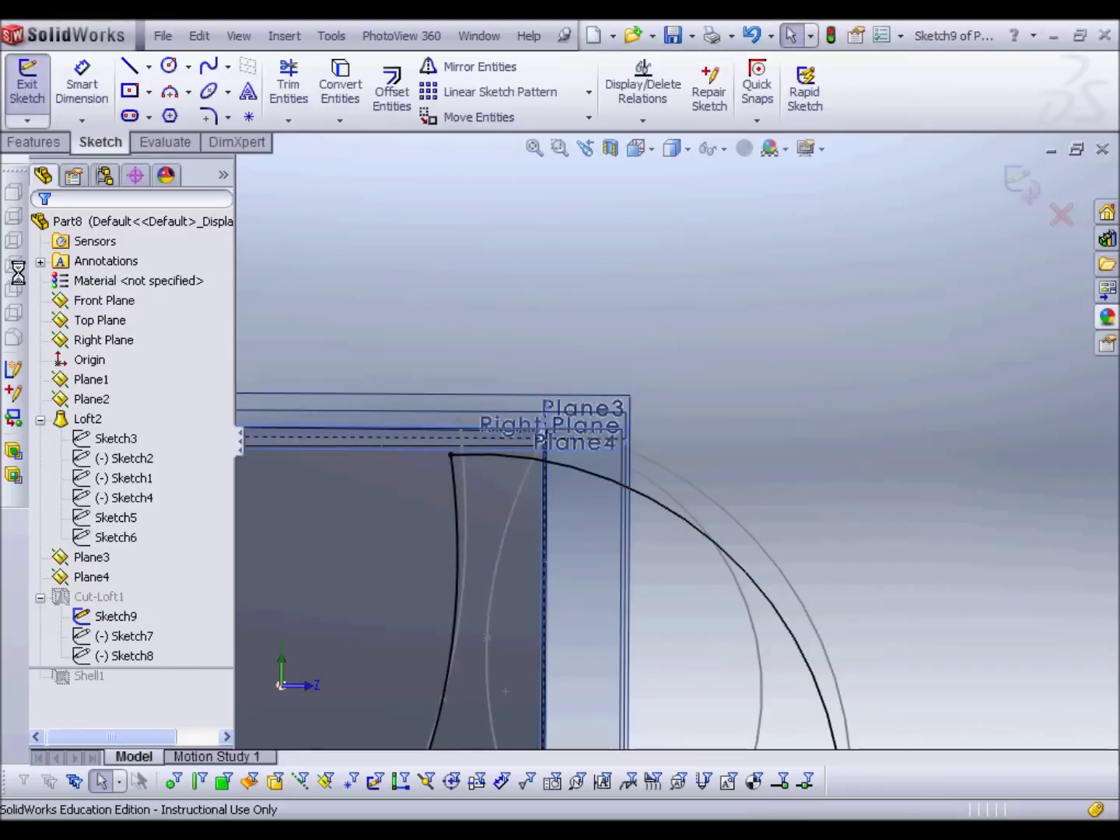
# Edit the Plane3 profile by raising its upper endpoint well above the deck, and finish the sketch
pyautogui.rightClick(108, 638)
pyautogui.click(92, 671)
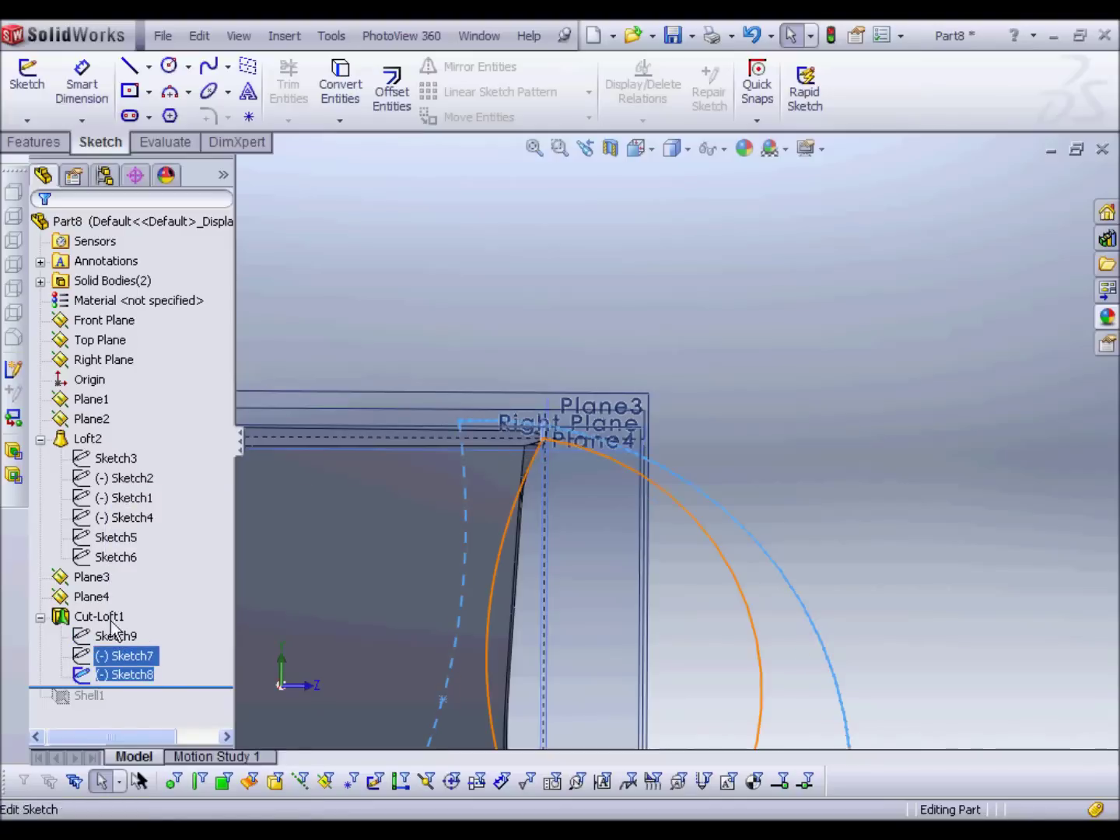
pyautogui.click(110, 621)
pyautogui.moveTo(461, 423); pyautogui.dragTo(469, 307)
pyautogui.click(1034, 186)
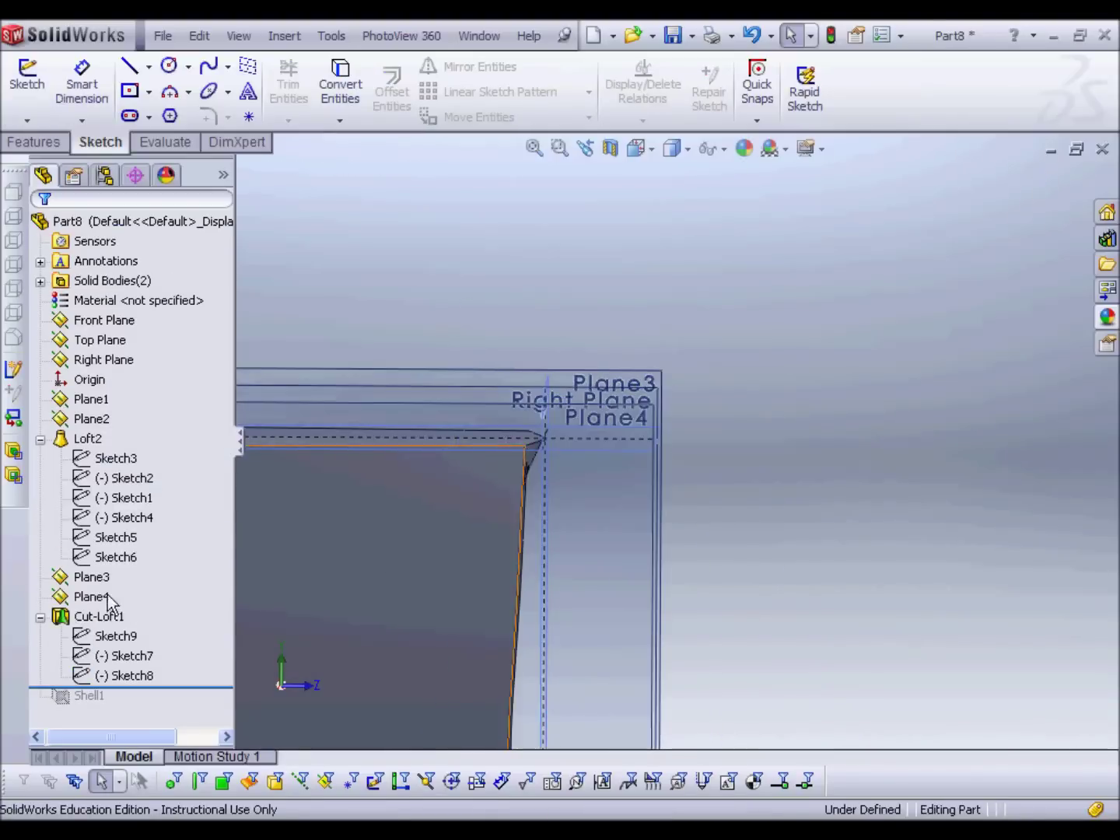
# Edit the Right Plane stern profile by raising its upper endpoint to about 8.4 mm above deck level, and finish the sketch
pyautogui.rightClick(108, 655)
pyautogui.click(134, 503)
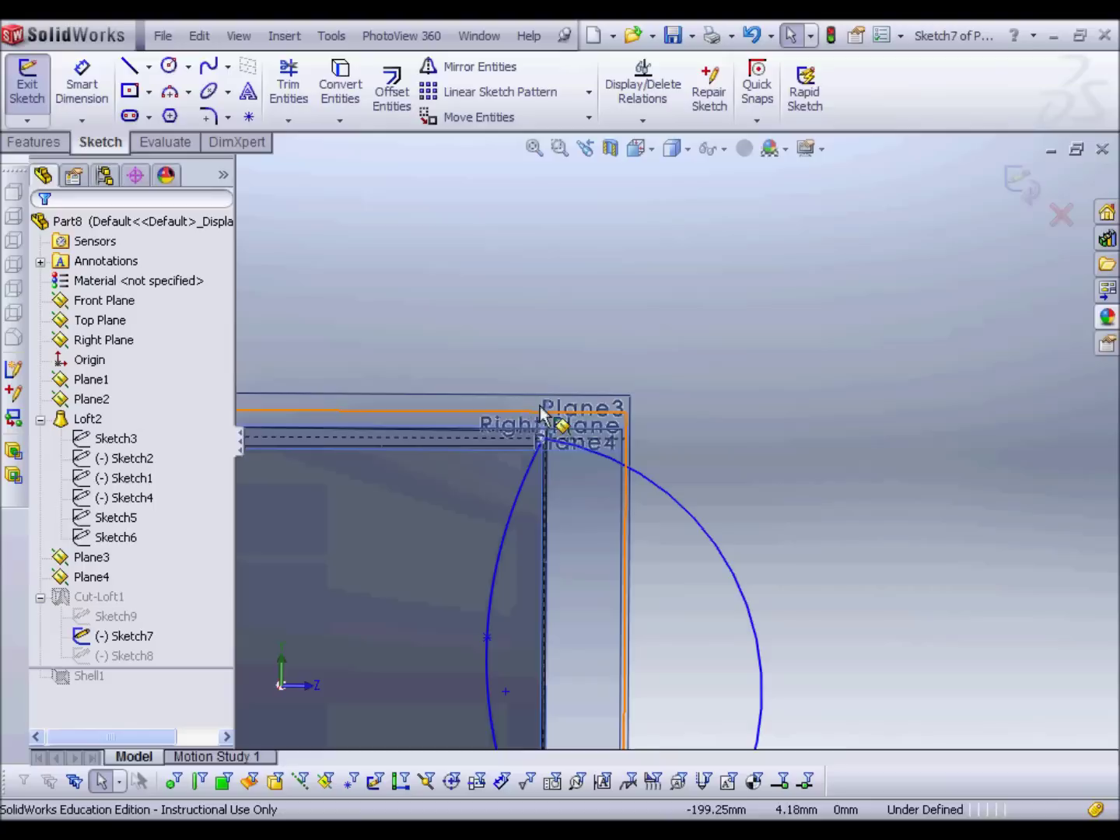
pyautogui.moveTo(540, 444); pyautogui.dragTo(540, 372)
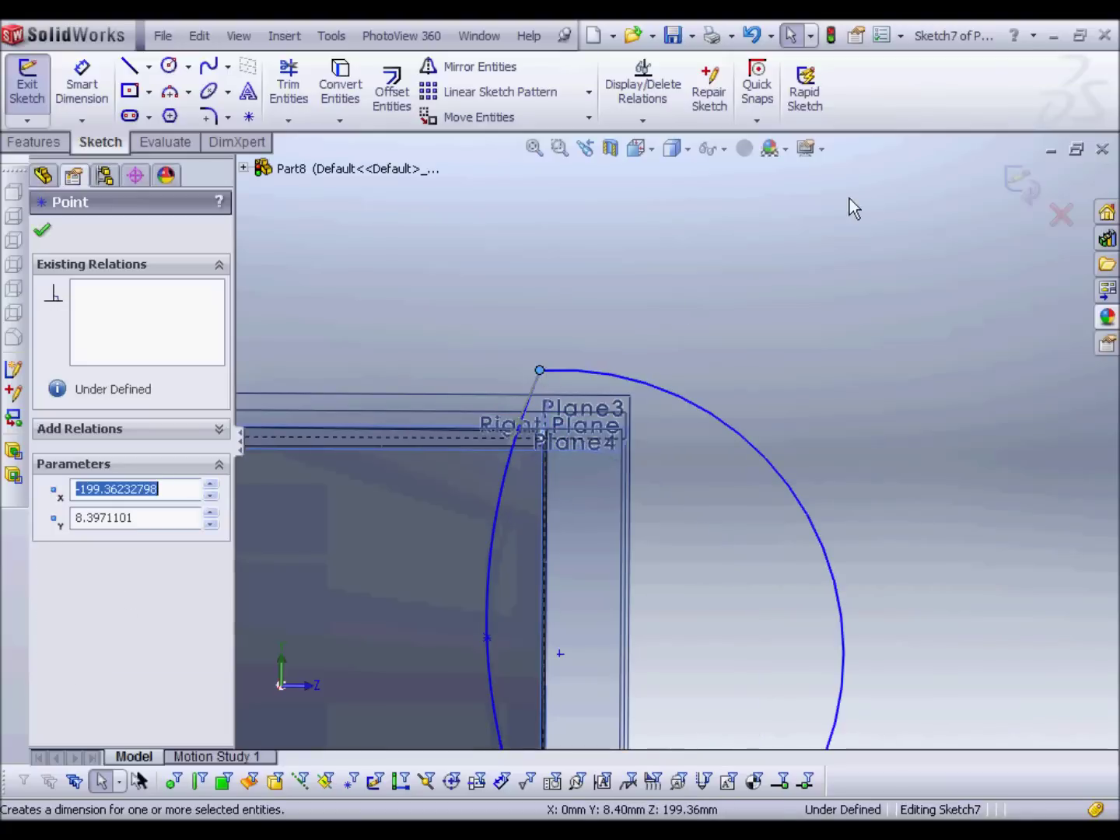
pyautogui.click(1031, 186)
# Edit the Plane3 profile by moving its upper end forward and its lower end to about X -149.3, Y -104.8, and finish the sketch
pyautogui.moveTo(573, 476)
pyautogui.mouseDown(button='middle')
pyautogui.moveTo(554, 471)
pyautogui.moveTo(533, 533)
pyautogui.moveTo(517, 487)
pyautogui.moveTo(545, 451)
pyautogui.moveTo(558, 456)
pyautogui.moveTo(563, 575)
pyautogui.moveTo(493, 520)
pyautogui.moveTo(517, 463)
pyautogui.moveTo(547, 479)
pyautogui.moveTo(537, 474)
pyautogui.mouseUp(button='middle')
pyautogui.scroll(3, 554, 472)
pyautogui.click(116, 635)
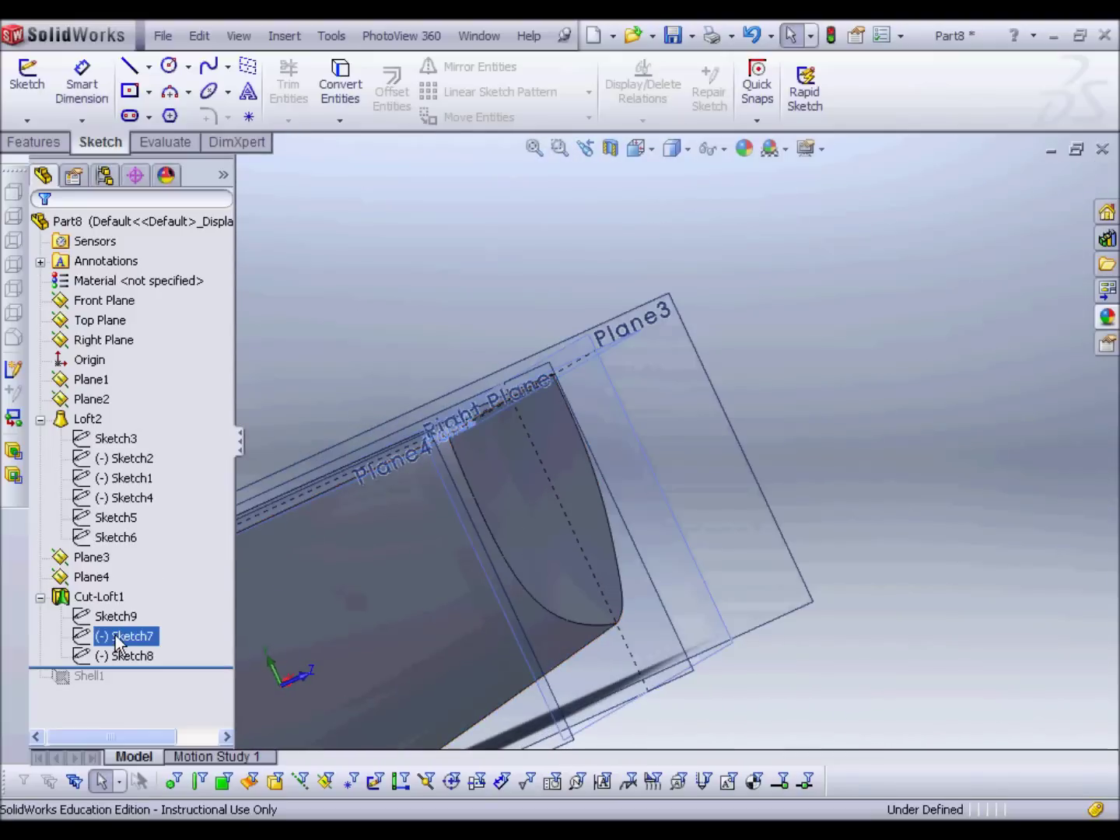
pyautogui.moveTo(611, 465); pyautogui.dragTo(685, 493, button='middle')
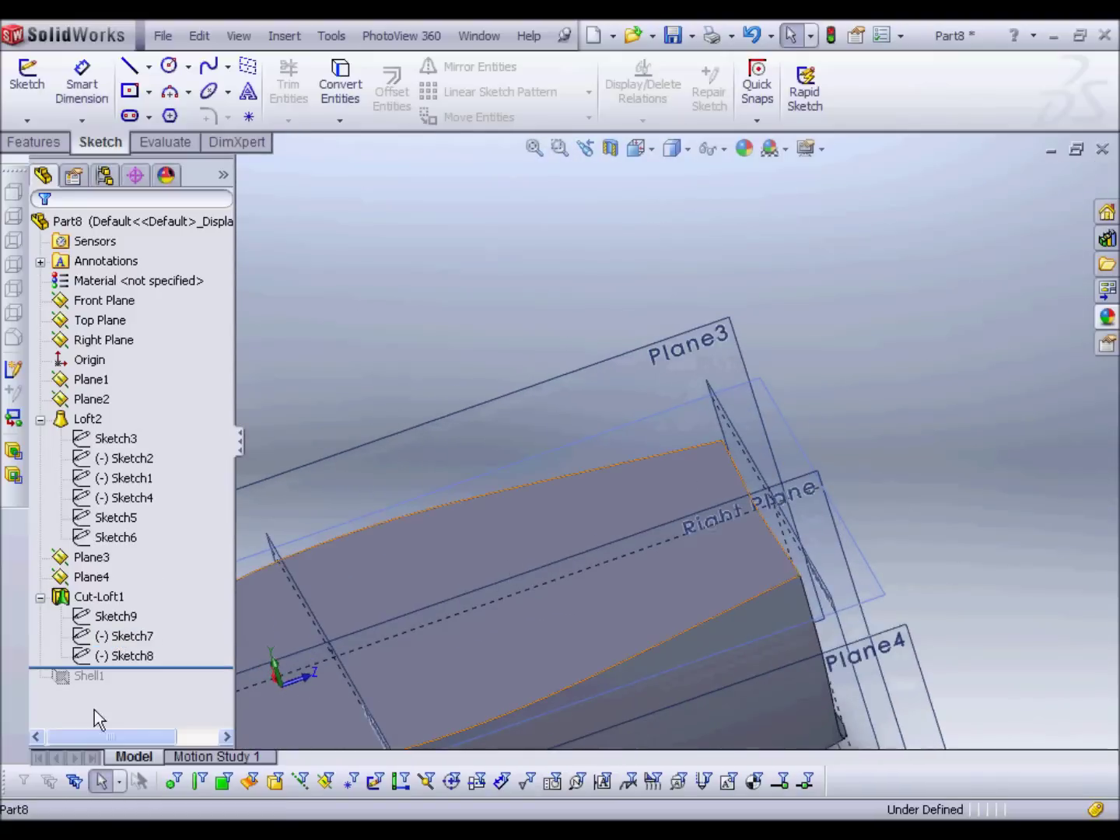
pyautogui.click(121, 656)
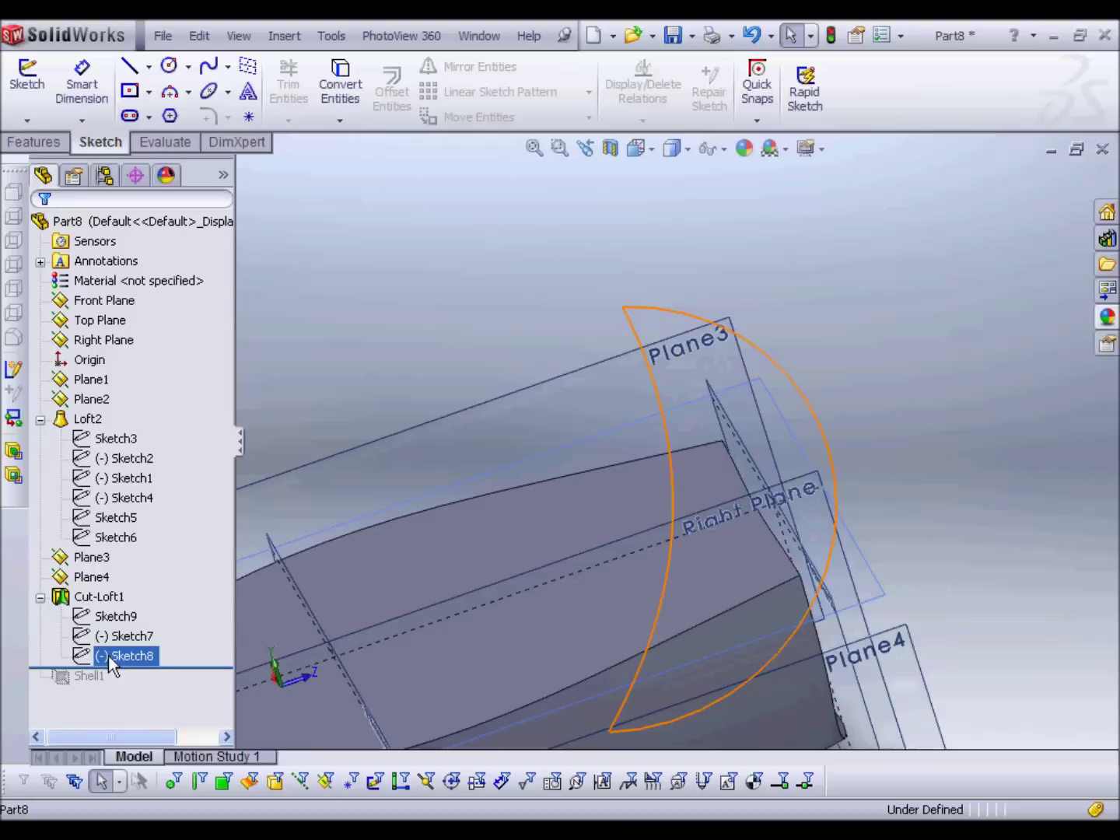
pyautogui.rightClick(112, 656)
pyautogui.click(123, 502)
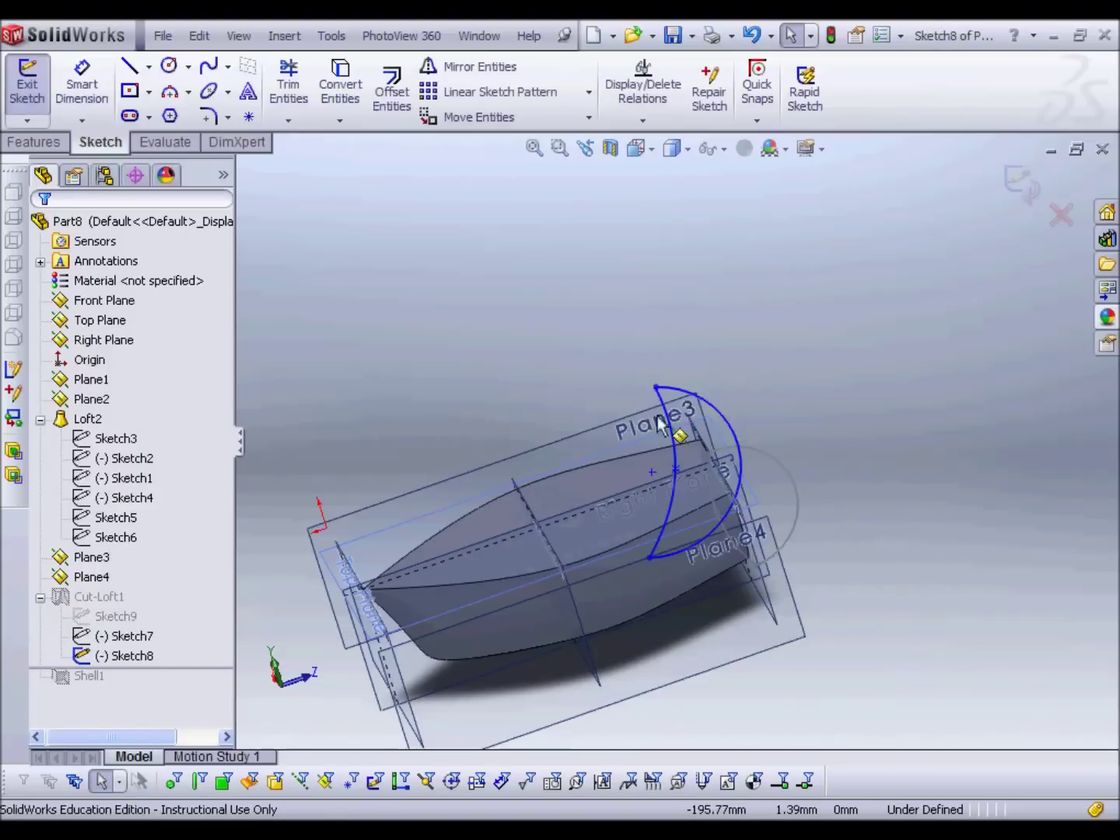
pyautogui.click(654, 388)
pyautogui.moveTo(636, 401)
pyautogui.mouseDown()
pyautogui.moveTo(620, 408)
pyautogui.moveTo(693, 494)
pyautogui.moveTo(668, 479)
pyautogui.moveTo(645, 611)
pyautogui.mouseUp()
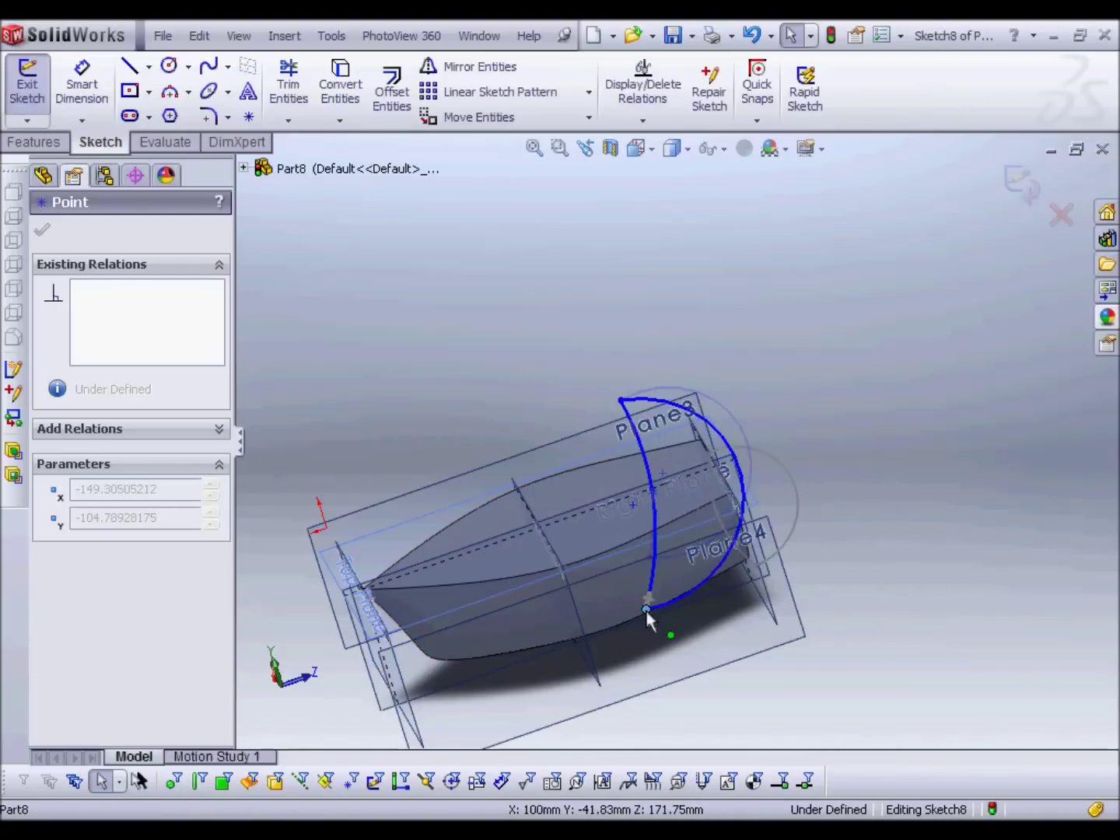
pyautogui.moveTo(775, 556)
pyautogui.mouseDown(button='middle')
pyautogui.moveTo(804, 417)
pyautogui.moveTo(790, 381)
pyautogui.mouseUp(button='middle')
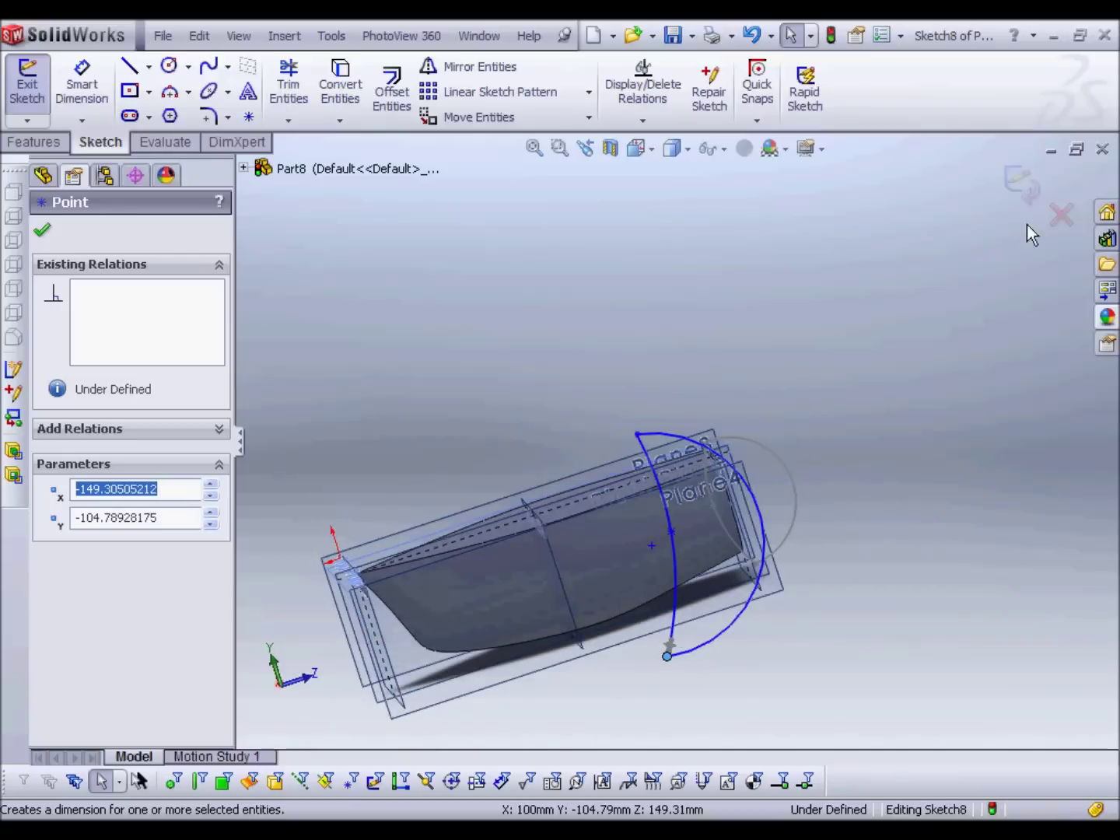
pyautogui.click(1018, 195)
# Roll the feature history forward past Shell1 and inspect the shelled hull with its cut stern
pyautogui.moveTo(683, 373)
pyautogui.mouseDown(button='middle')
pyautogui.moveTo(650, 439)
pyautogui.moveTo(688, 393)
pyautogui.moveTo(668, 436)
pyautogui.mouseUp(button='middle')
pyautogui.click(102, 597)
pyautogui.moveTo(164, 667); pyautogui.dragTo(174, 684)
pyautogui.moveTo(773, 504); pyautogui.dragTo(716, 381, button='middle')
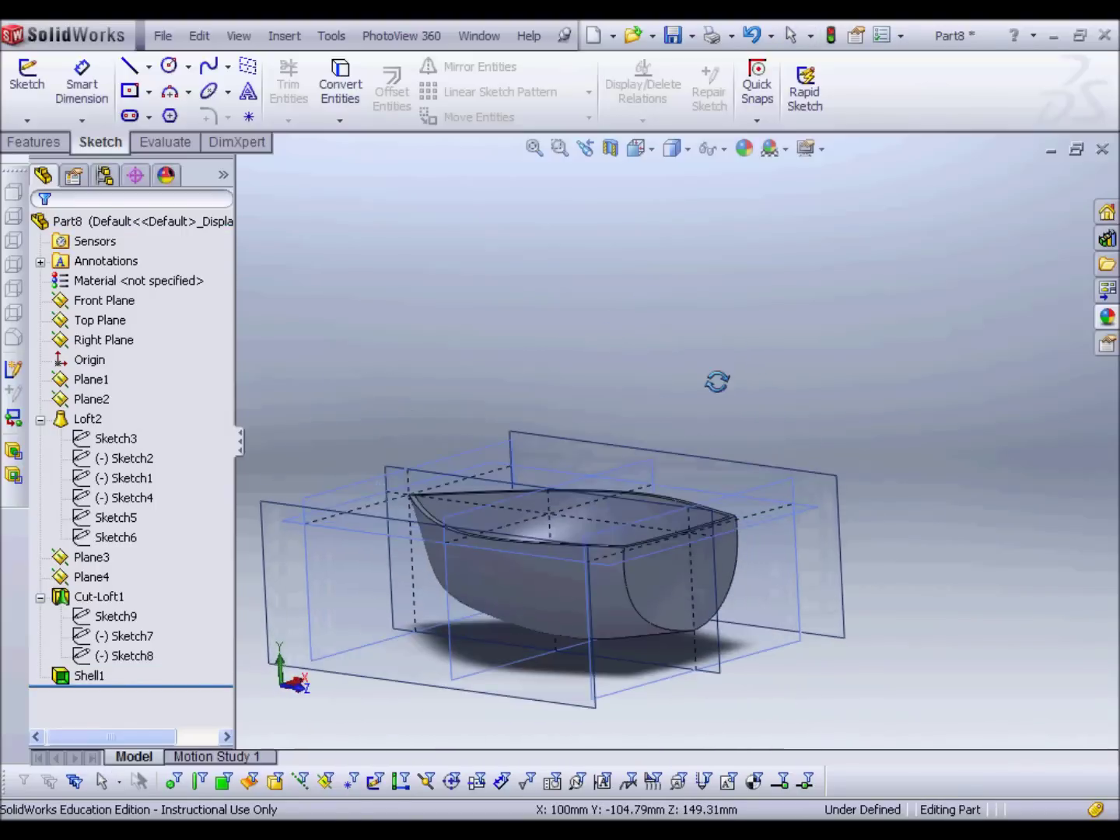
pyautogui.scroll(3, 662, 370)
pyautogui.moveTo(575, 379); pyautogui.dragTo(682, 473, button='middle')
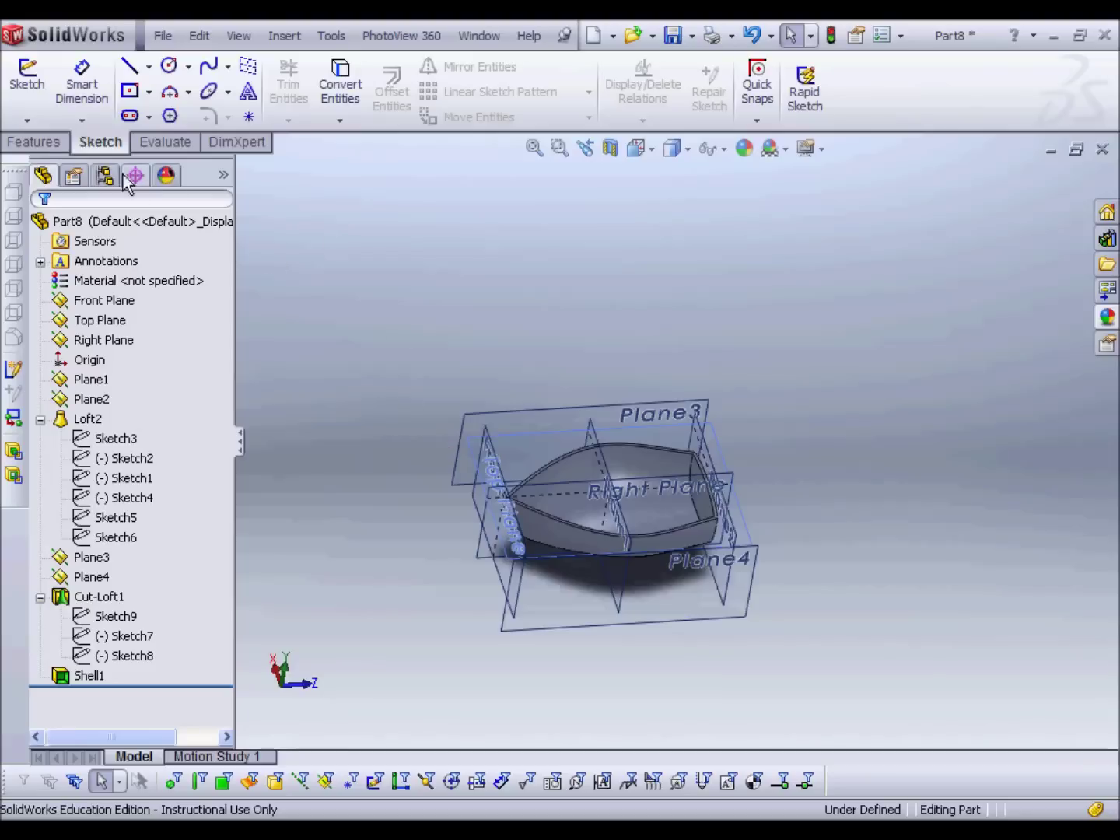
# On the Top Plane, sketch a mast circle of about 6.8 mm radius on the centreline, about 61.8 mm from the origin
pyautogui.click(513, 443)
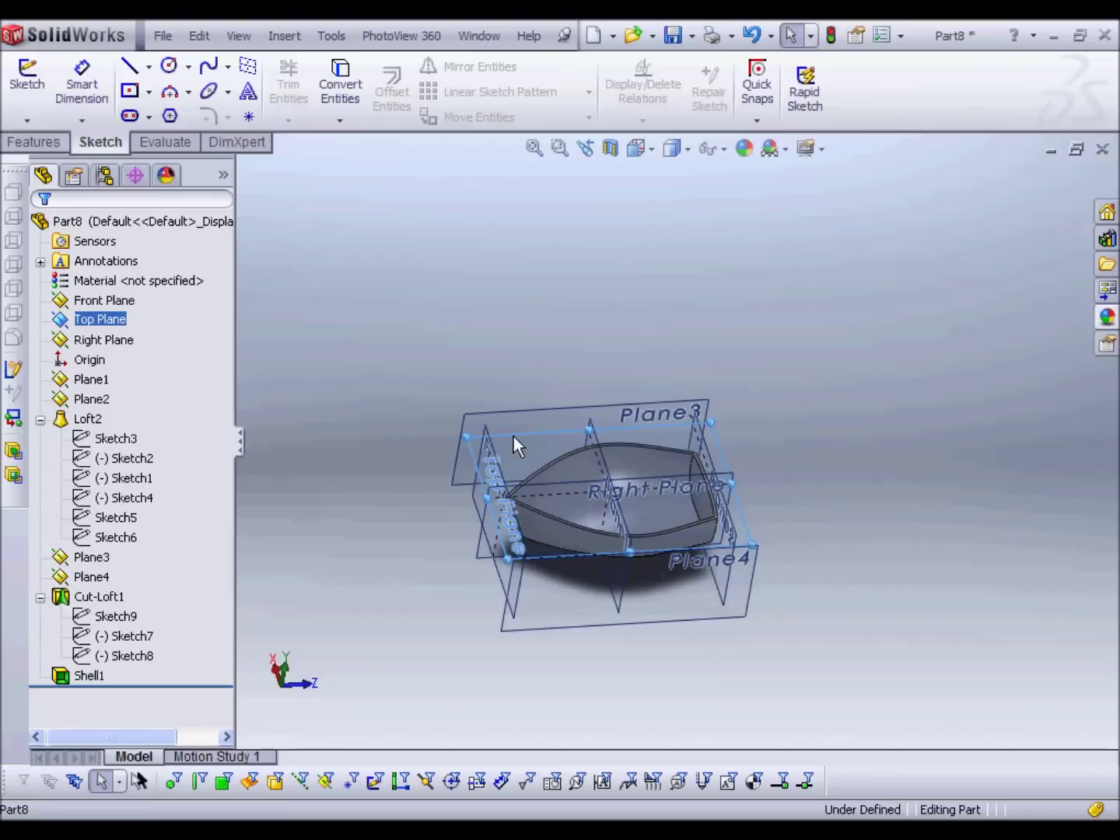
pyautogui.click(599, 369)
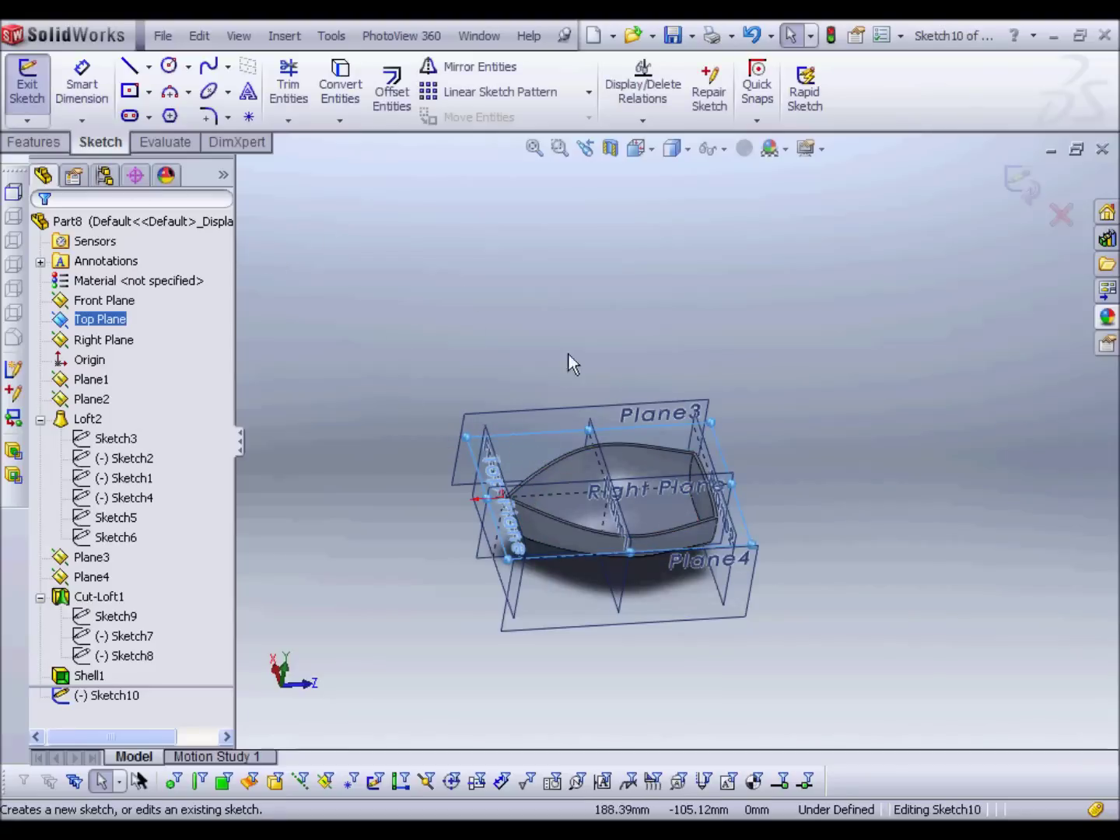
pyautogui.click(170, 72)
pyautogui.moveTo(587, 396); pyautogui.dragTo(572, 502, button='middle')
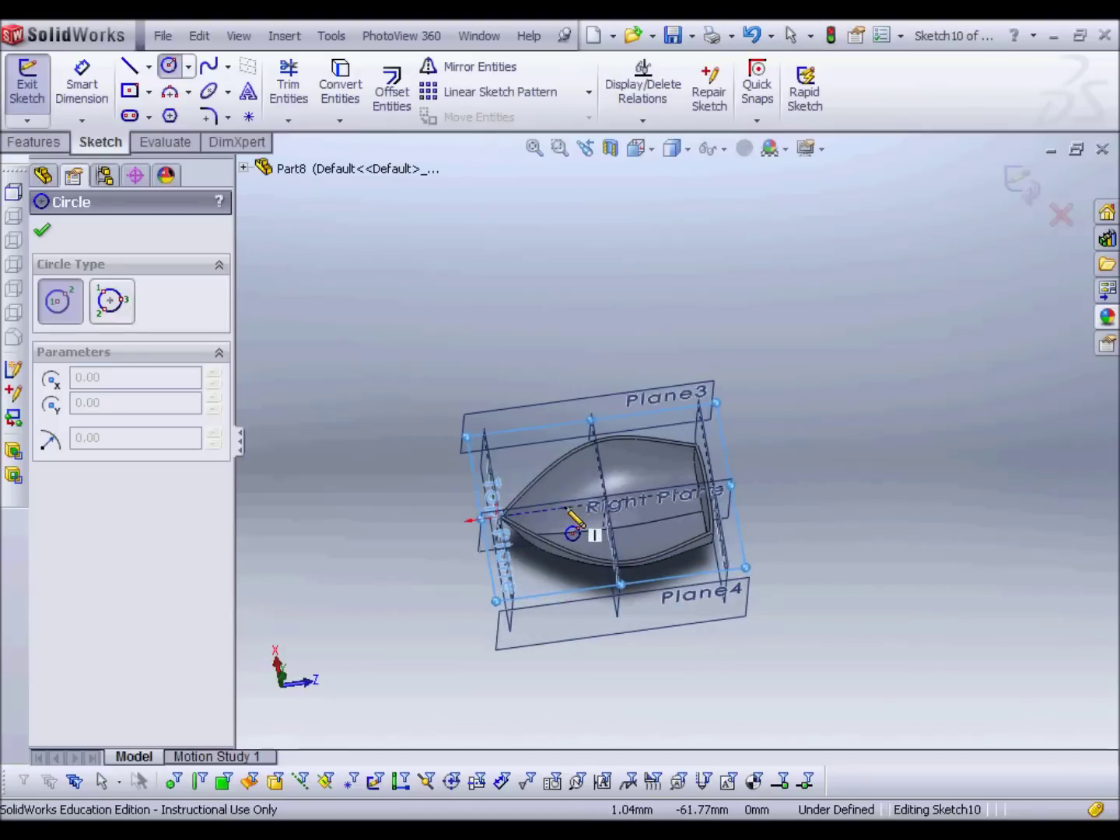
pyautogui.click(572, 533)
pyautogui.click(570, 525)
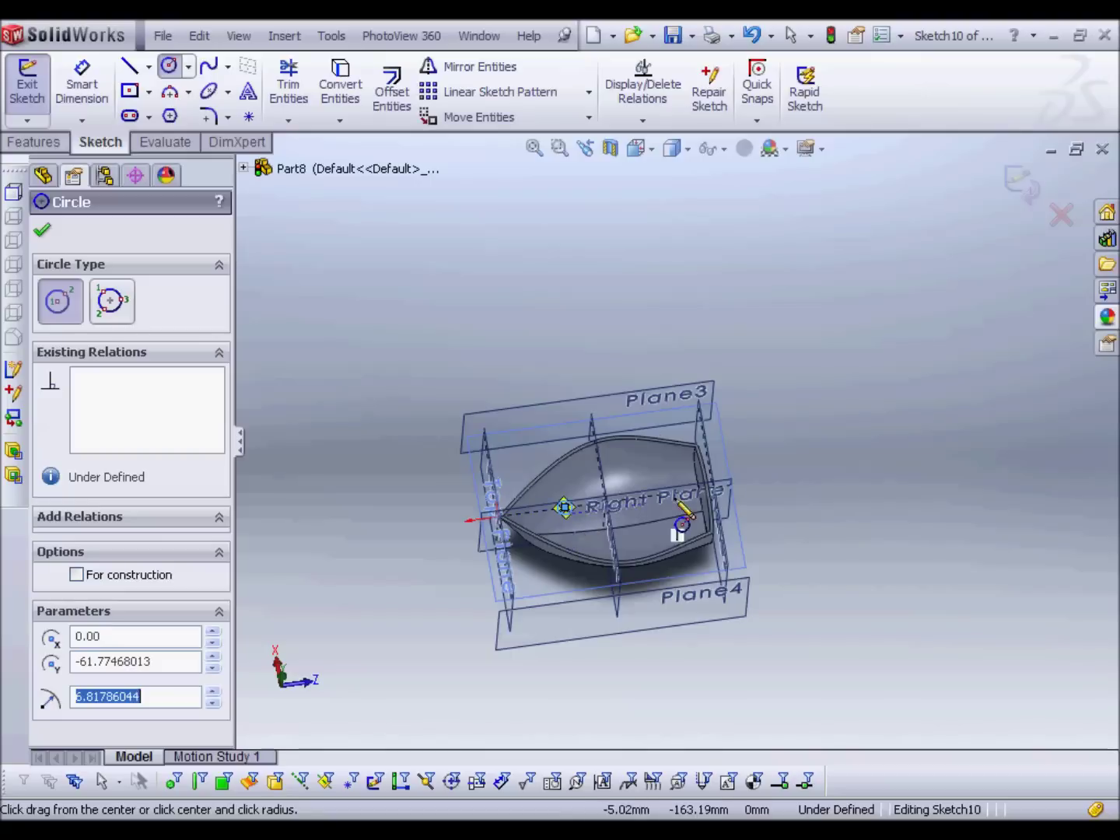
# Extrude the mast circle 390 mm upward as a merged boss, and down to the hull with Up To Next as second direction
pyautogui.click(47, 140)
pyautogui.click(36, 91)
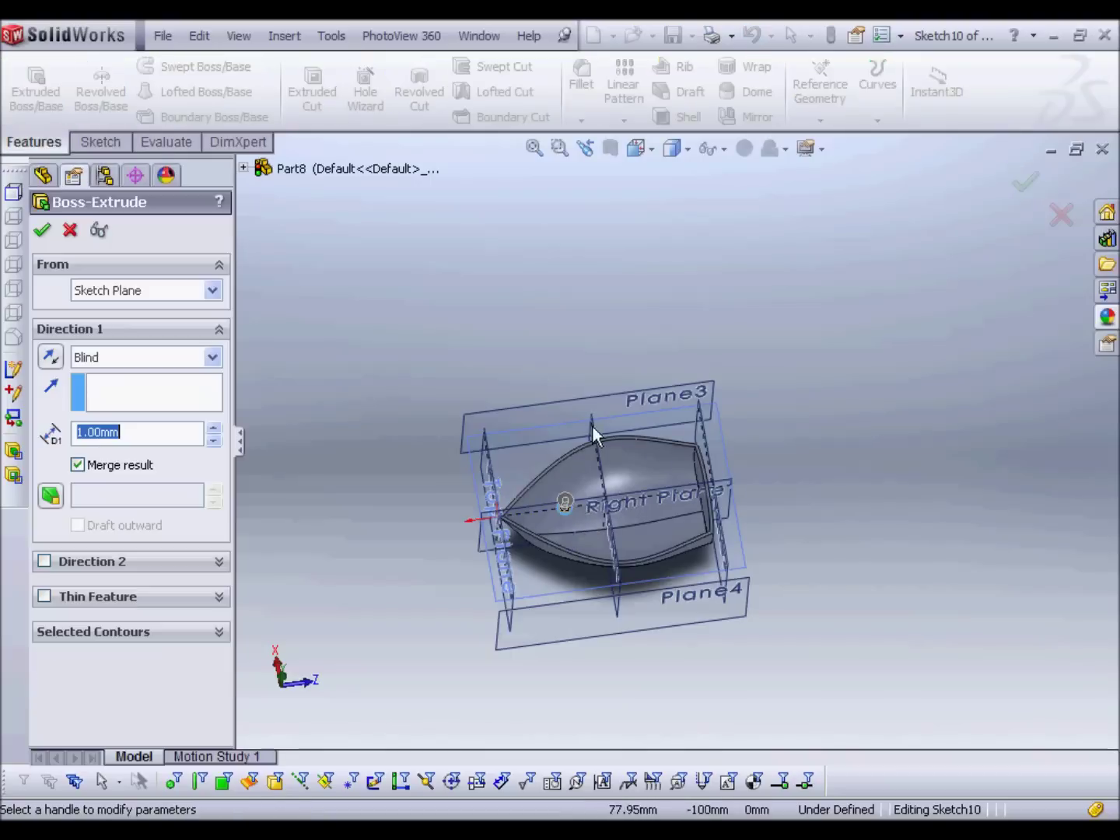
pyautogui.moveTo(492, 459); pyautogui.dragTo(560, 480, button='middle')
pyautogui.moveTo(560, 481); pyautogui.dragTo(537, 173)
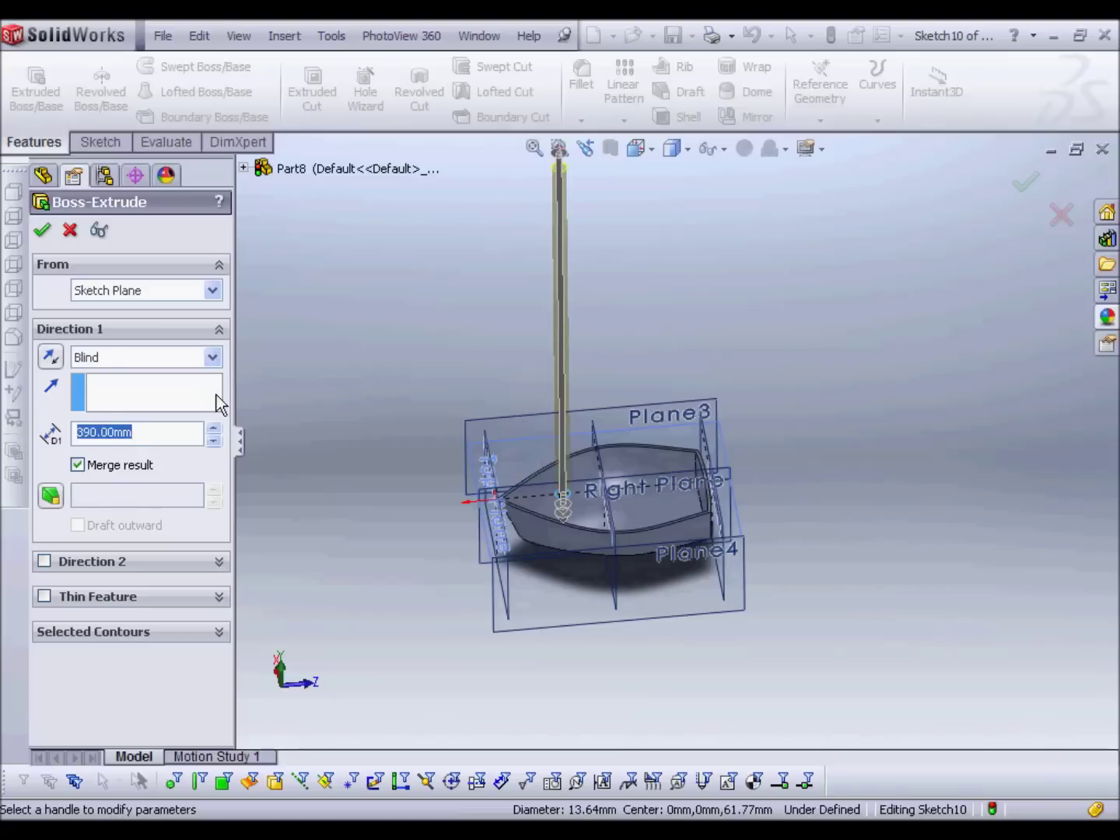
pyautogui.click(44, 560)
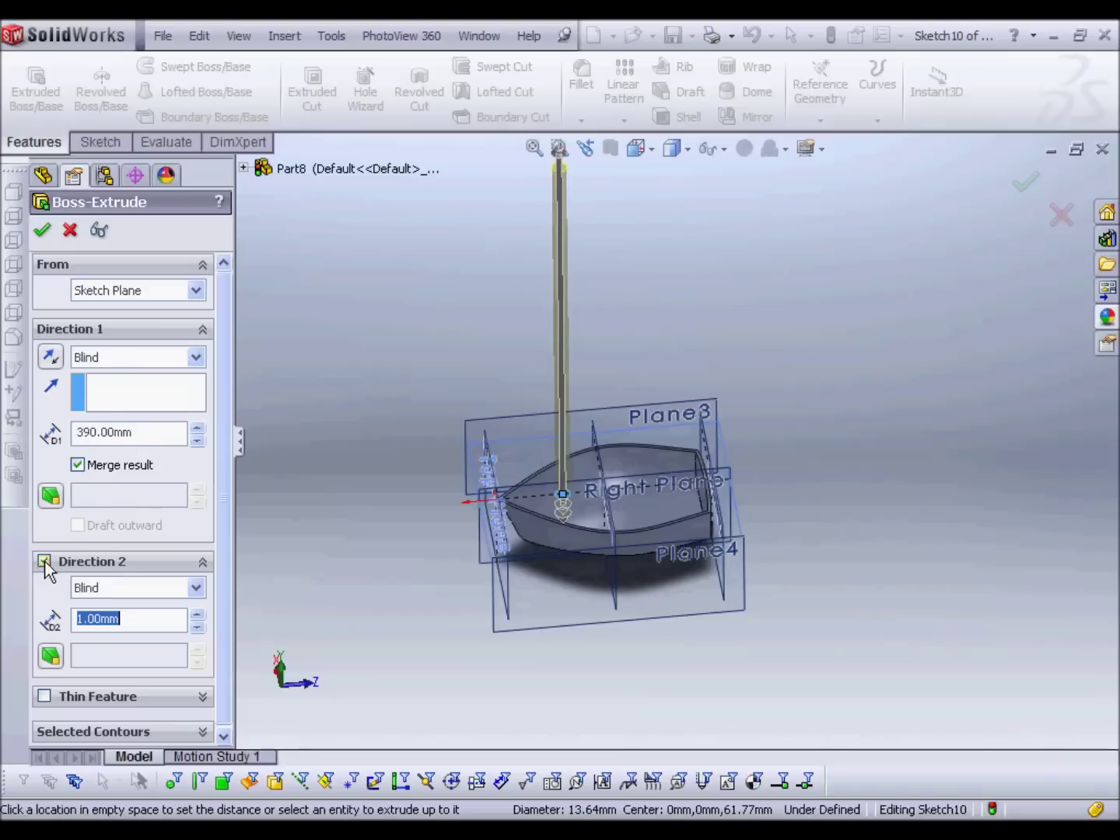
pyautogui.click(195, 589)
pyautogui.click(116, 636)
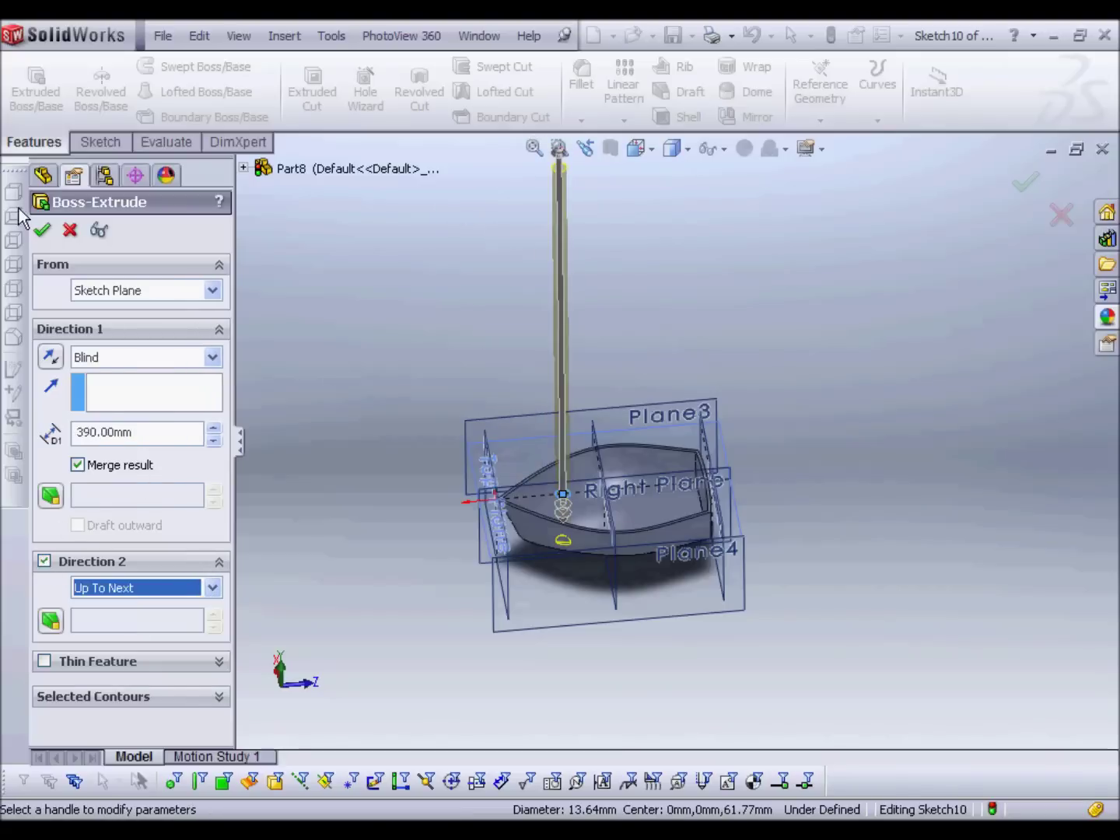
pyautogui.click(42, 230)
# Inspect the whole boat with its mast from several angles and check the mast's proportion to the hull
pyautogui.moveTo(828, 392); pyautogui.dragTo(802, 361, button='middle')
pyautogui.press('f')
pyautogui.moveTo(919, 360)
pyautogui.mouseDown(button='middle')
pyautogui.moveTo(905, 362)
pyautogui.moveTo(918, 384)
pyautogui.mouseUp(button='middle')
pyautogui.scroll(-3, 697, 528)
pyautogui.moveTo(686, 519); pyautogui.dragTo(675, 518, button='middle')
pyautogui.scroll(5, 675, 520)
pyautogui.moveTo(895, 502); pyautogui.dragTo(863, 469, button='middle')
pyautogui.scroll(3, 824, 578)
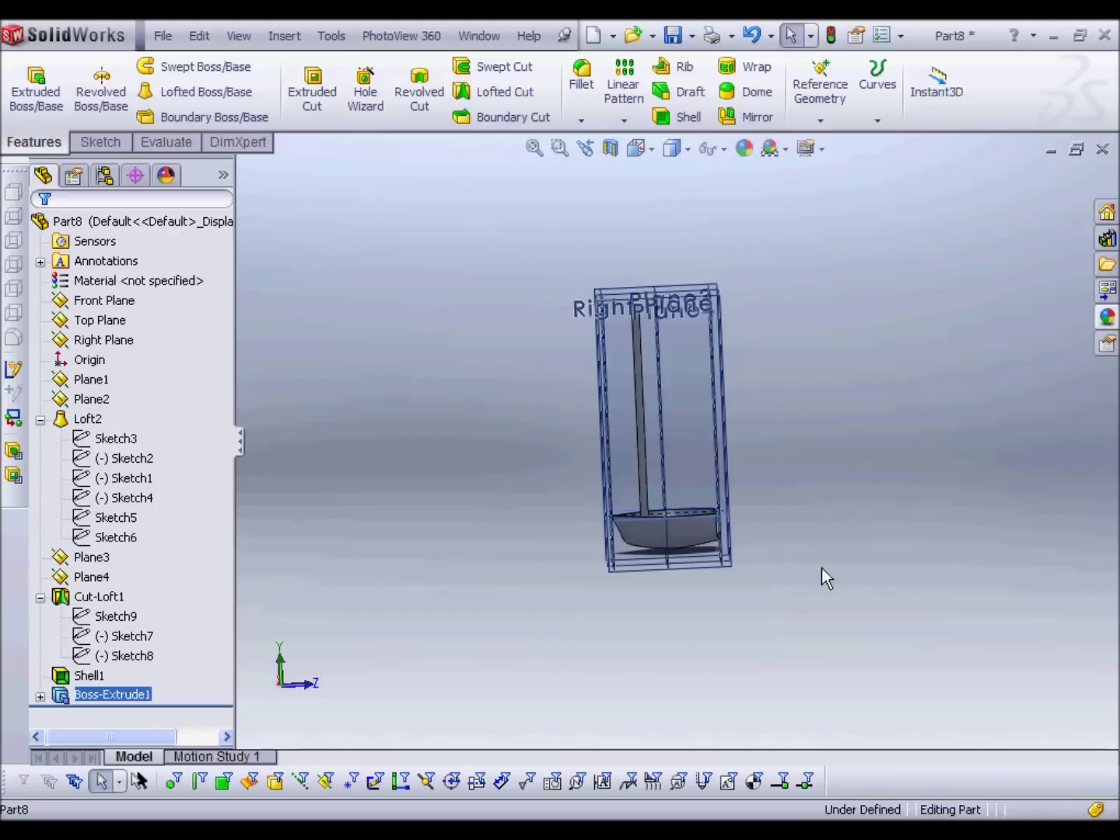
pyautogui.scroll(-2, 825, 578)
pyautogui.scroll(-3, 632, 517)
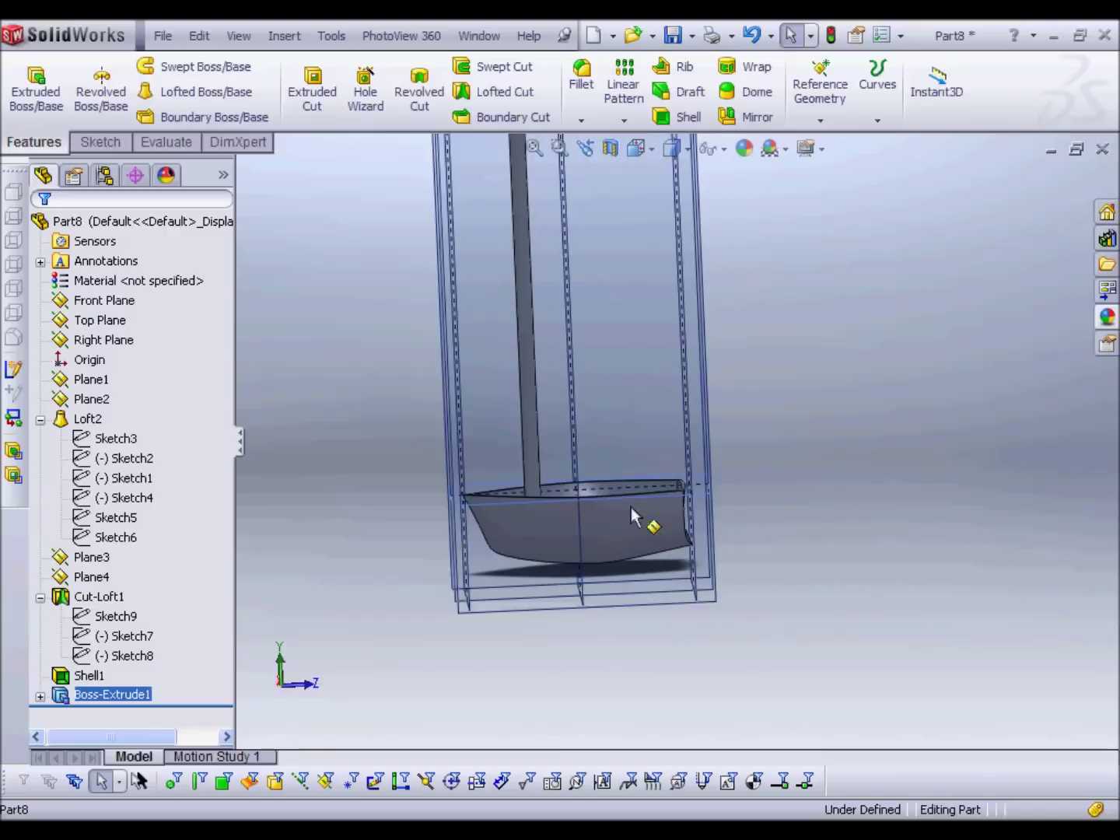
# Create a reference plane offset 50 mm above the Top Plane
pyautogui.click(781, 493)
pyautogui.click(695, 486)
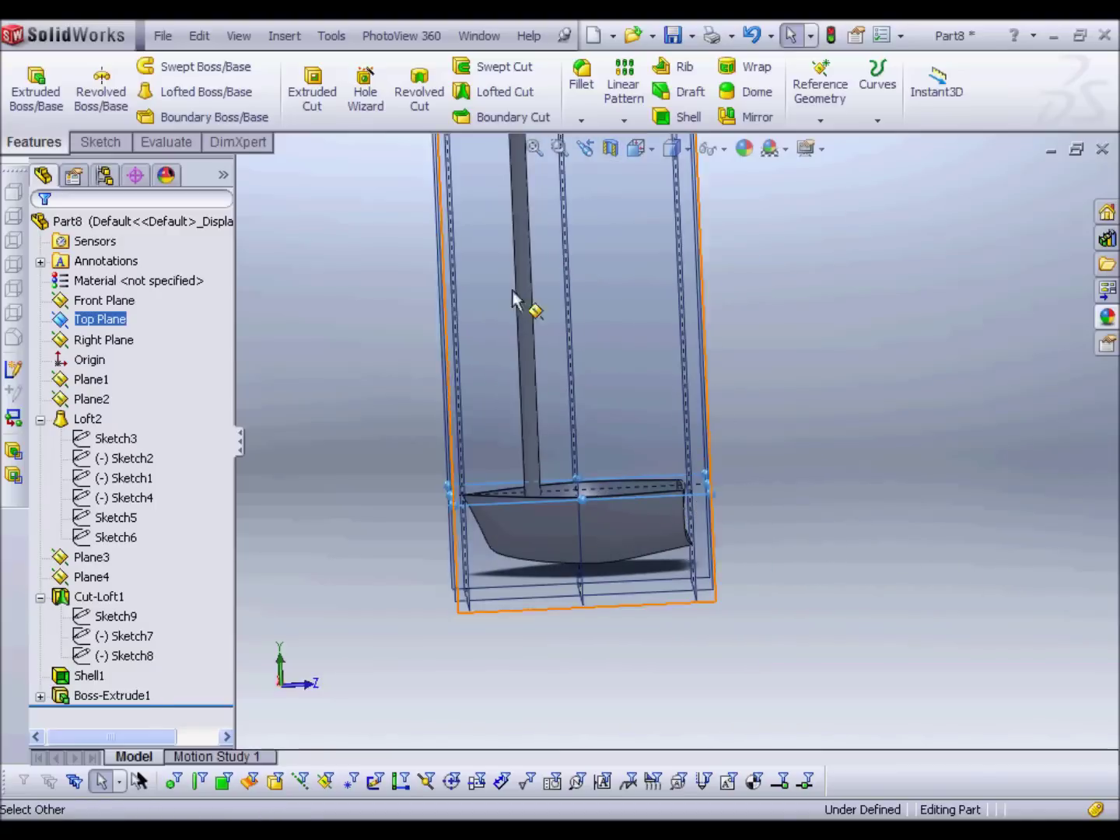
pyautogui.click(762, 527)
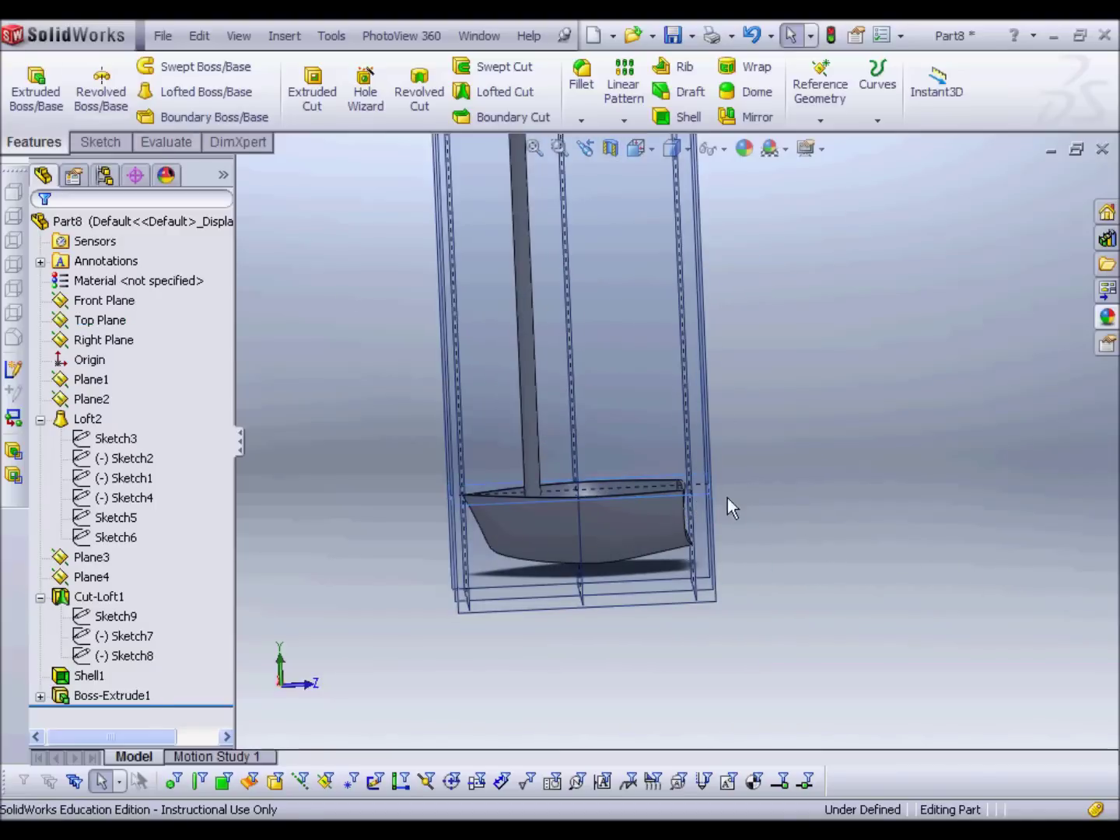
pyautogui.click(703, 500)
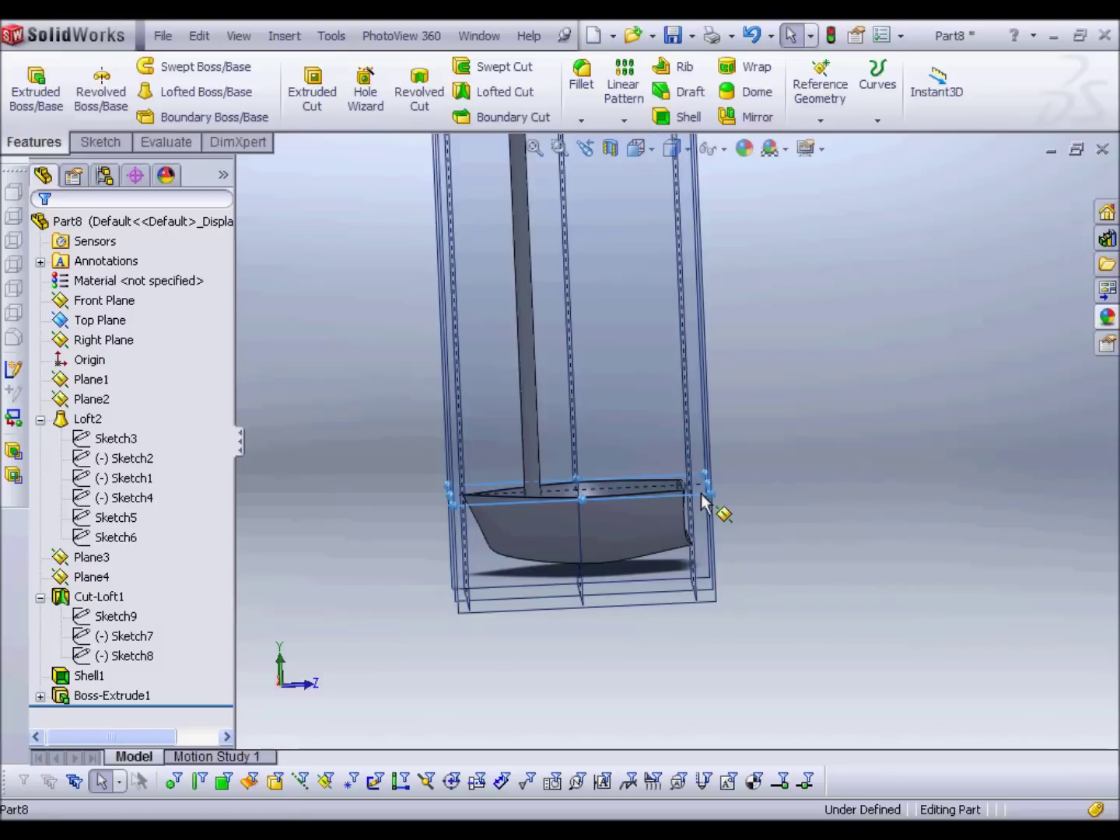
pyautogui.keyDown('ctrl'); pyautogui.moveTo(702, 483); pyautogui.dragTo(701, 477); pyautogui.keyUp('ctrl')
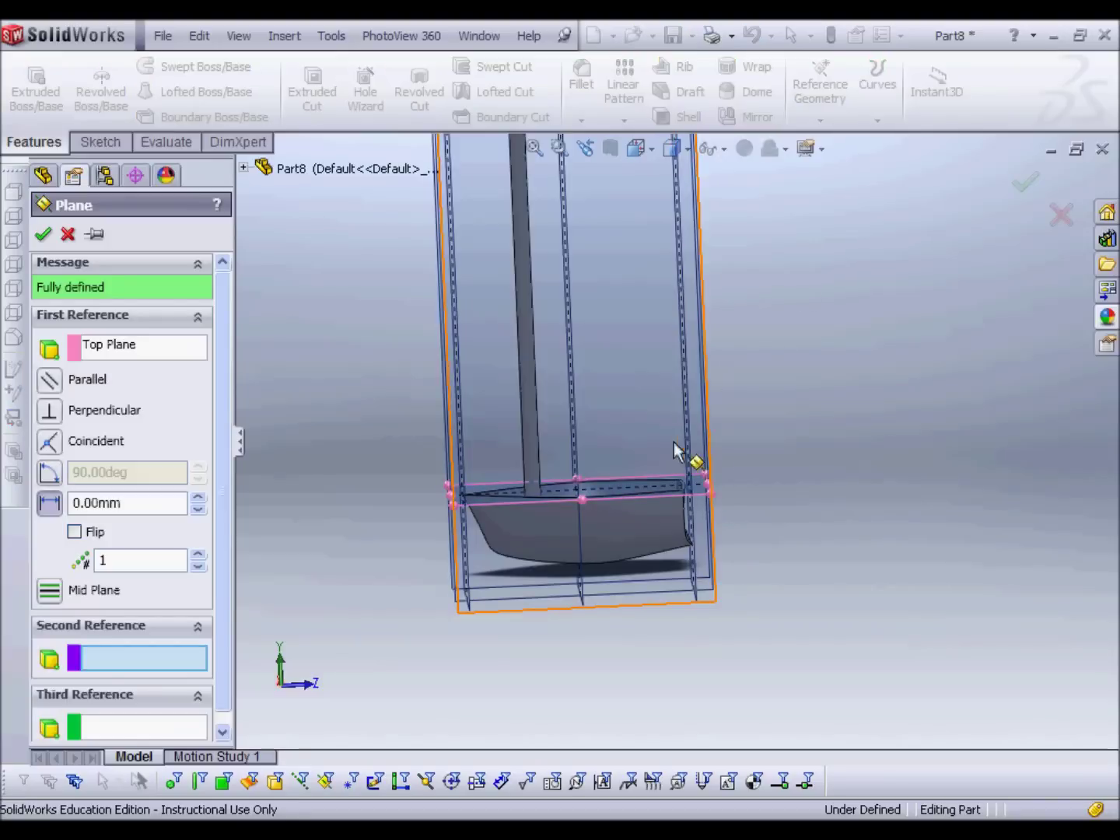
pyautogui.click(140, 504)
pyautogui.press('Return')
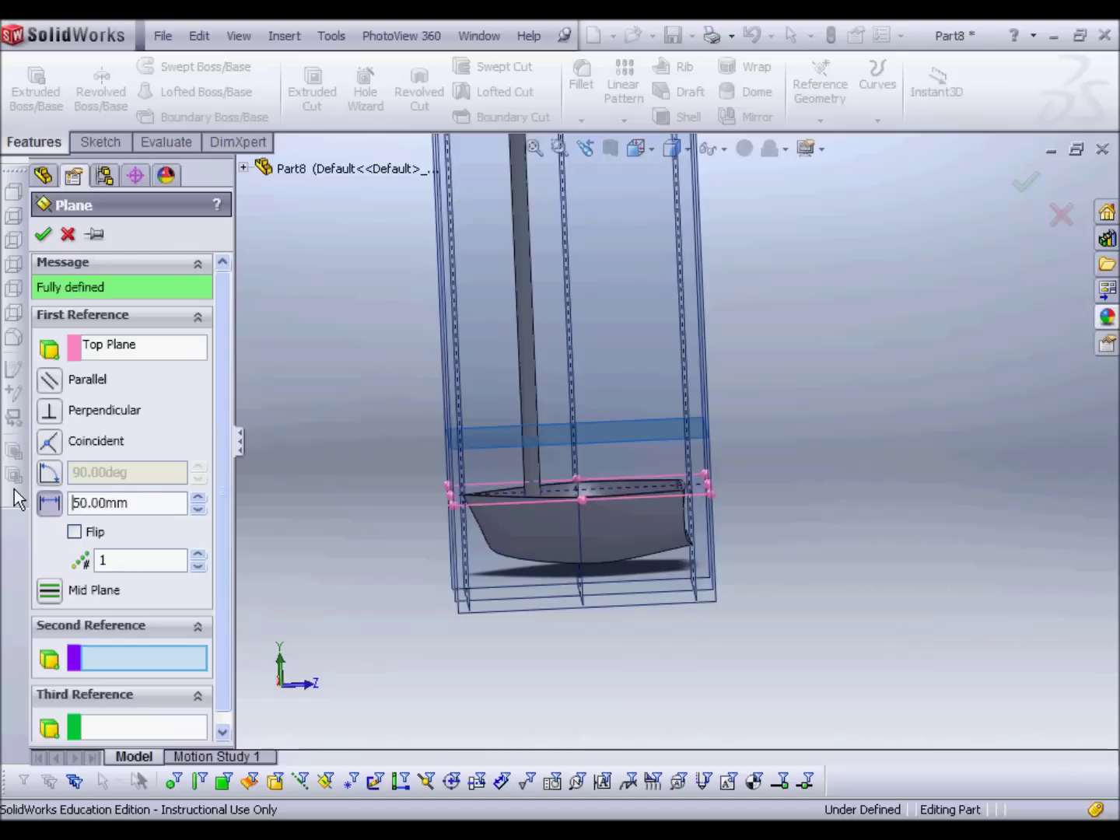
pyautogui.press('Return')
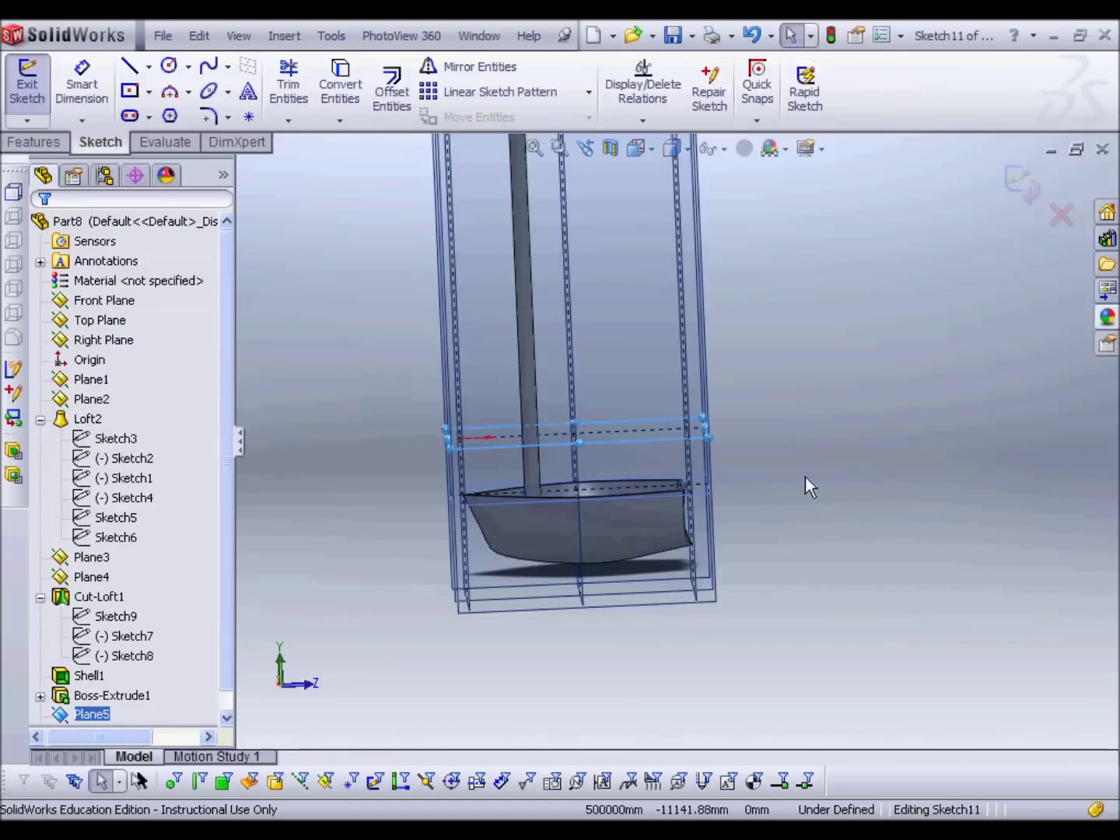
pyautogui.moveTo(767, 212)
pyautogui.mouseDown(button='middle')
pyautogui.moveTo(775, 260)
pyautogui.moveTo(855, 234)
pyautogui.mouseUp(button='middle')
pyautogui.click(1018, 180)
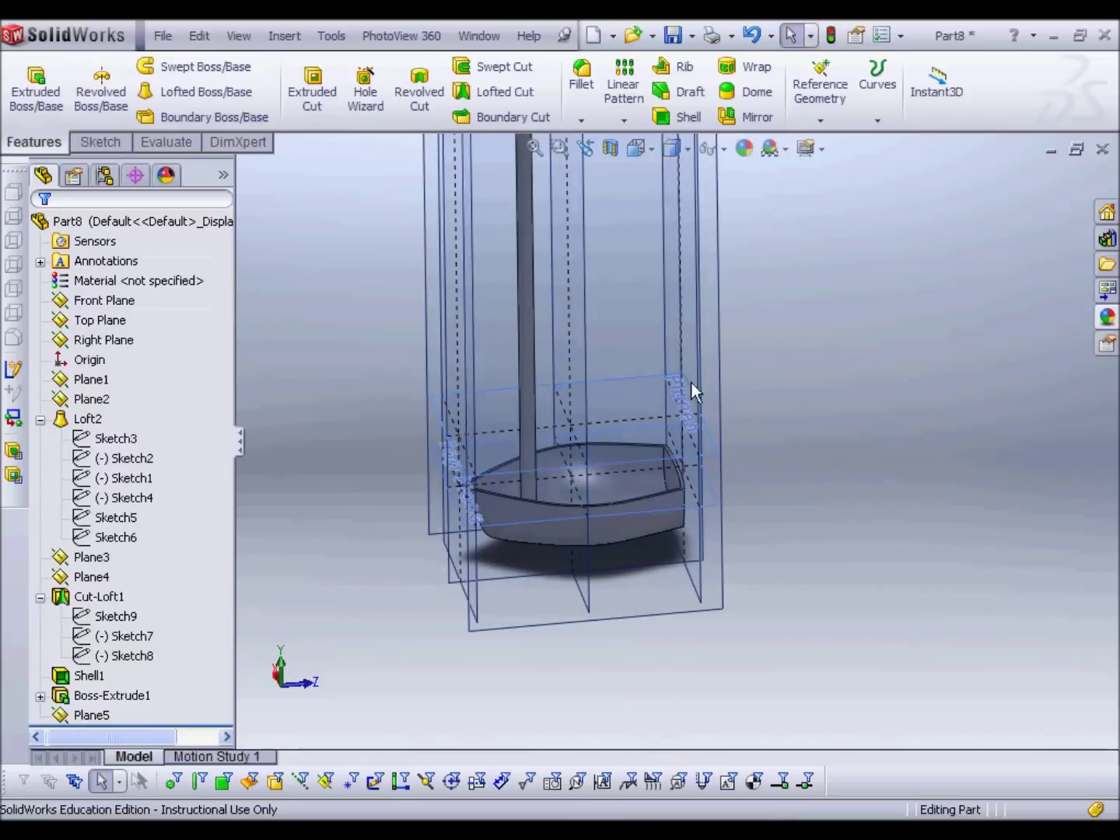
# On the plane 50 mm above the deck, sketch a three-point arc from the mast's centre to near the stern corner, and finish the sketch
pyautogui.click(714, 453)
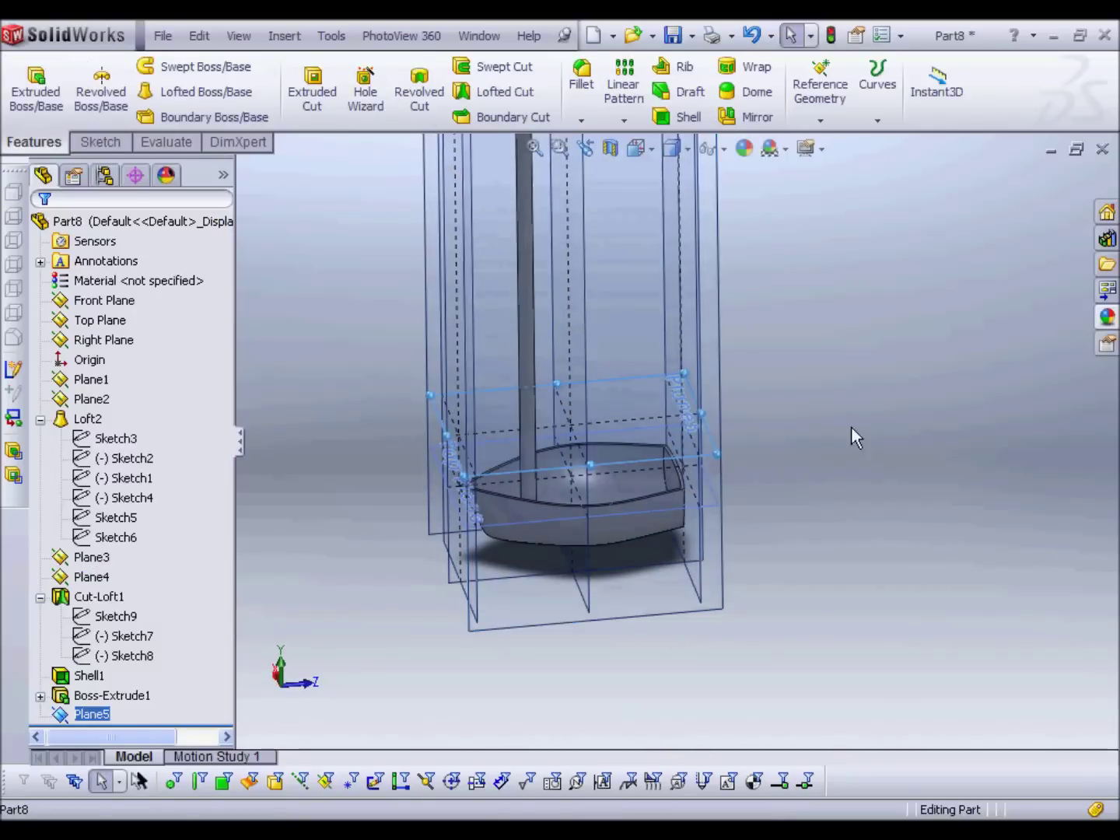
pyautogui.click(791, 382)
pyautogui.moveTo(747, 315); pyautogui.dragTo(739, 434, button='middle')
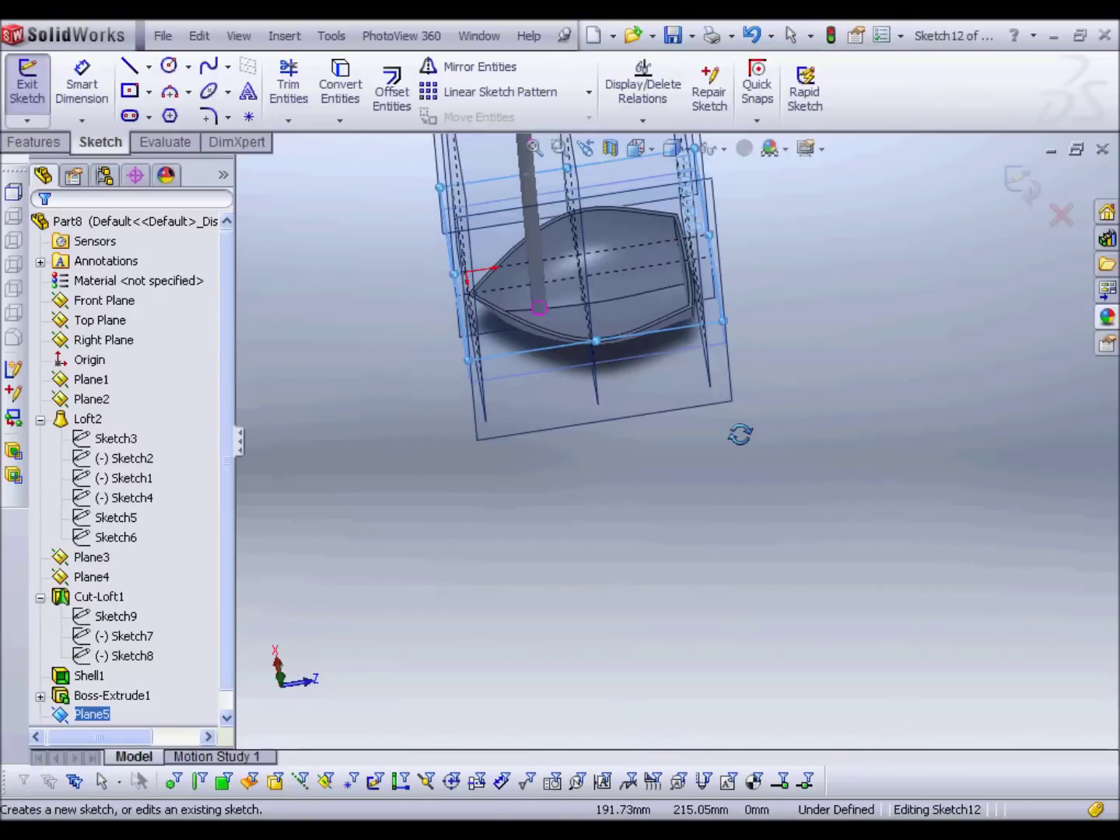
pyautogui.scroll(4, 626, 329)
pyautogui.scroll(-5, 627, 330)
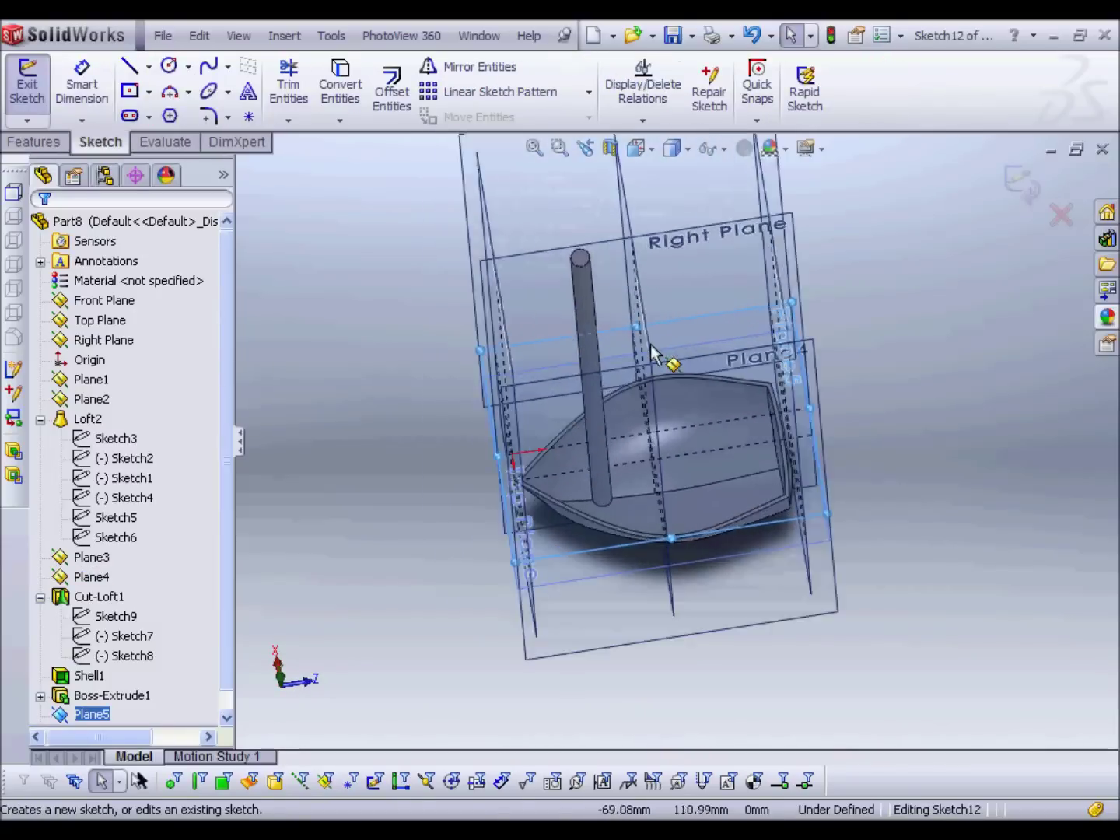
pyautogui.click(170, 91)
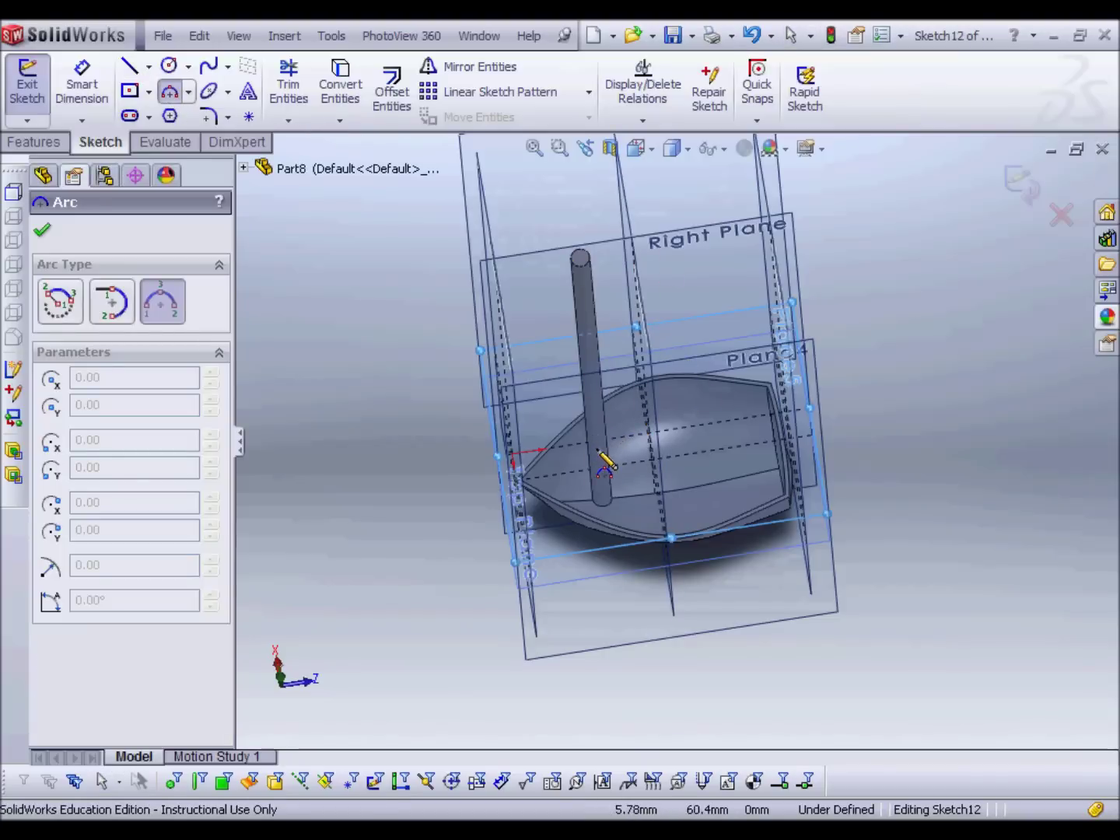
pyautogui.hotkey('ctrl', '8')
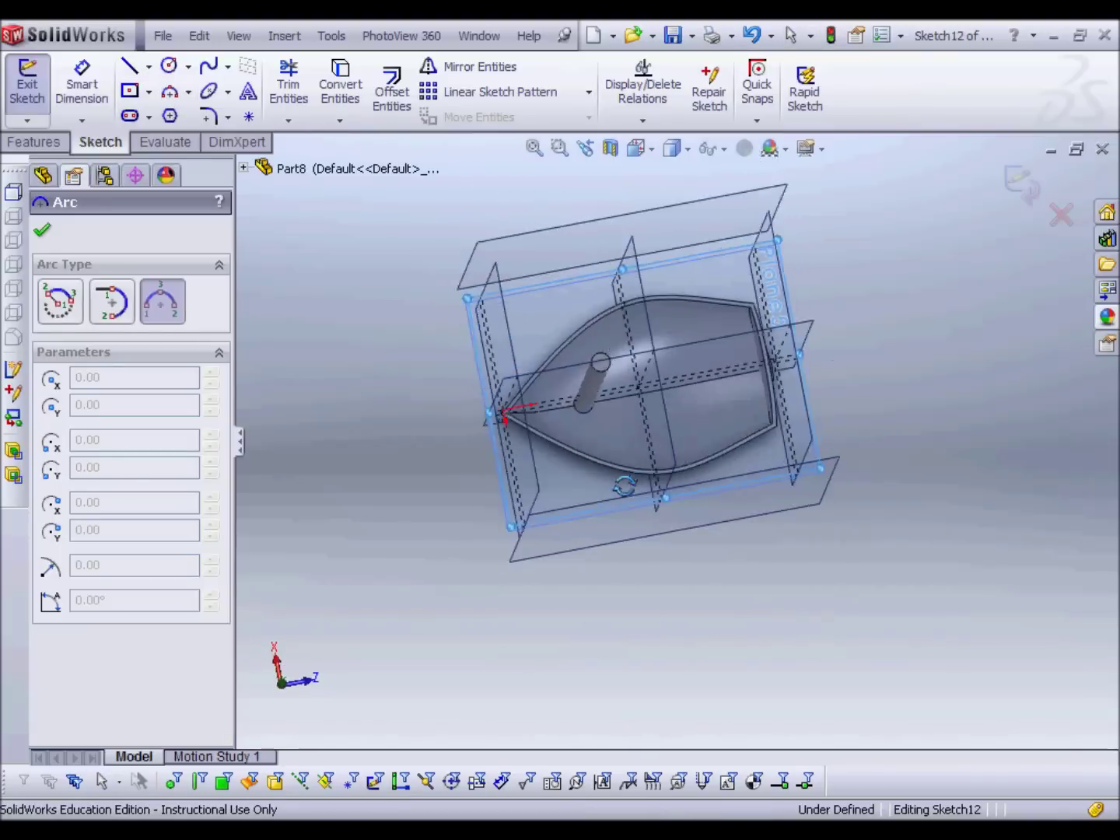
pyautogui.click(592, 381)
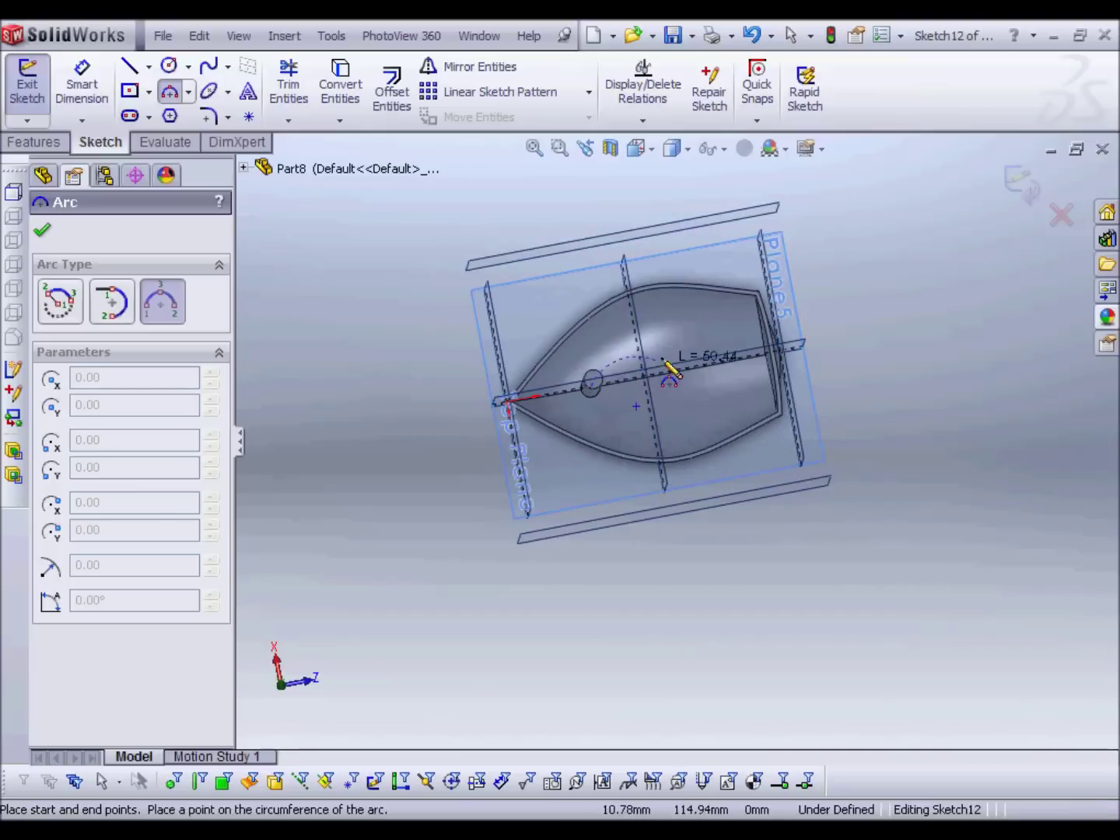
pyautogui.click(675, 315)
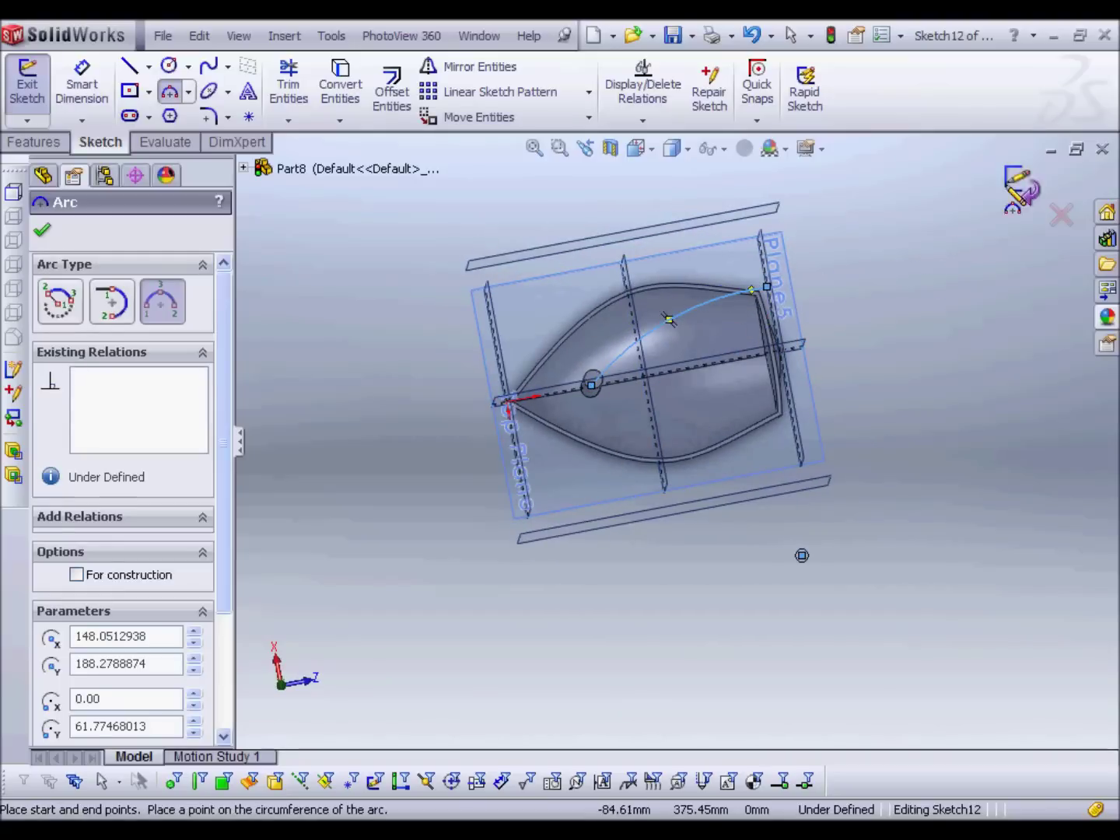
pyautogui.click(1009, 188)
# Create another reference plane parallel to the Top Plane, crossing the mast well above the first arc's plane
pyautogui.moveTo(933, 396); pyautogui.dragTo(918, 298, button='middle')
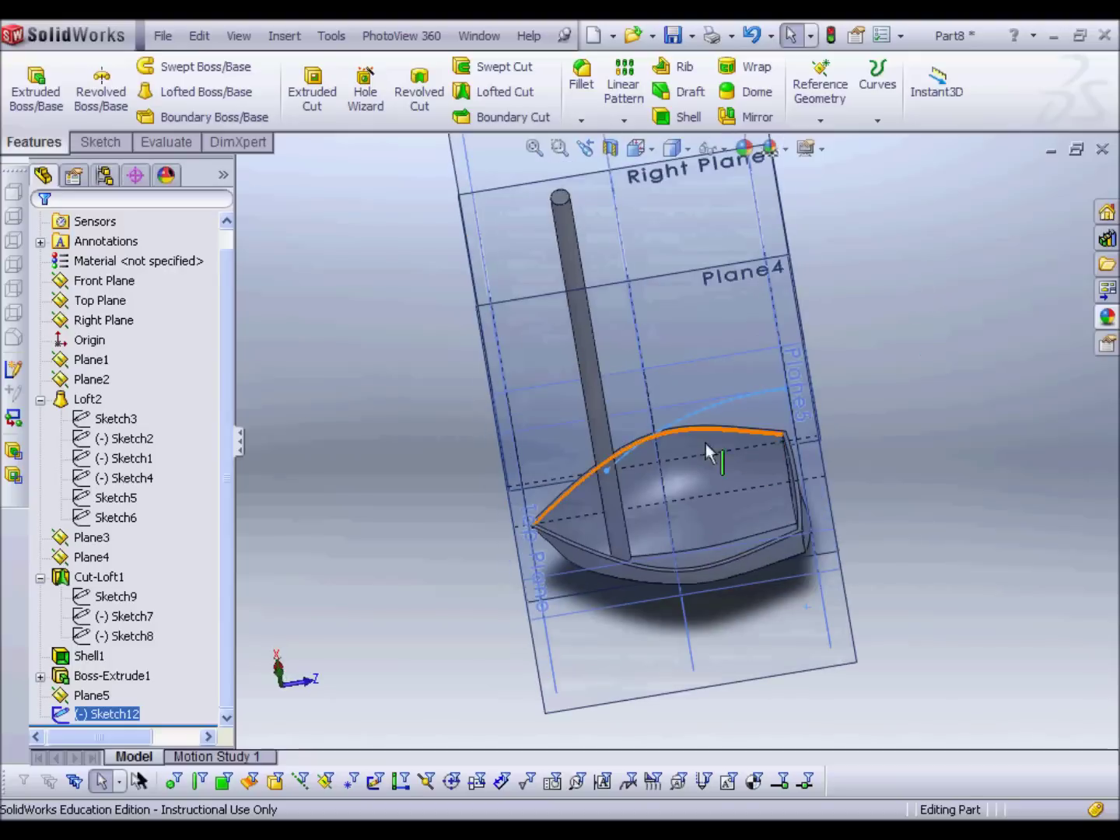
pyautogui.moveTo(857, 420); pyautogui.dragTo(766, 485, button='middle')
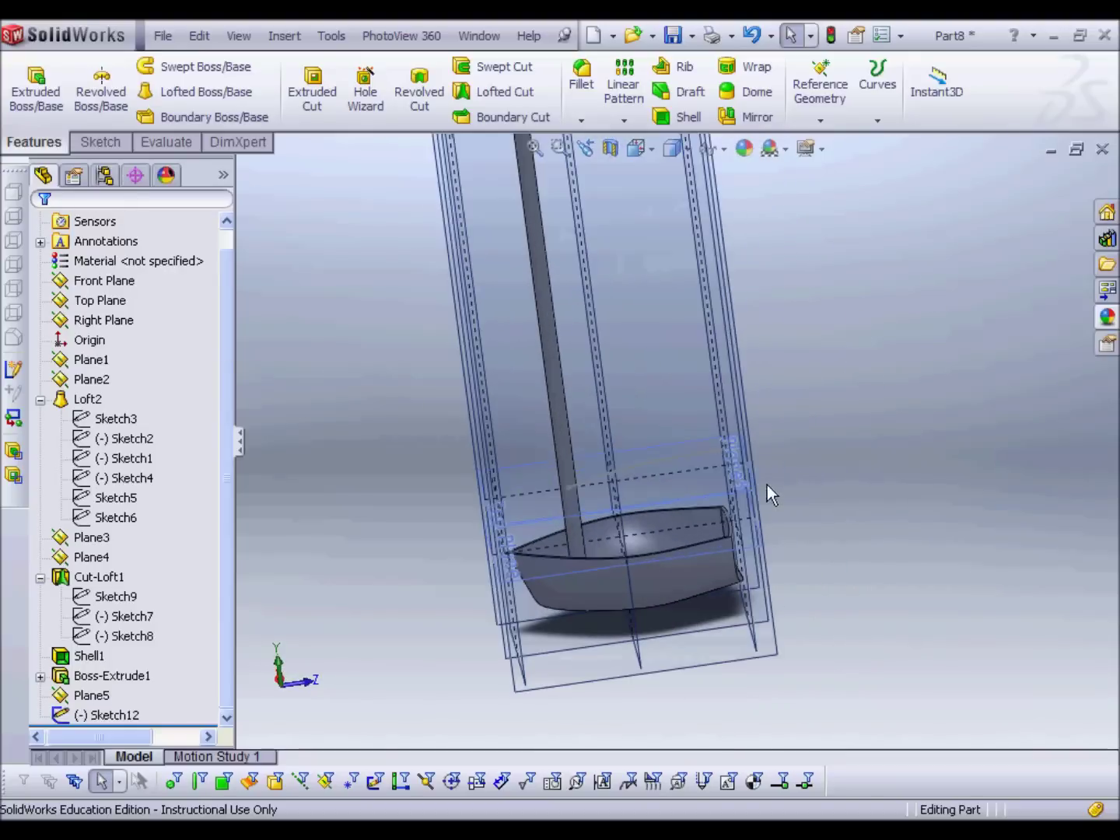
pyautogui.click(723, 552)
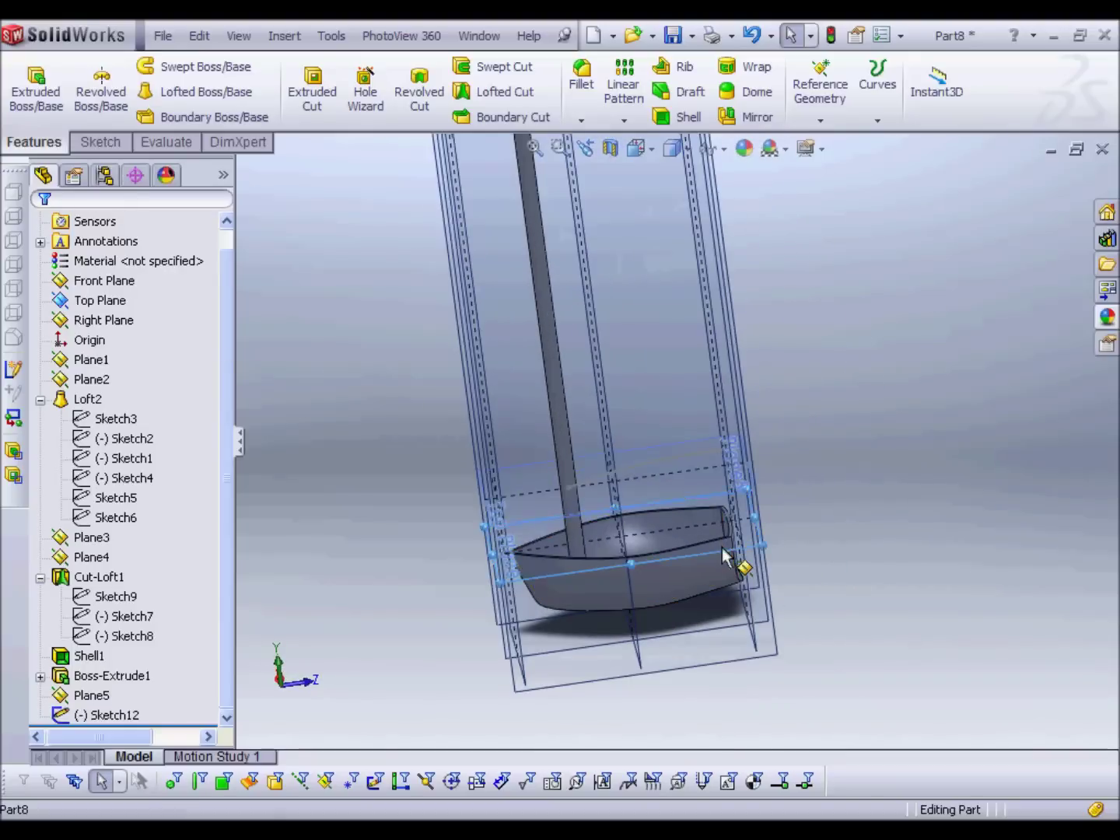
pyautogui.click(688, 438)
pyautogui.keyDown('ctrl'); pyautogui.moveTo(686, 438); pyautogui.dragTo(668, 295); pyautogui.keyUp('ctrl')
pyautogui.moveTo(770, 311); pyautogui.dragTo(717, 367, button='middle')
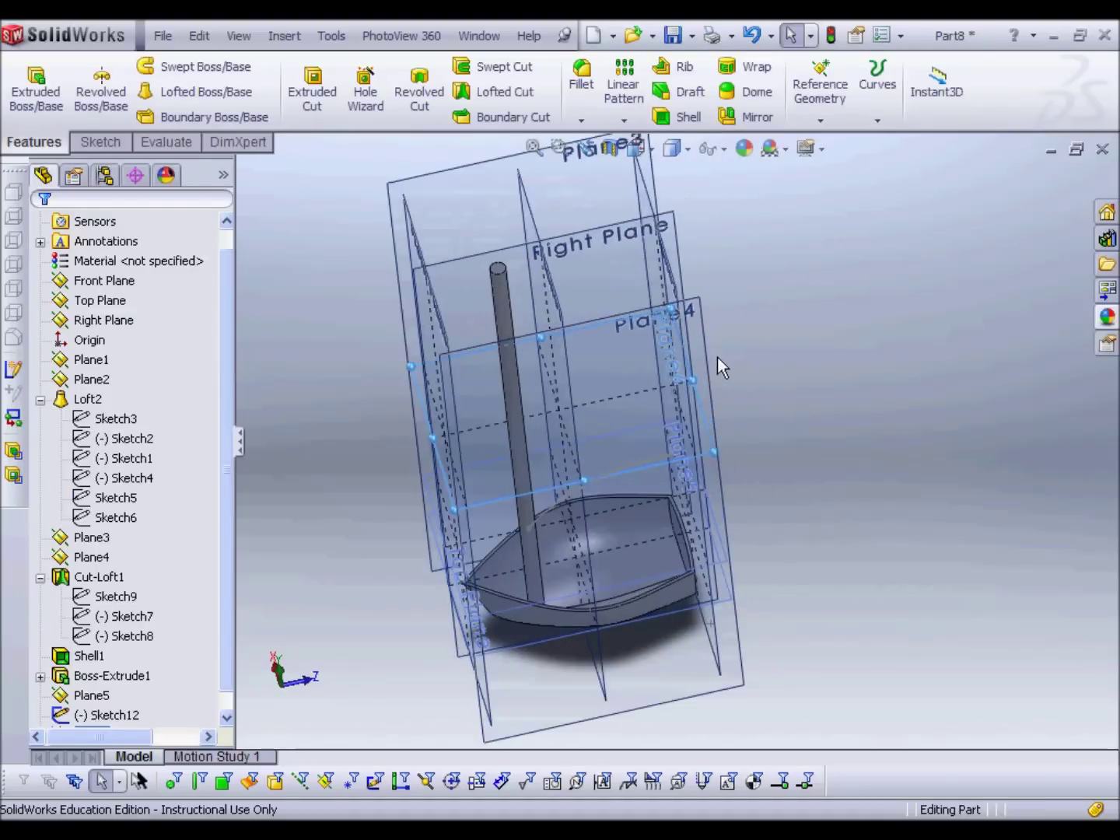
# On the higher offset plane, sketch a shorter three-point arc from the mast out past the hull's side edge, and finish the sketch
pyautogui.click(99, 143)
pyautogui.click(31, 82)
pyautogui.click(170, 91)
pyautogui.moveTo(712, 299)
pyautogui.mouseDown(button='middle')
pyautogui.moveTo(728, 379)
pyautogui.moveTo(724, 444)
pyautogui.mouseUp(button='middle')
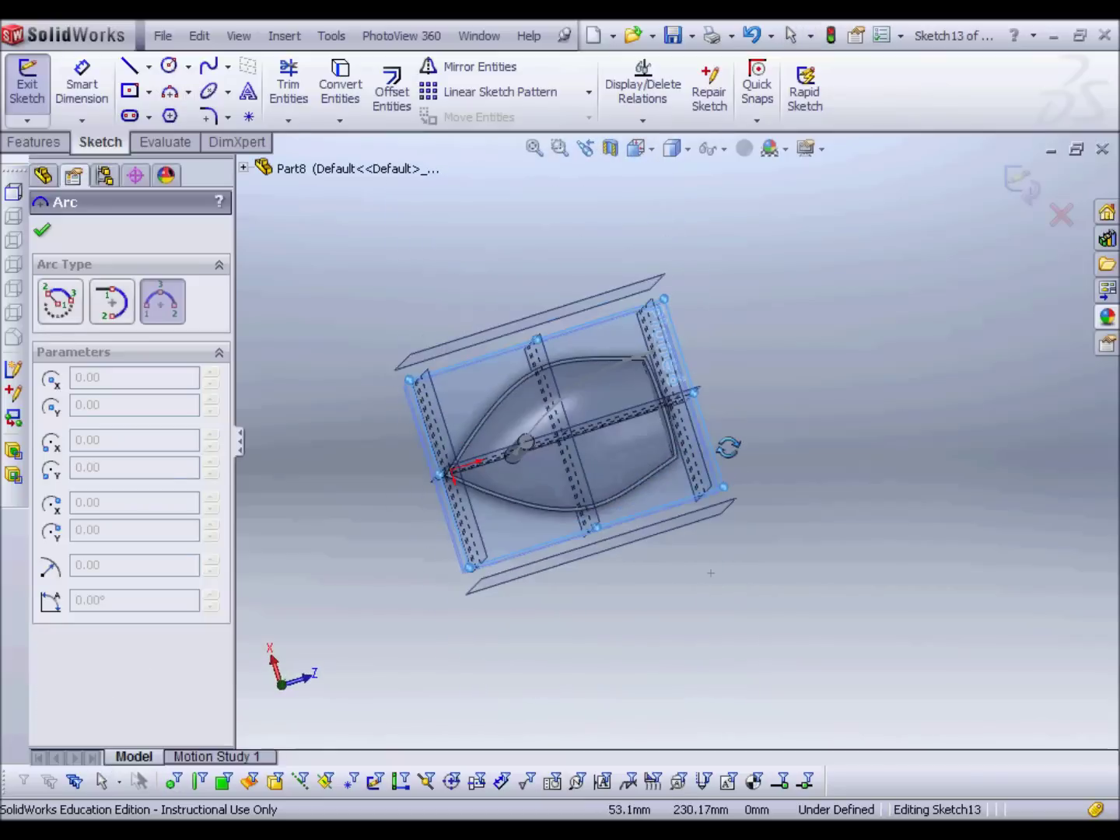
pyautogui.moveTo(530, 446); pyautogui.dragTo(528, 451, button='middle')
pyautogui.scroll(-2, 535, 465)
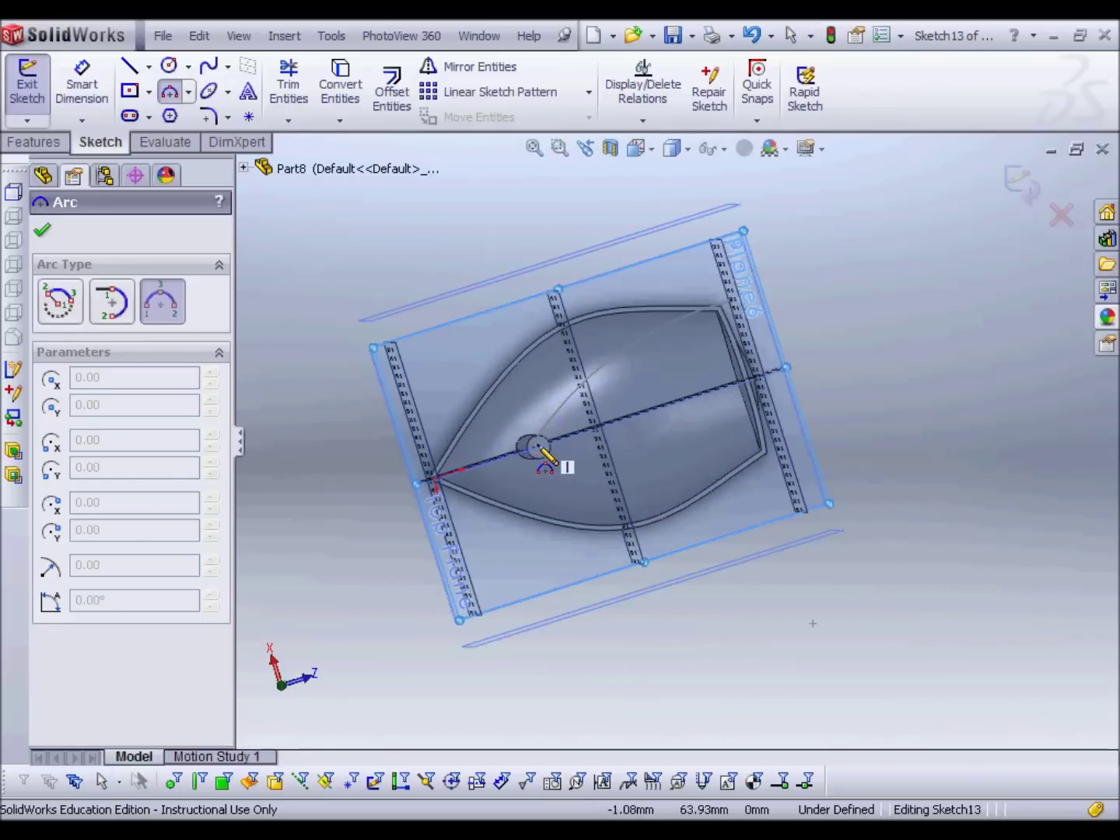
pyautogui.click(537, 450)
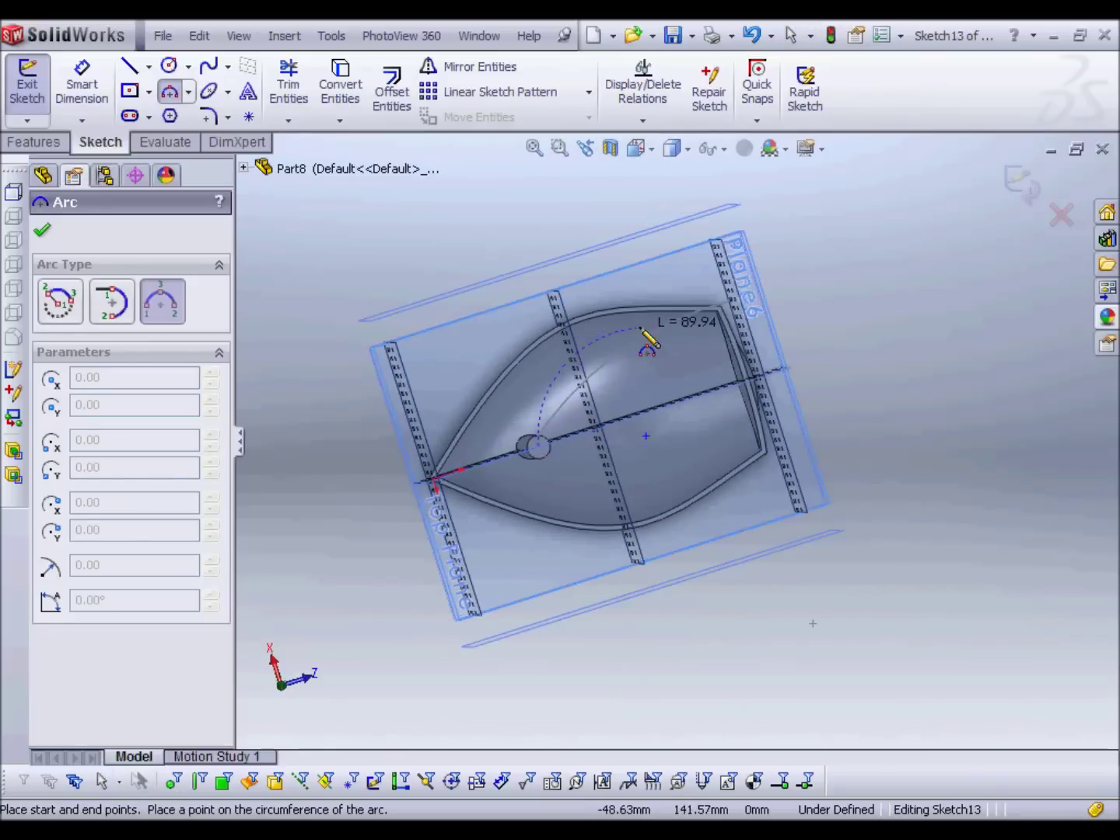
pyautogui.click(581, 353)
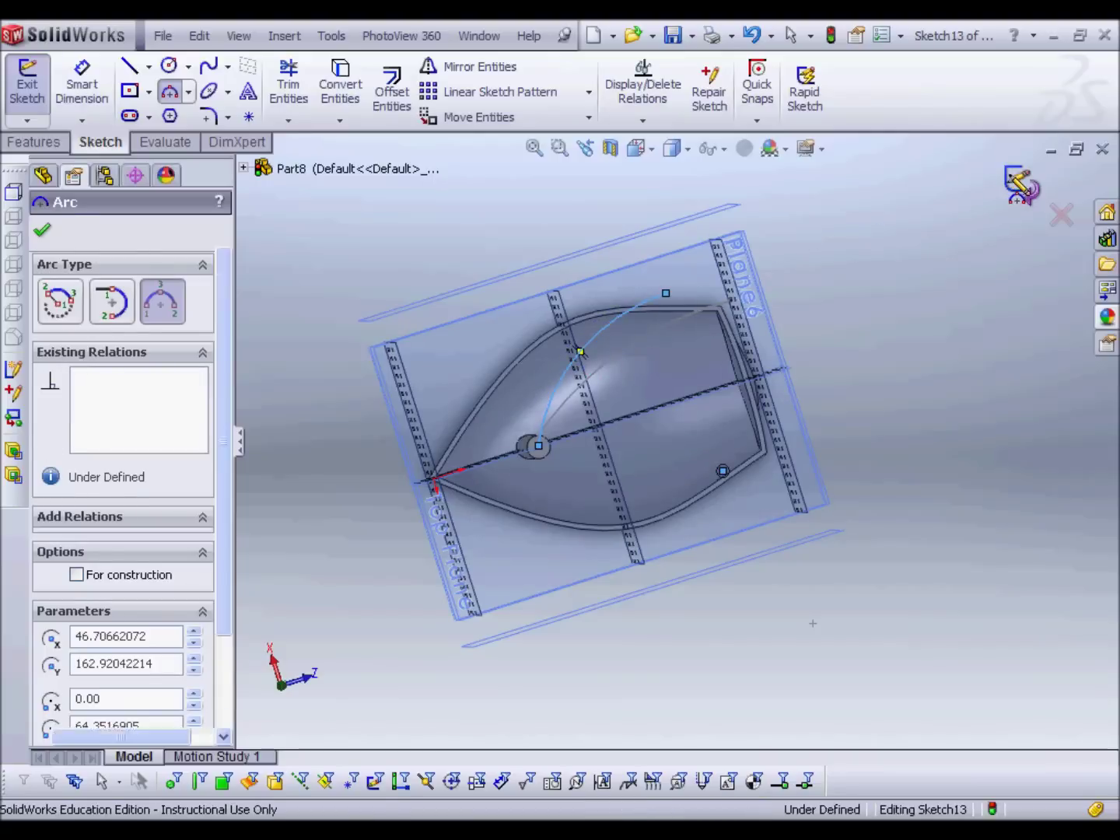
pyautogui.click(1011, 180)
# Start a sketch on the mast's top face and place a point at about the centre of the face
pyautogui.moveTo(746, 408); pyautogui.dragTo(733, 345, button='middle')
pyautogui.scroll(-2, 467, 363)
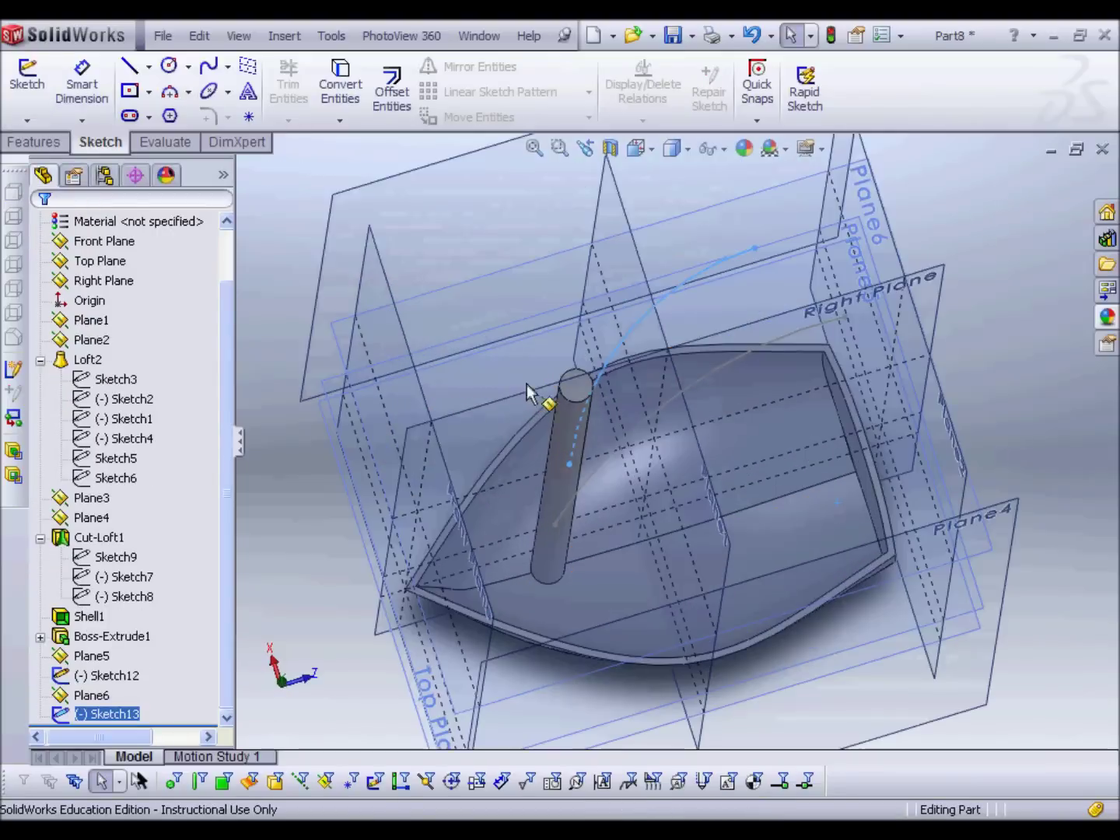
pyautogui.click(576, 393)
pyautogui.click(663, 311)
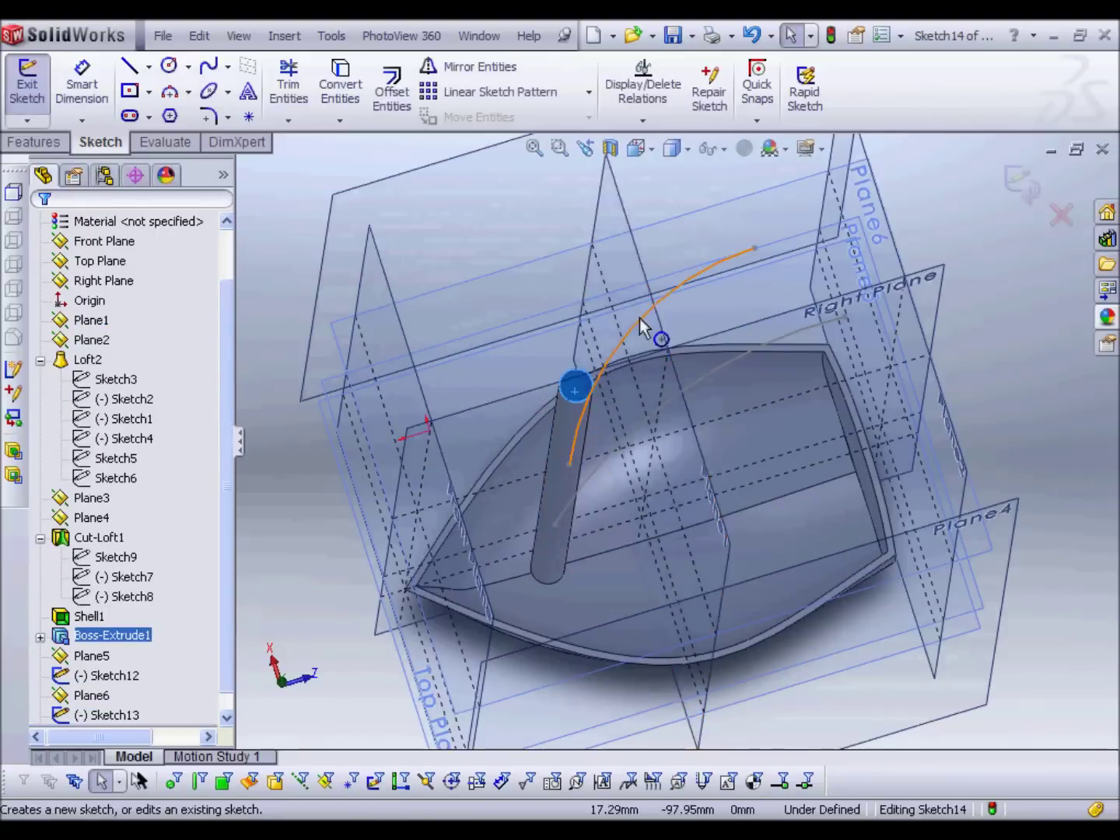
pyautogui.click(249, 116)
pyautogui.click(575, 387)
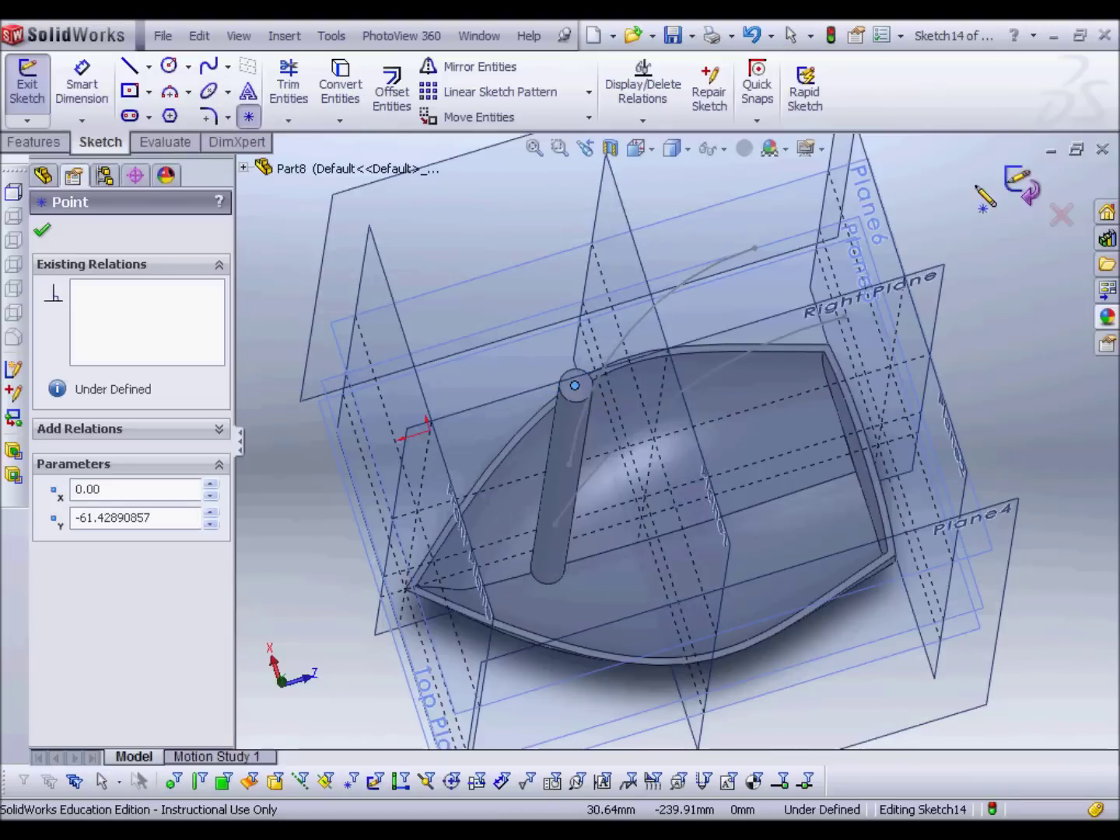
# Finish the point sketch and set up a lofted surface through the mast-top point, the upper arc and the lower arc
pyautogui.click(1023, 181)
pyautogui.moveTo(1028, 180)
pyautogui.mouseDown(button='middle')
pyautogui.moveTo(941, 334)
pyautogui.moveTo(949, 320)
pyautogui.mouseUp(button='middle')
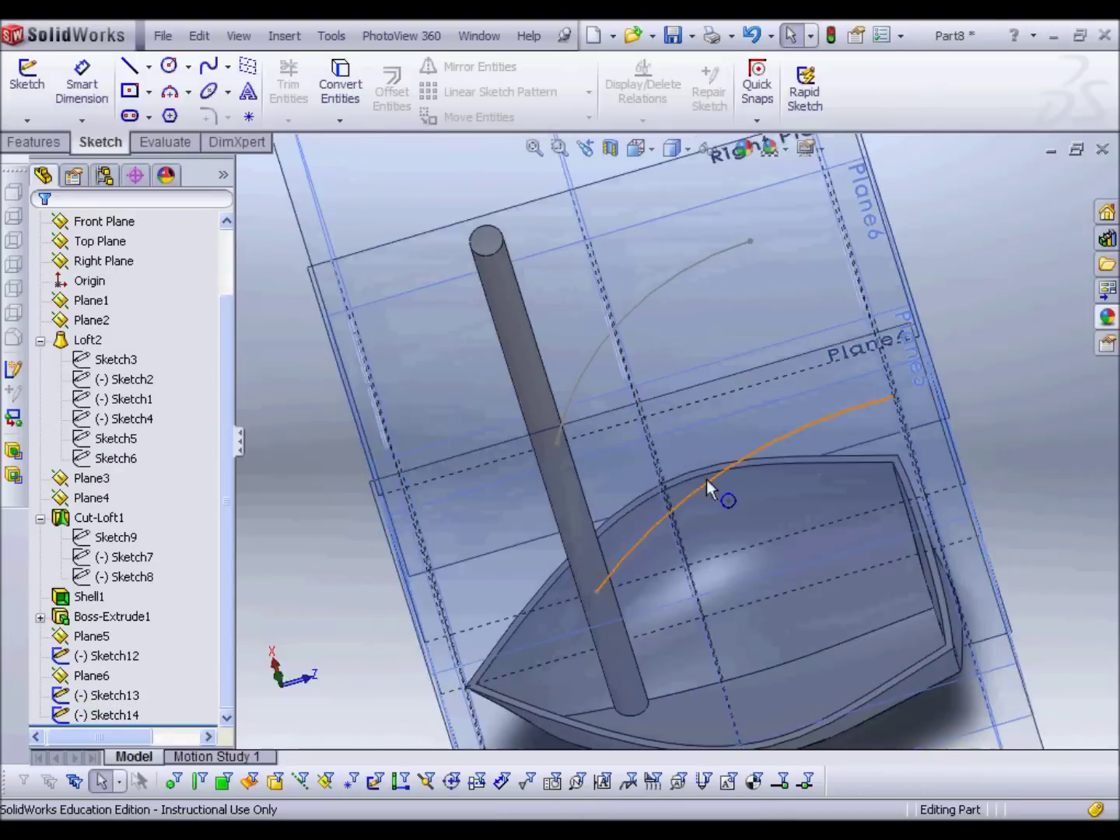
pyautogui.scroll(4, 699, 460)
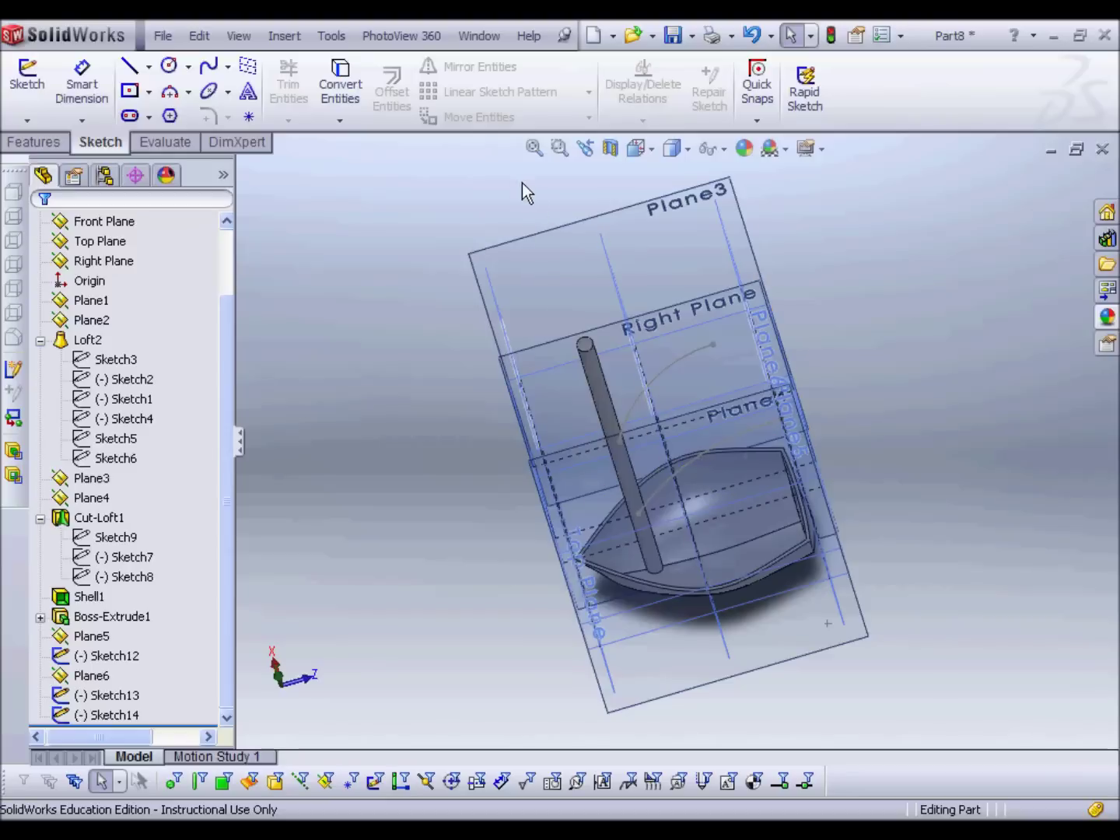
pyautogui.click(283, 35)
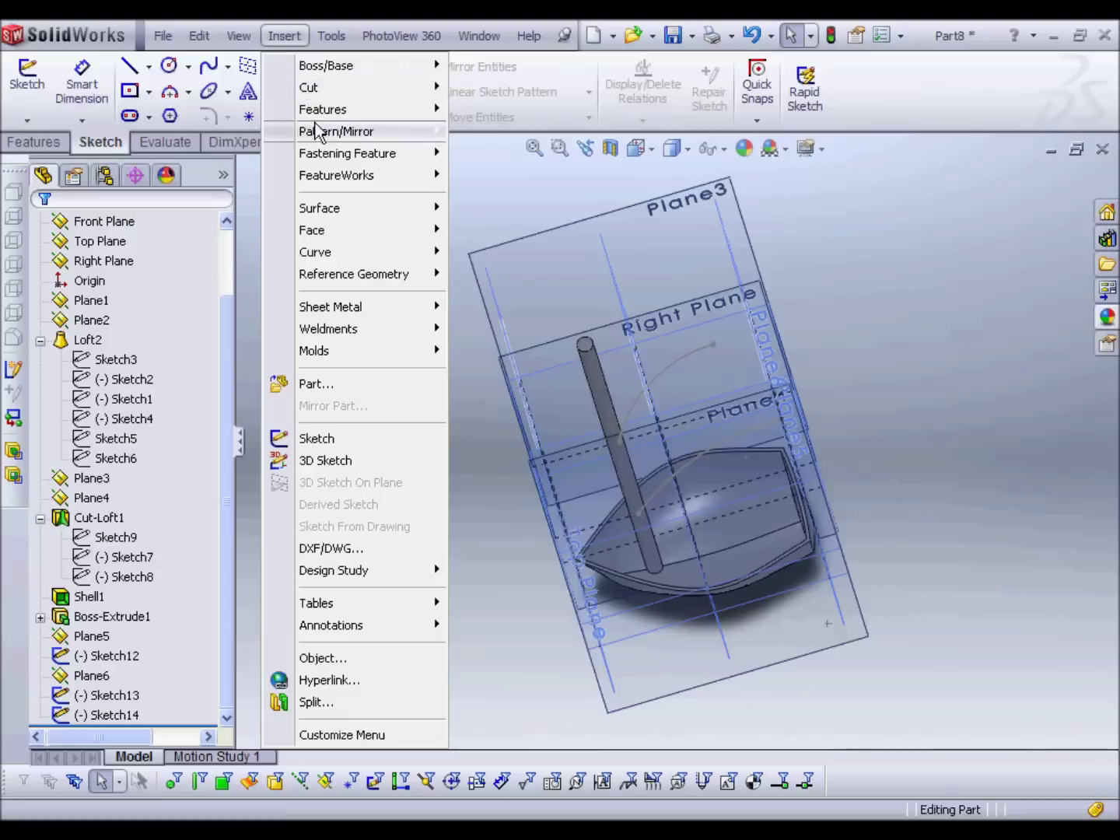
pyautogui.moveTo(350, 207)
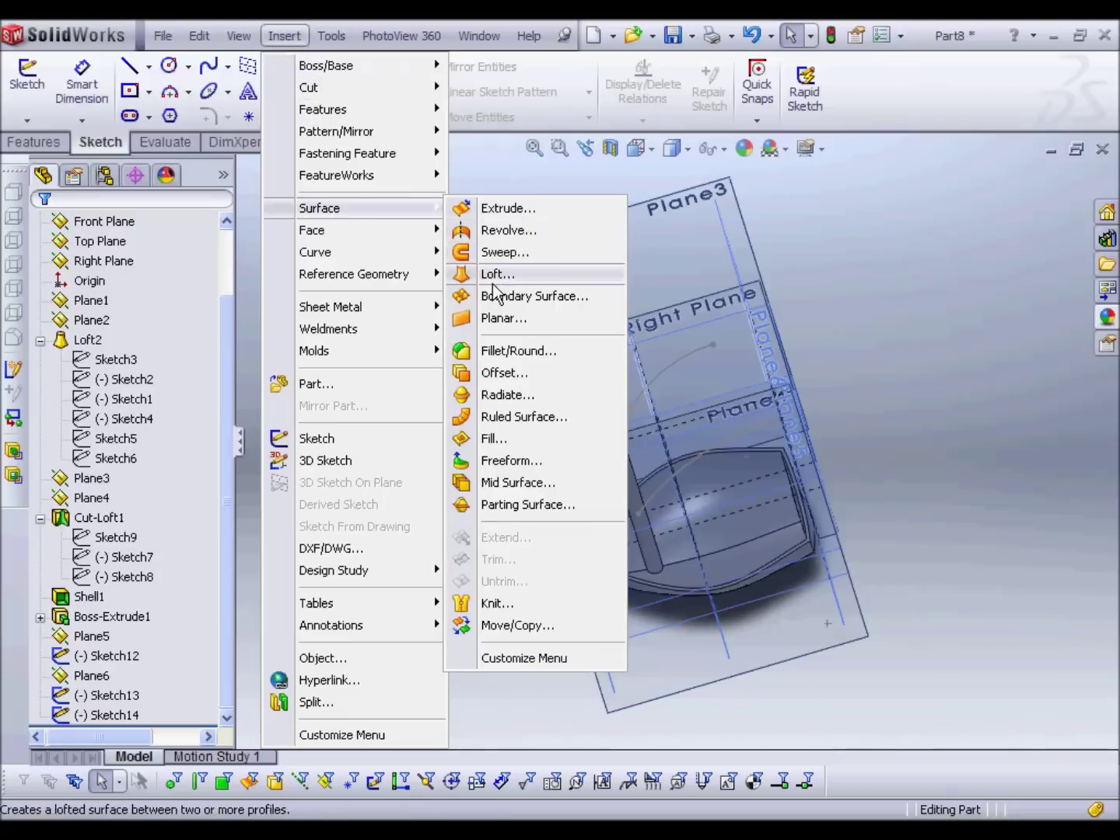
pyautogui.click(579, 274)
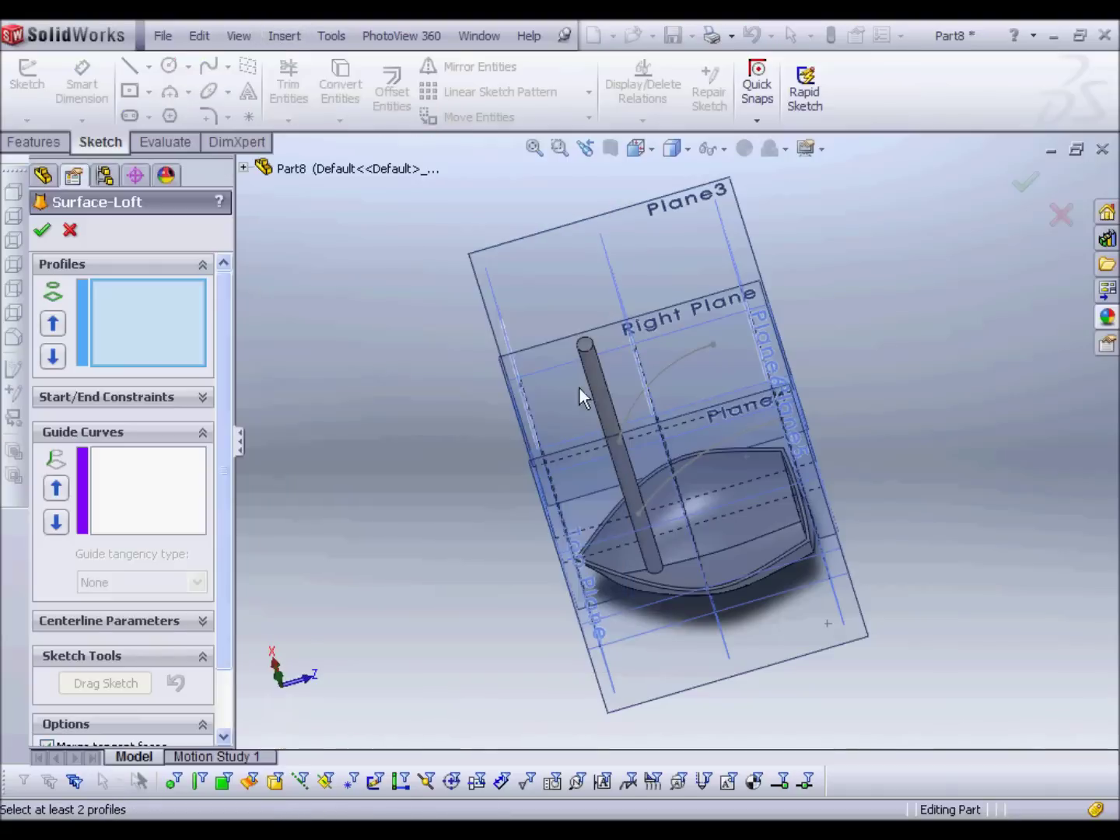
pyautogui.click(585, 346)
pyautogui.click(660, 371)
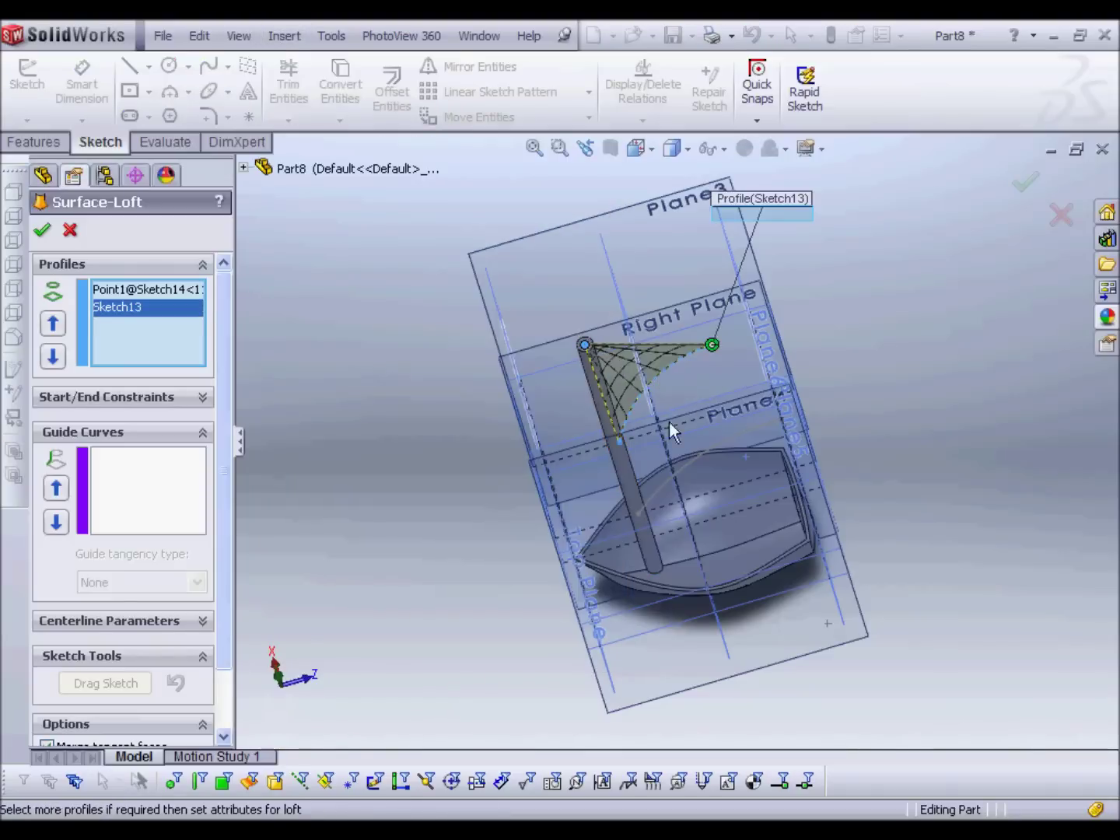
pyautogui.click(683, 467)
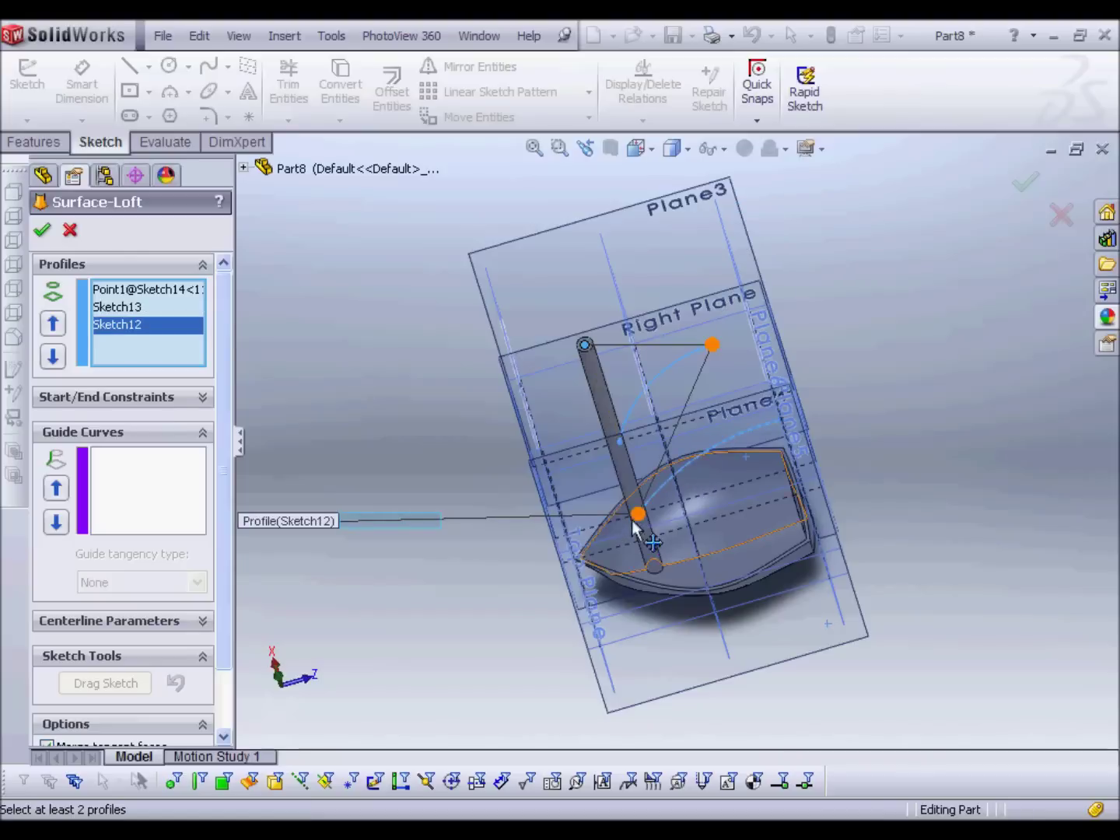
# Move the lower arc's loft connector from the mast end to the arc's outer end and create the sail surface
pyautogui.moveTo(863, 382); pyautogui.dragTo(719, 363, button='middle')
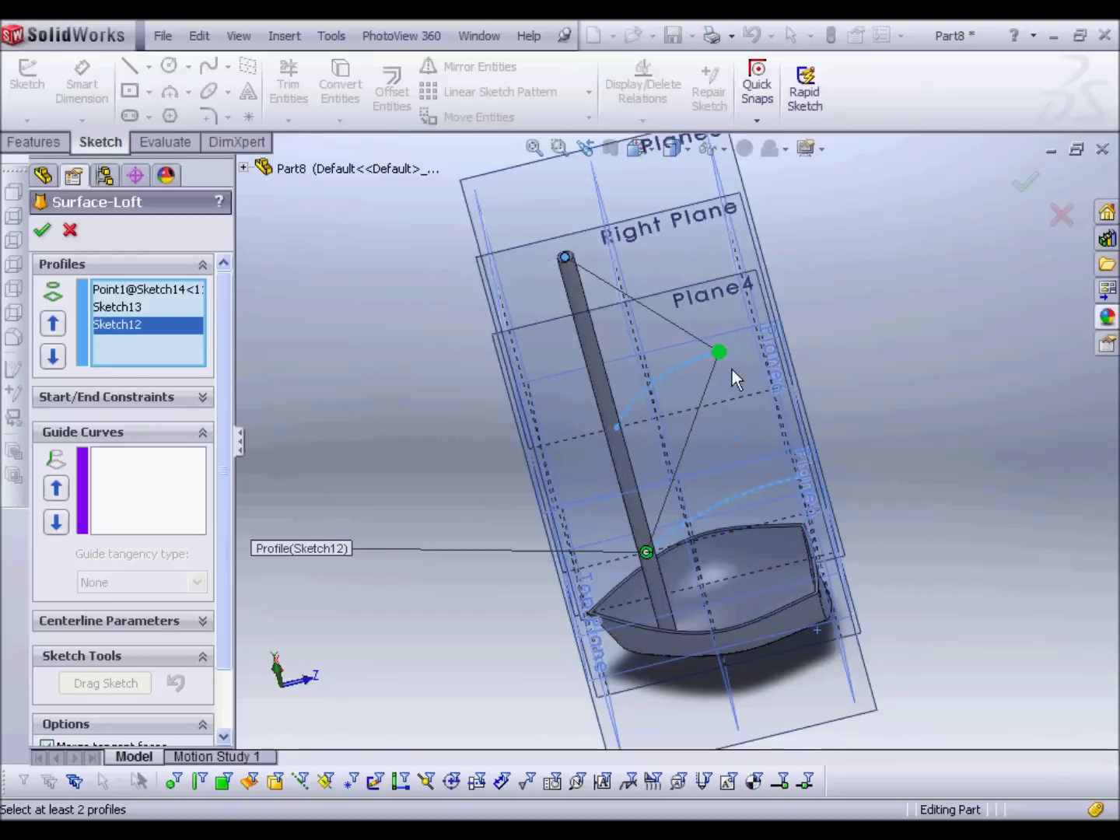
pyautogui.moveTo(648, 554); pyautogui.dragTo(660, 547)
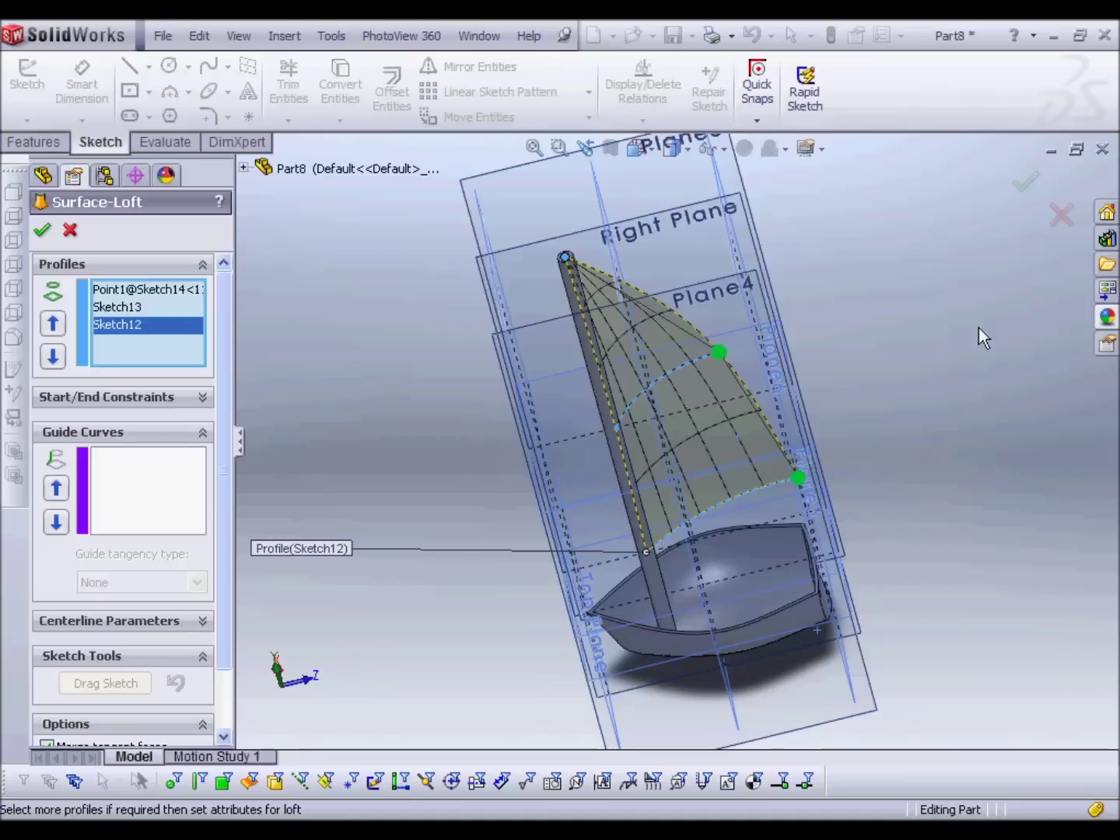
pyautogui.click(1026, 186)
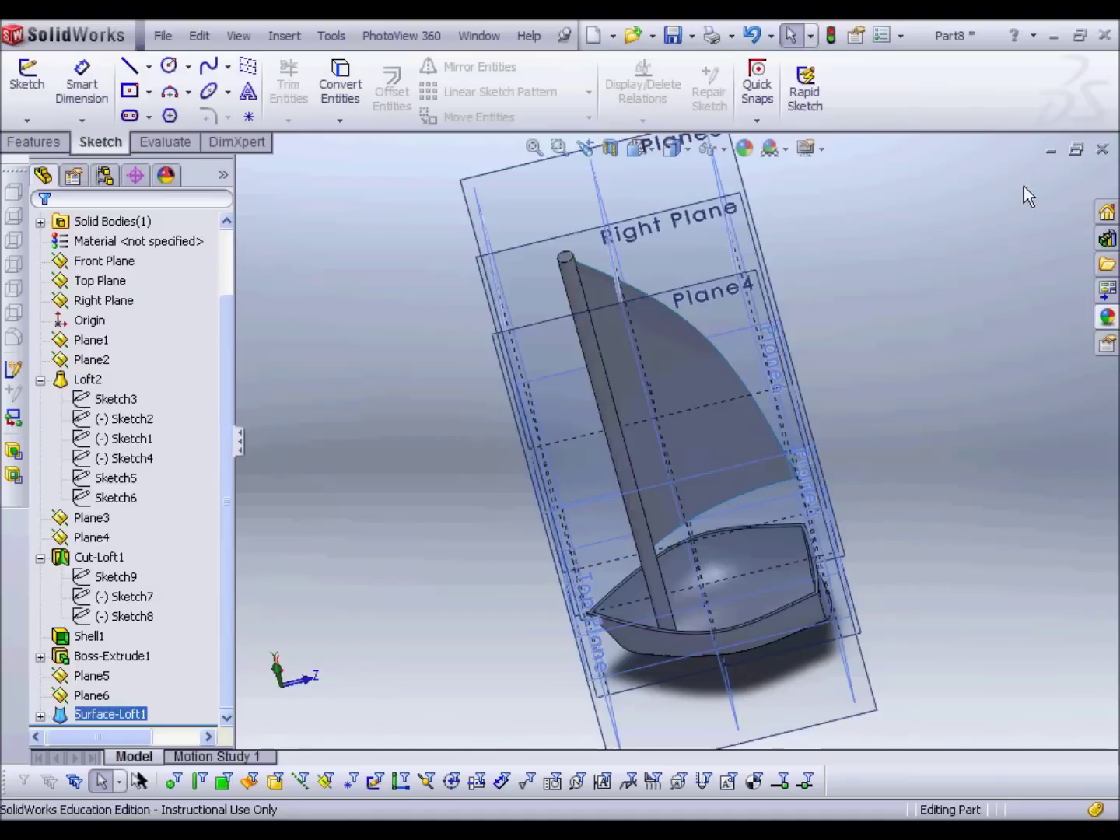
# Hide all reference planes and view the finished sailboat from the side
pyautogui.moveTo(1025, 195); pyautogui.dragTo(722, 555, button='middle')
pyautogui.scroll(-6, 693, 404)
pyautogui.moveTo(711, 399); pyautogui.dragTo(737, 366, button='middle')
pyautogui.moveTo(821, 458); pyautogui.dragTo(793, 381, button='middle')
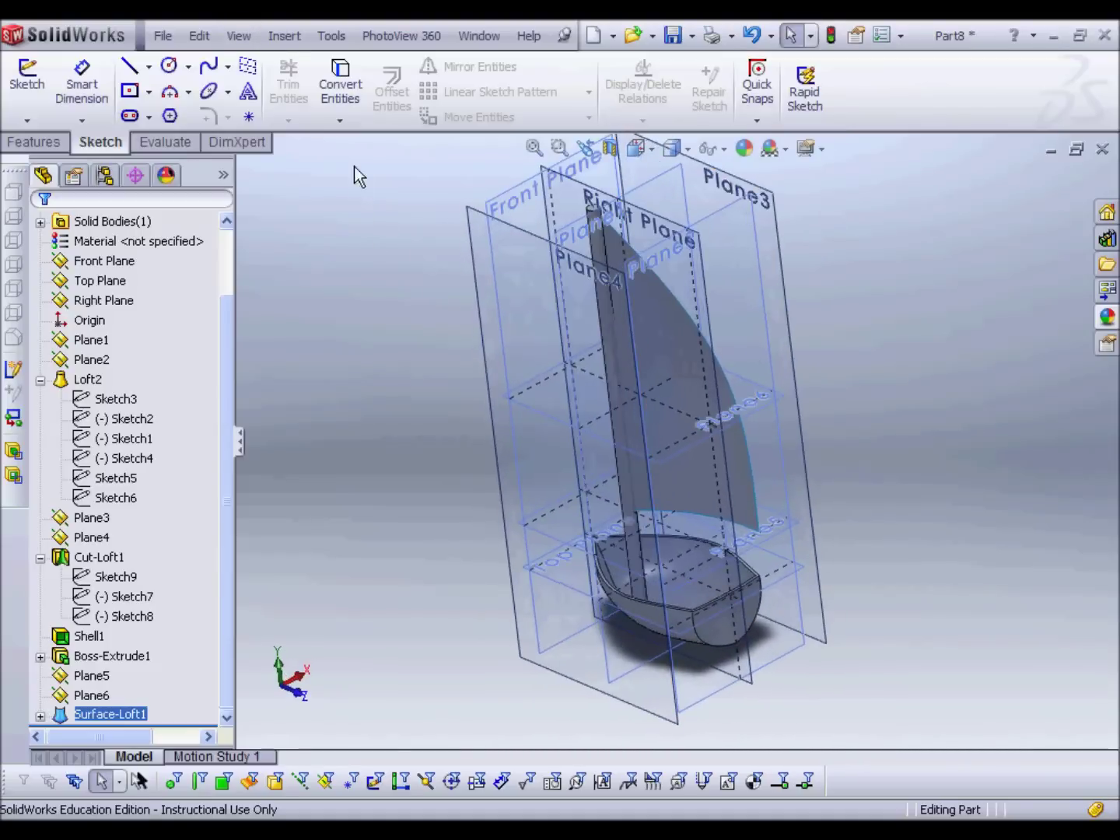
pyautogui.click(247, 40)
pyautogui.click(290, 185)
pyautogui.moveTo(851, 400); pyautogui.dragTo(898, 383, button='middle')
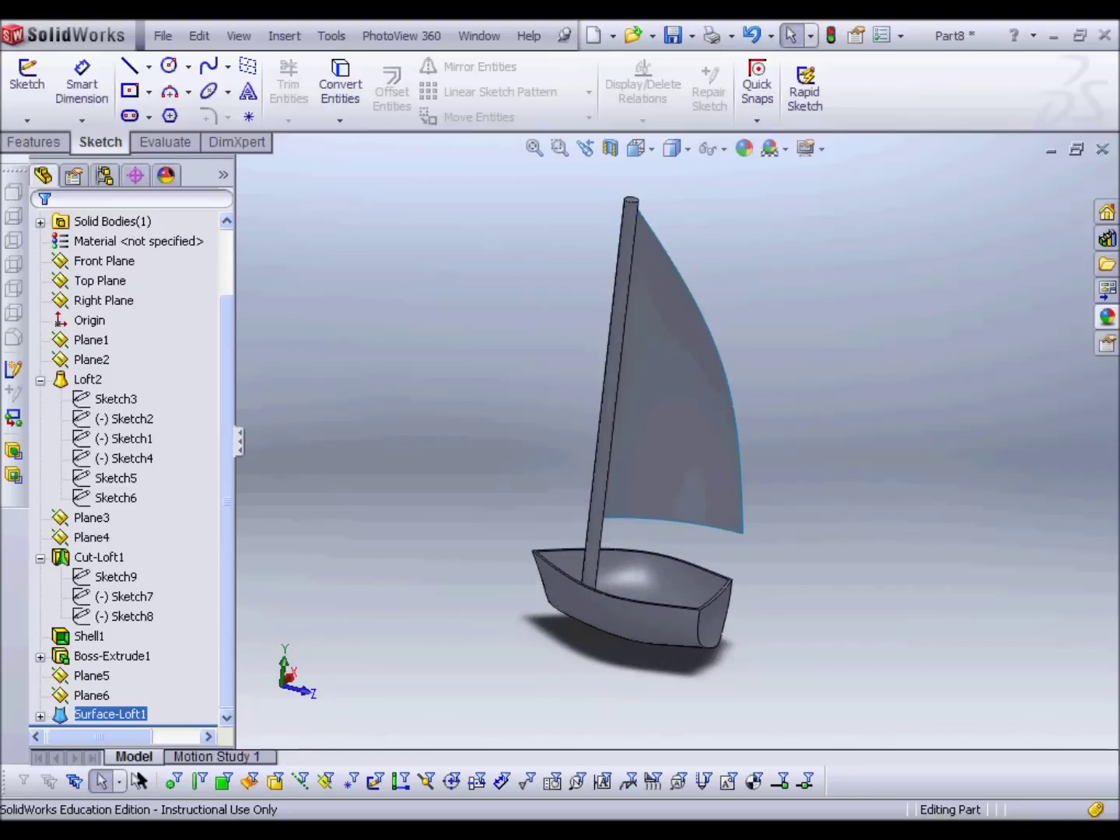